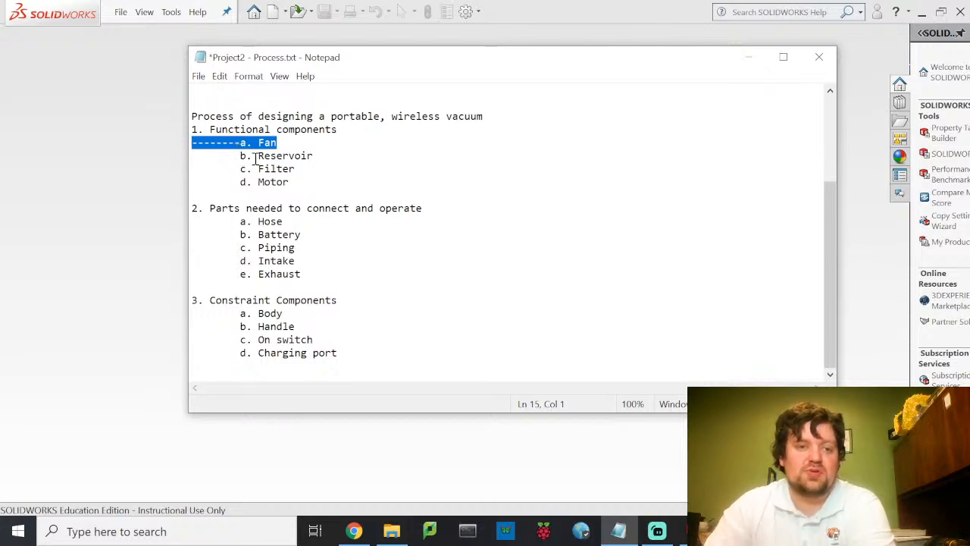
# Review the functional, connecting and constraint components listed in the portable vacuum design outline, highlighting the reservoir and filter lines.
pyautogui.moveTo(295, 168); pyautogui.dragTo(179, 155)
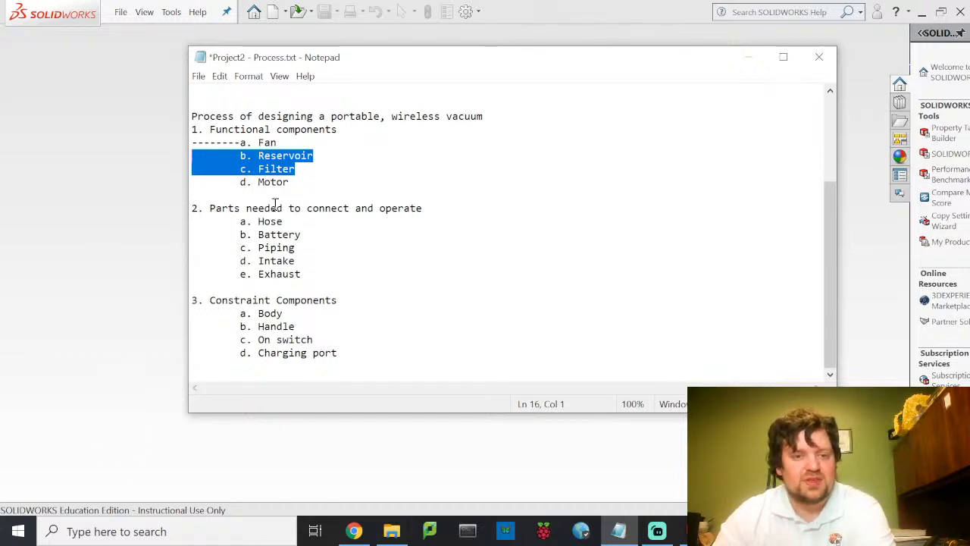
pyautogui.moveTo(263, 217); pyautogui.dragTo(270, 218)
pyautogui.click(295, 221)
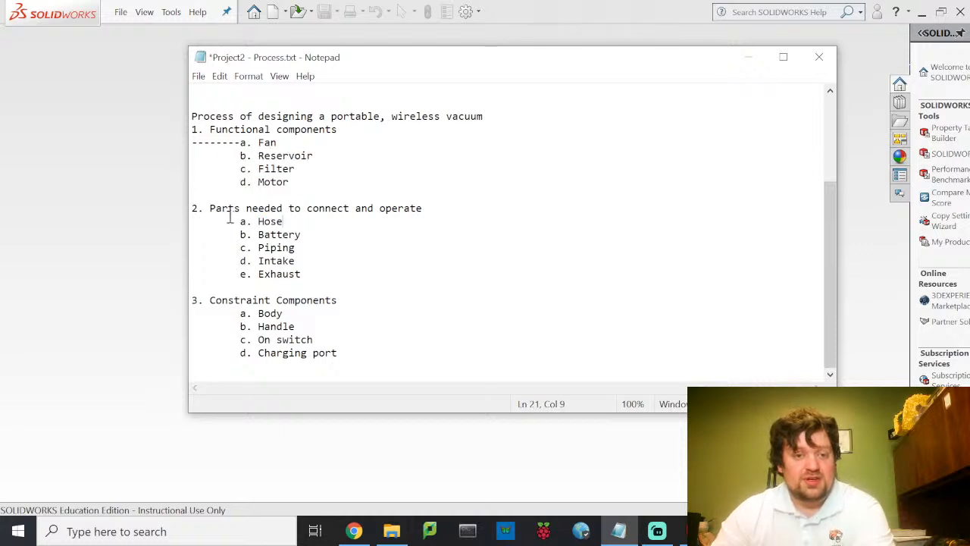
pyautogui.moveTo(257, 220); pyautogui.dragTo(336, 356)
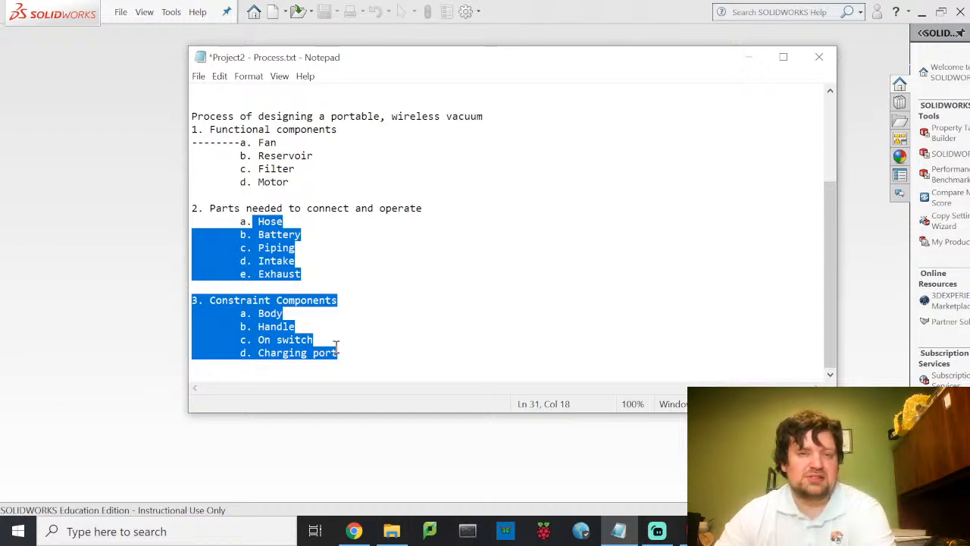
pyautogui.click(383, 302)
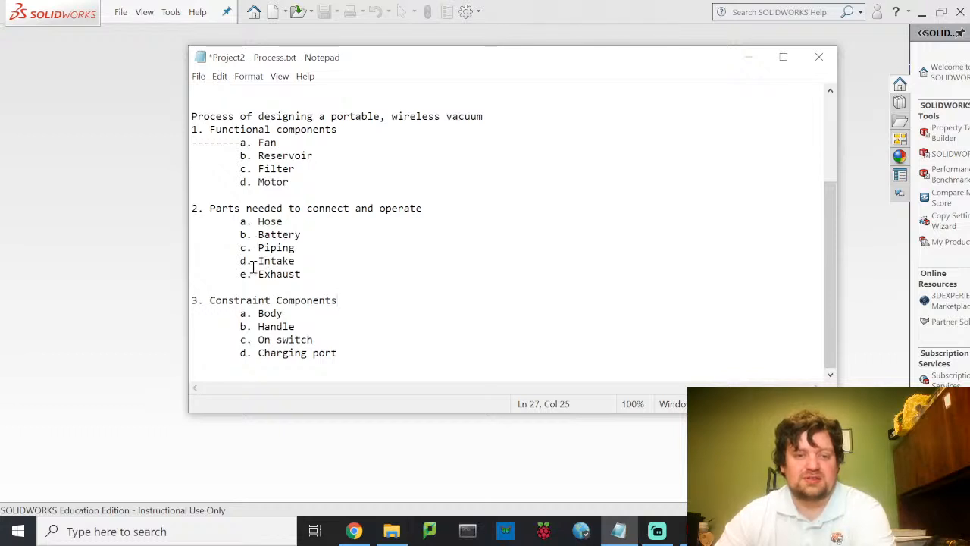
pyautogui.moveTo(256, 314); pyautogui.dragTo(284, 314)
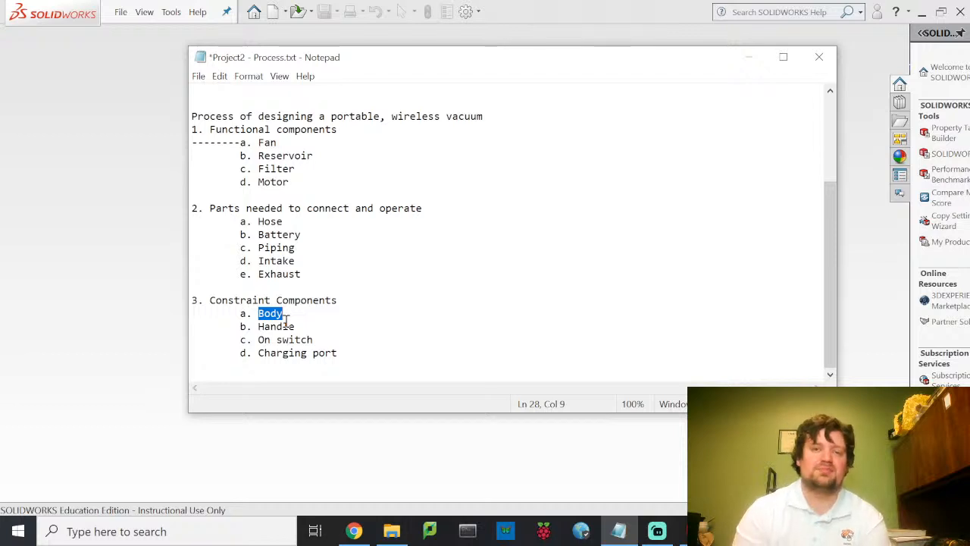
pyautogui.click(322, 328)
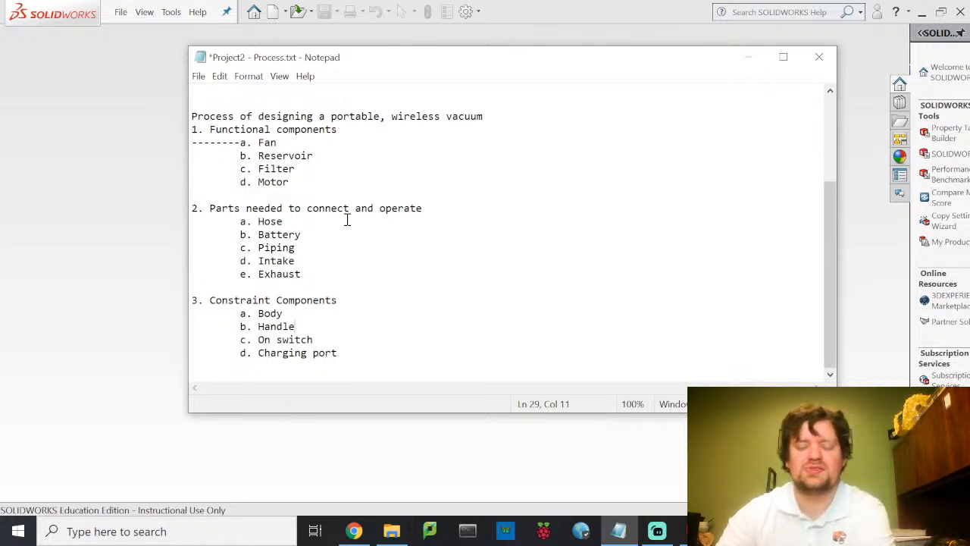
pyautogui.moveTo(299, 168); pyautogui.dragTo(183, 157)
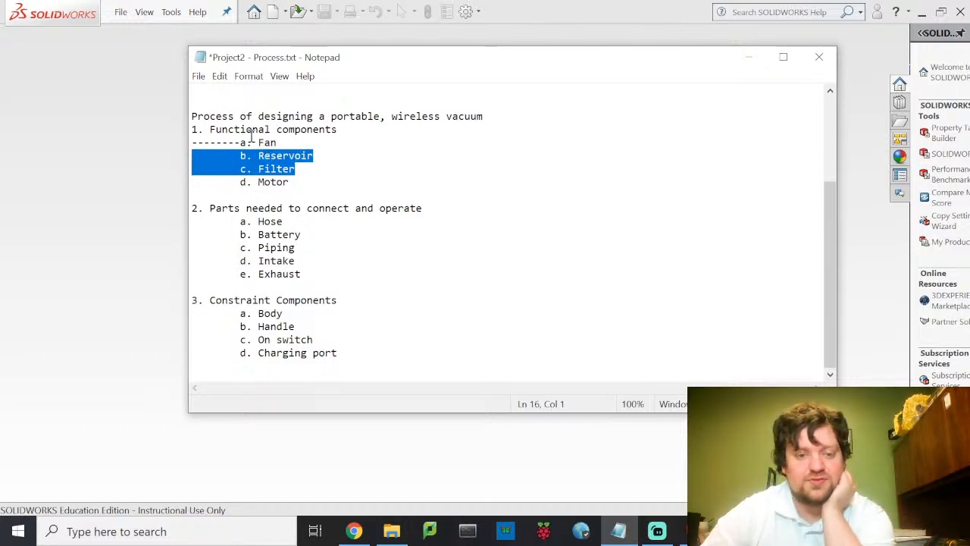
# Switch to SOLIDWORKS and create a new part document.
pyautogui.click(150, 241)
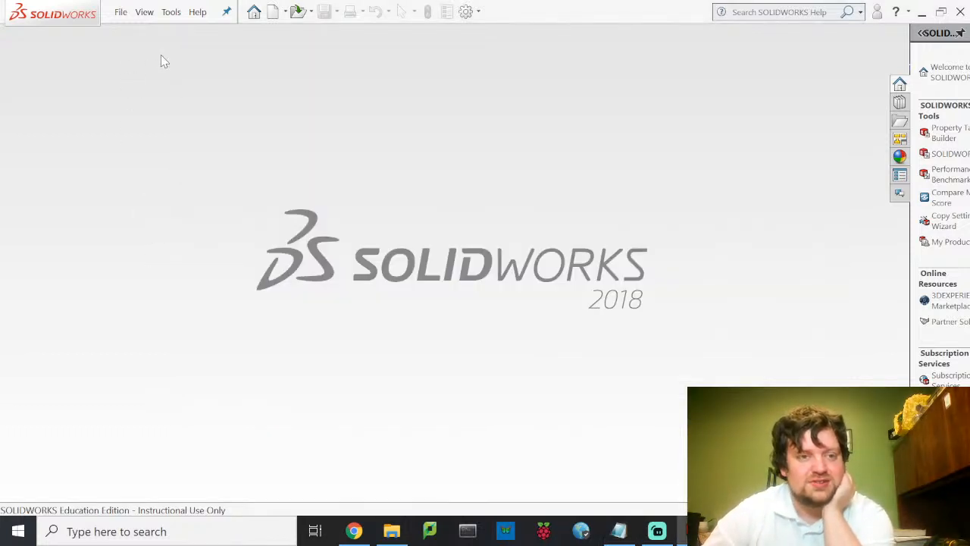
pyautogui.click(122, 15)
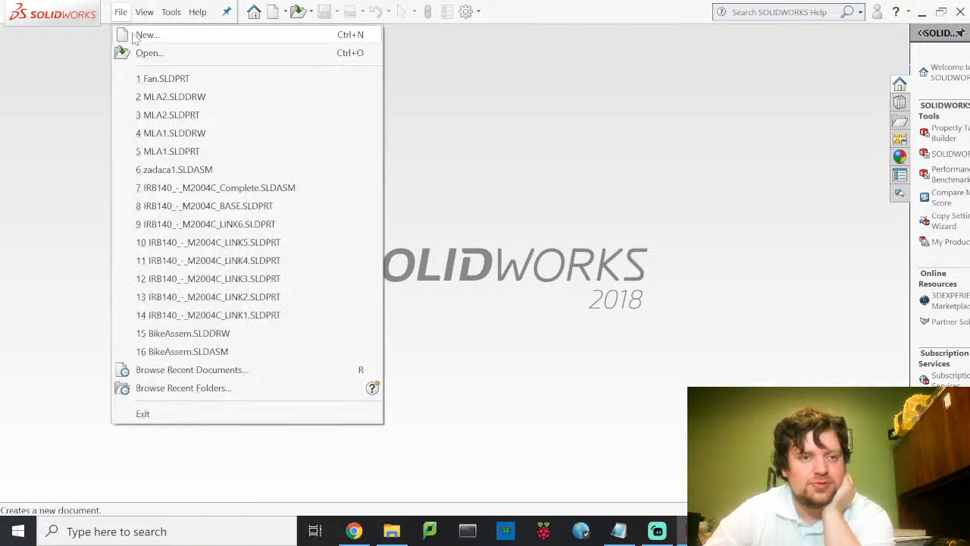
pyautogui.click(136, 35)
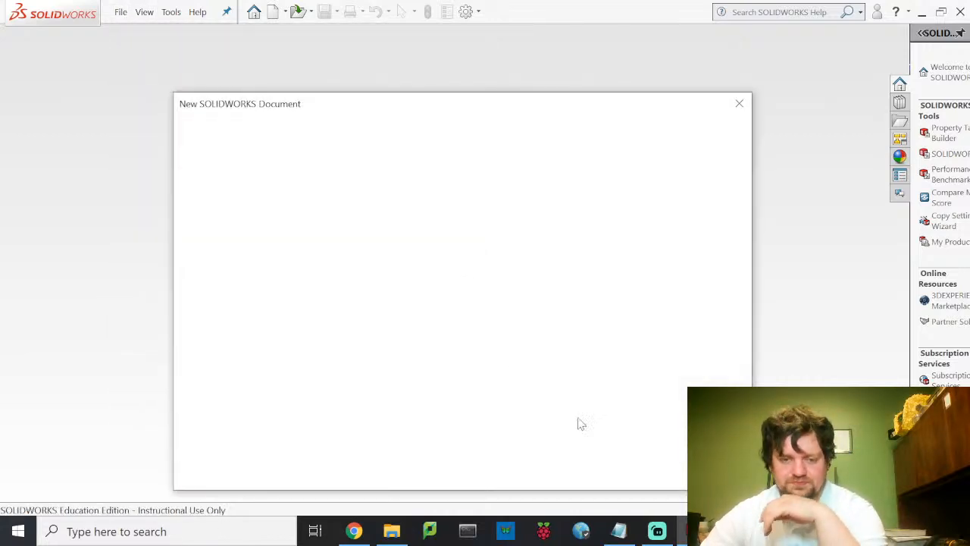
pyautogui.click(581, 466)
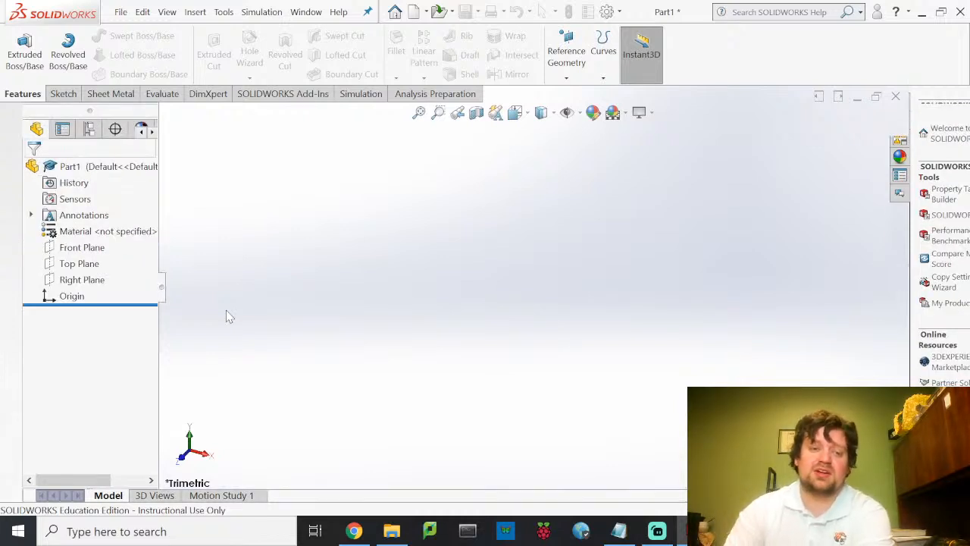
# Switch to Chrome, search Google for "shop vac dust bin" and show the image results.
pyautogui.click(345, 529)
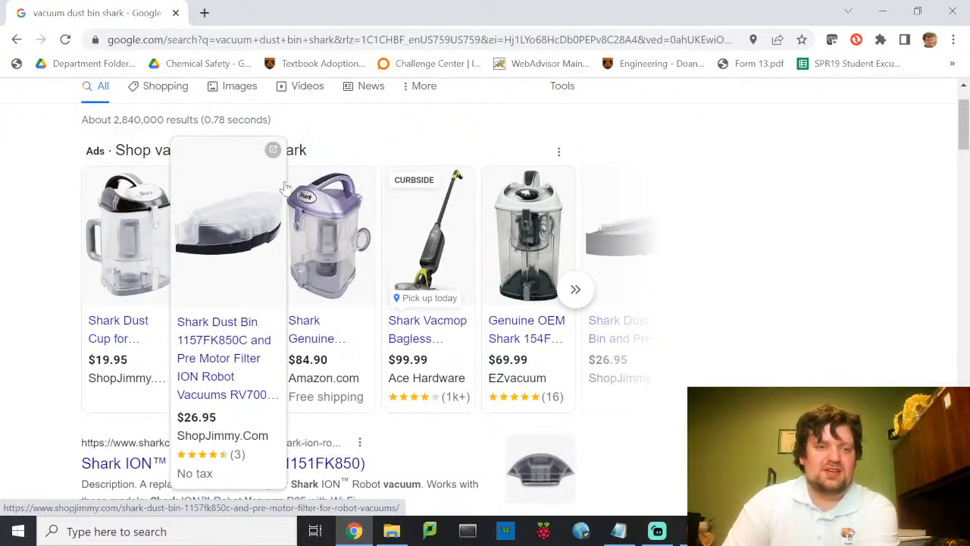
pyautogui.scroll(1, 303, 174)
pyautogui.moveTo(347, 106); pyautogui.dragTo(164, 111)
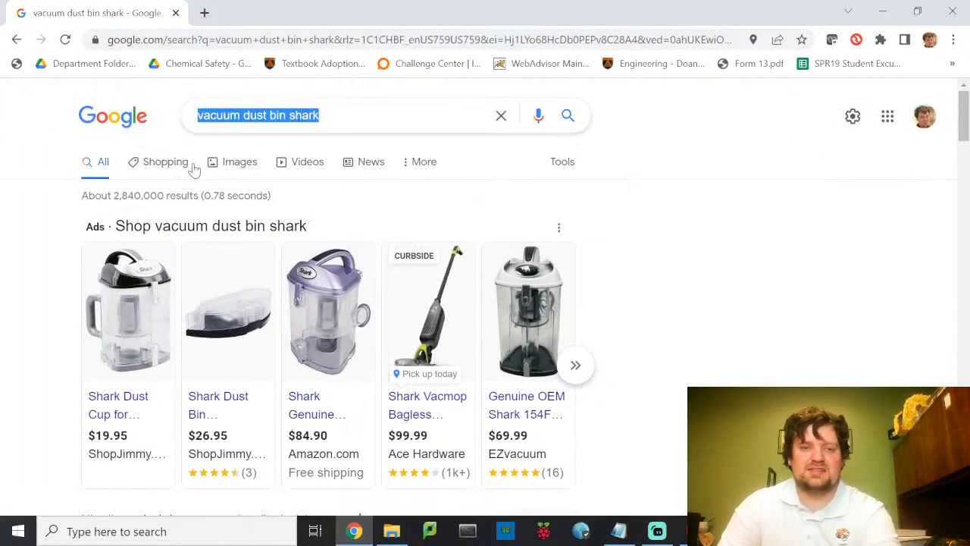
pyautogui.write('sho')
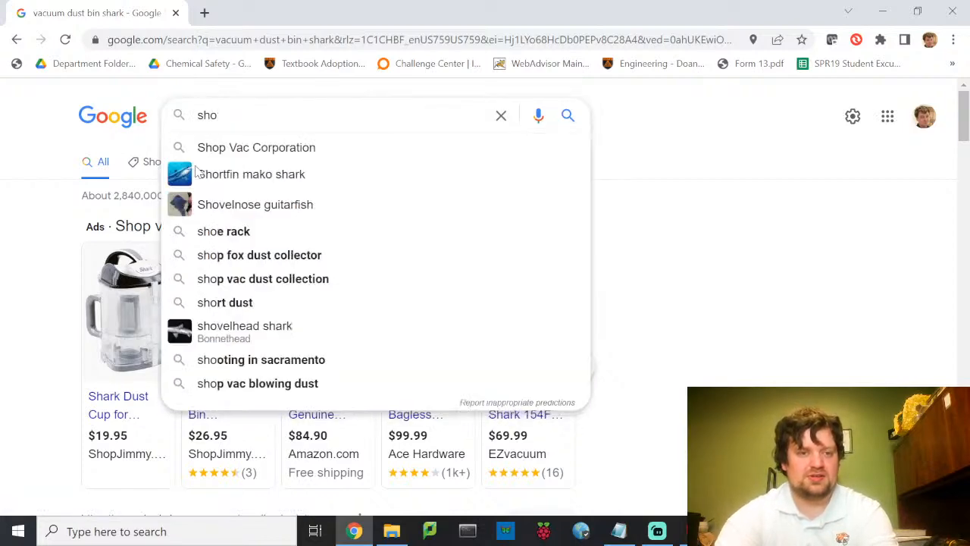
pyautogui.write('p vac dust bin')
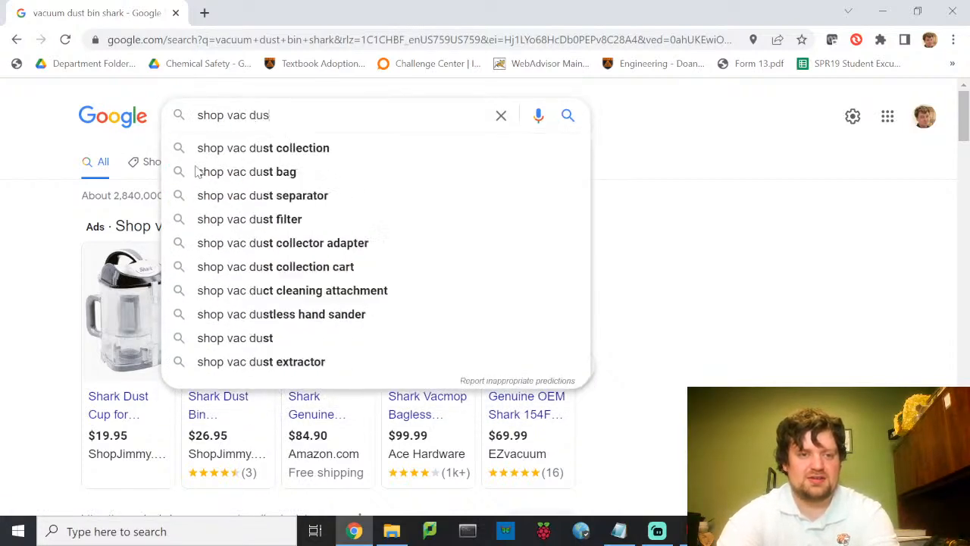
pyautogui.press('Return')
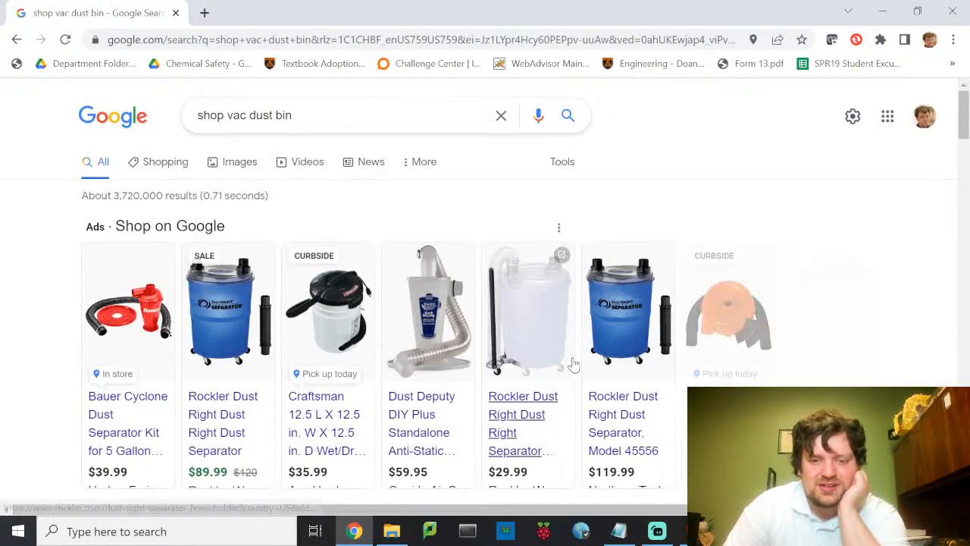
pyautogui.click(243, 163)
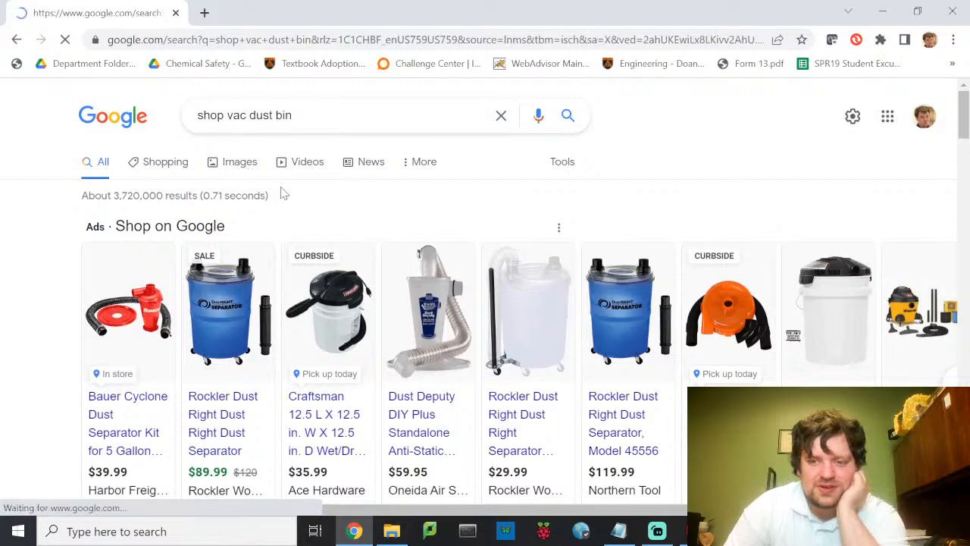
# Examine the shop vac dust bin images and product ads for reservoir shapes and layouts.
pyautogui.scroll(-7, 307, 250)
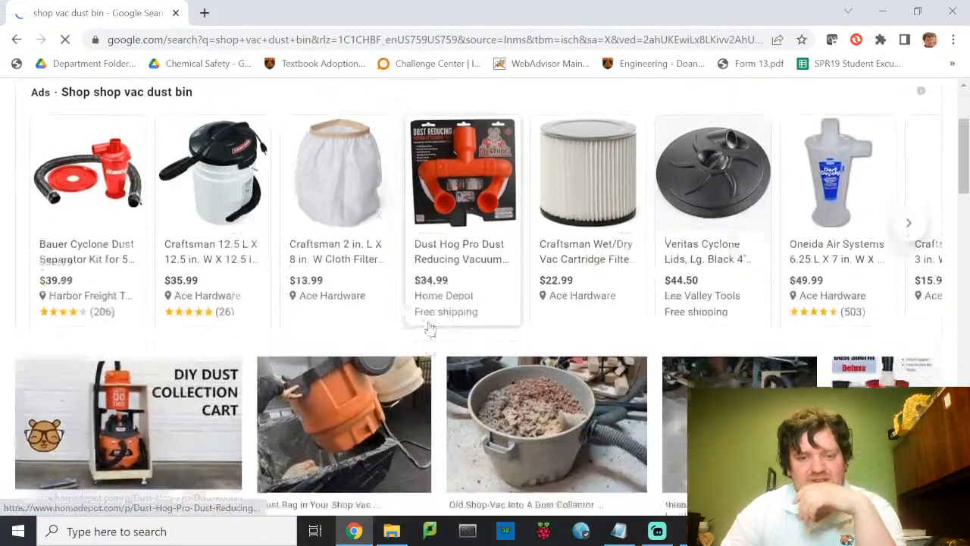
pyautogui.scroll(1, 472, 310)
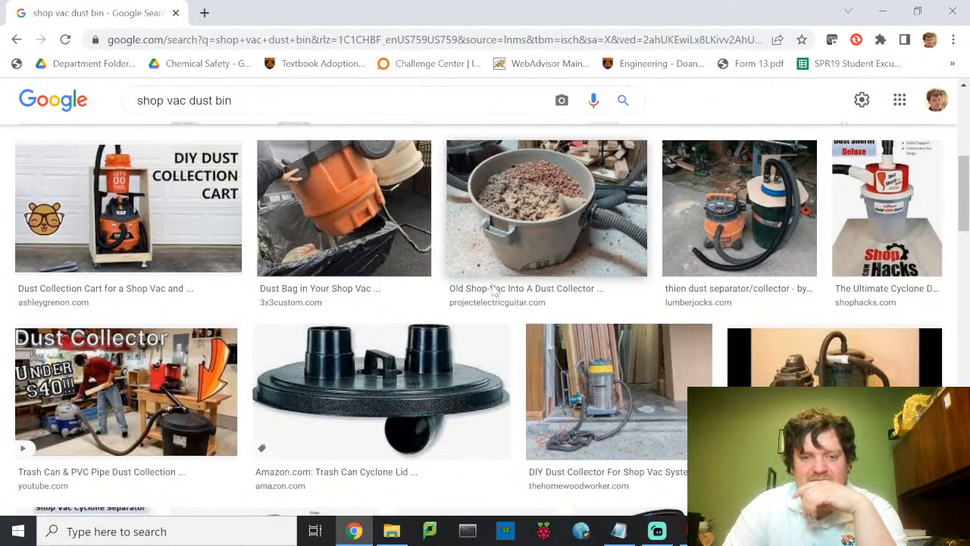
pyautogui.scroll(-4, 719, 375)
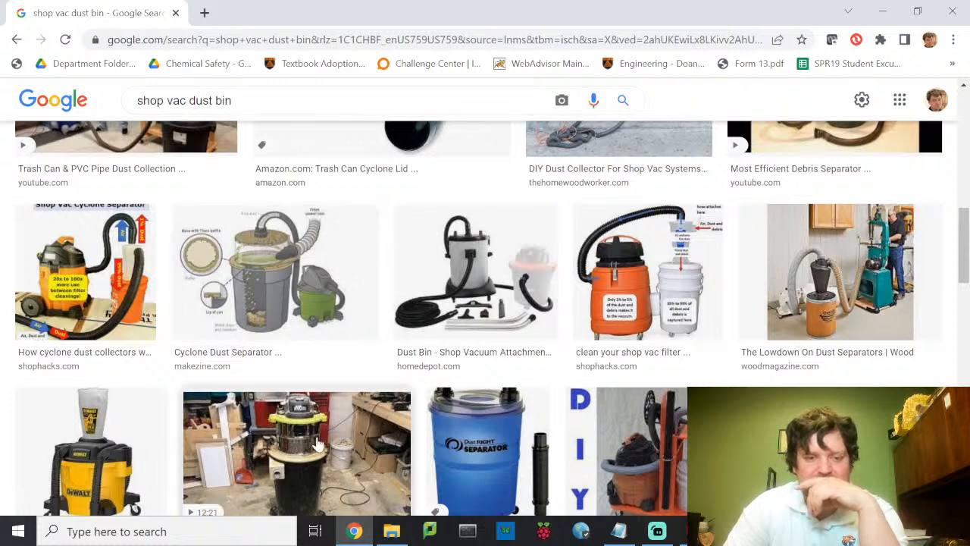
pyautogui.scroll(-3, 296, 445)
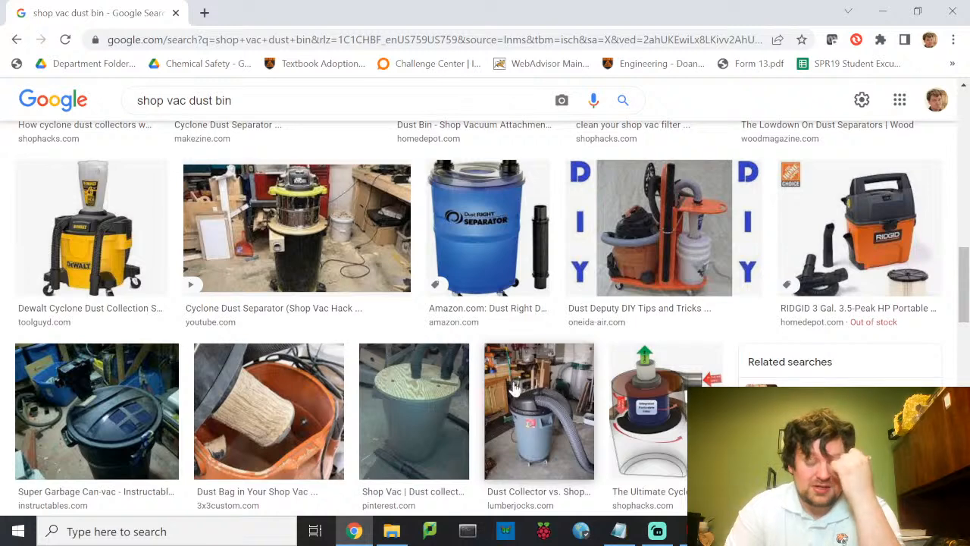
pyautogui.scroll(-3, 518, 387)
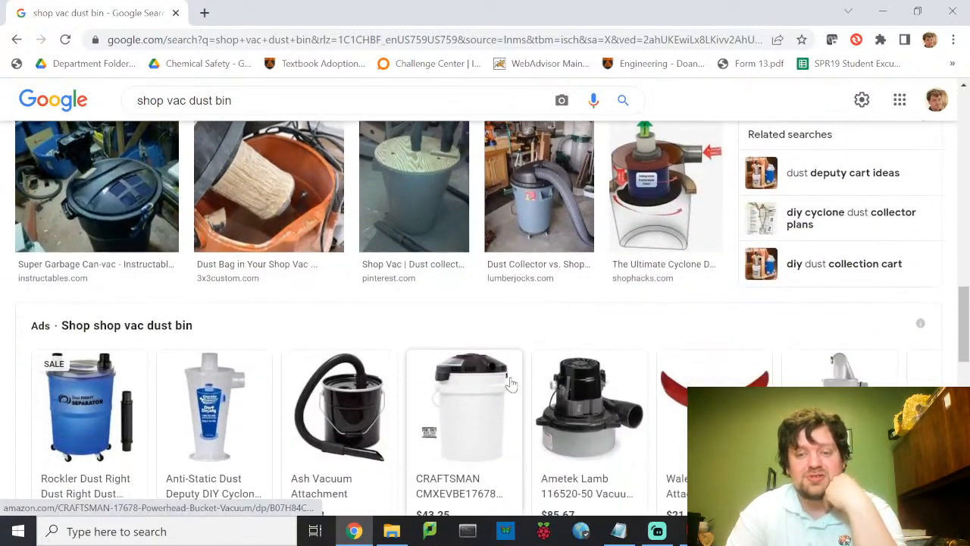
pyautogui.scroll(-1, 512, 382)
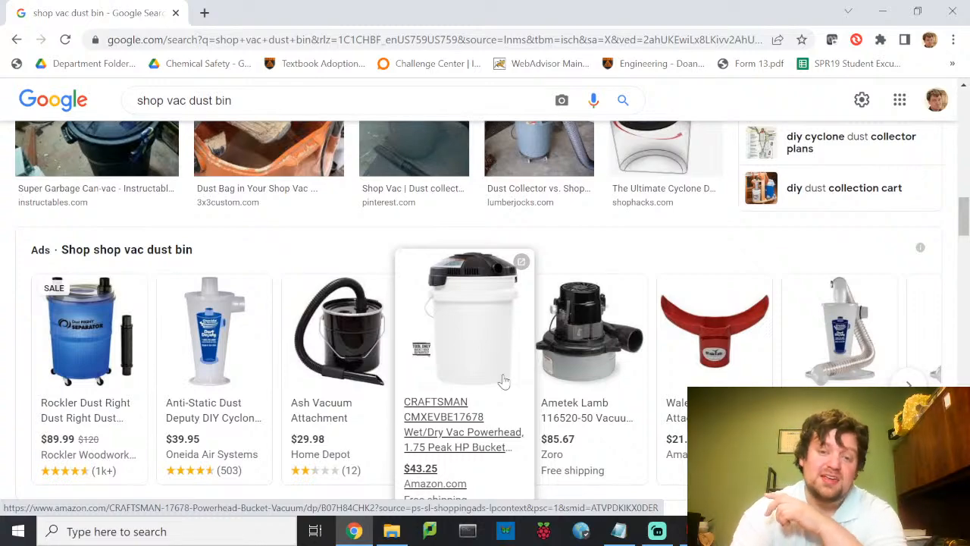
pyautogui.scroll(15, 558, 364)
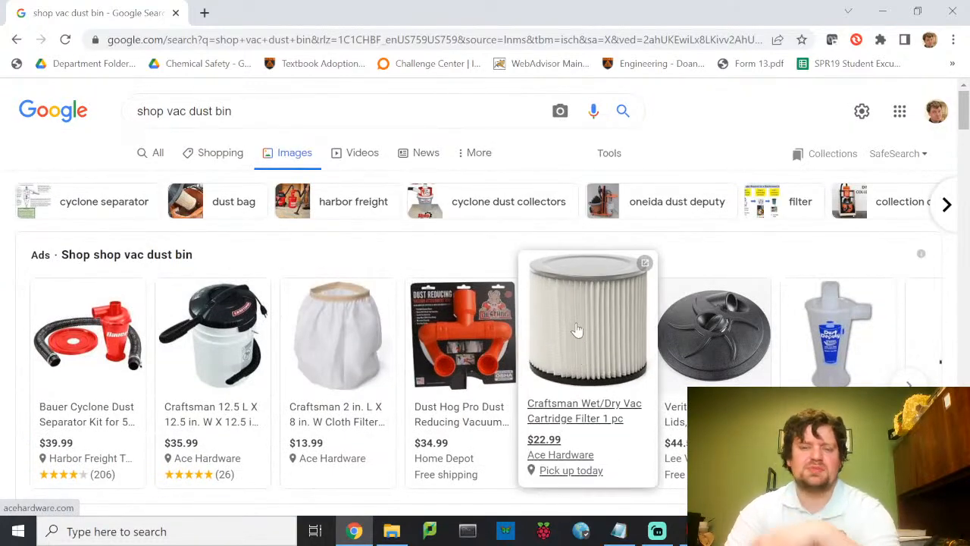
# Search Google Images for "hand vacuum dust bin".
pyautogui.moveTo(286, 103); pyautogui.dragTo(11, 119)
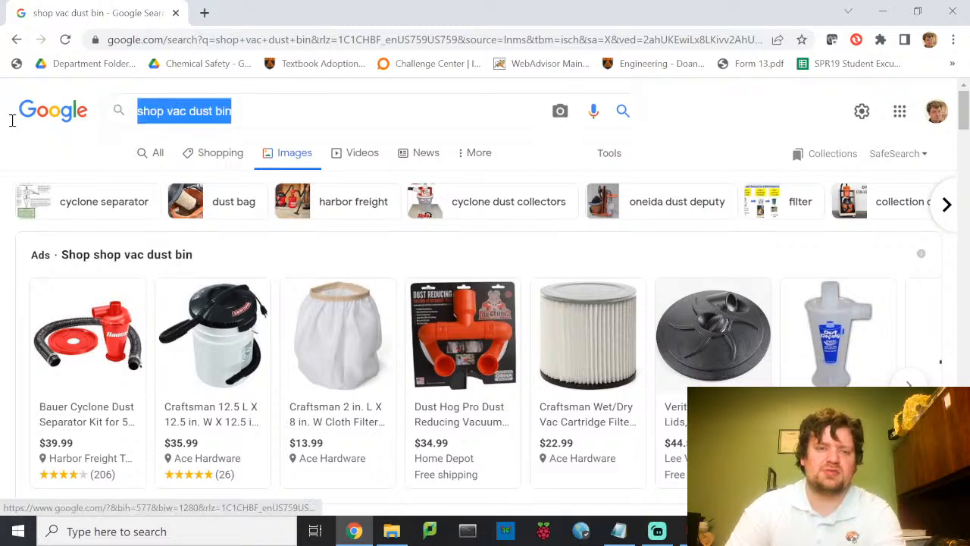
pyautogui.write('hand vacu')
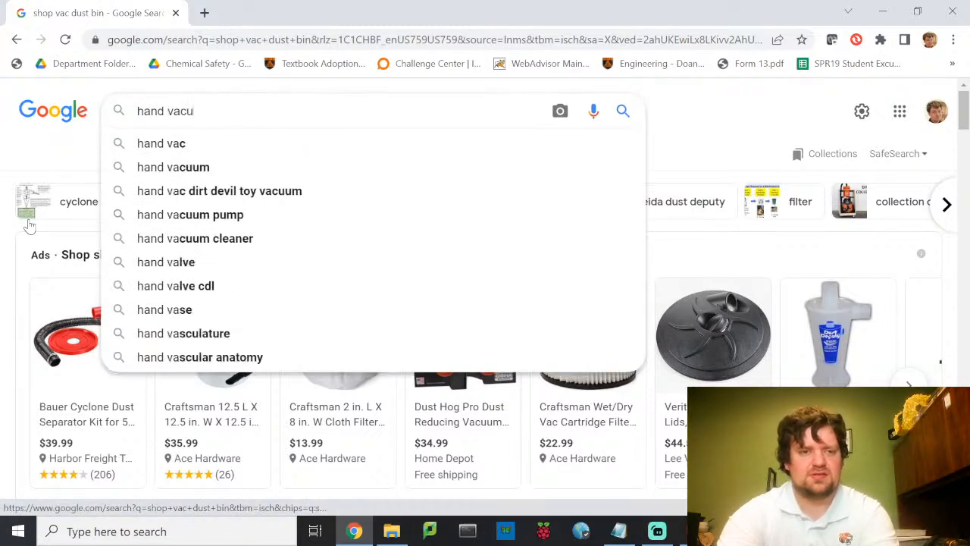
pyautogui.write('um dust bin')
pyautogui.press('Return')
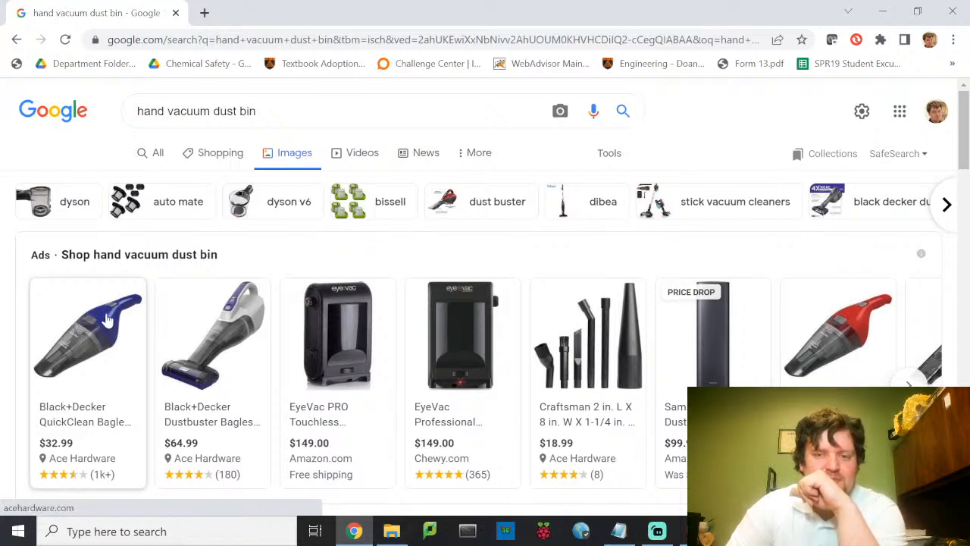
# Examine the handheld vacuum dust bin images for reservoir and filter design references.
pyautogui.scroll(-3, 126, 341)
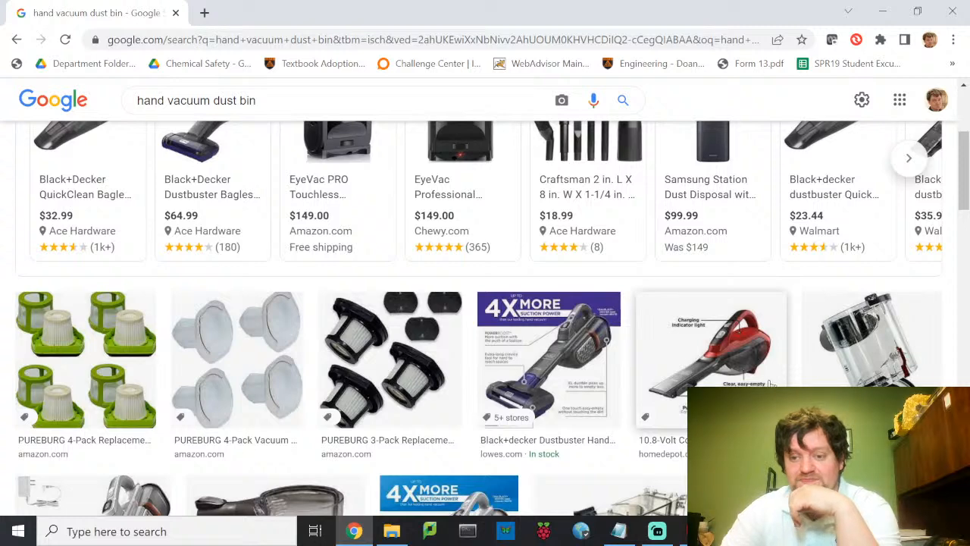
pyautogui.scroll(-1, 767, 372)
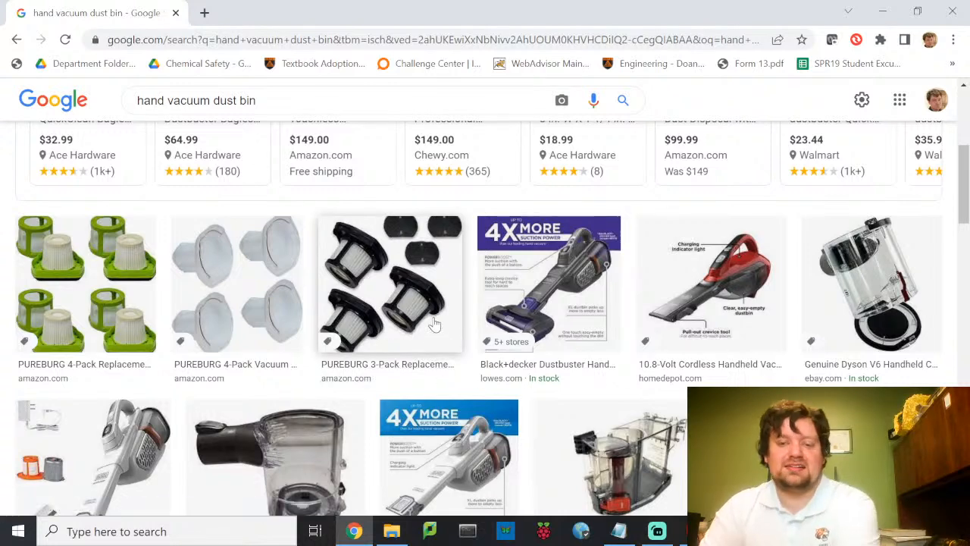
pyautogui.scroll(-4, 500, 289)
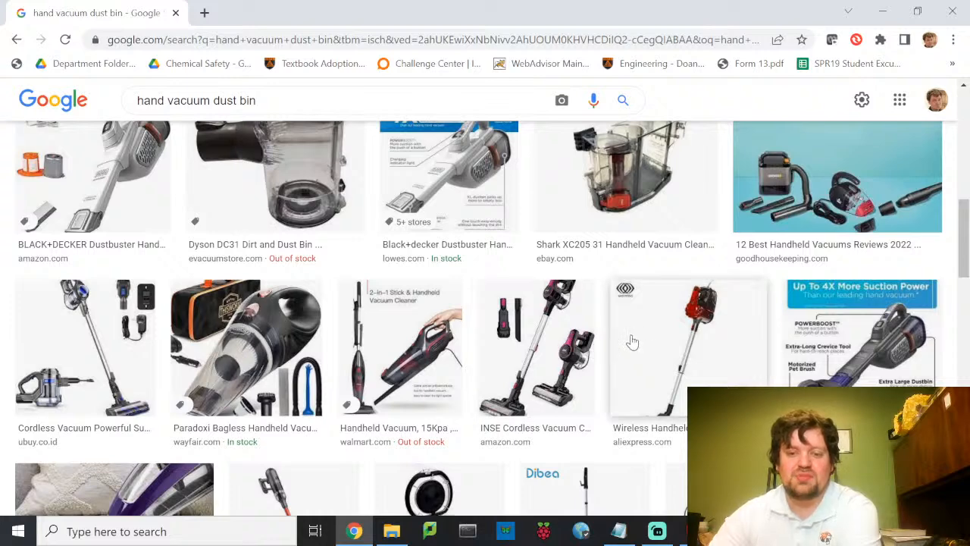
pyautogui.scroll(-4, 629, 357)
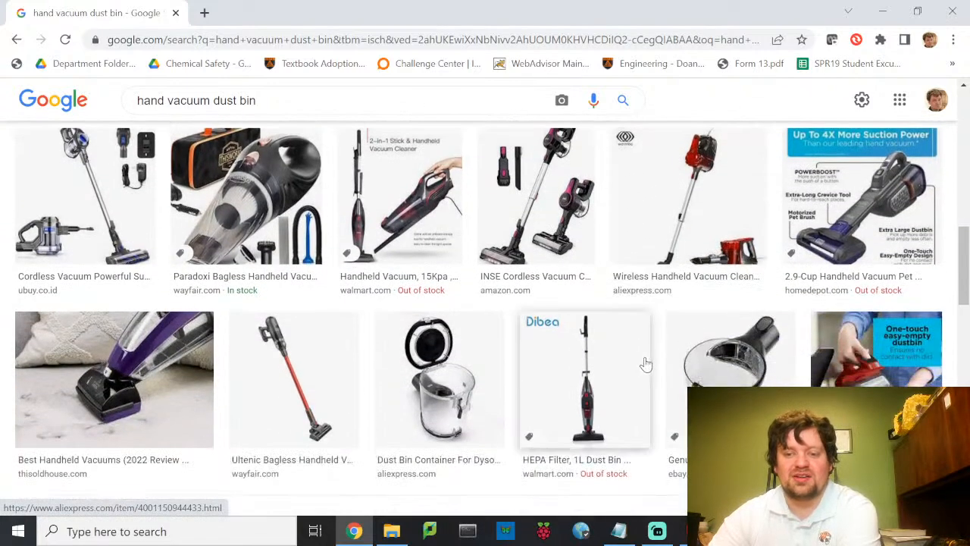
pyautogui.scroll(-1, 648, 365)
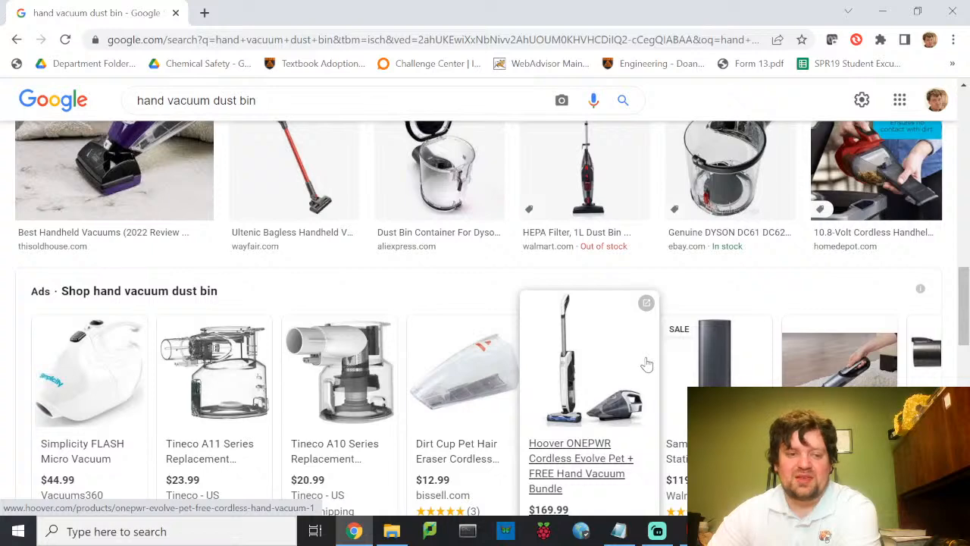
pyautogui.scroll(-2, 575, 339)
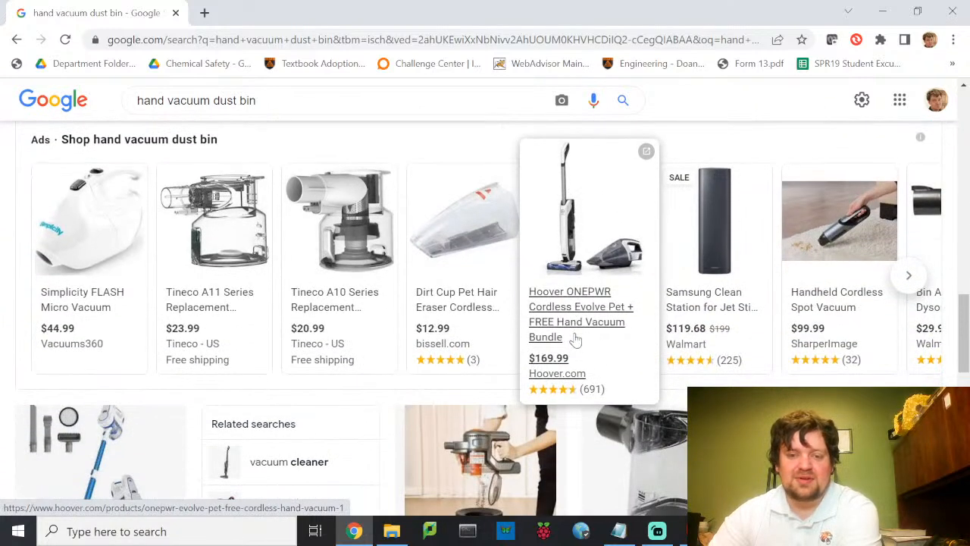
pyautogui.scroll(-2, 576, 341)
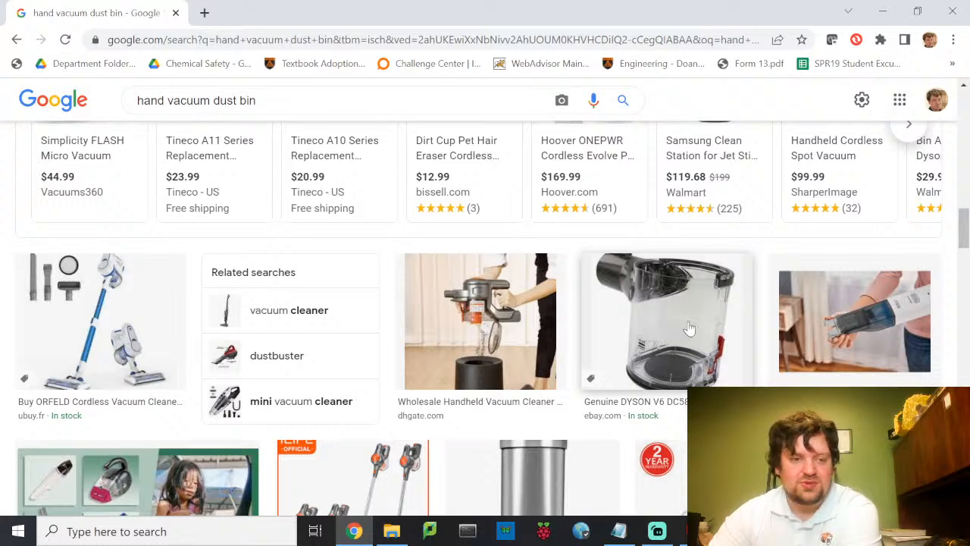
pyautogui.scroll(-4, 583, 326)
pyautogui.scroll(-2, 579, 283)
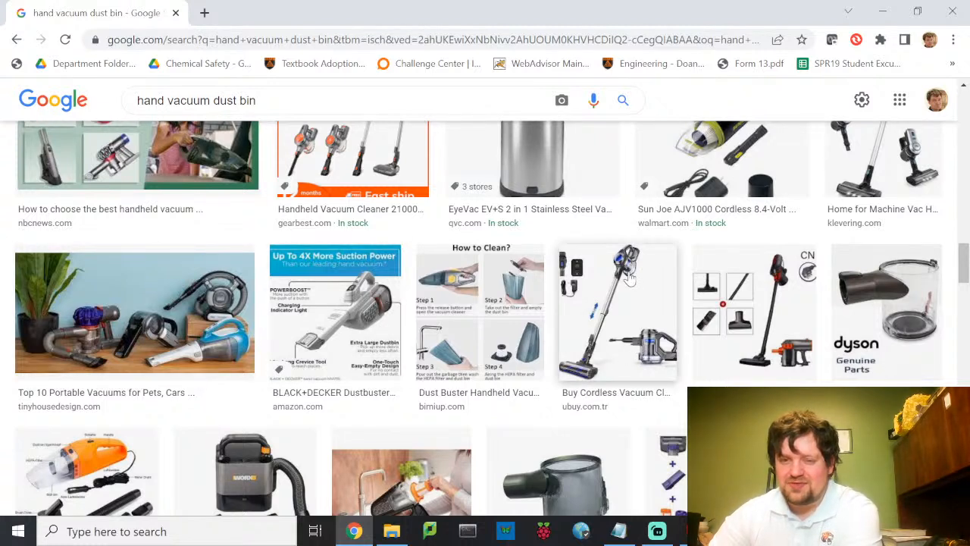
# Examine further handheld vacuum image results for transparent cylindrical dust cups, inlet shapes and replacement filters.
pyautogui.scroll(-3, 677, 347)
pyautogui.scroll(2, 893, 227)
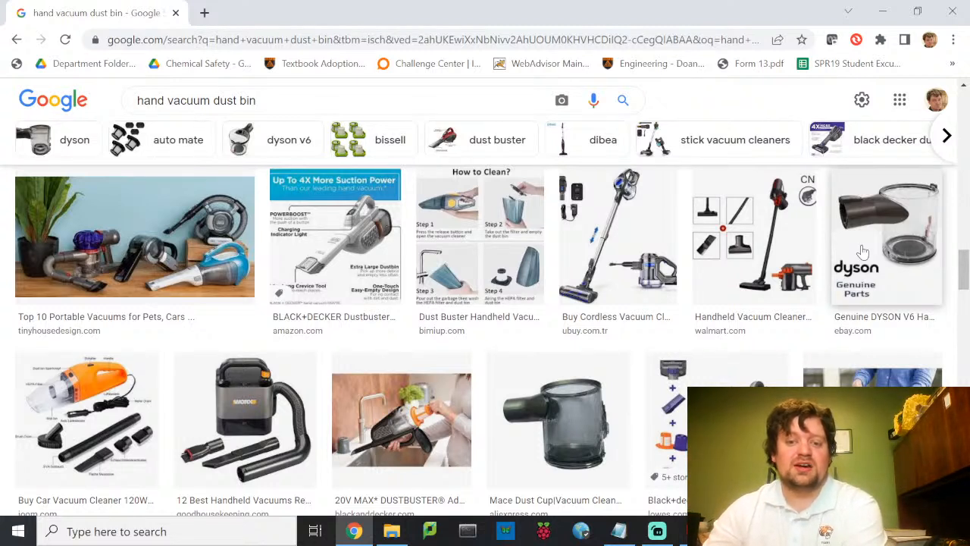
pyautogui.scroll(-1, 580, 403)
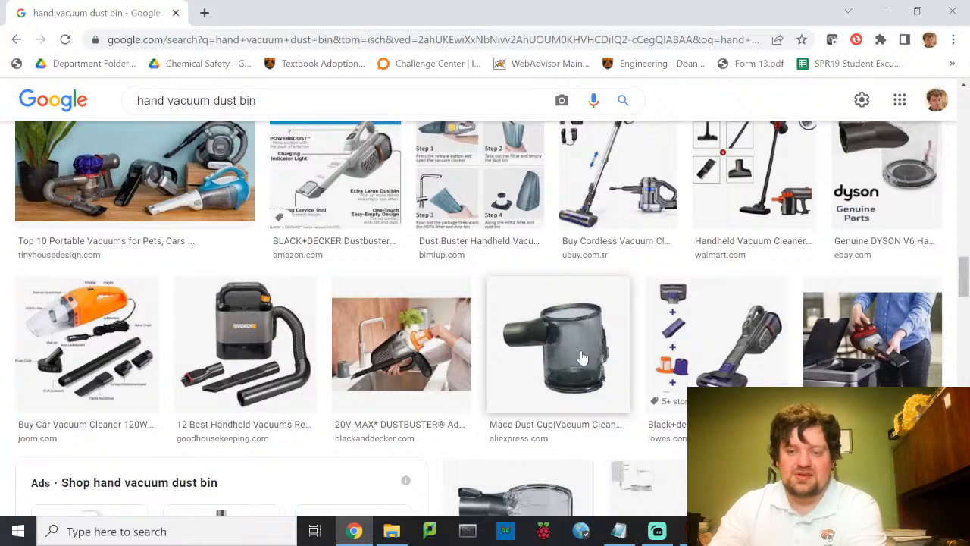
pyautogui.scroll(-2, 583, 358)
pyautogui.scroll(1, 582, 330)
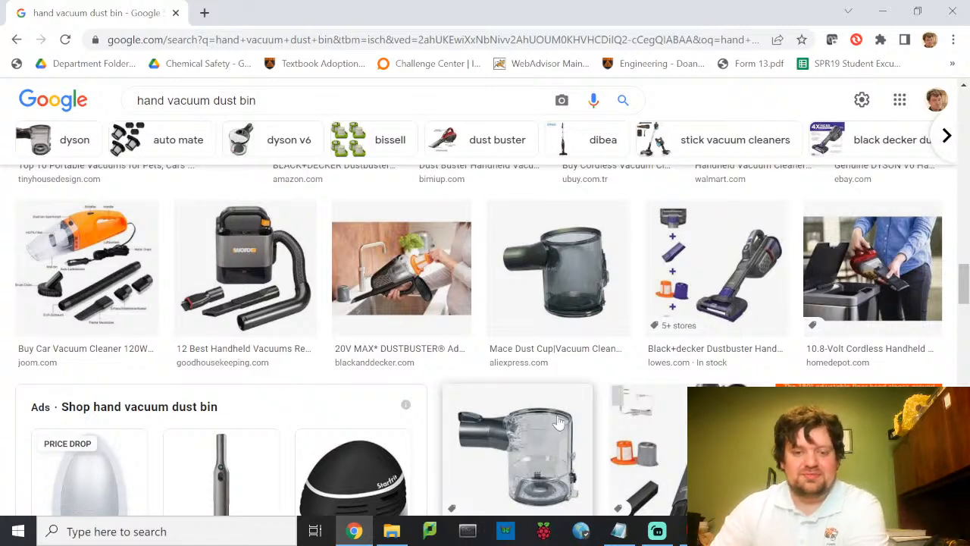
pyautogui.scroll(-2, 501, 349)
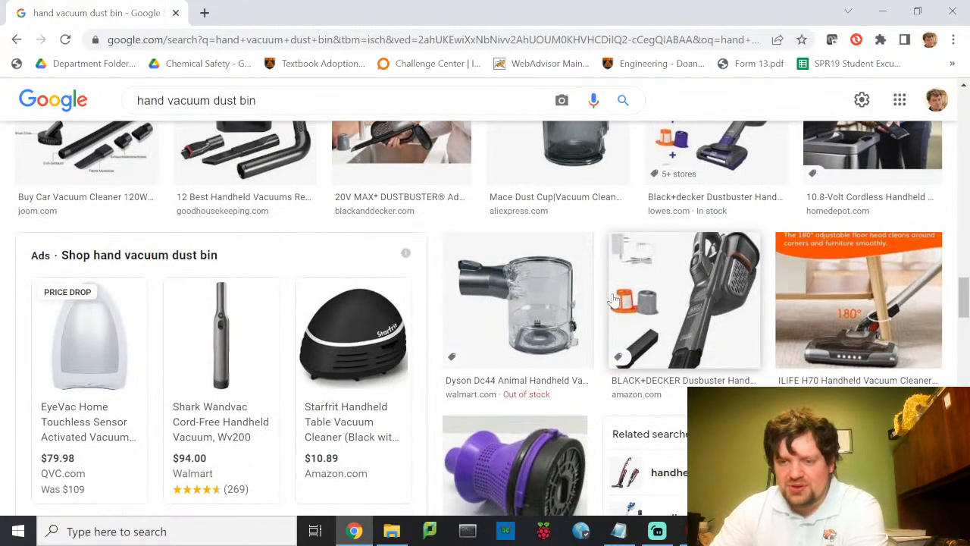
pyautogui.scroll(-1, 531, 303)
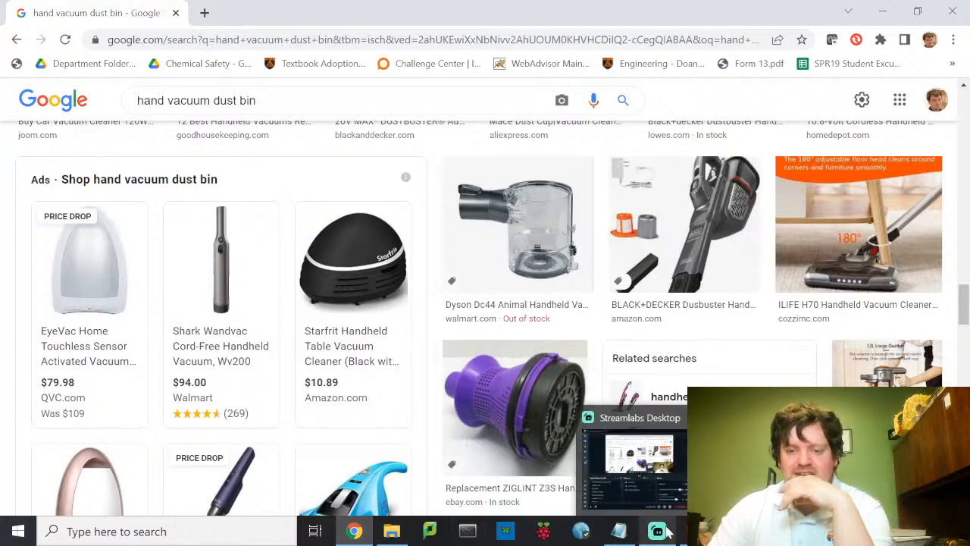
# Switch to SOLIDWORKS, start a new sketch on the Top Plane and close the Chrome browser window.
pyautogui.click(620, 532)
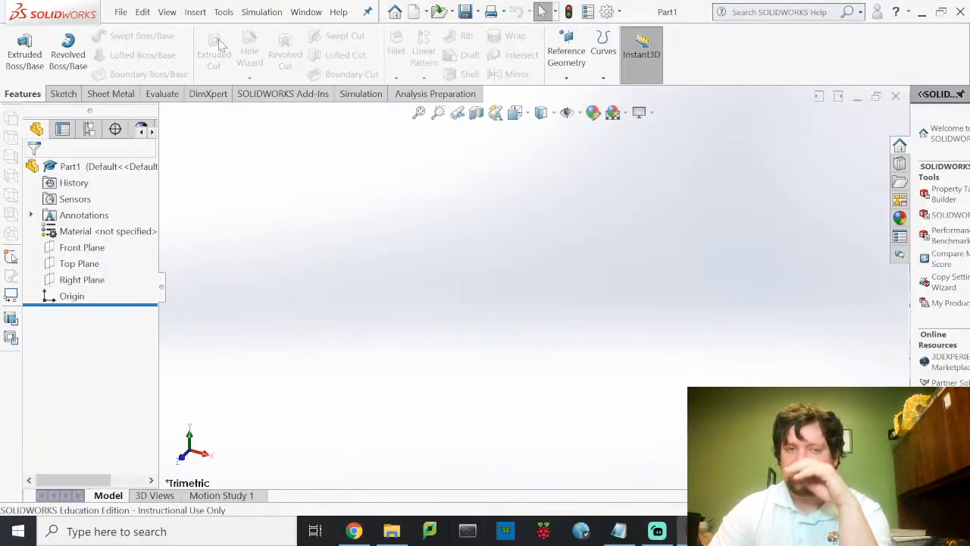
pyautogui.click(63, 95)
pyautogui.click(18, 45)
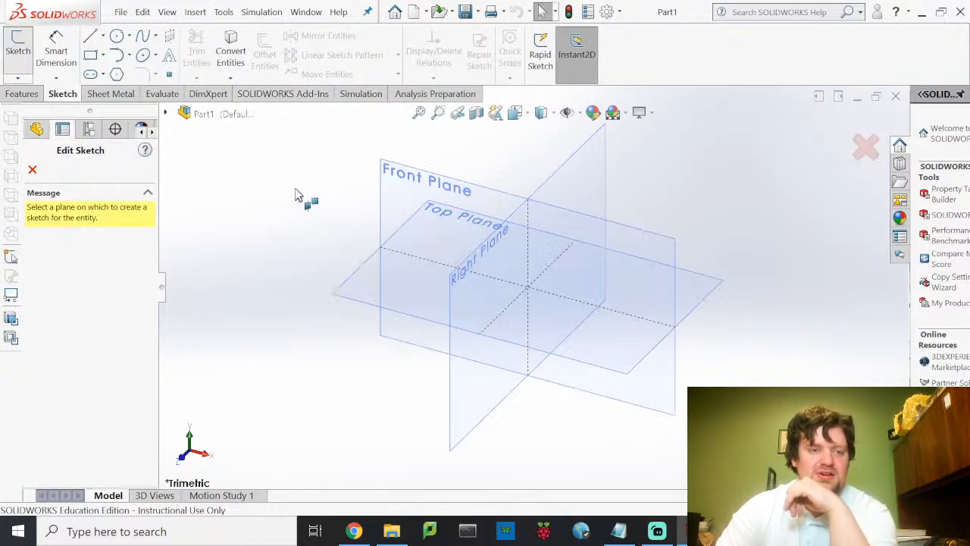
pyautogui.click(340, 535)
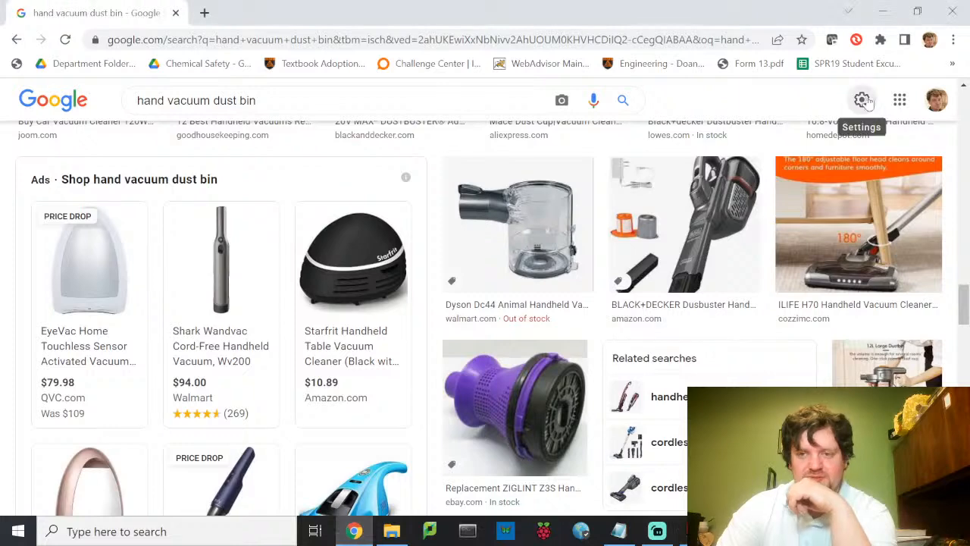
pyautogui.click(954, 12)
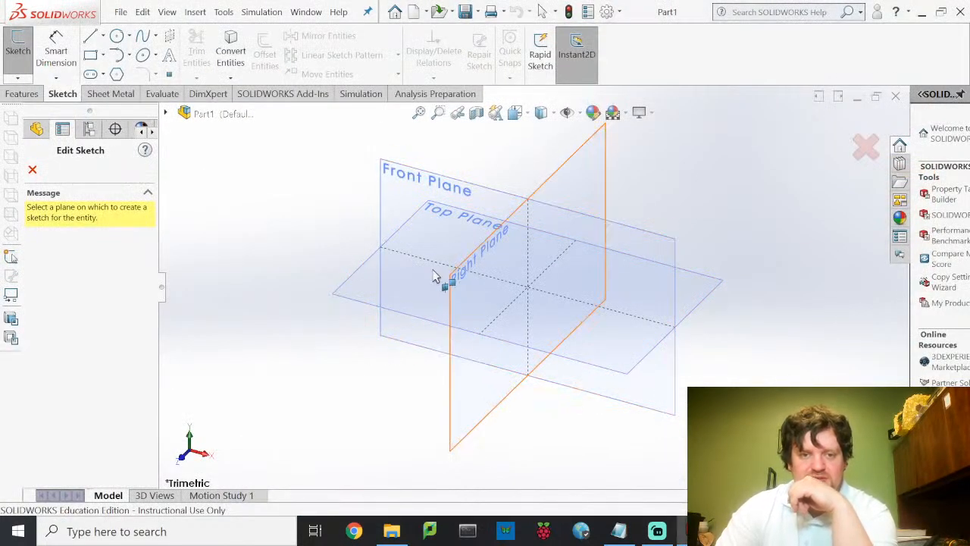
pyautogui.click(354, 284)
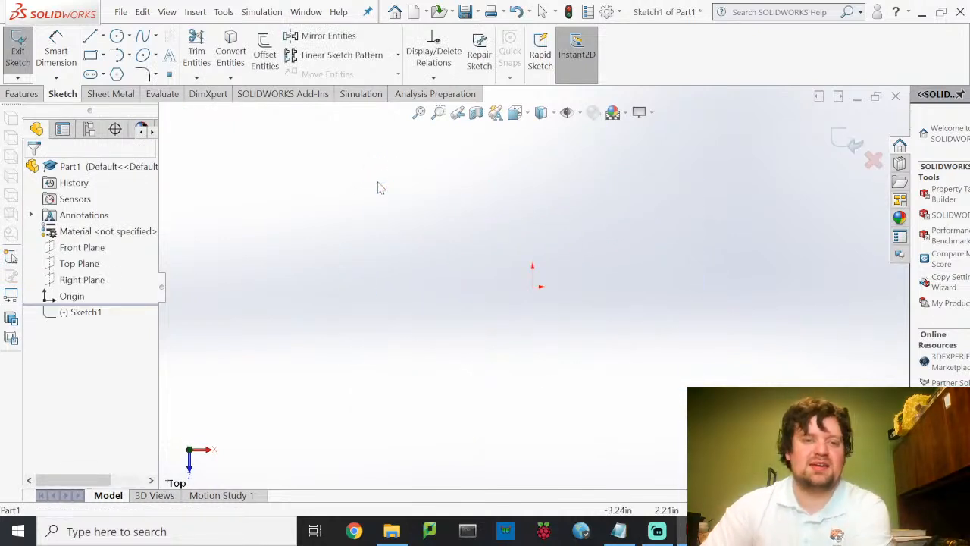
# Draw a circle centred on the origin with a radius of about 2.78 in.
pyautogui.click(117, 36)
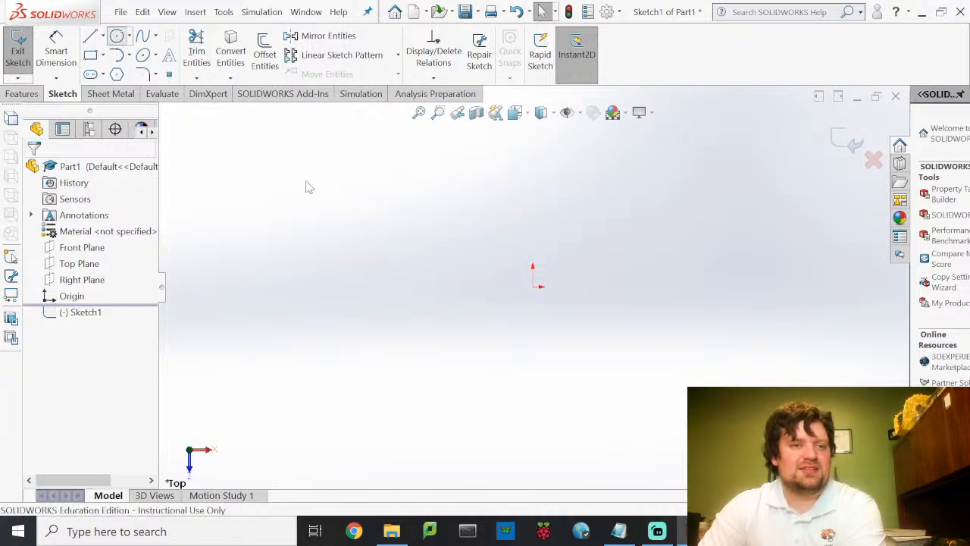
pyautogui.click(533, 286)
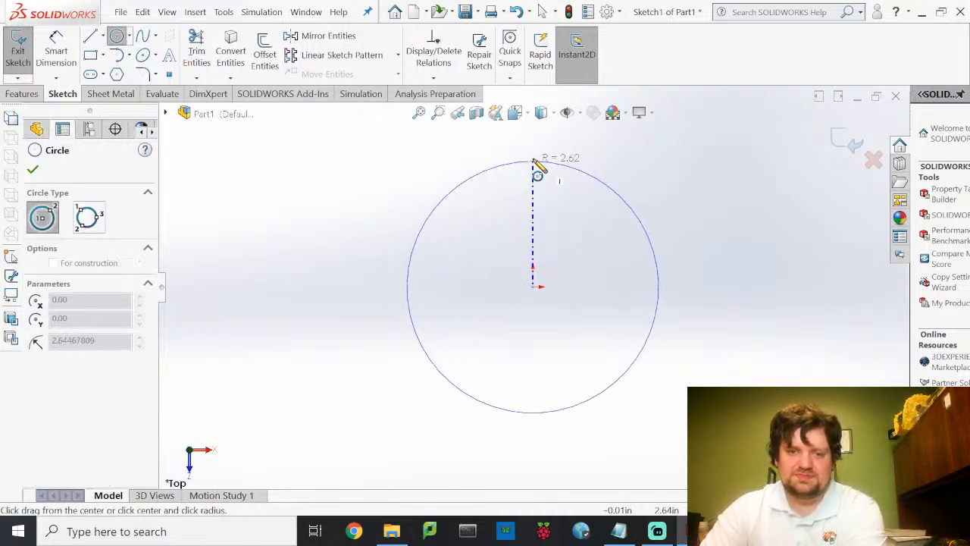
pyautogui.click(536, 158)
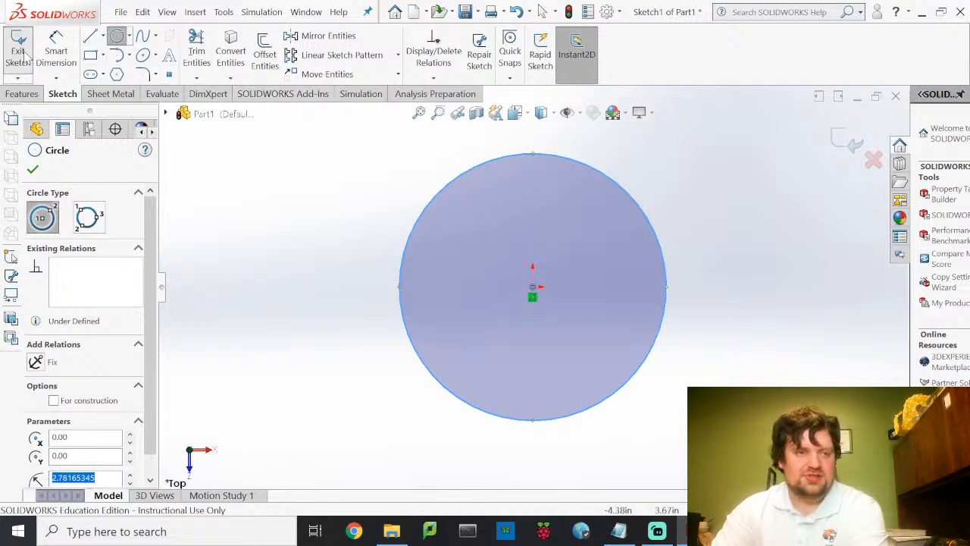
# Dimension the circle's diameter and set it to 4 in.
pyautogui.click(56, 50)
pyautogui.click(411, 233)
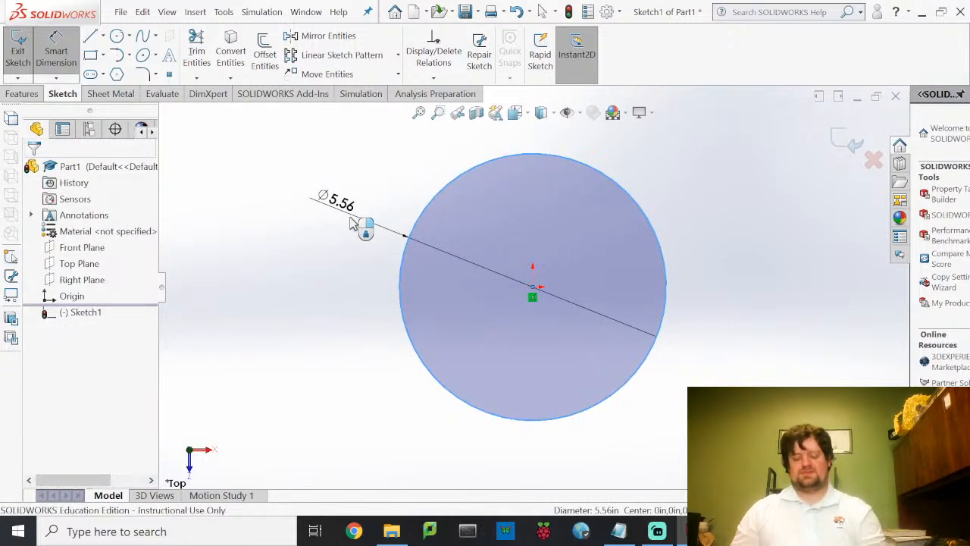
pyautogui.click(351, 222)
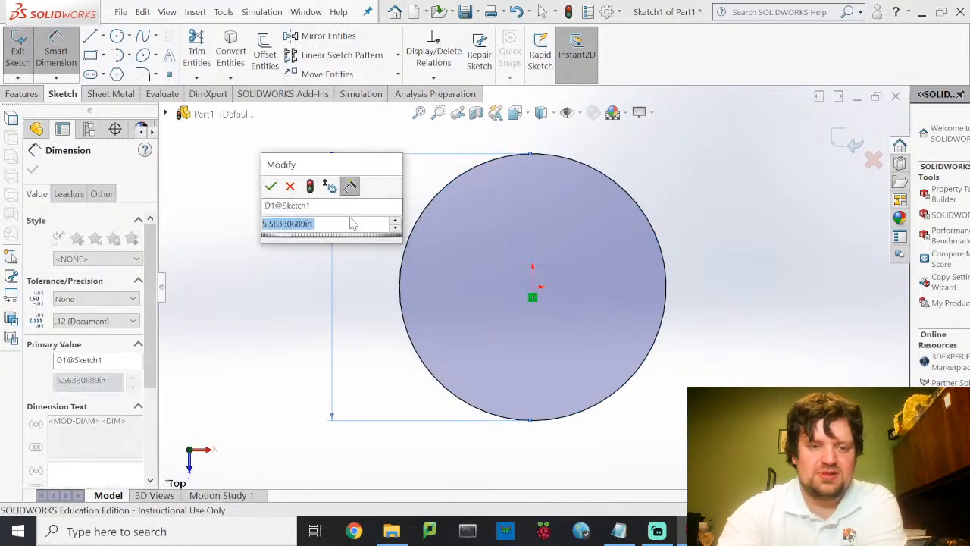
pyautogui.write('4')
pyautogui.press('Return')
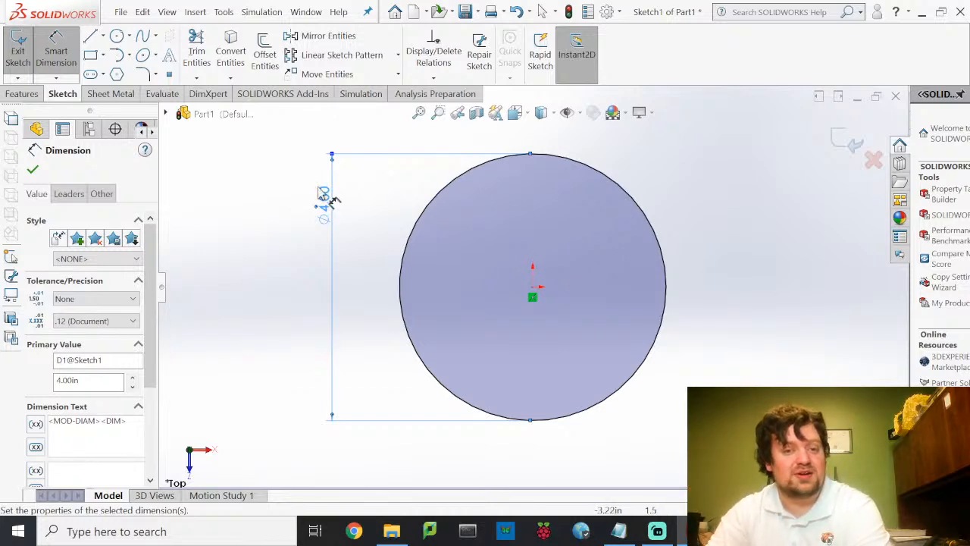
pyautogui.press('Escape')
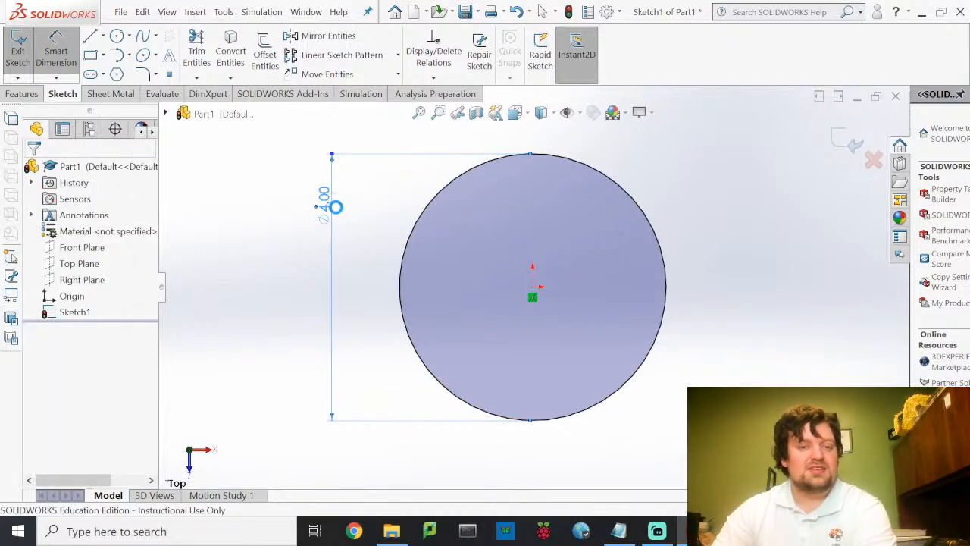
# Set the circle's diameter to 6 in and exit the sketch.
pyautogui.doubleClick(336, 206)
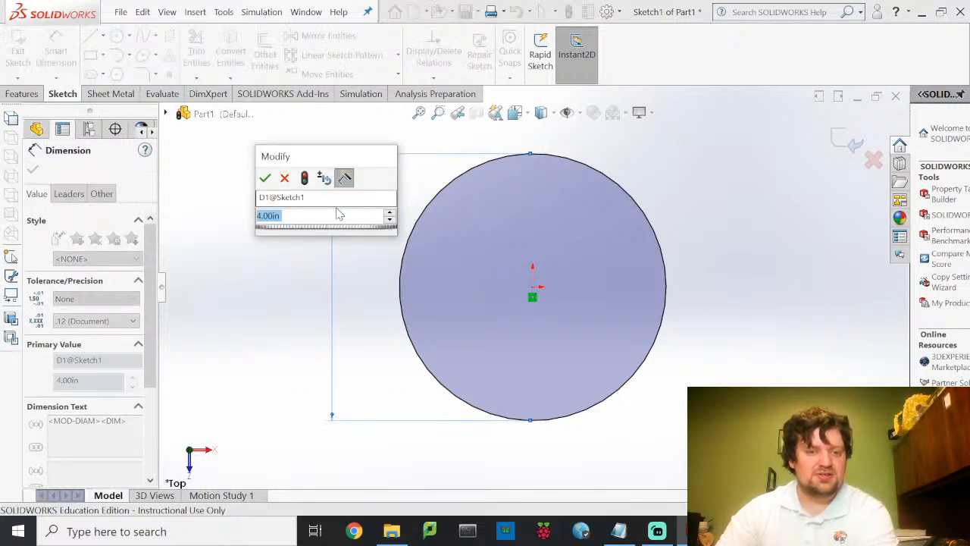
pyautogui.write('4')
pyautogui.press('Return')
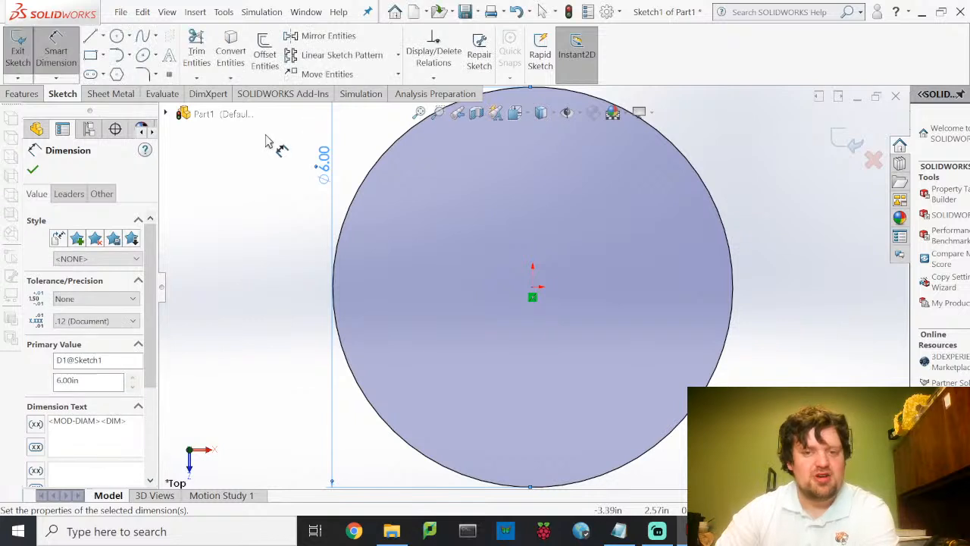
pyautogui.click(18, 55)
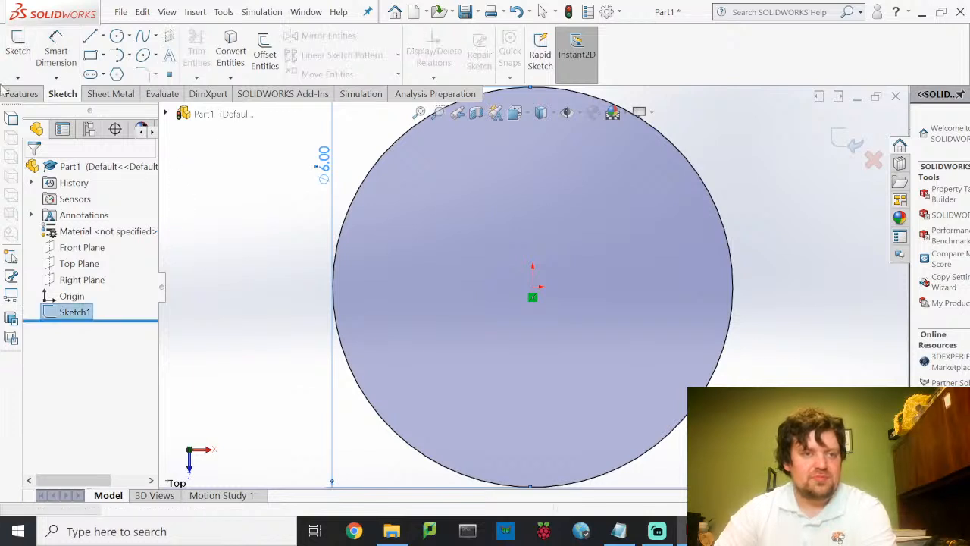
# Set up a blind boss extrusion of the circle as a thin feature with a depth of 5 in.
pyautogui.click(23, 94)
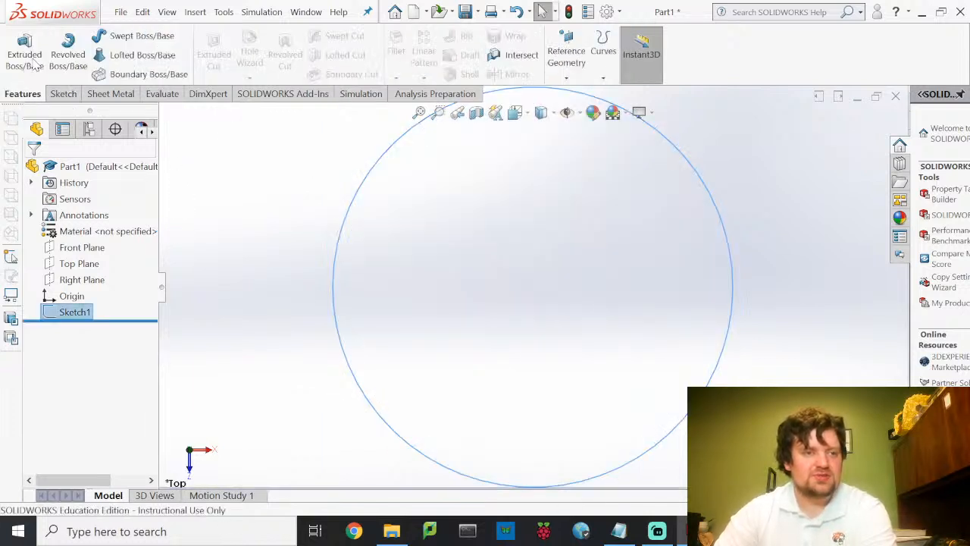
pyautogui.click(34, 64)
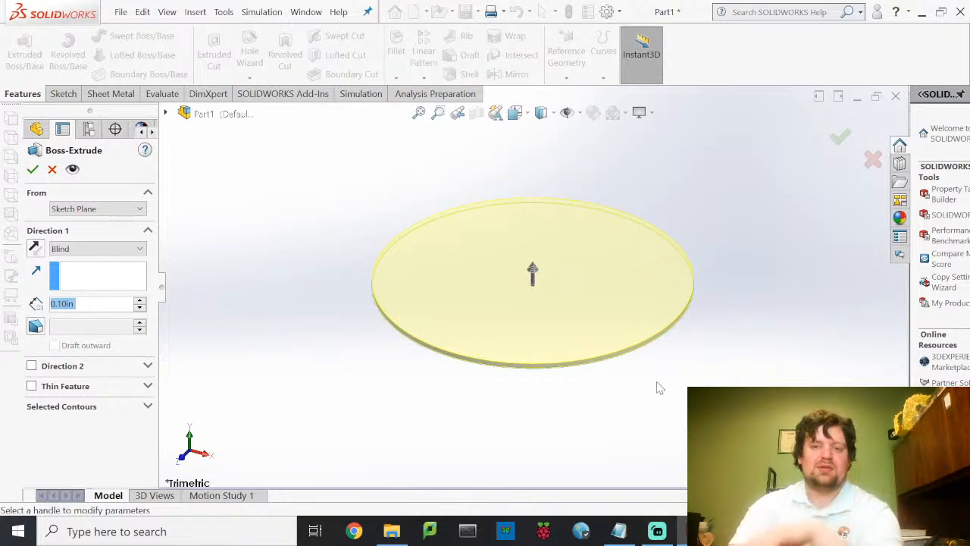
pyautogui.click(31, 386)
pyautogui.click(98, 307)
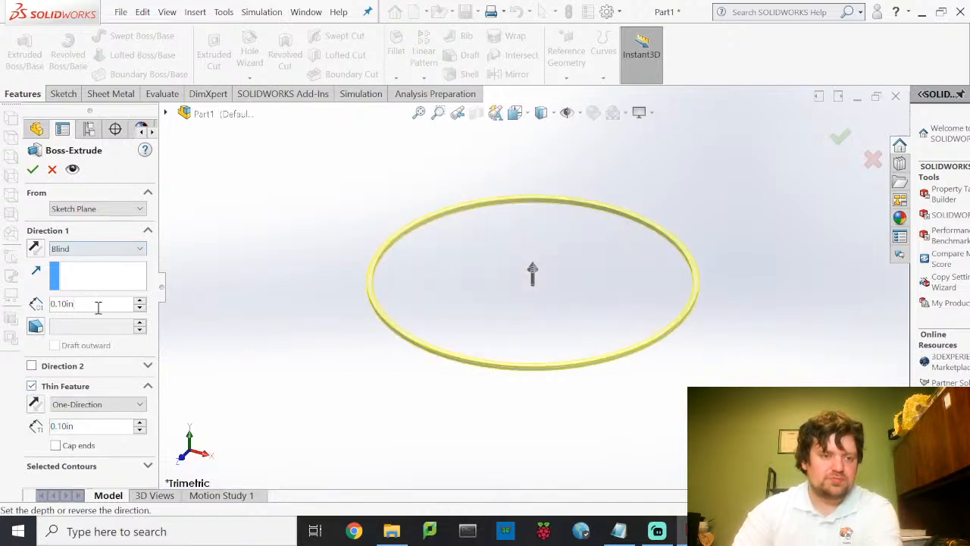
pyautogui.moveTo(94, 304); pyautogui.dragTo(27, 303)
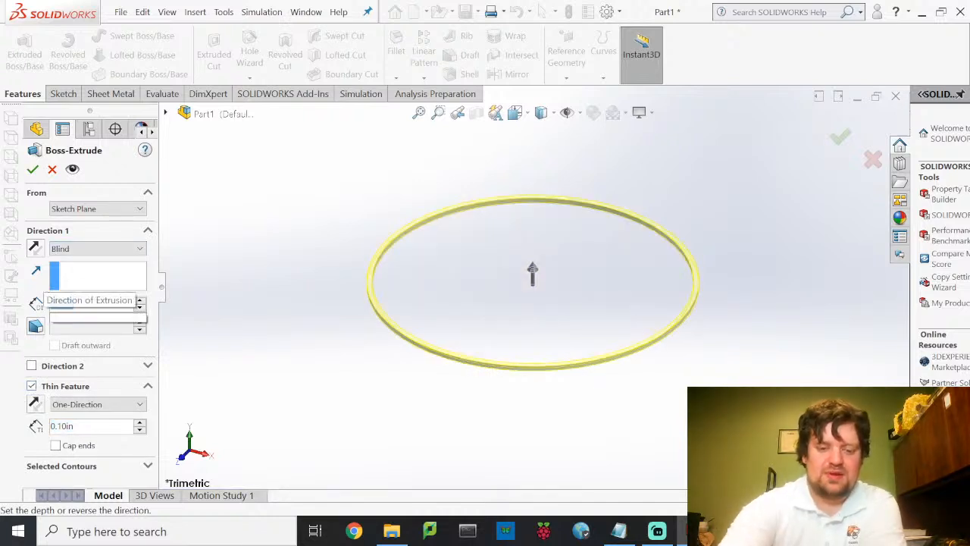
pyautogui.write('5')
pyautogui.press('Return')
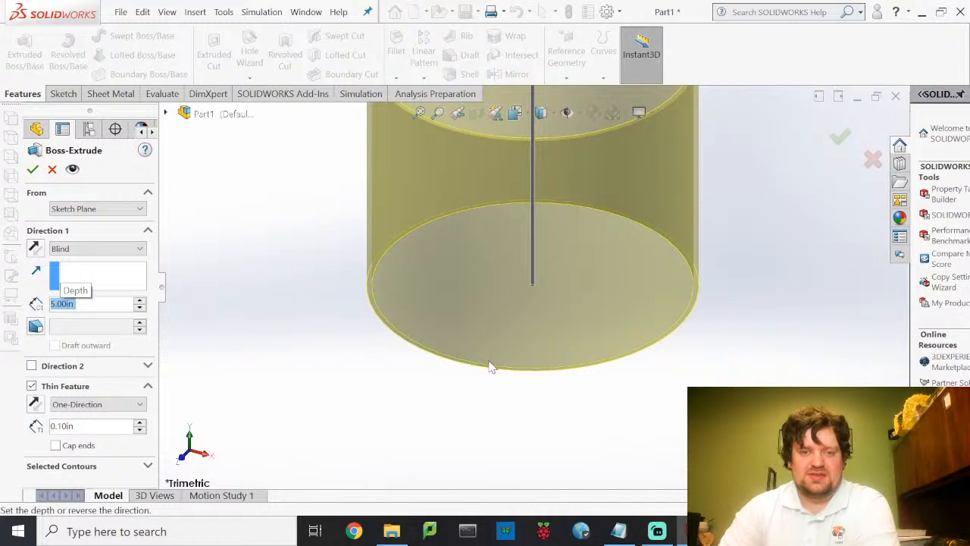
# Compare the extrusion with and without the thin feature, and accept it as a one-direction thin wall 0.10 in thick.
pyautogui.scroll(4, 489, 367)
pyautogui.moveTo(500, 284); pyautogui.dragTo(444, 243, button='middle')
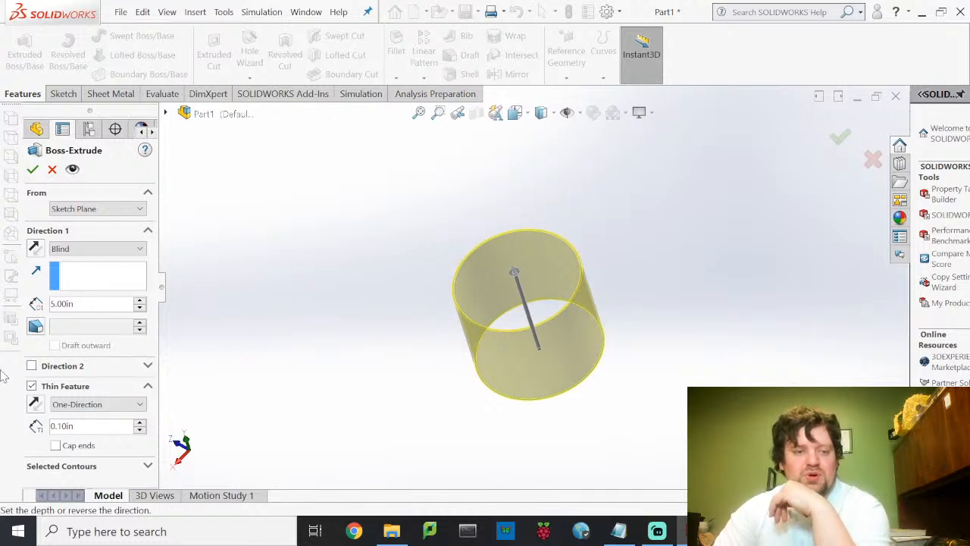
pyautogui.click(31, 385)
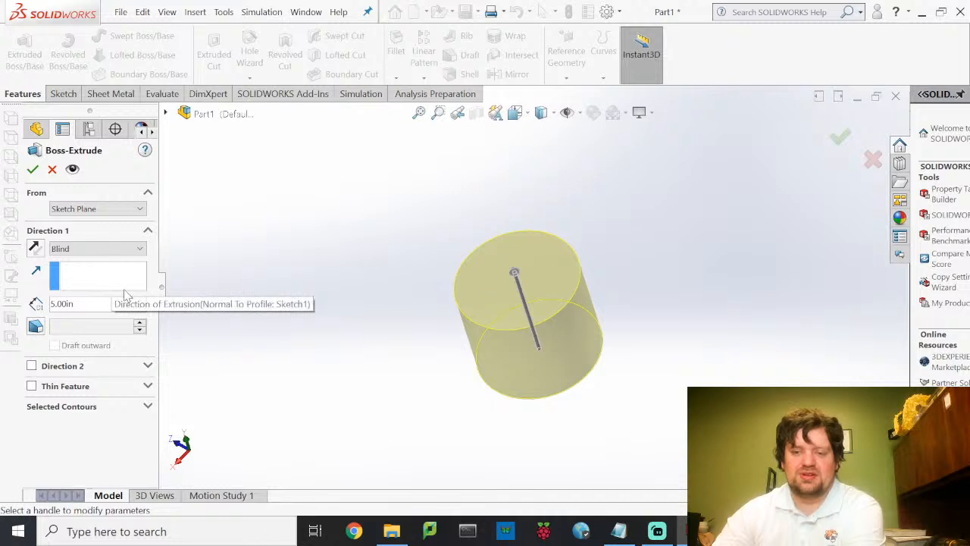
pyautogui.click(31, 386)
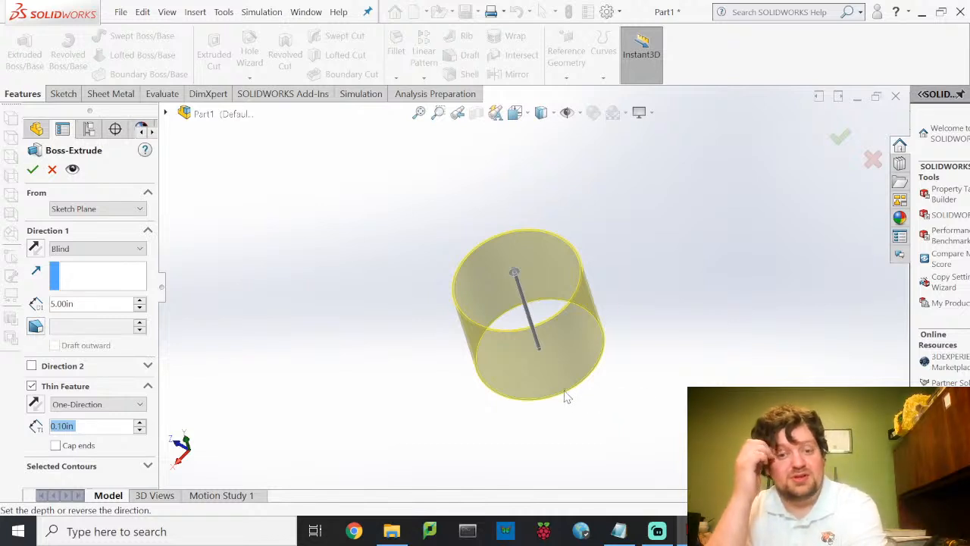
pyautogui.click(32, 168)
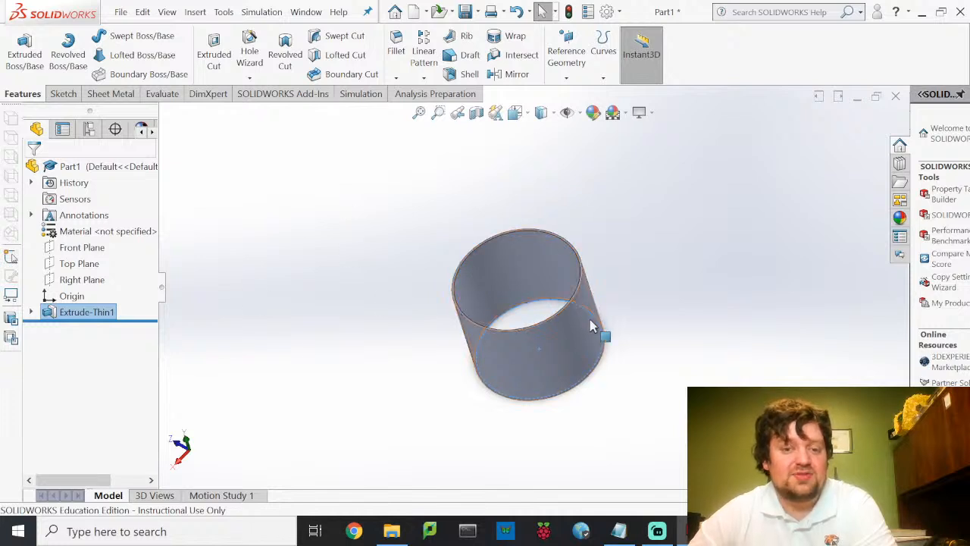
# Start a new sketch on the Front Plane and orient the view normal to it.
pyautogui.moveTo(651, 333); pyautogui.dragTo(591, 303, button='middle')
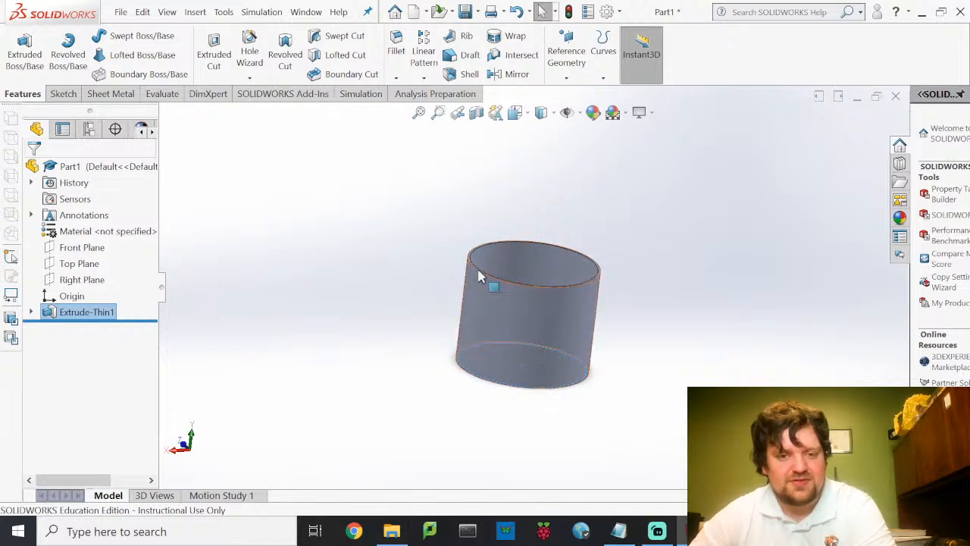
pyautogui.click(77, 98)
pyautogui.click(23, 45)
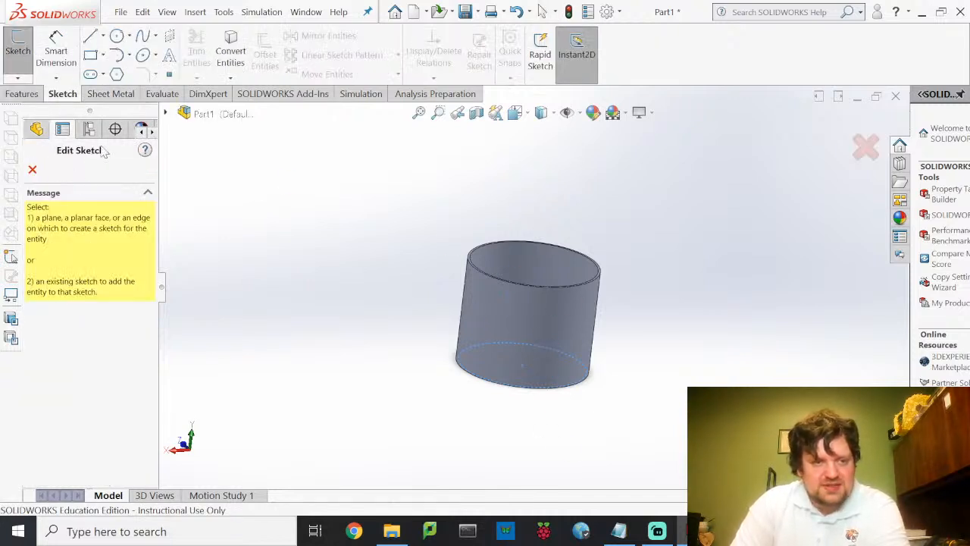
pyautogui.click(165, 113)
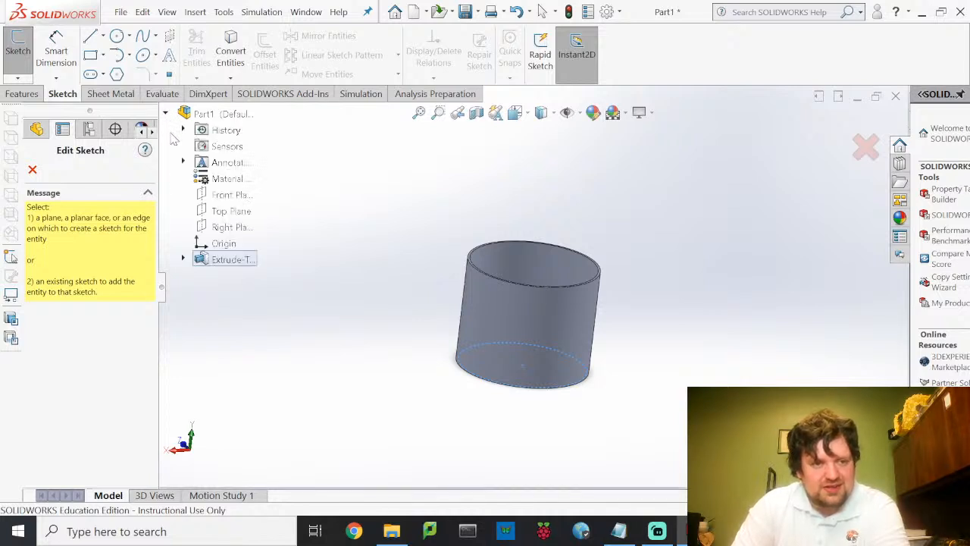
pyautogui.click(226, 197)
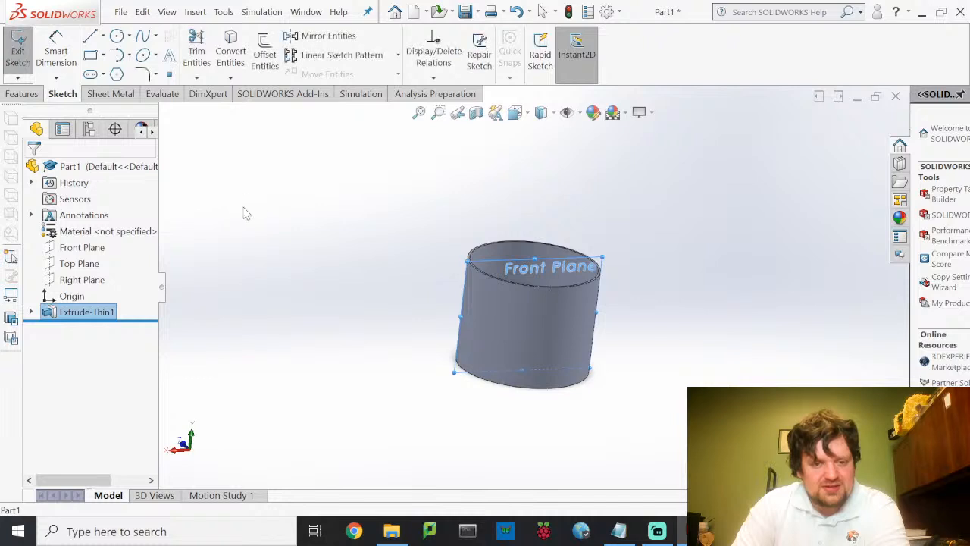
pyautogui.click(529, 115)
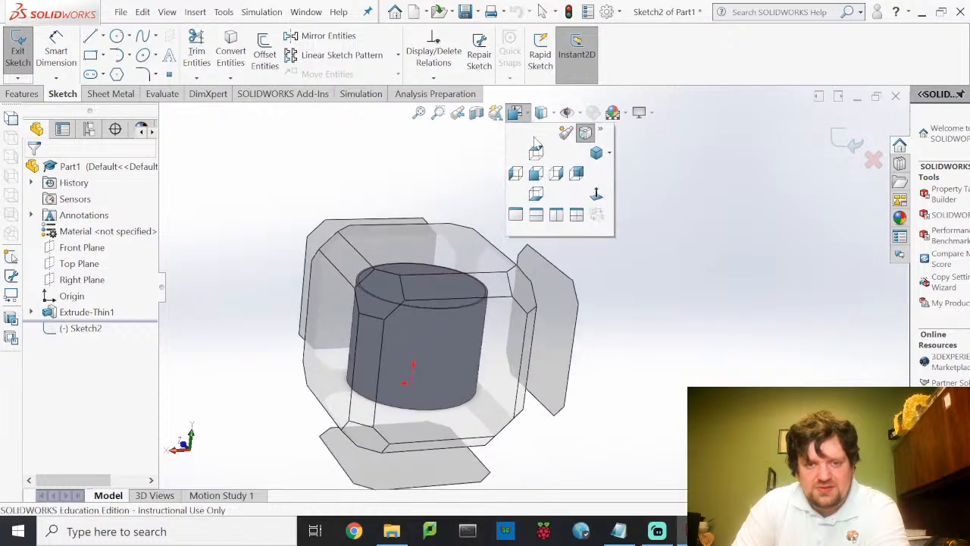
pyautogui.click(595, 195)
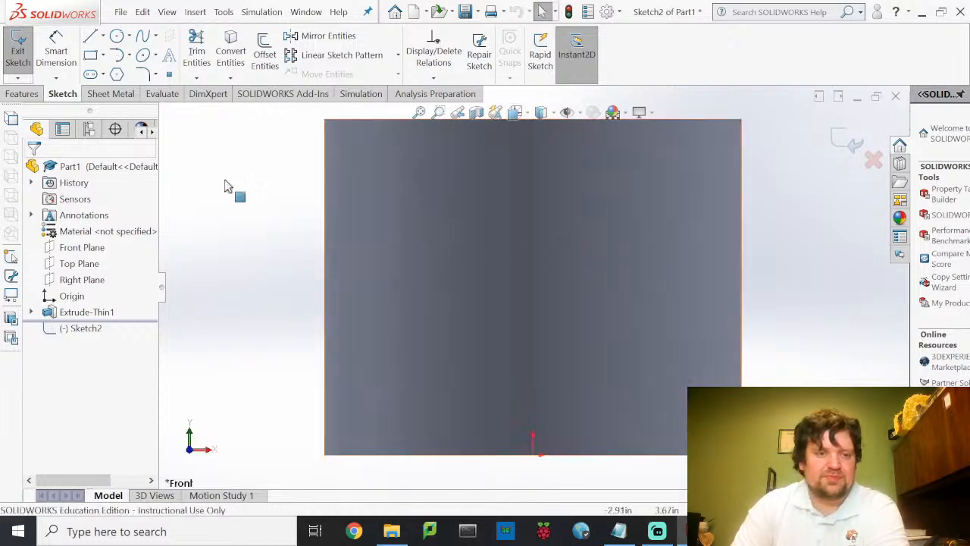
# Sketch a circle on the upper left area of the cylinder's front view and set its diameter to 1.5 in.
pyautogui.click(117, 36)
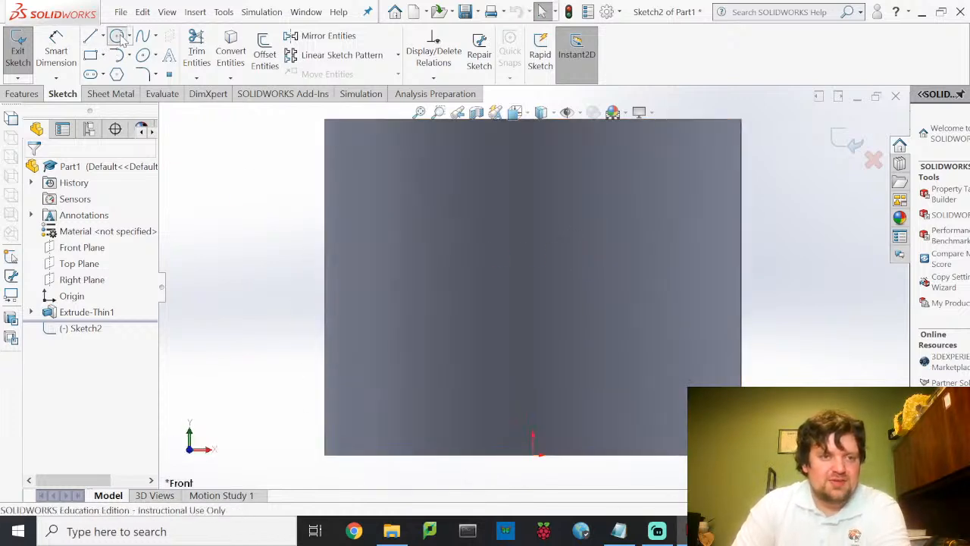
pyautogui.click(401, 216)
pyautogui.click(401, 264)
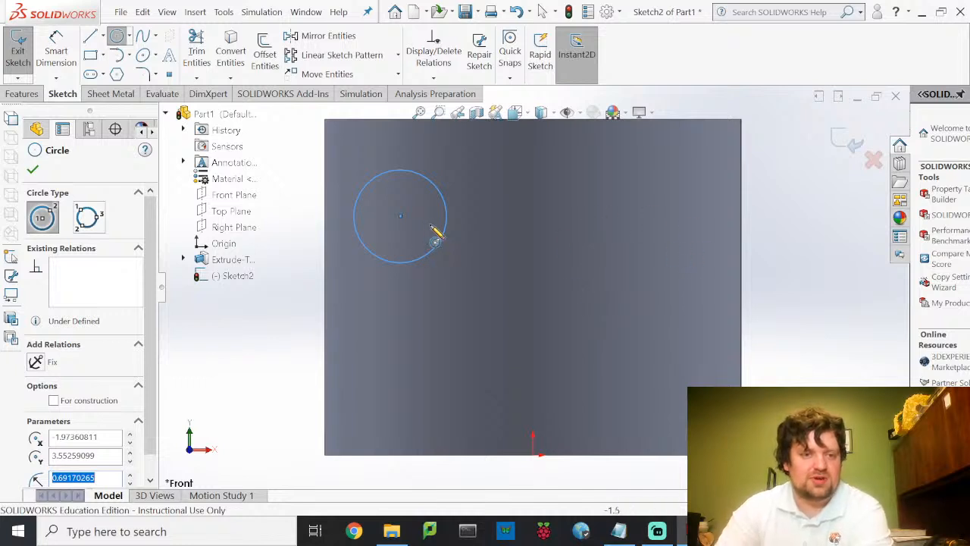
pyautogui.click(56, 55)
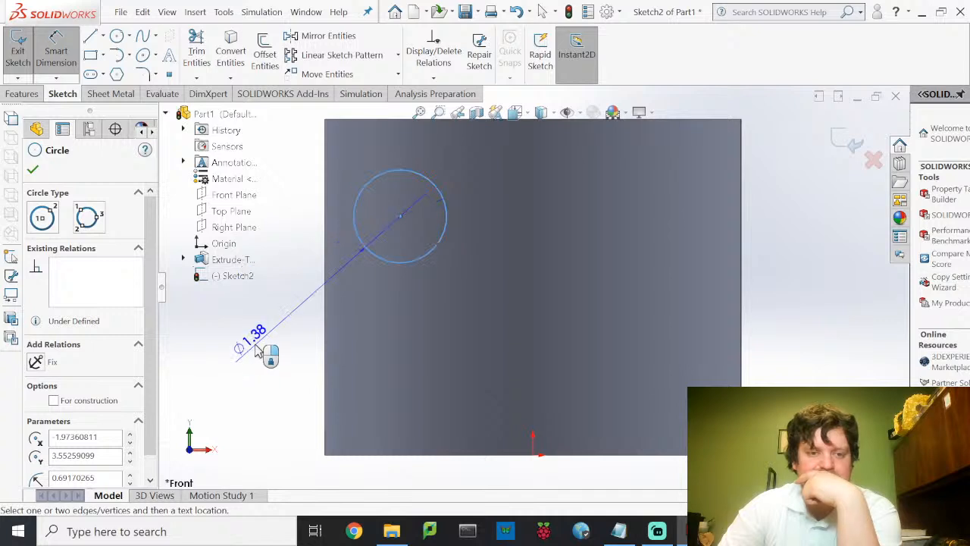
pyautogui.click(265, 348)
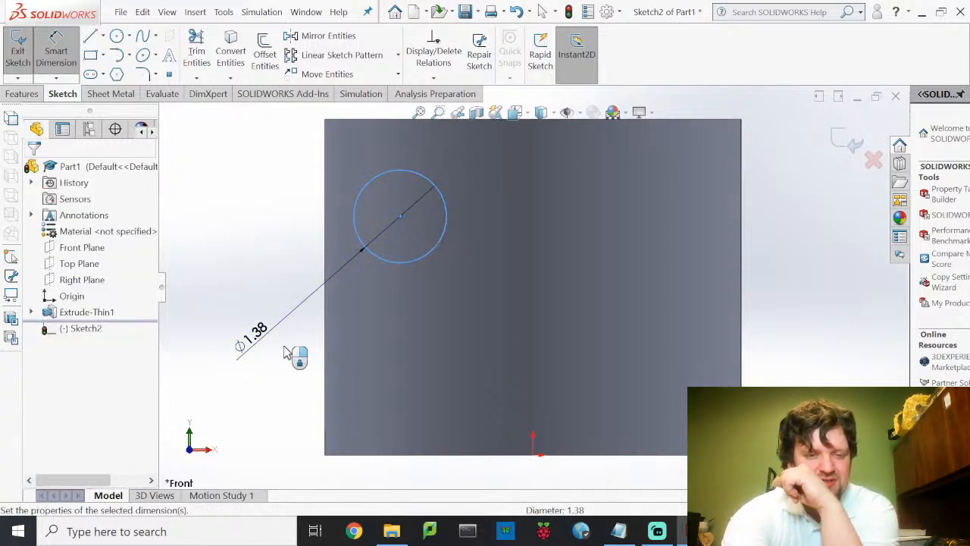
pyautogui.doubleClick(286, 352)
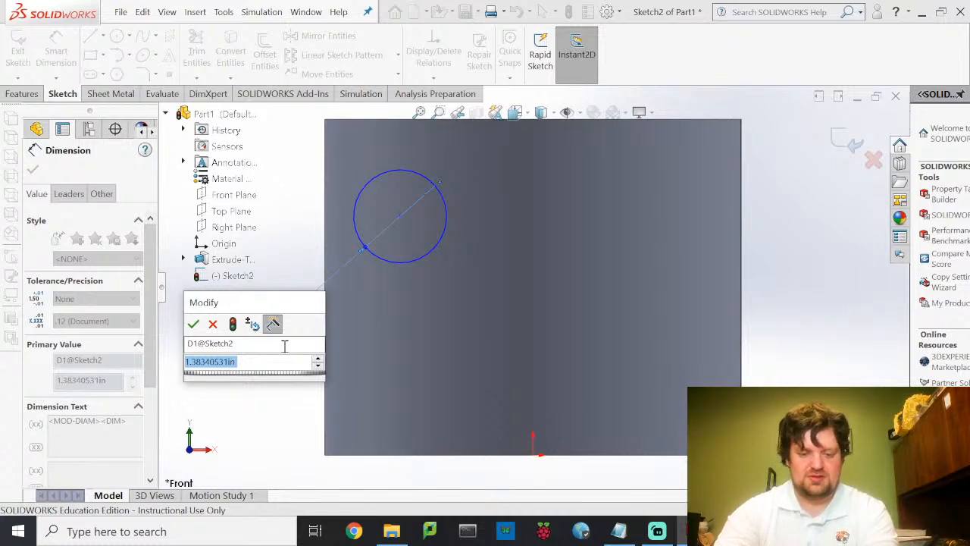
pyautogui.write('1.5')
pyautogui.press('Return')
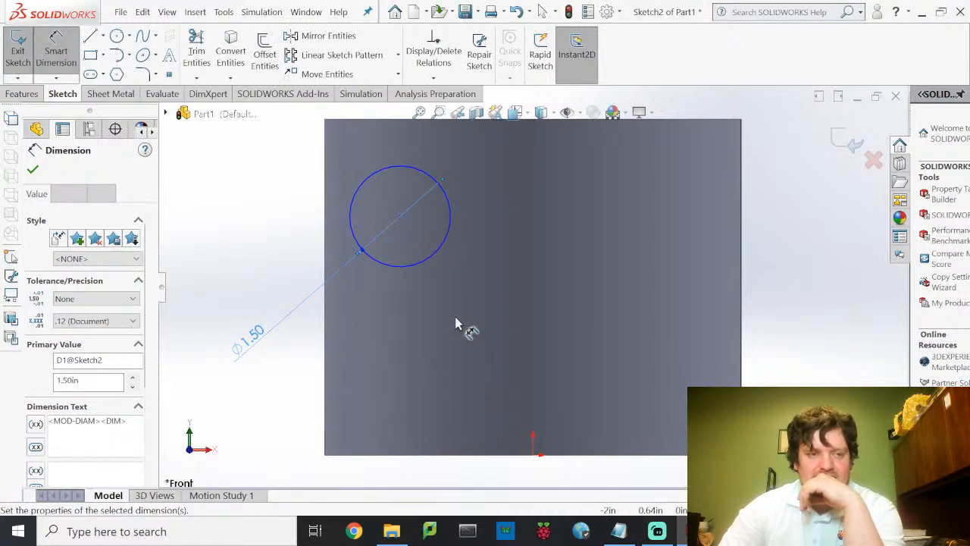
# Dimension the horizontal distance from the circle's center to the origin as 2 in.
pyautogui.click(401, 219)
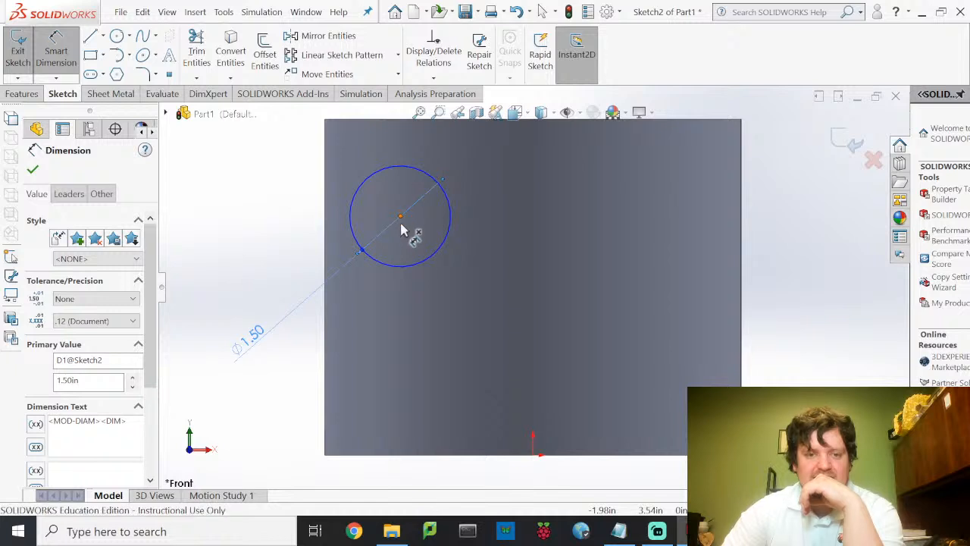
pyautogui.click(534, 456)
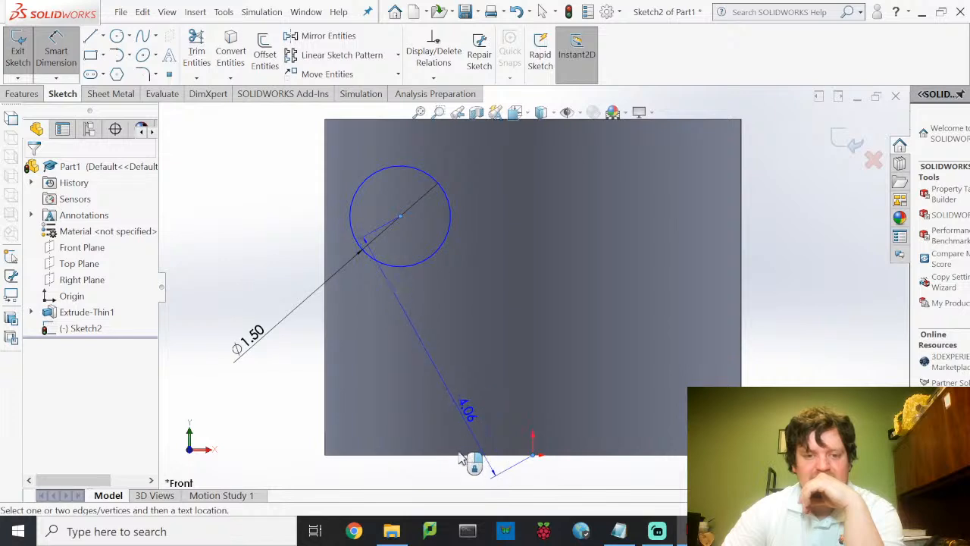
pyautogui.click(477, 480)
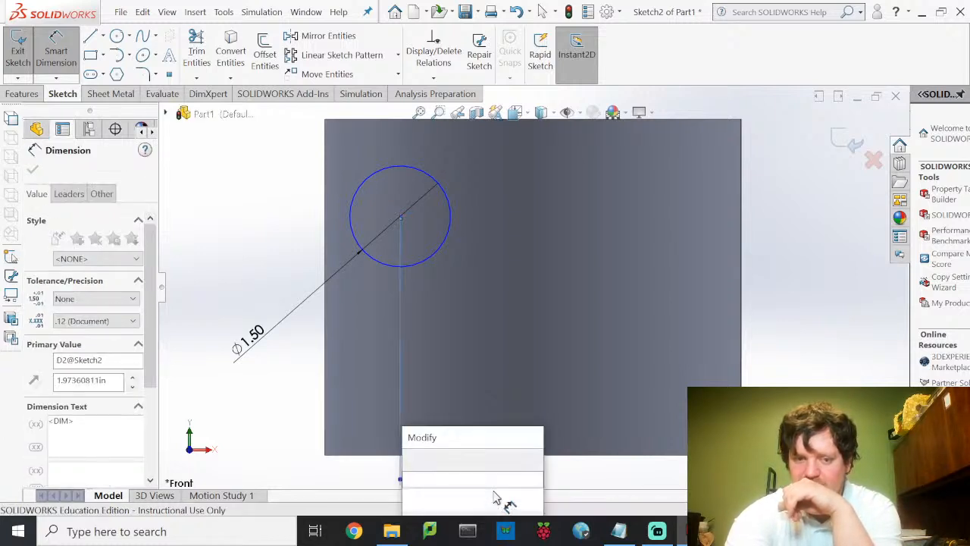
pyautogui.write('2')
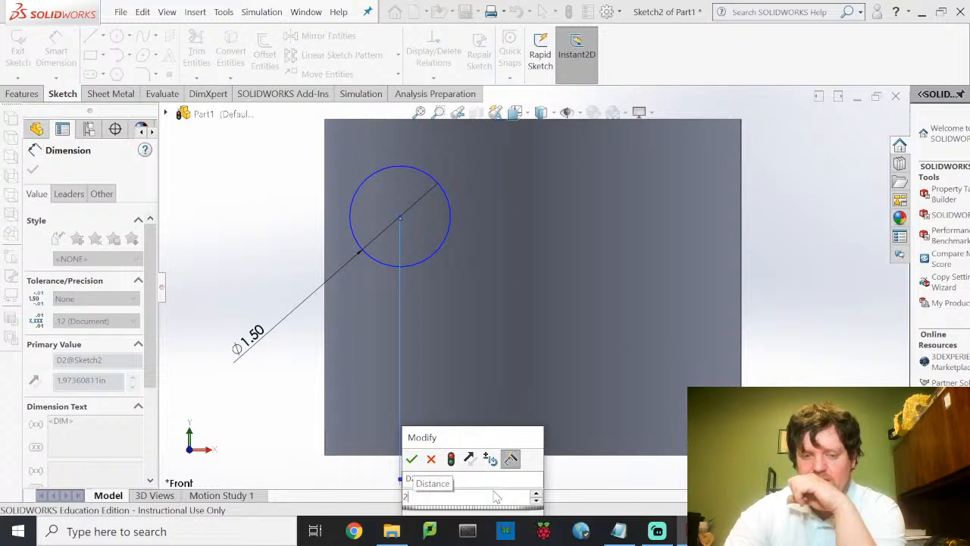
pyautogui.press('Escape')
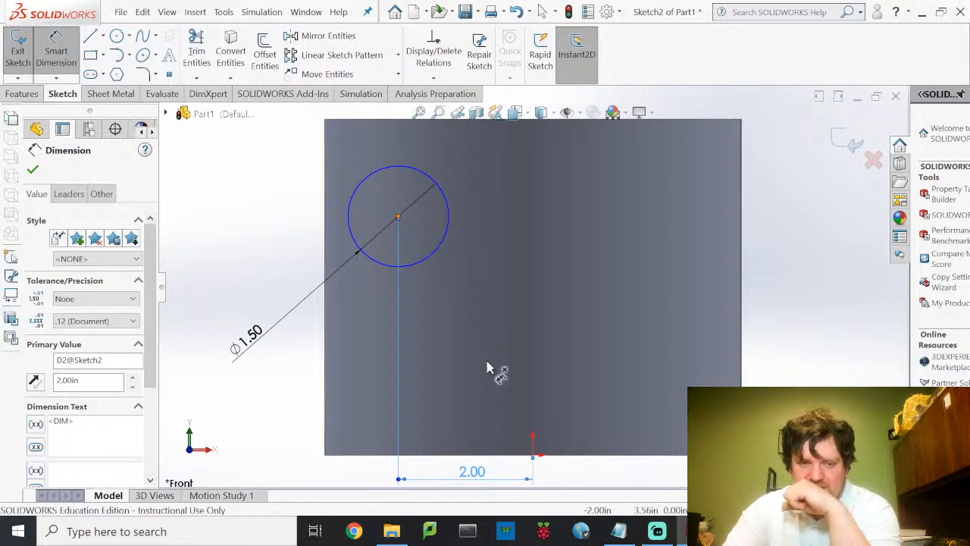
# Dimension the vertical distance from the circle's center to the origin as 3.5 in and exit the sketch.
pyautogui.click(533, 455)
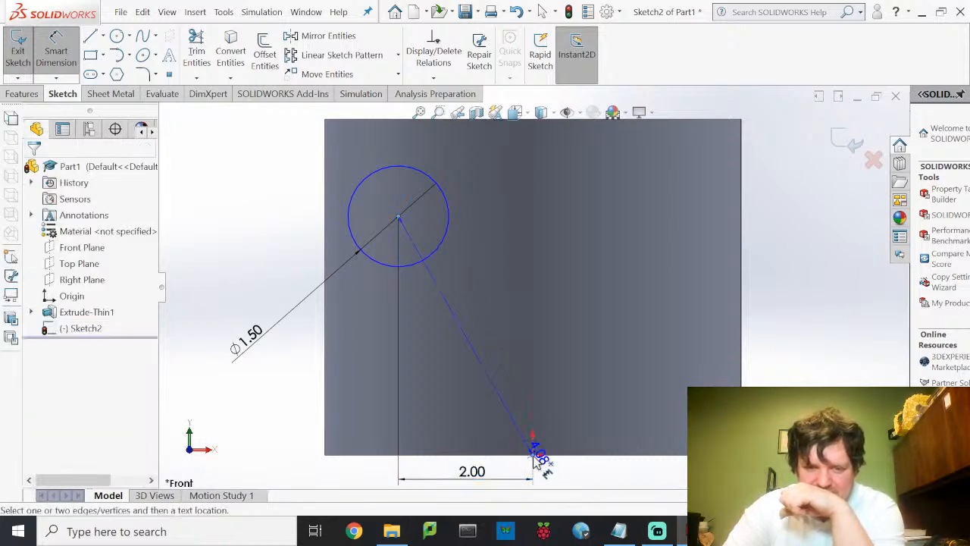
pyautogui.click(583, 372)
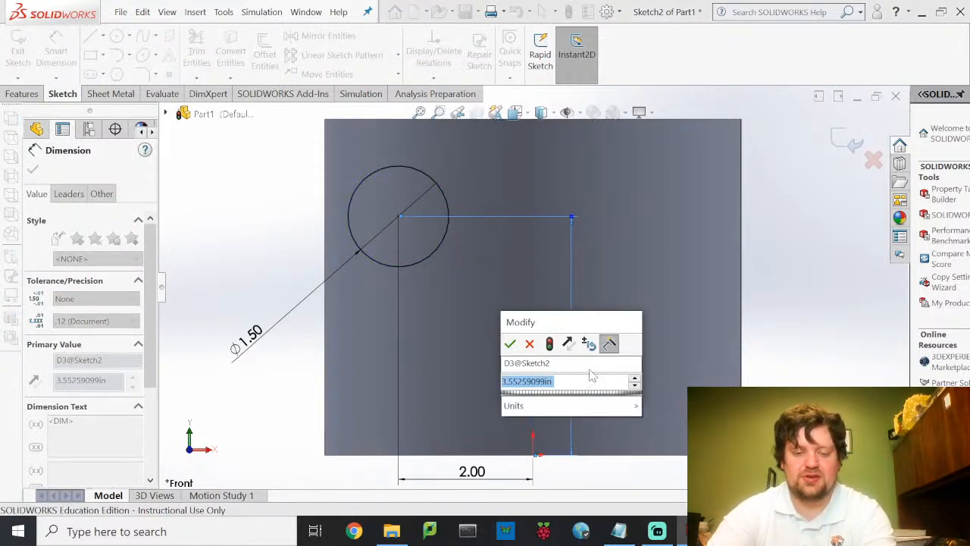
pyautogui.write('3.5')
pyautogui.press('Escape')
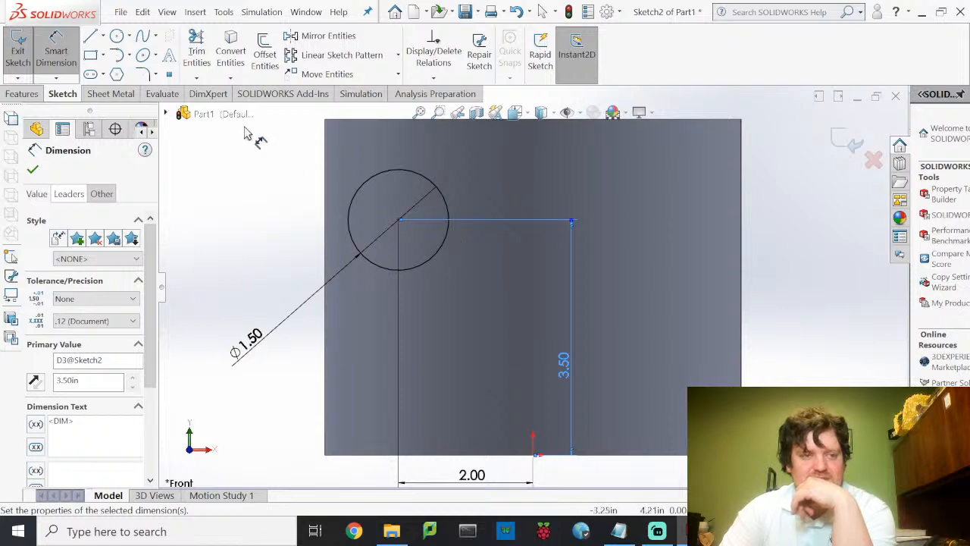
pyautogui.click(20, 62)
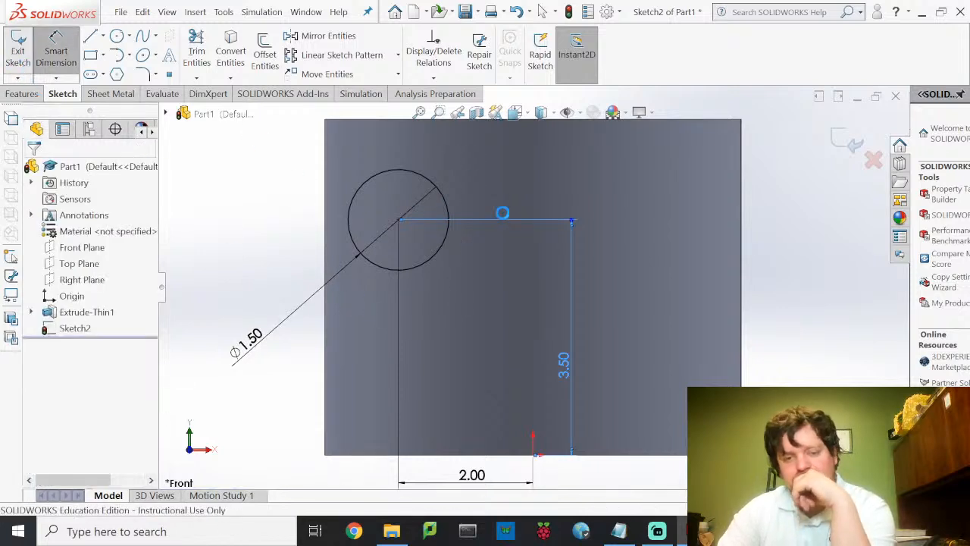
# Set up an extruded cut of the 1.5 in circle with the Through All end condition.
pyautogui.moveTo(586, 259)
pyautogui.mouseDown(button='middle')
pyautogui.moveTo(567, 359)
pyautogui.moveTo(542, 372)
pyautogui.mouseUp(button='middle')
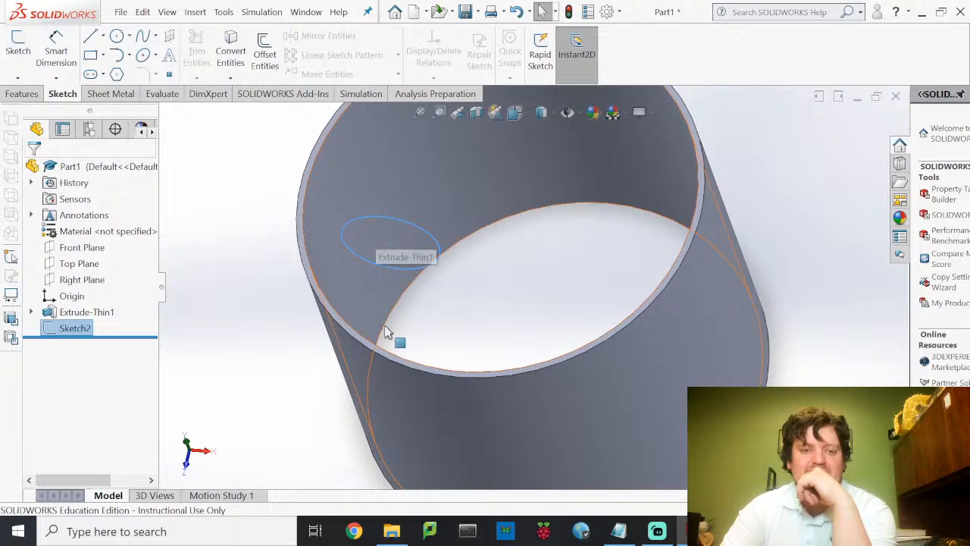
pyautogui.moveTo(521, 401); pyautogui.dragTo(526, 331, button='middle')
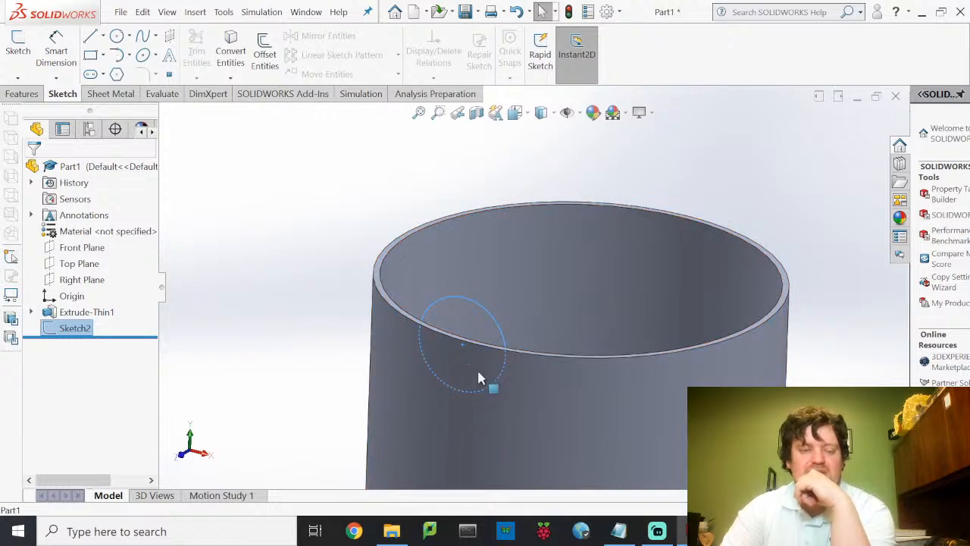
pyautogui.click(182, 464)
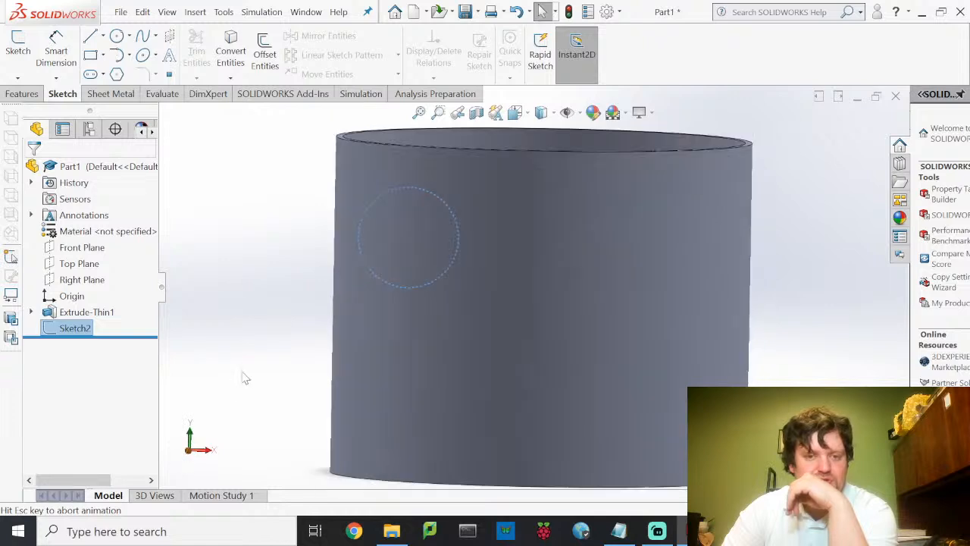
pyautogui.click(29, 95)
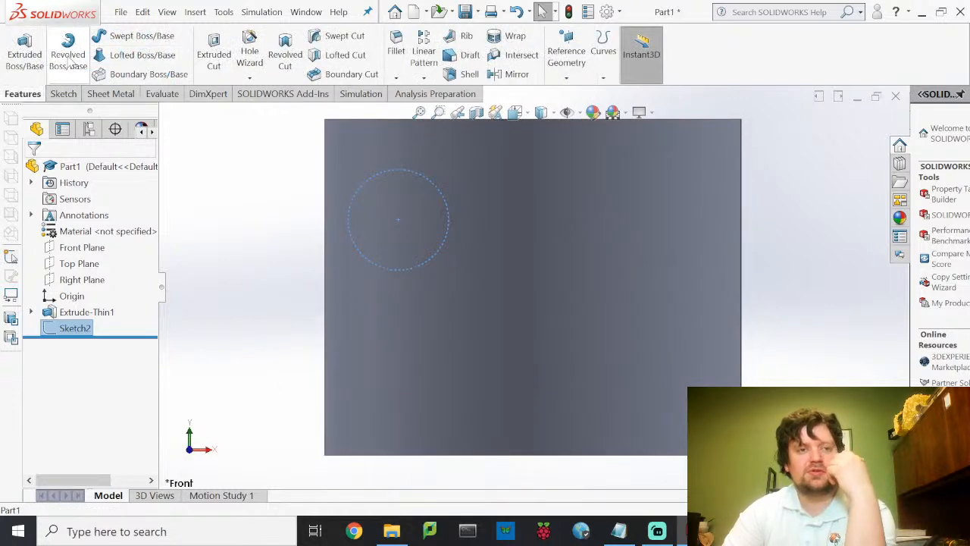
pyautogui.click(213, 53)
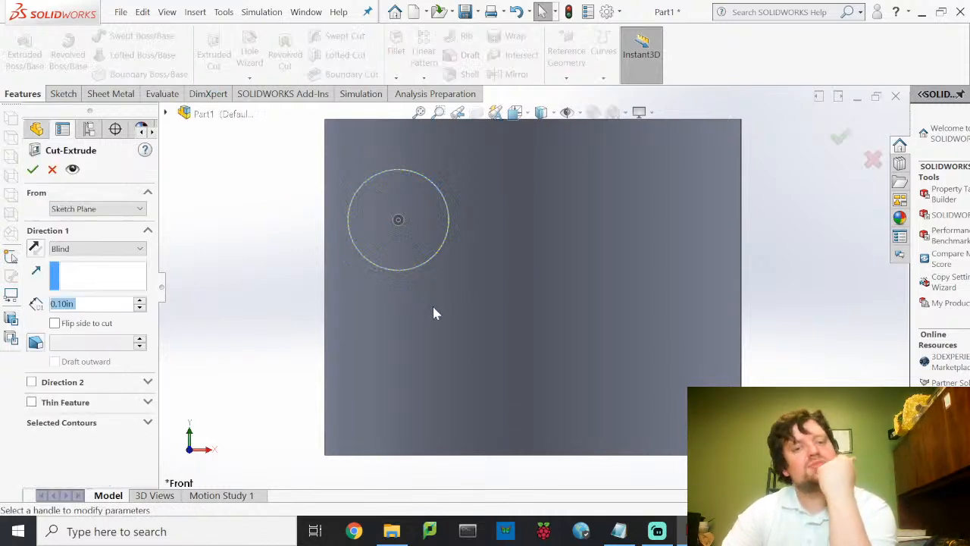
pyautogui.click(119, 247)
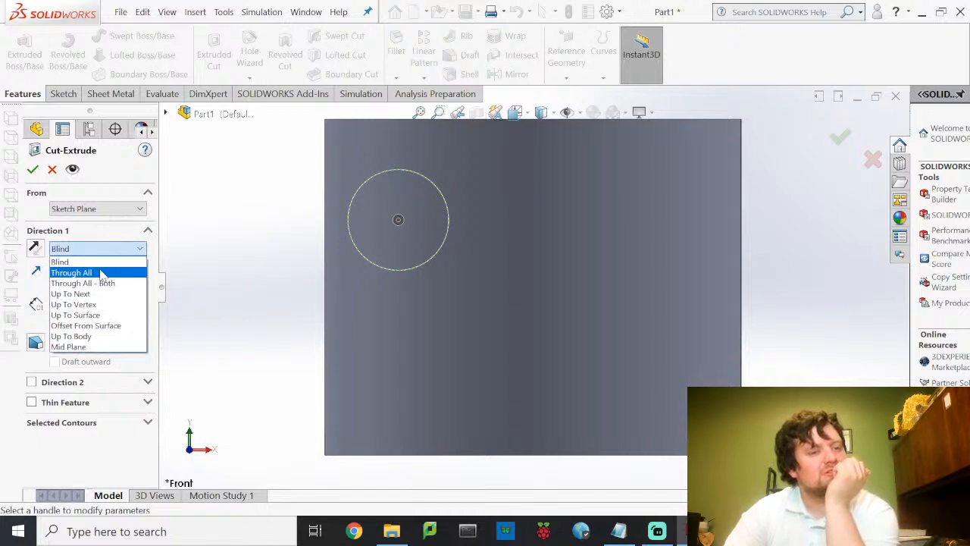
pyautogui.click(103, 275)
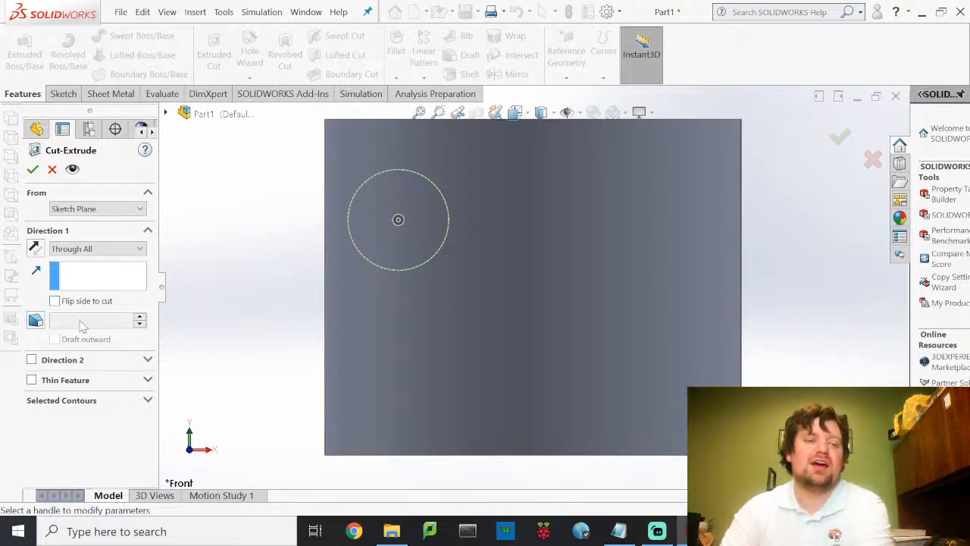
# Reverse the cut direction so it passes through the cylinder's front wall, and accept the cut.
pyautogui.moveTo(349, 280); pyautogui.dragTo(336, 307, button='middle')
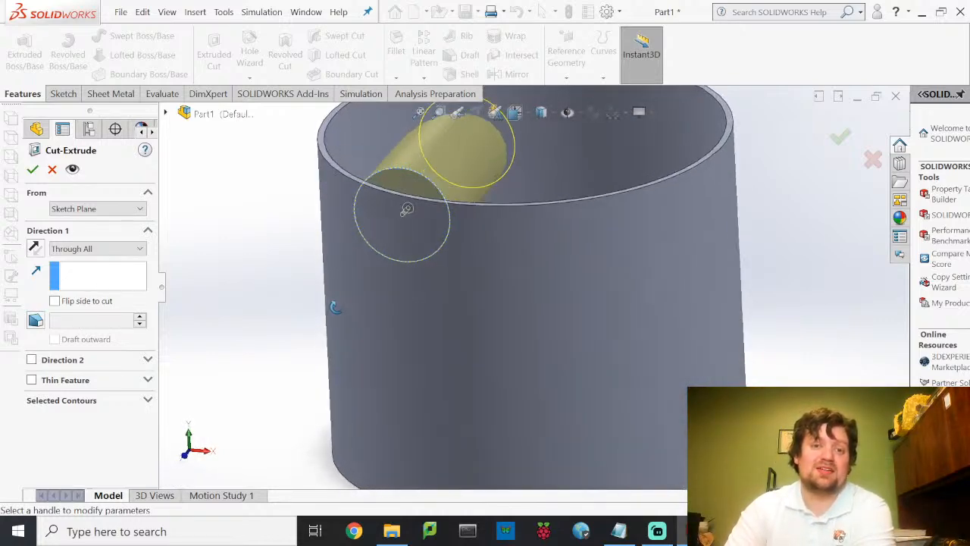
pyautogui.scroll(3, 434, 207)
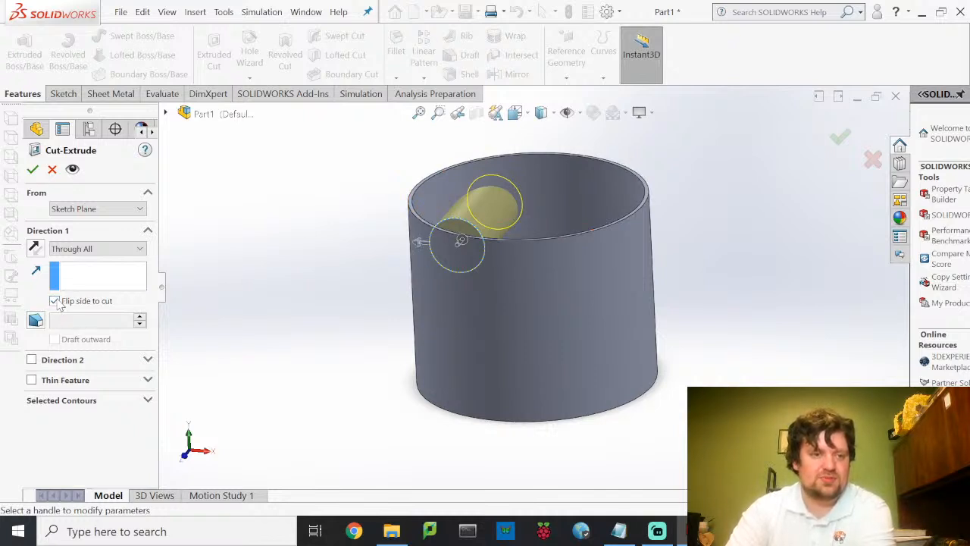
pyautogui.click(34, 248)
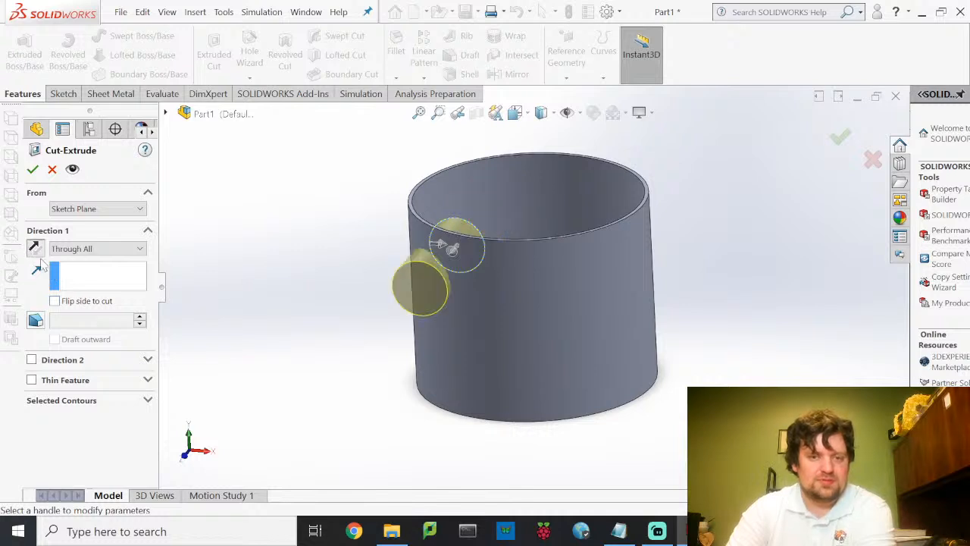
pyautogui.click(32, 169)
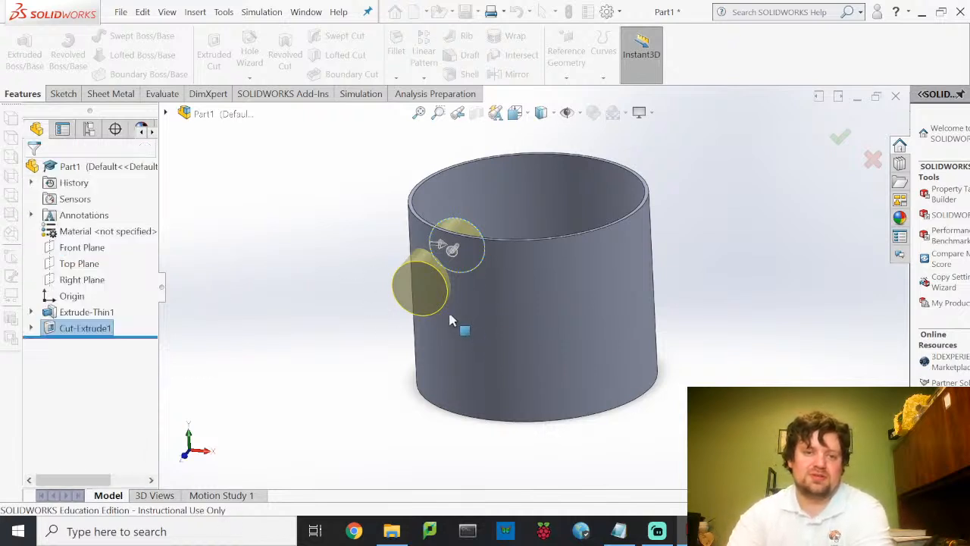
# Create a reference plane offset 4 in from the Front Plane, in front of the cylinder.
pyautogui.moveTo(580, 357); pyautogui.dragTo(520, 357, button='middle')
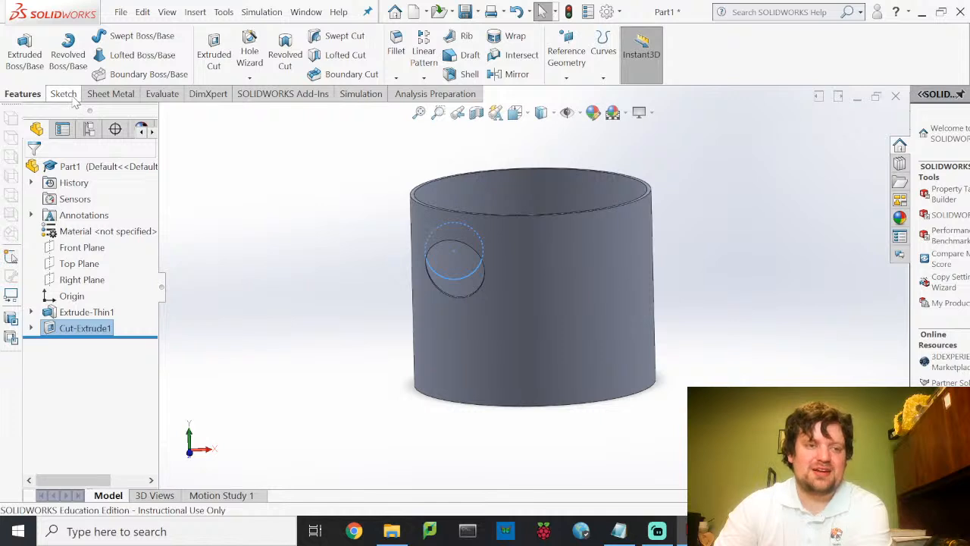
pyautogui.click(567, 81)
pyautogui.click(588, 99)
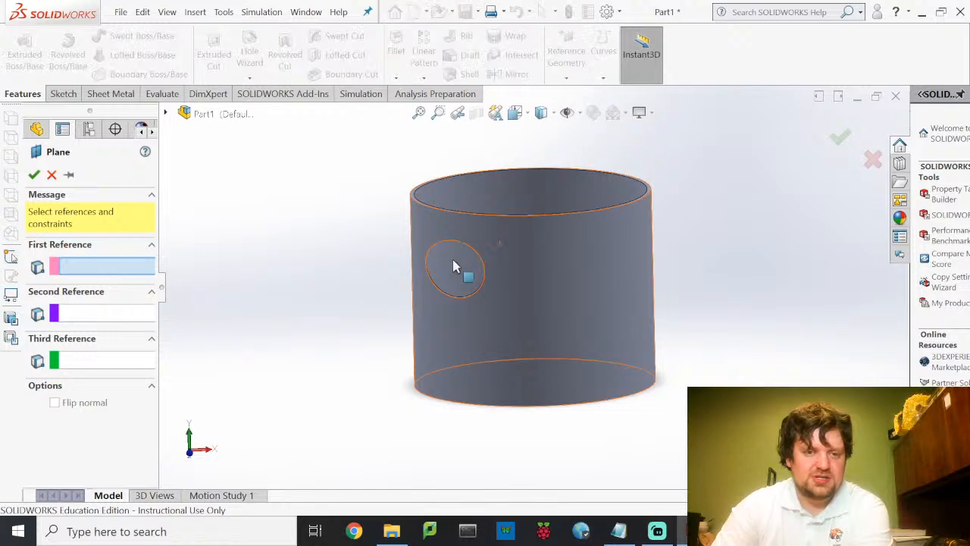
pyautogui.click(166, 113)
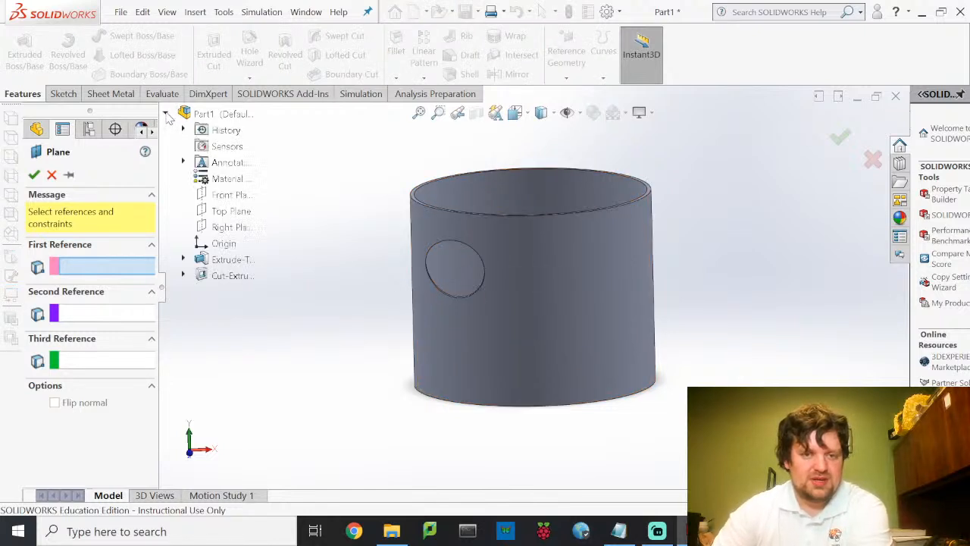
pyautogui.click(235, 195)
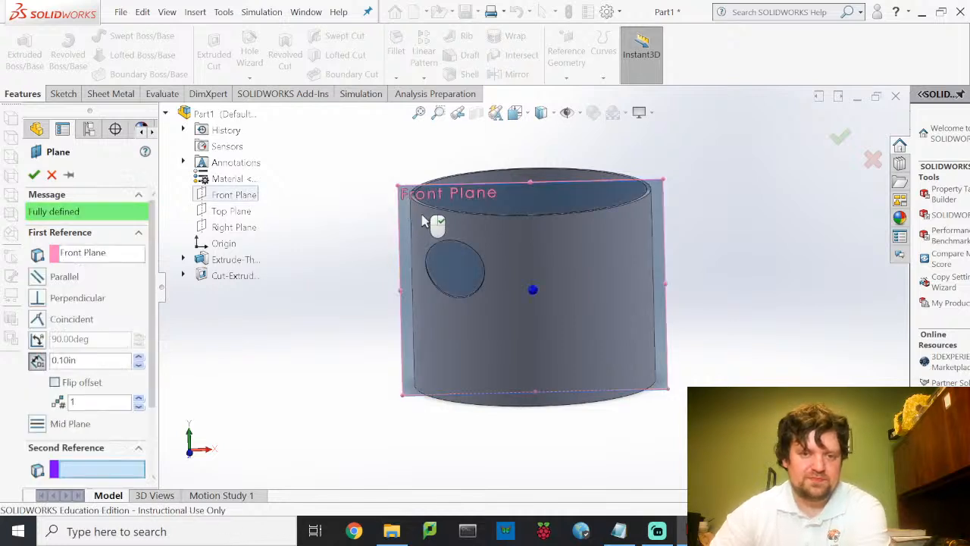
pyautogui.moveTo(622, 334); pyautogui.dragTo(516, 394, button='middle')
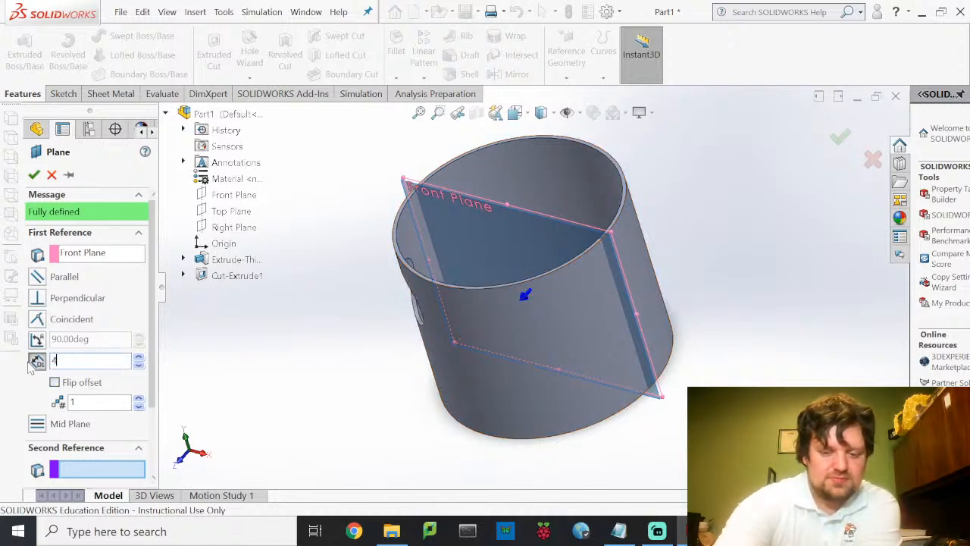
pyautogui.press('Return')
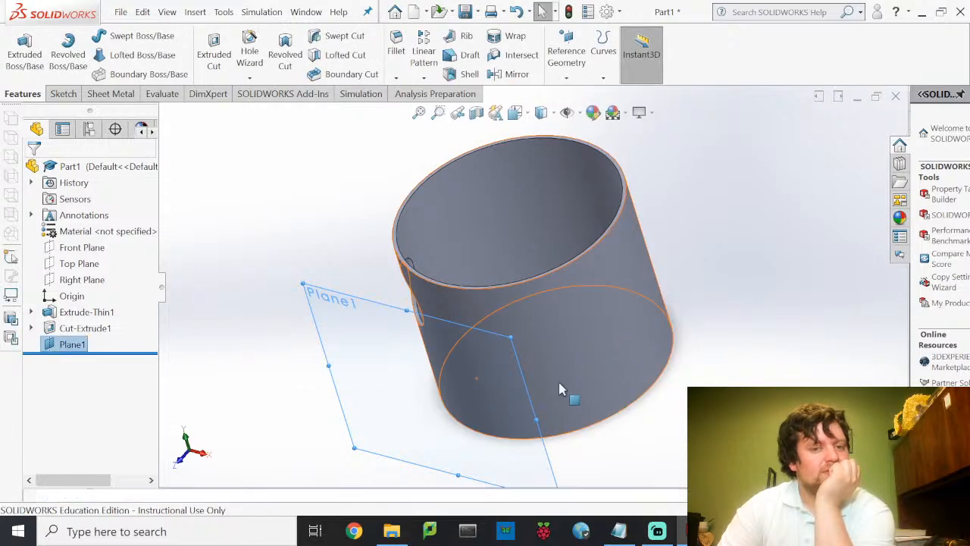
# Sketch a circle about 1.43 in in diameter on the offset plane, above and to the left of the origin.
pyautogui.moveTo(628, 363); pyautogui.dragTo(611, 373, button='middle')
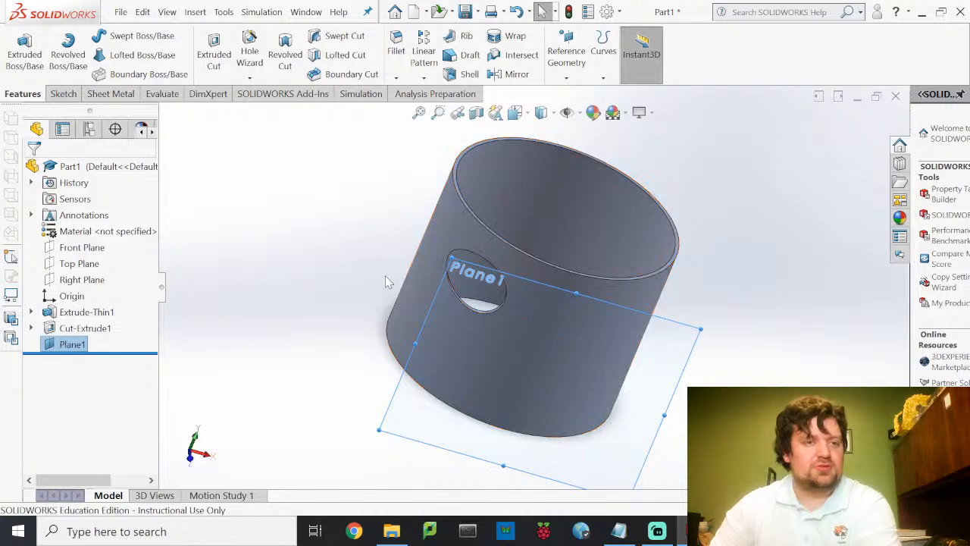
pyautogui.click(65, 94)
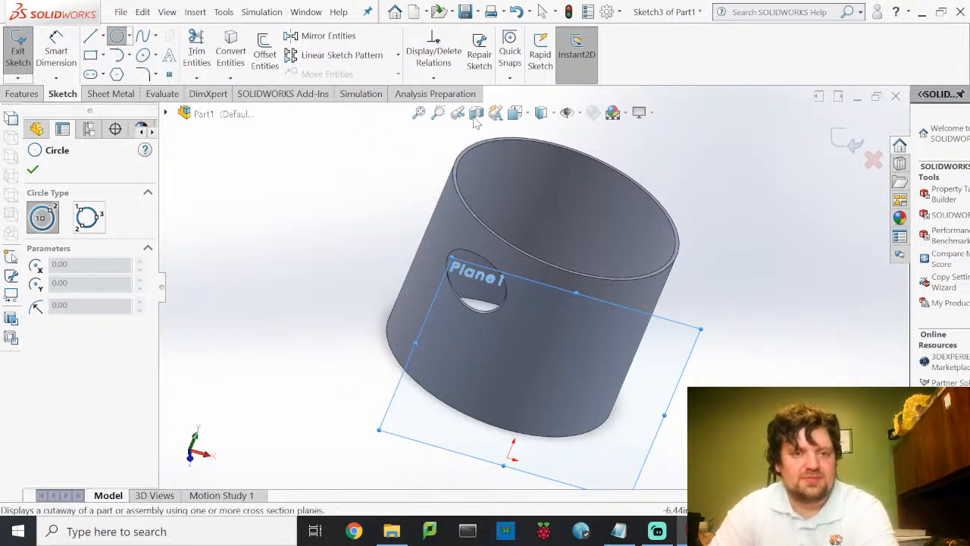
pyautogui.click(529, 114)
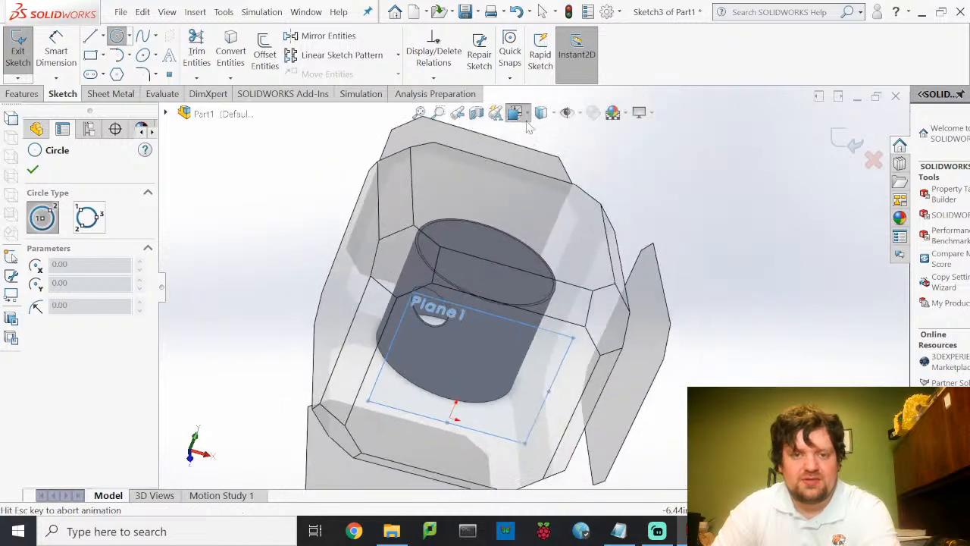
pyautogui.click(598, 197)
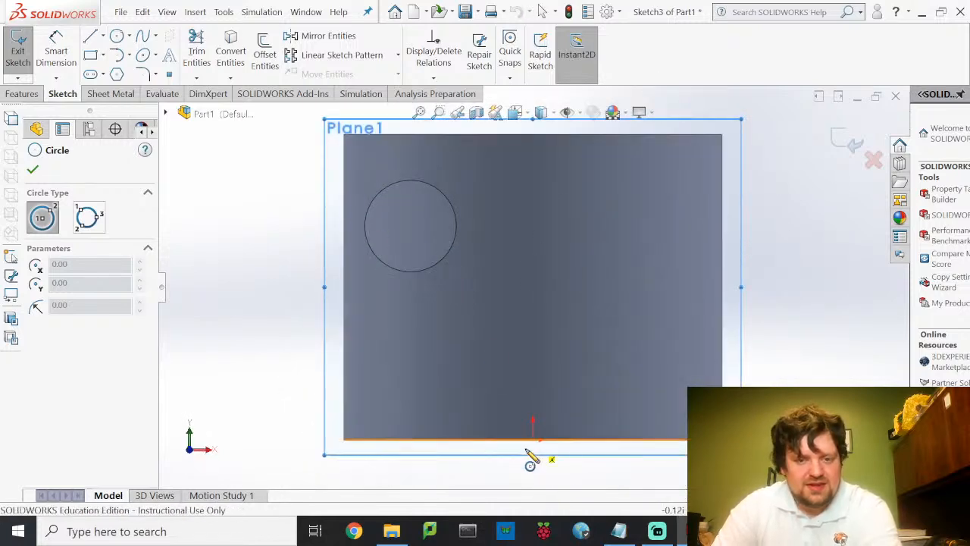
pyautogui.click(492, 262)
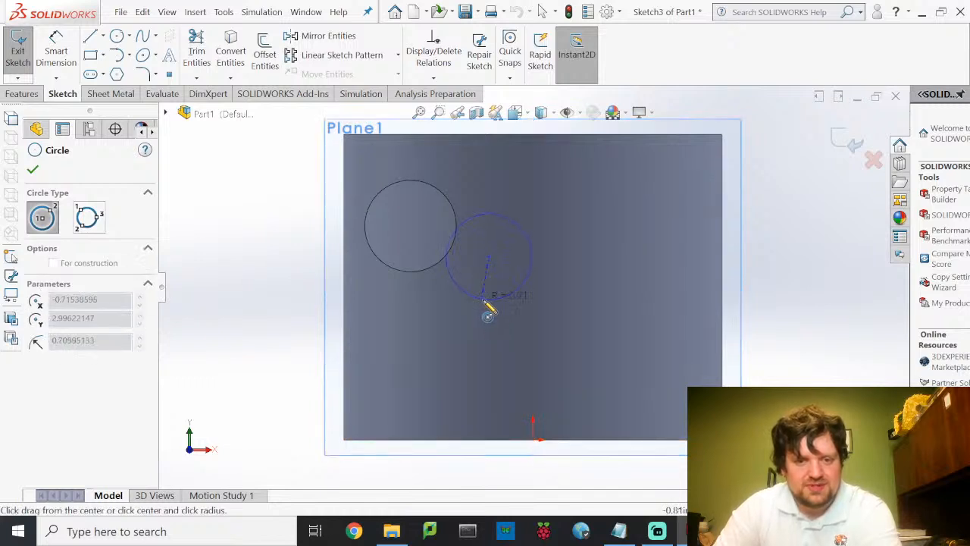
pyautogui.click(487, 301)
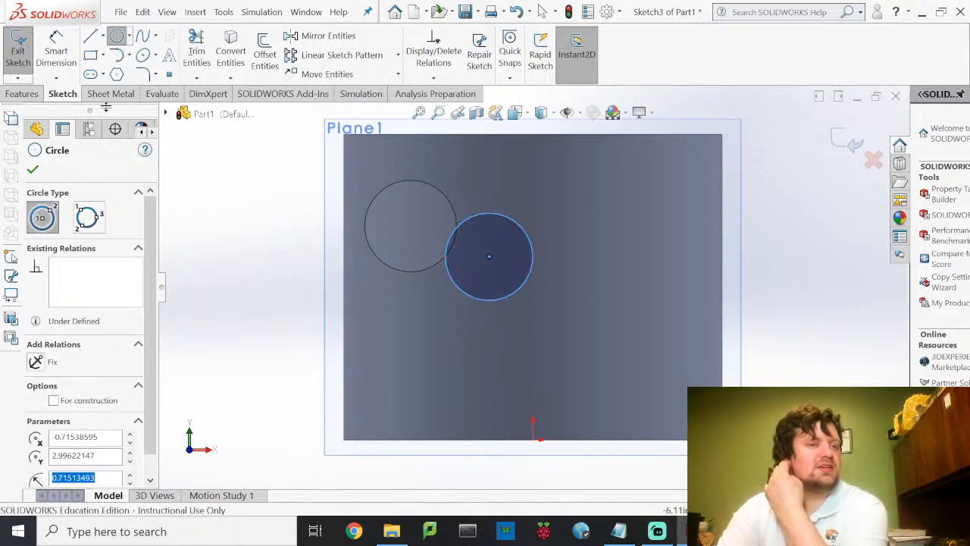
# Dimension the new circle's diameter as 1.5 in.
pyautogui.click(57, 59)
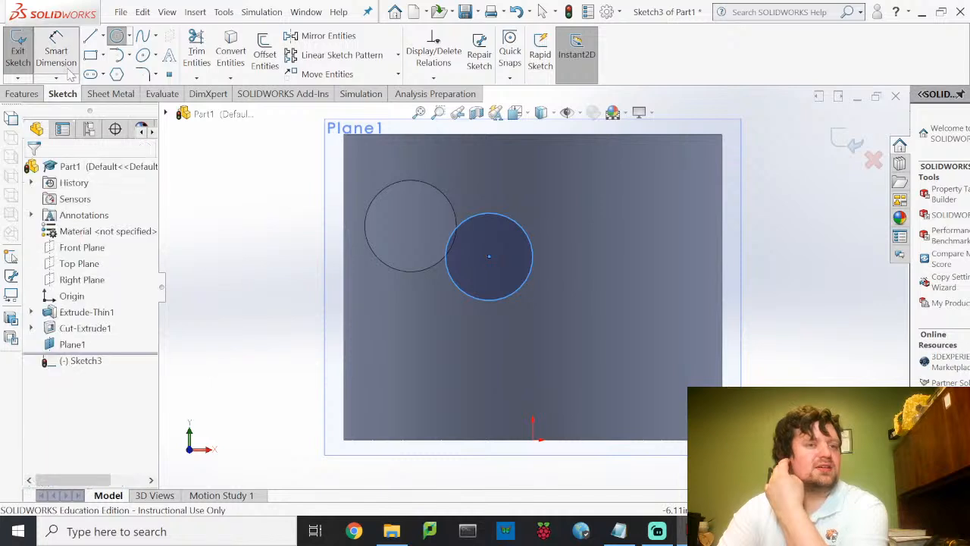
pyautogui.click(529, 242)
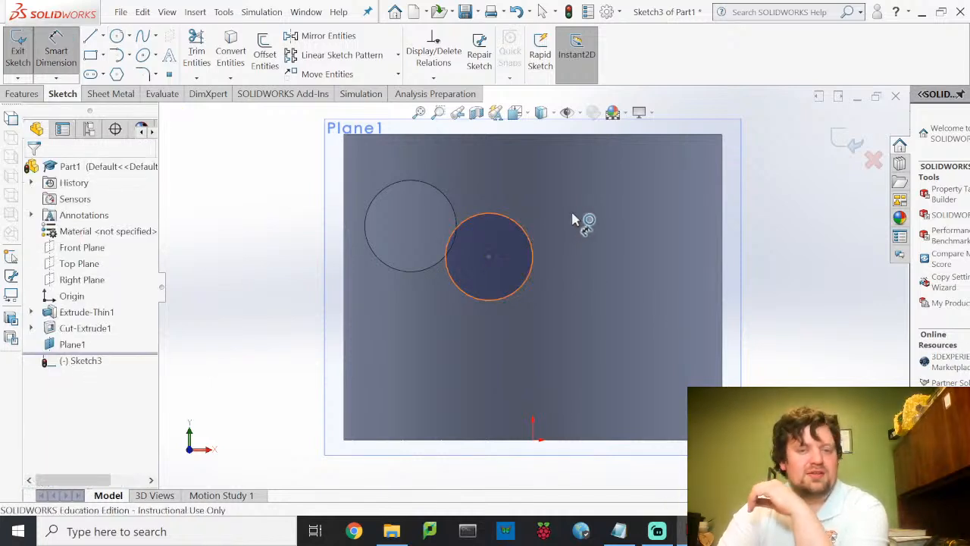
pyautogui.click(580, 221)
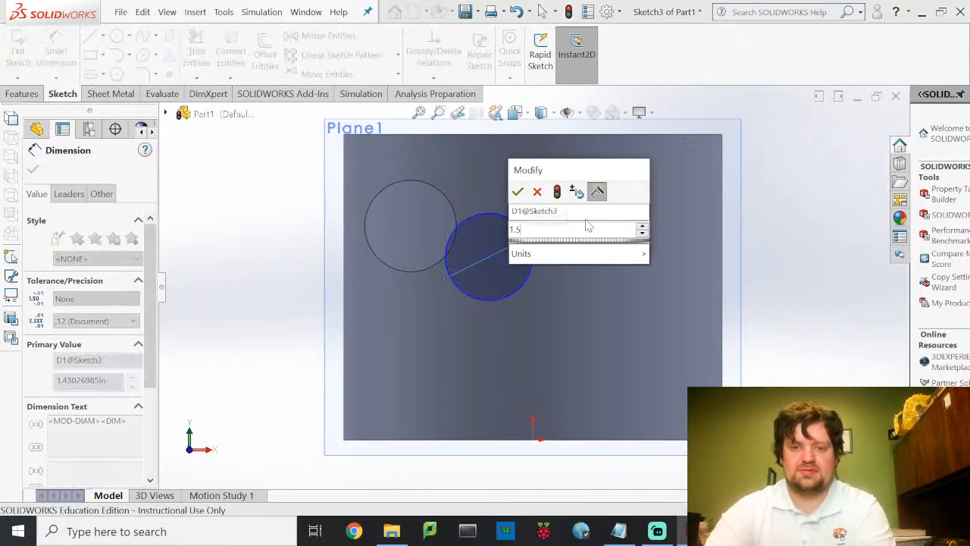
pyautogui.press('Return')
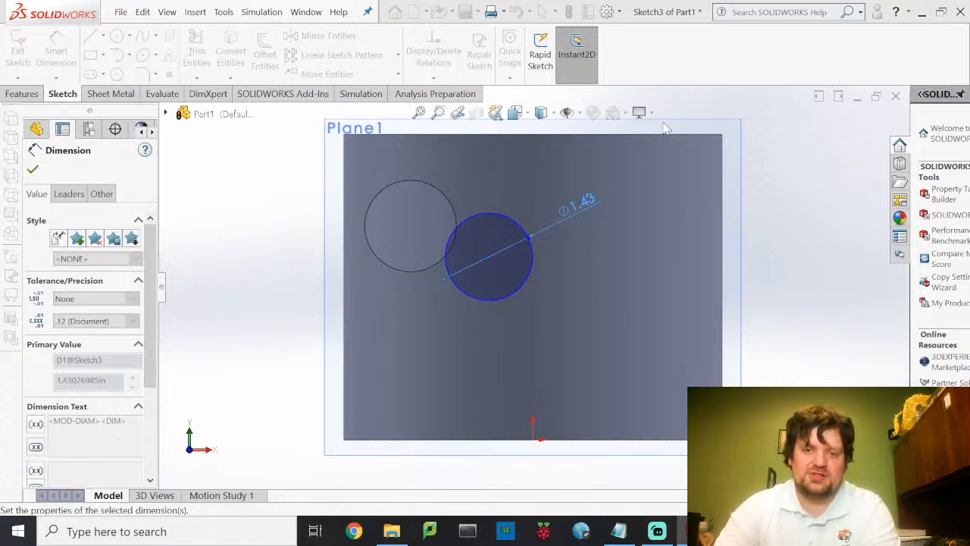
# Dimension the vertical distance from the new circle's center to the origin as 3.5 in.
pyautogui.click(533, 442)
pyautogui.click(533, 443)
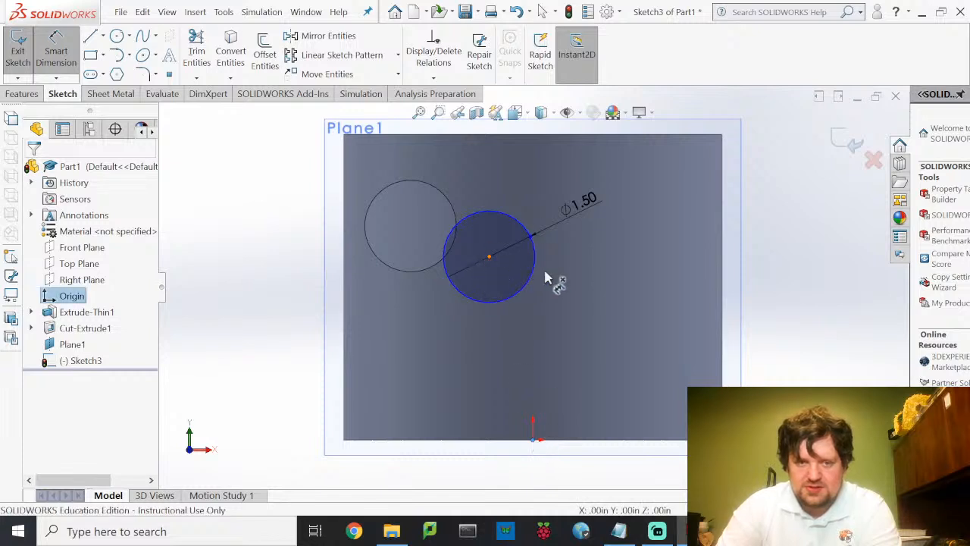
pyautogui.click(489, 256)
pyautogui.click(602, 297)
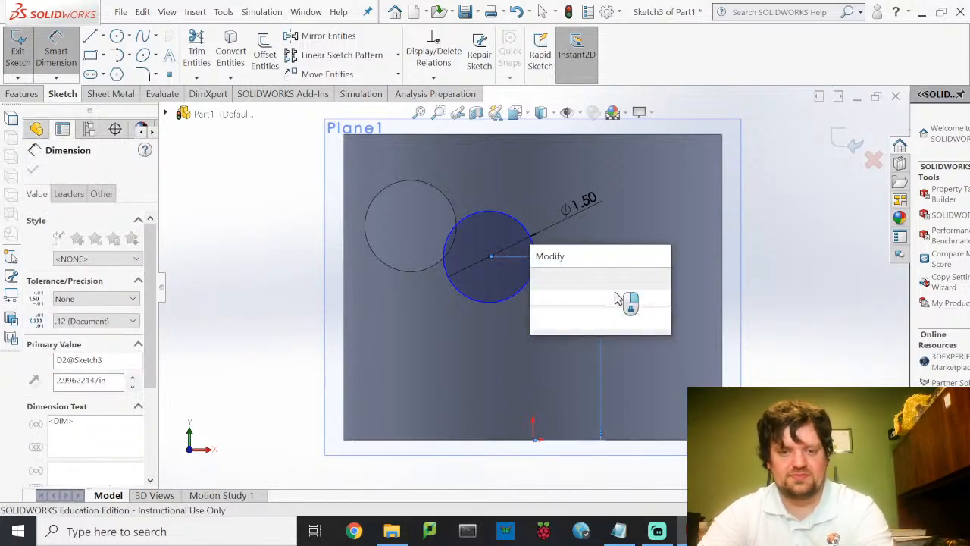
pyautogui.write('3.0')
pyautogui.press('Return')
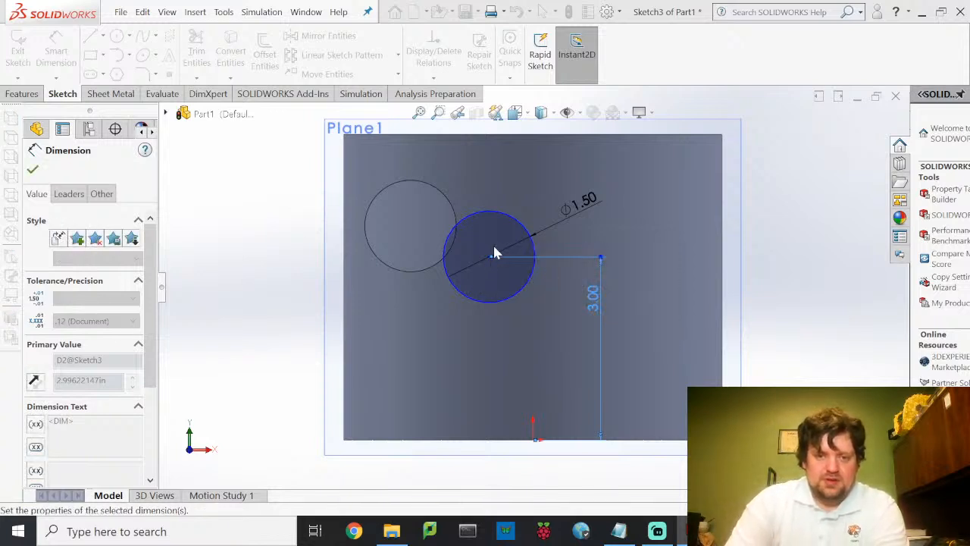
# Dimension the horizontal distance from the circle's center to the origin as 1.5 in.
pyautogui.moveTo(491, 256); pyautogui.dragTo(489, 226)
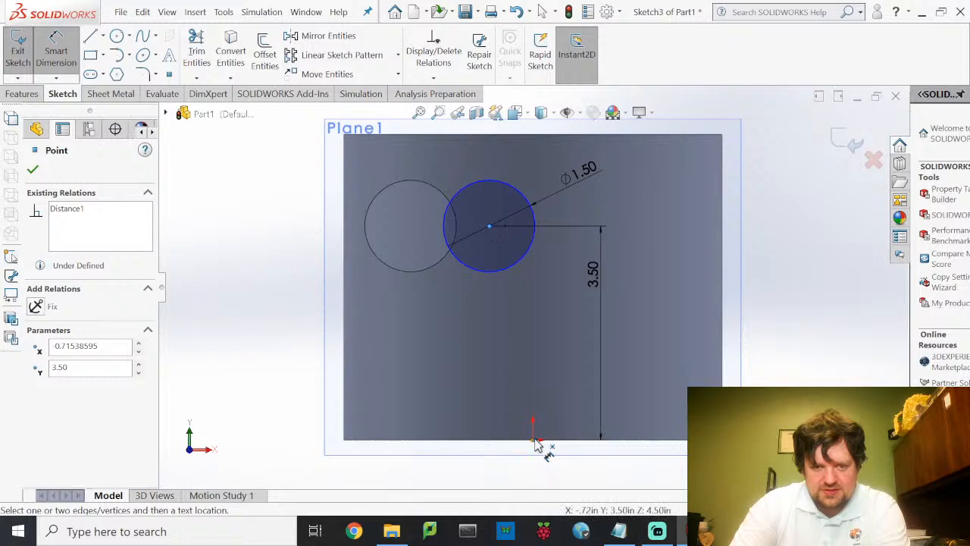
pyautogui.click(535, 443)
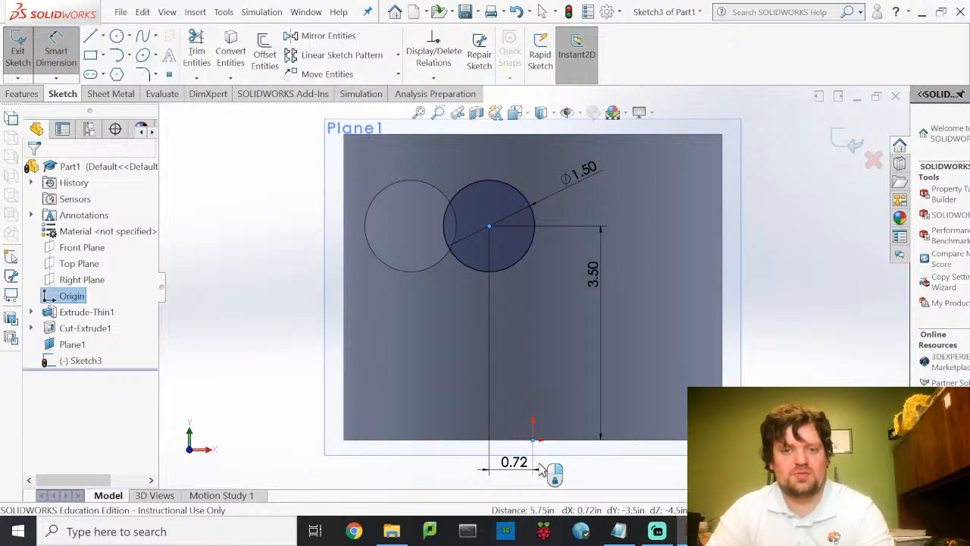
pyautogui.click(541, 470)
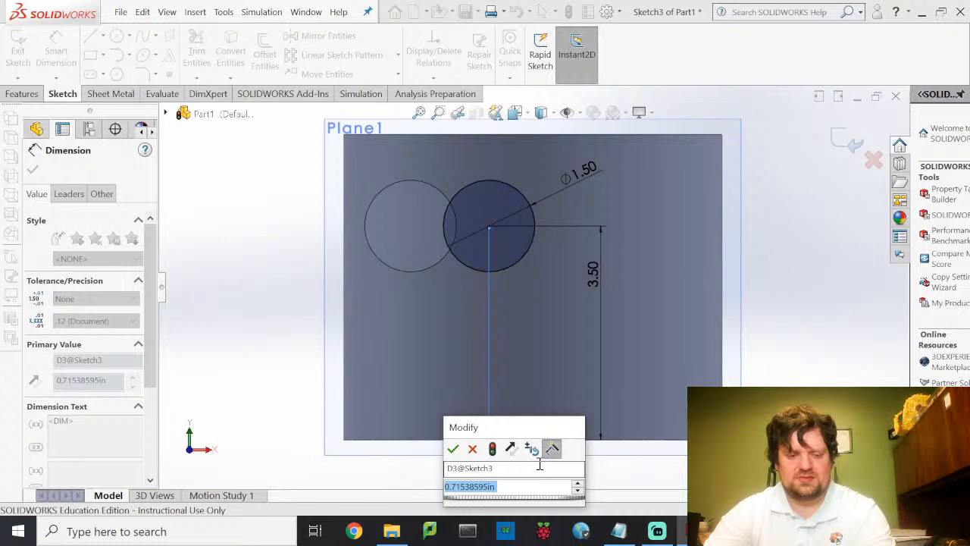
pyautogui.write('1.5')
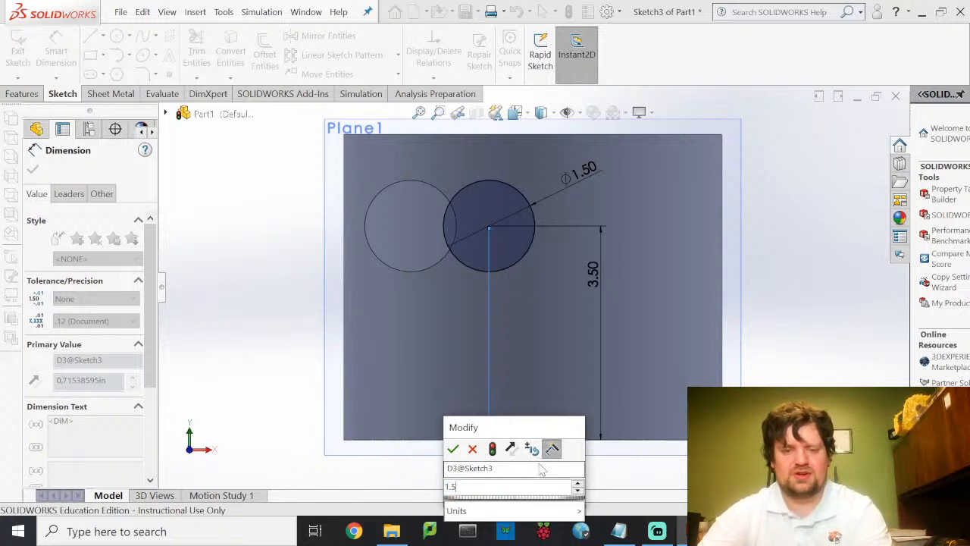
pyautogui.press('Return')
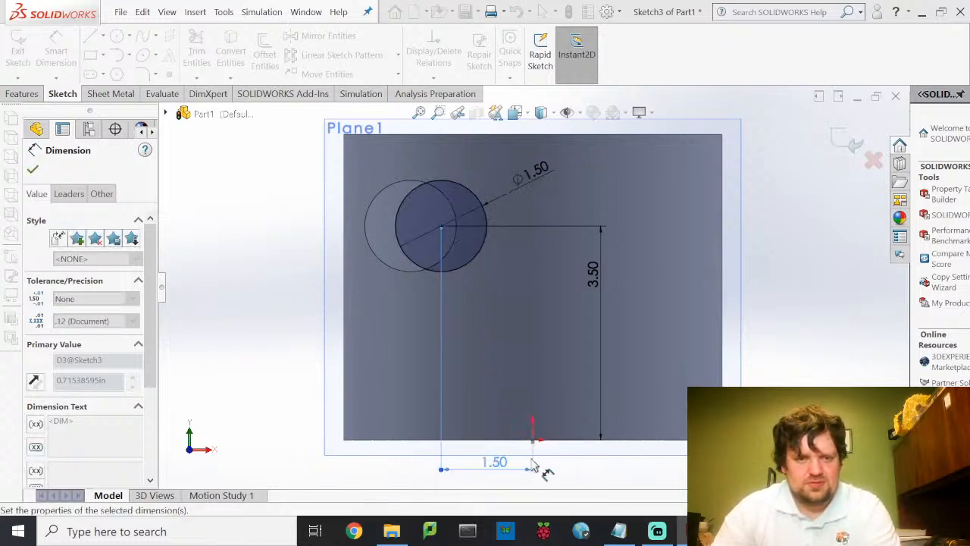
# Change the circle's horizontal distance from the origin to 2 in and exit the sketch.
pyautogui.doubleClick(493, 462)
pyautogui.write('2')
pyautogui.press('Escape')
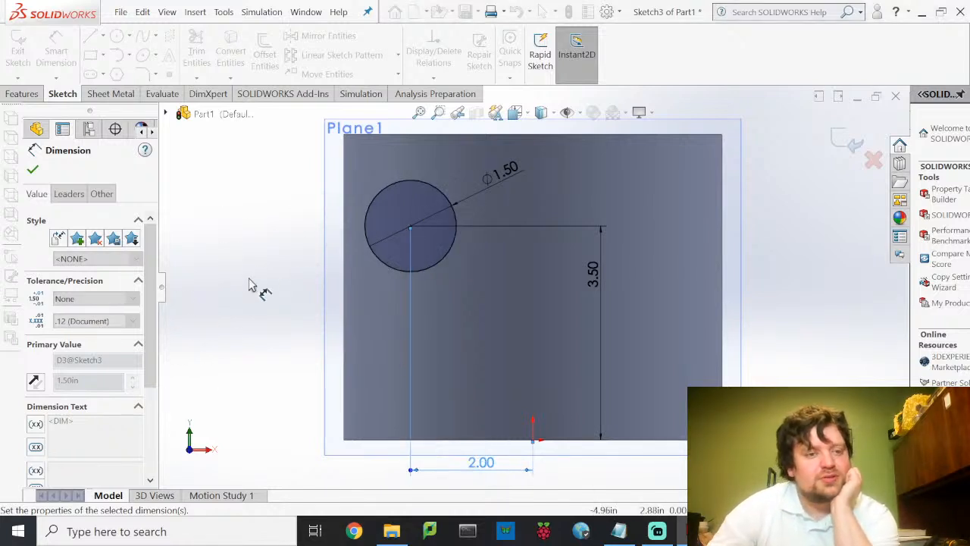
pyautogui.click(33, 172)
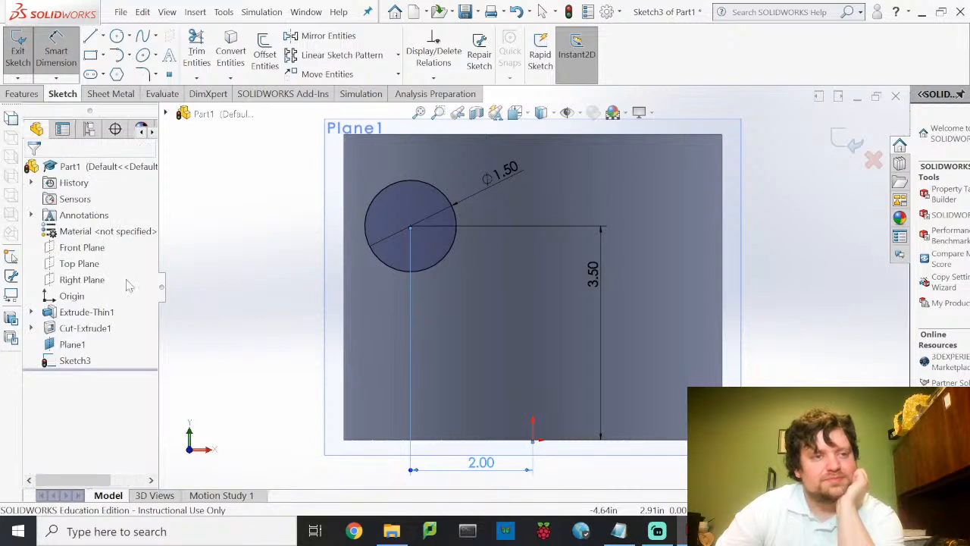
pyautogui.click(19, 55)
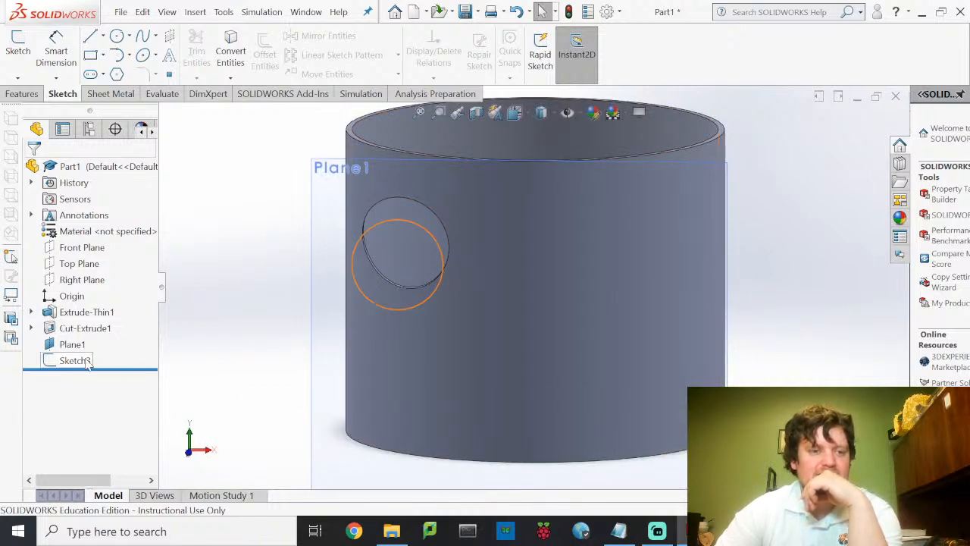
# Set up a boss extrusion of the circle, reversed toward the bin, with the Up To Surface end condition at the cylinder's outer face.
pyautogui.click(22, 93)
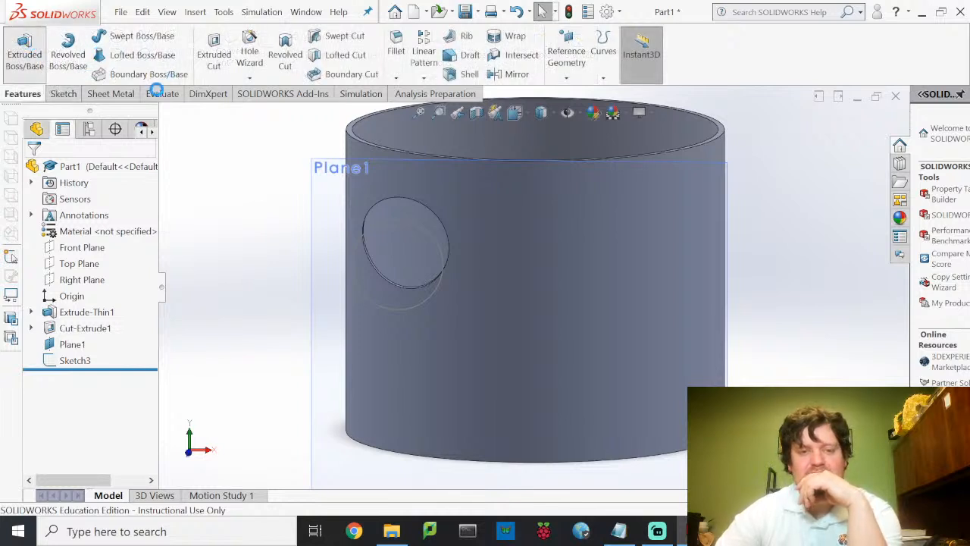
pyautogui.click(24, 47)
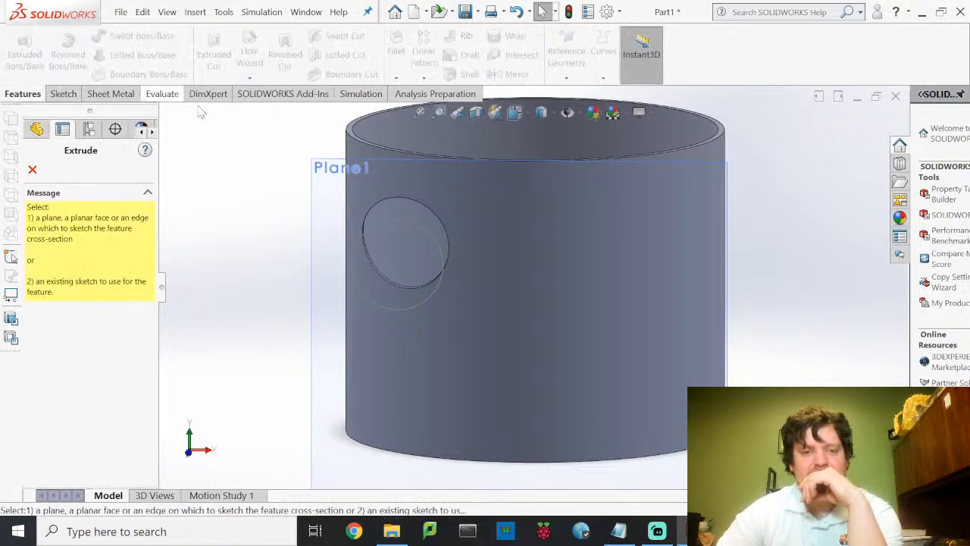
pyautogui.click(371, 301)
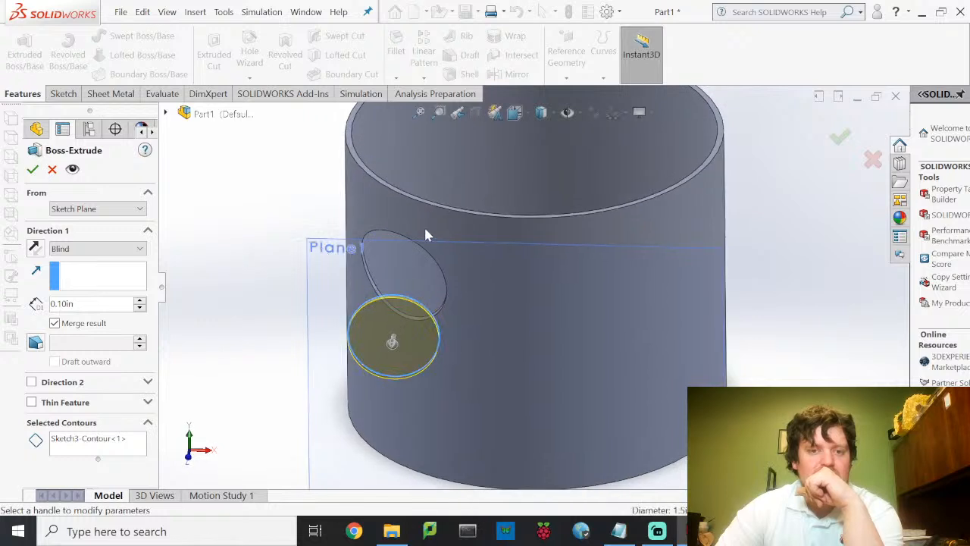
pyautogui.click(84, 249)
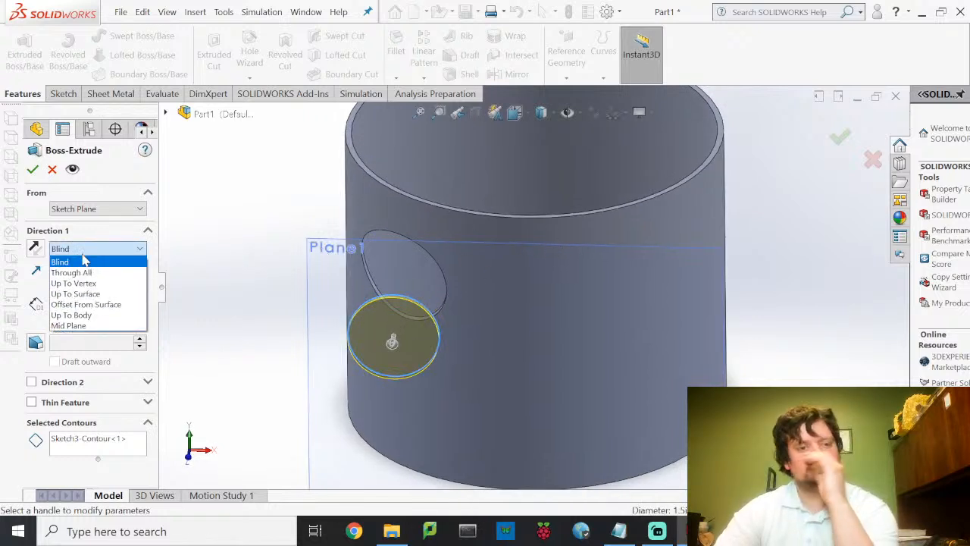
pyautogui.click(79, 293)
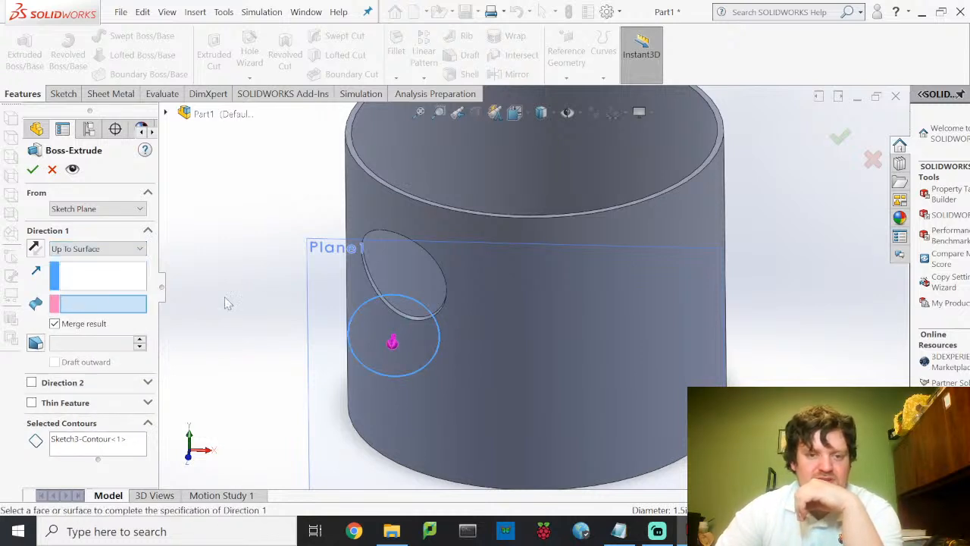
pyautogui.click(35, 248)
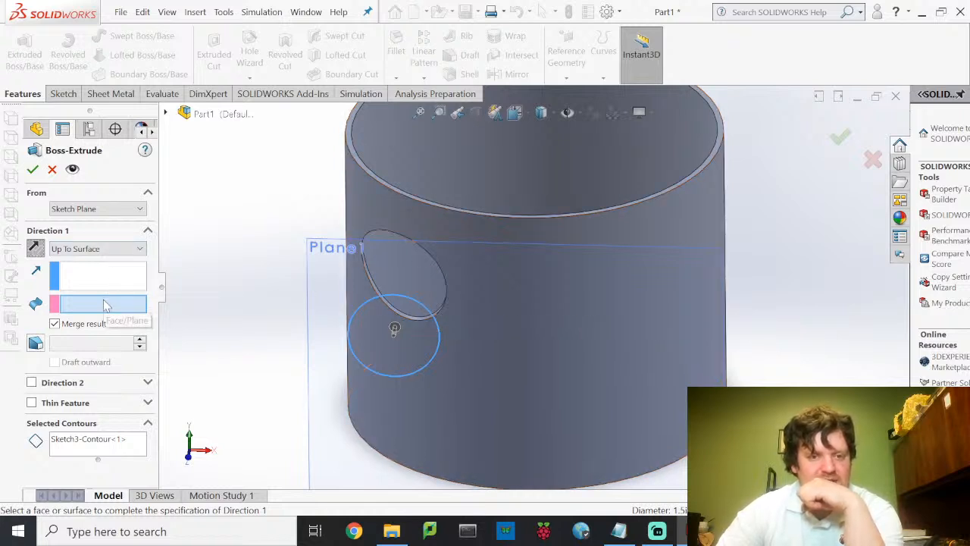
pyautogui.click(520, 291)
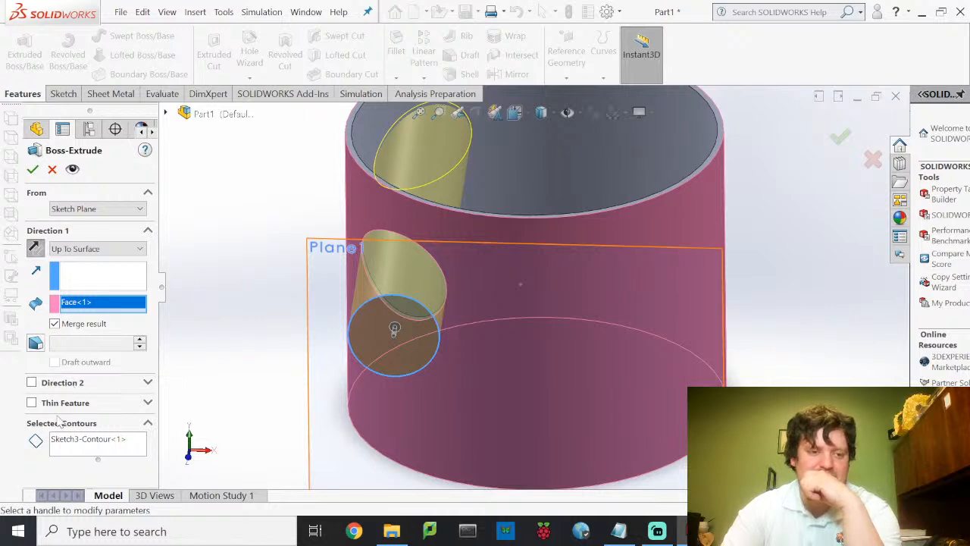
# Make the extrusion a one-direction thin feature with a 0.10 in wall and accept it.
pyautogui.click(32, 402)
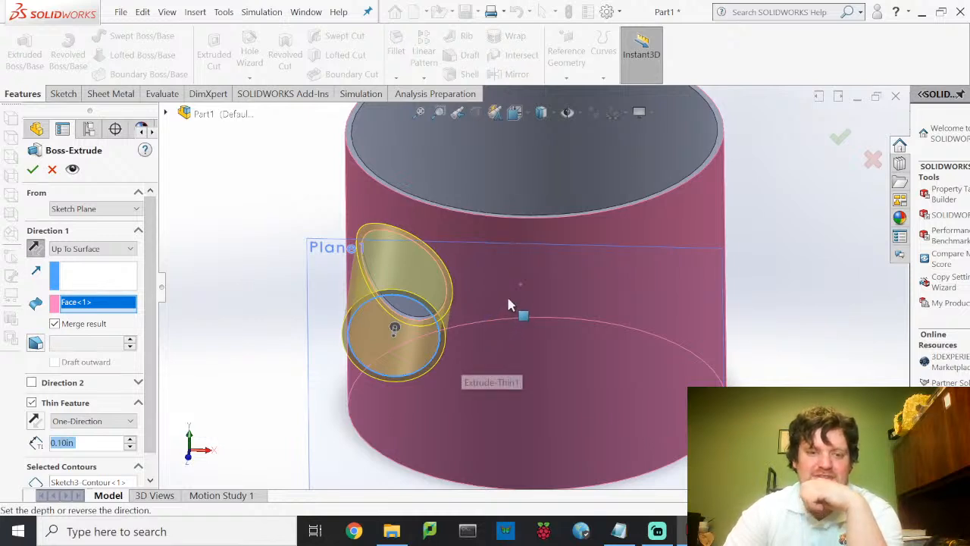
pyautogui.moveTo(513, 323); pyautogui.dragTo(508, 299, button='middle')
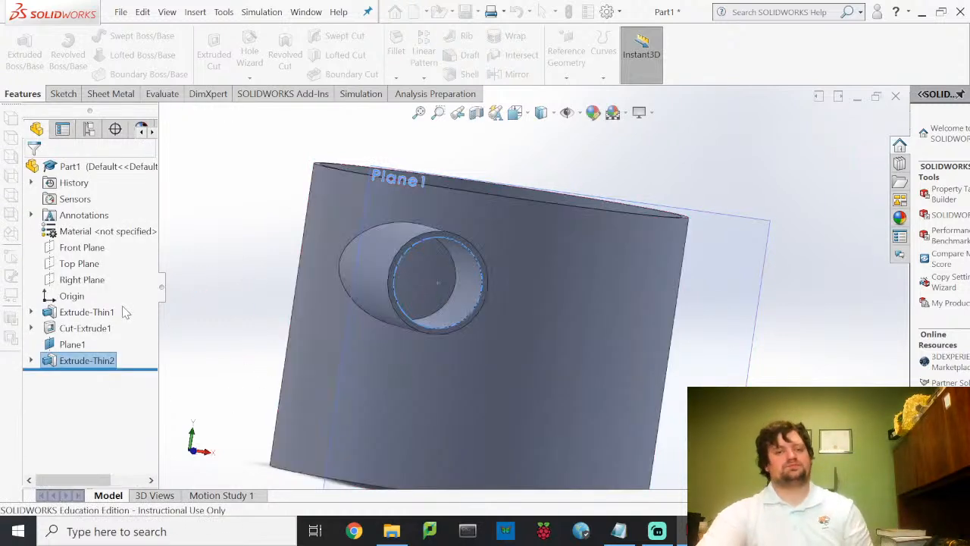
pyautogui.moveTo(443, 340)
pyautogui.mouseDown(button='middle')
pyautogui.moveTo(422, 427)
pyautogui.moveTo(398, 373)
pyautogui.moveTo(461, 372)
pyautogui.moveTo(461, 336)
pyautogui.mouseUp(button='middle')
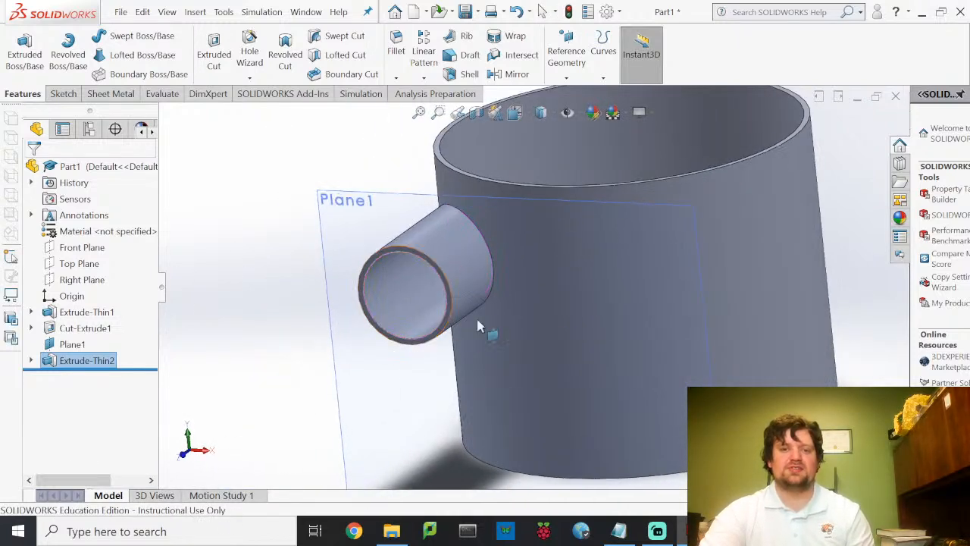
pyautogui.scroll(3, 573, 318)
pyautogui.moveTo(613, 345); pyautogui.dragTo(564, 299, button='middle')
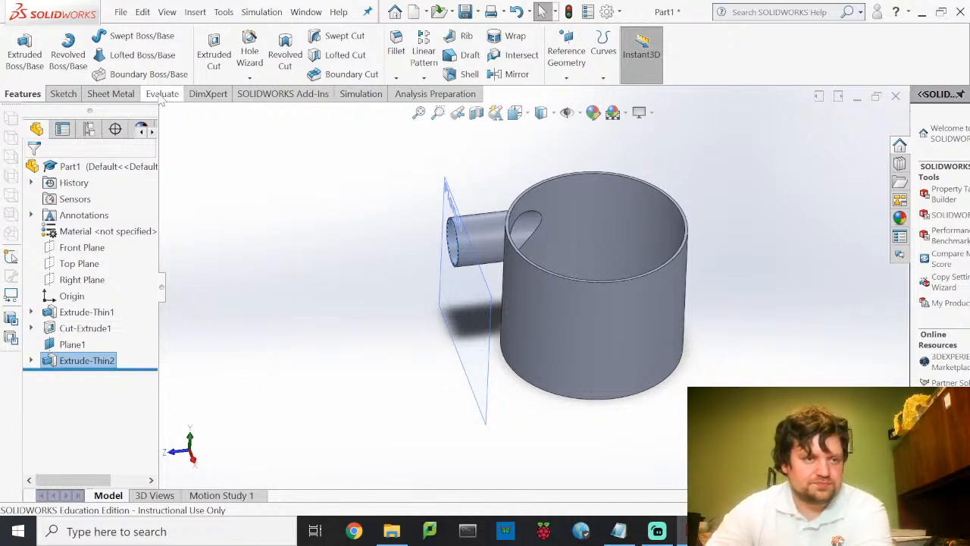
# Start a sketch on the Top Plane and draw a circle centered on the origin with a radius of about 0.77 in.
pyautogui.click(63, 94)
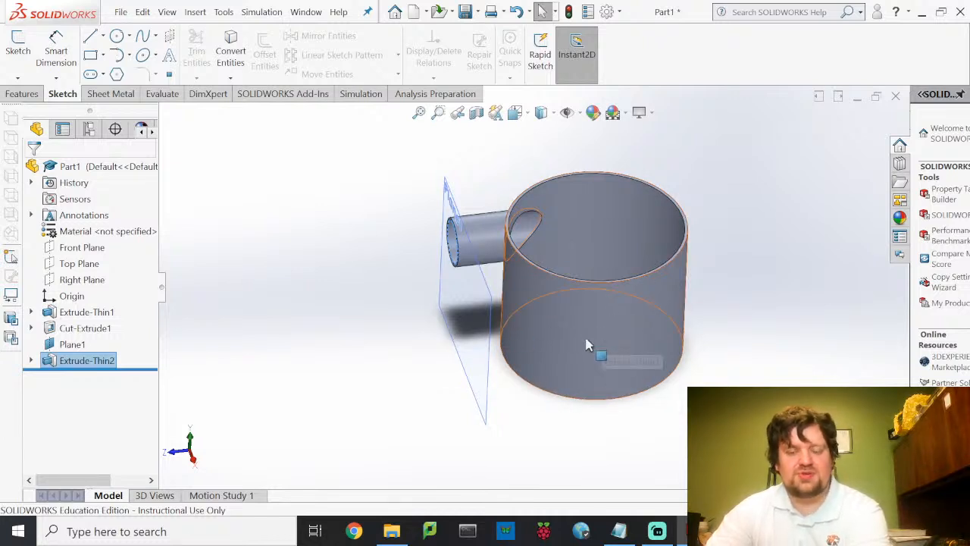
pyautogui.click(17, 39)
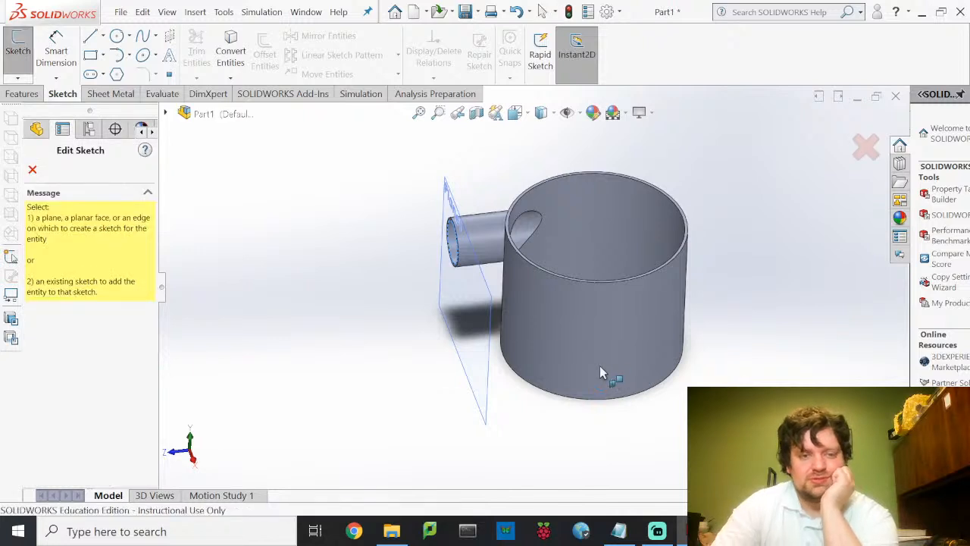
pyautogui.click(166, 114)
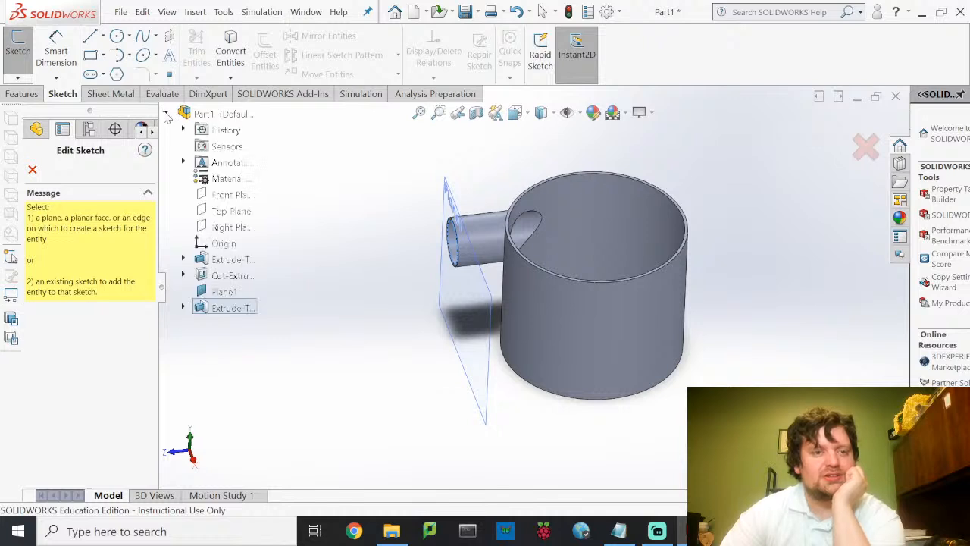
pyautogui.click(227, 212)
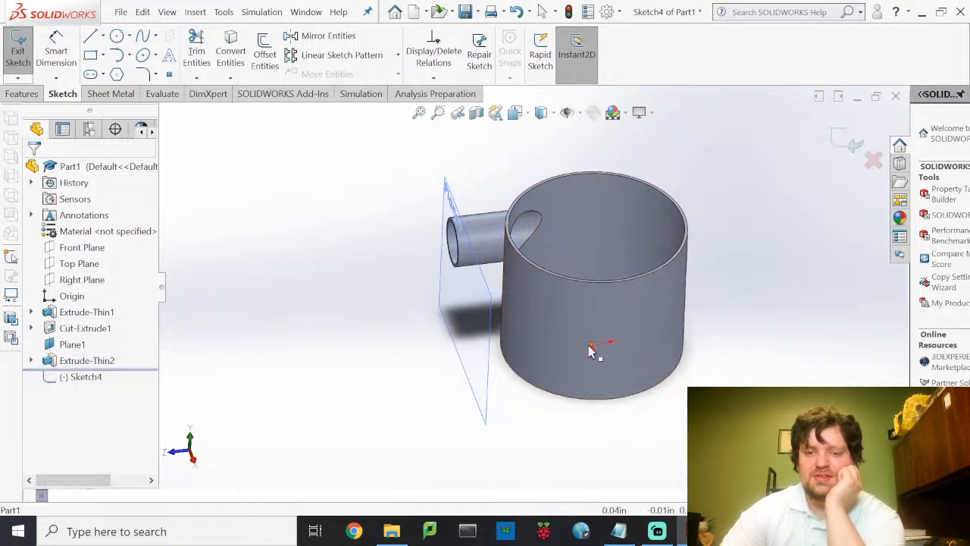
pyautogui.click(531, 114)
pyautogui.click(598, 200)
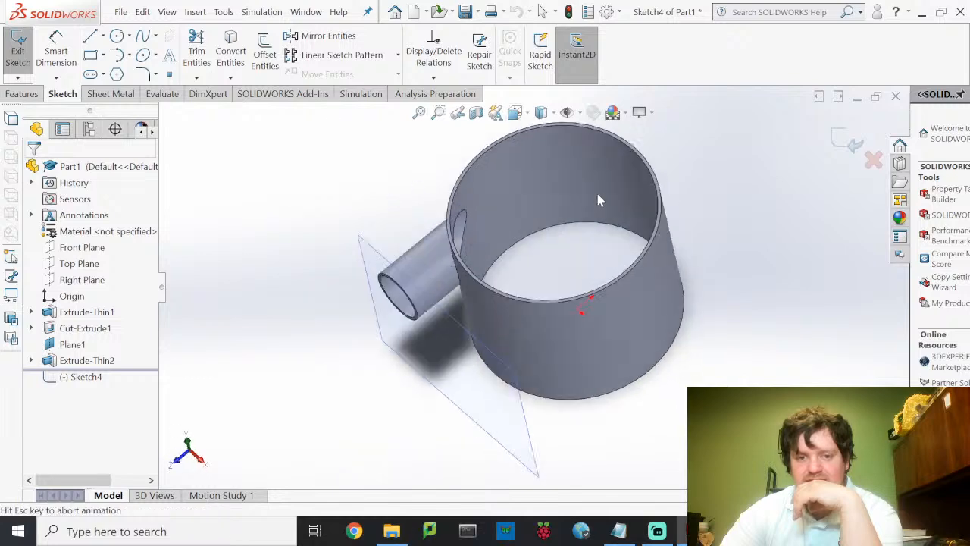
pyautogui.click(534, 258)
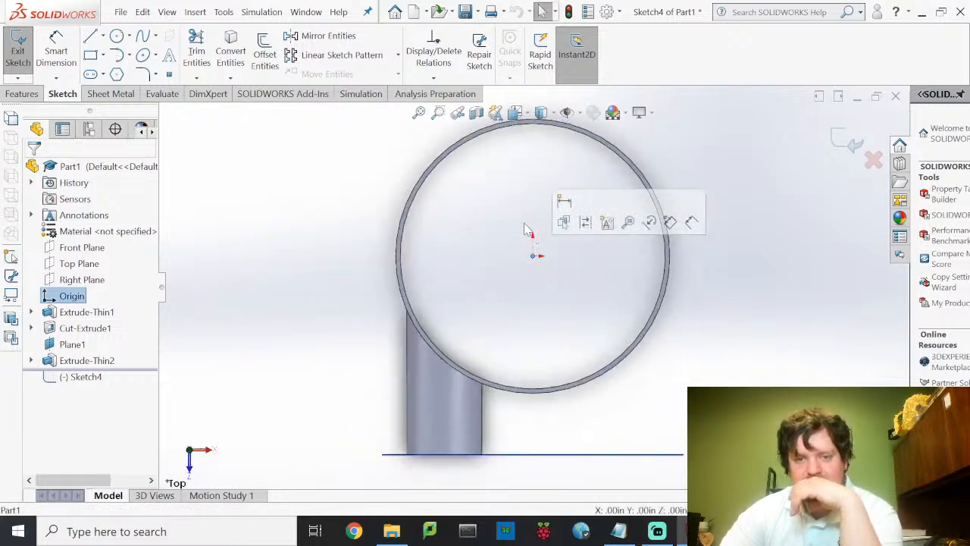
pyautogui.click(116, 36)
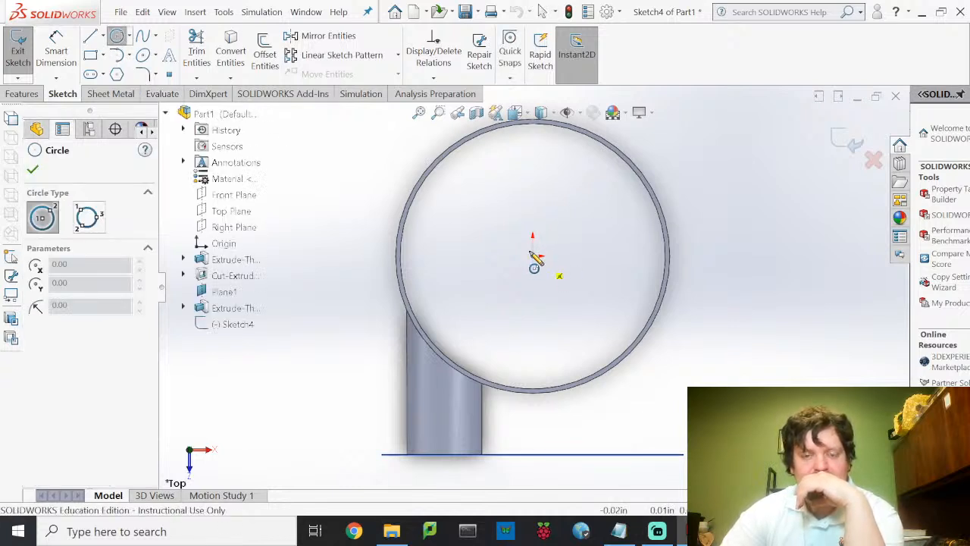
pyautogui.click(533, 256)
pyautogui.click(532, 223)
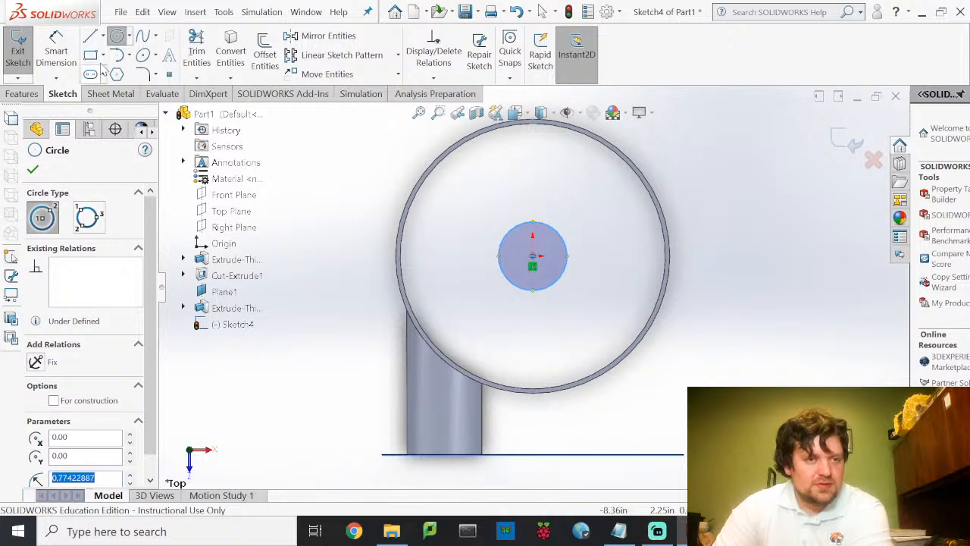
# Dimension the Top Plane circle's diameter as 1.5 in and exit the sketch.
pyautogui.click(61, 59)
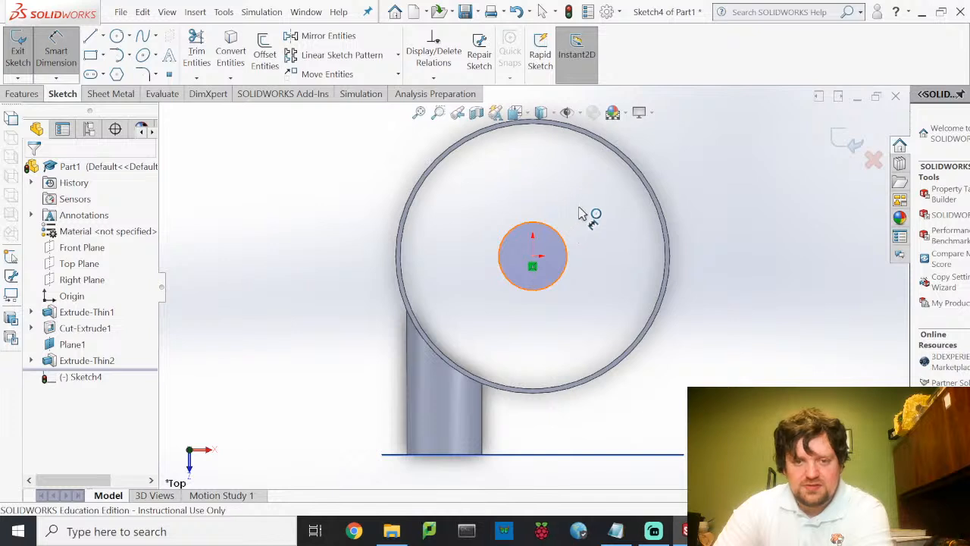
pyautogui.click(608, 206)
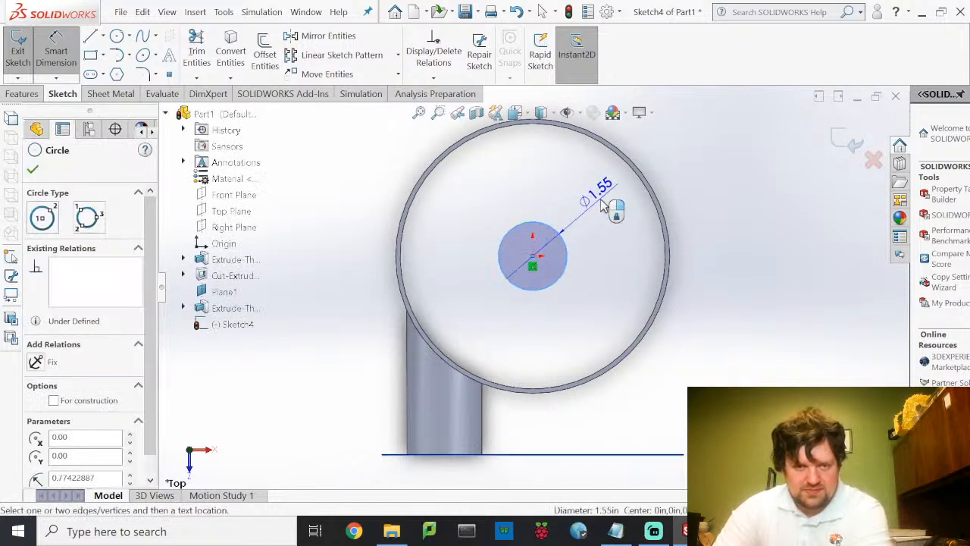
pyautogui.click(594, 211)
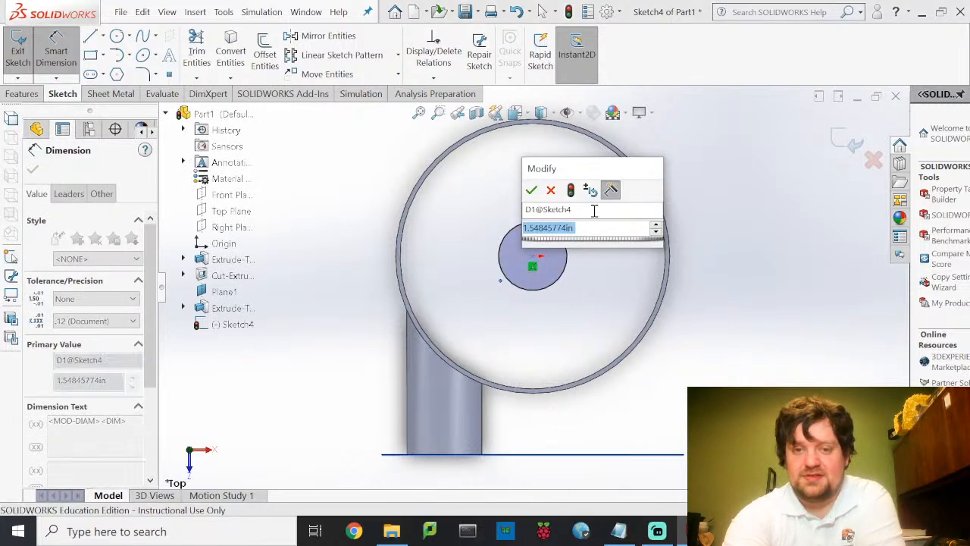
pyautogui.write('1.5')
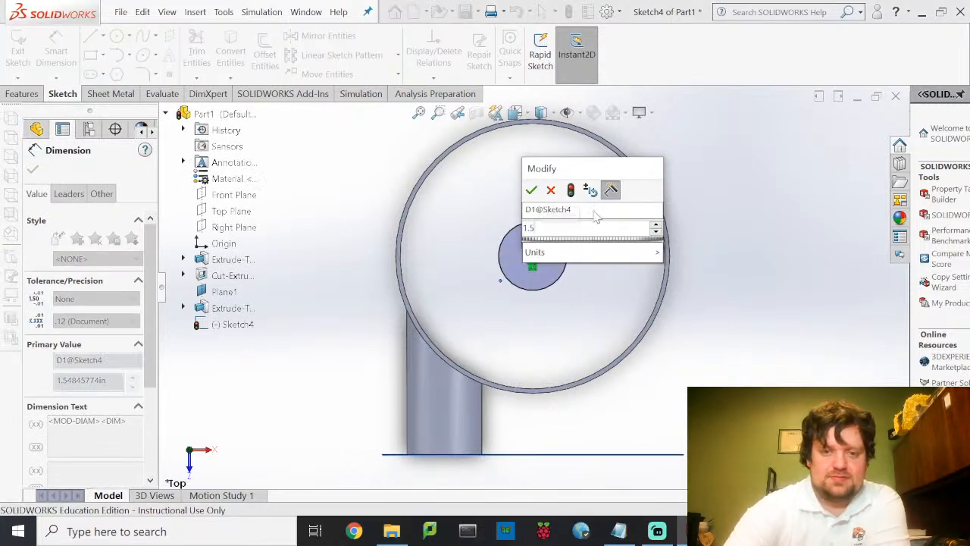
pyautogui.press('Escape')
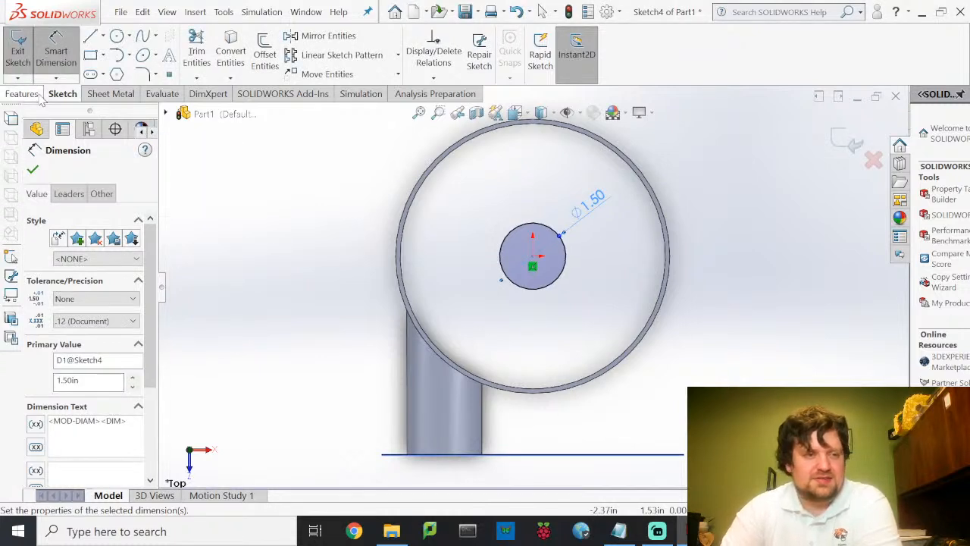
pyautogui.click(22, 64)
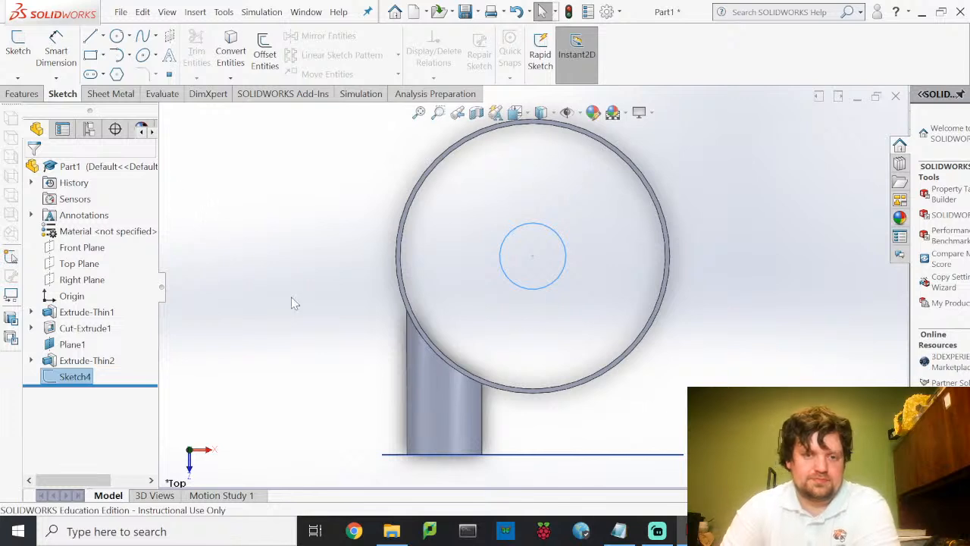
# Delete the circle sketch made on the Top Plane.
pyautogui.moveTo(361, 331); pyautogui.dragTo(353, 270, button='middle')
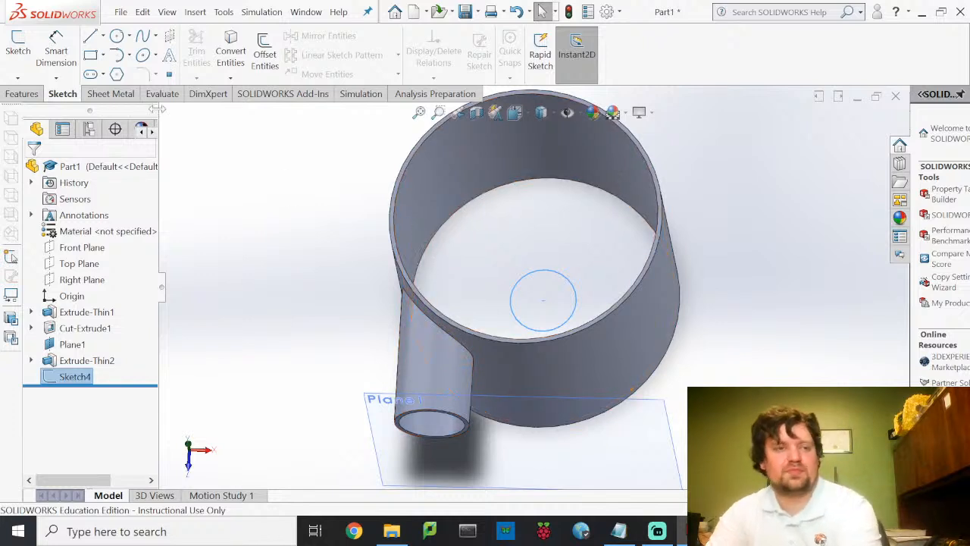
pyautogui.rightClick(79, 379)
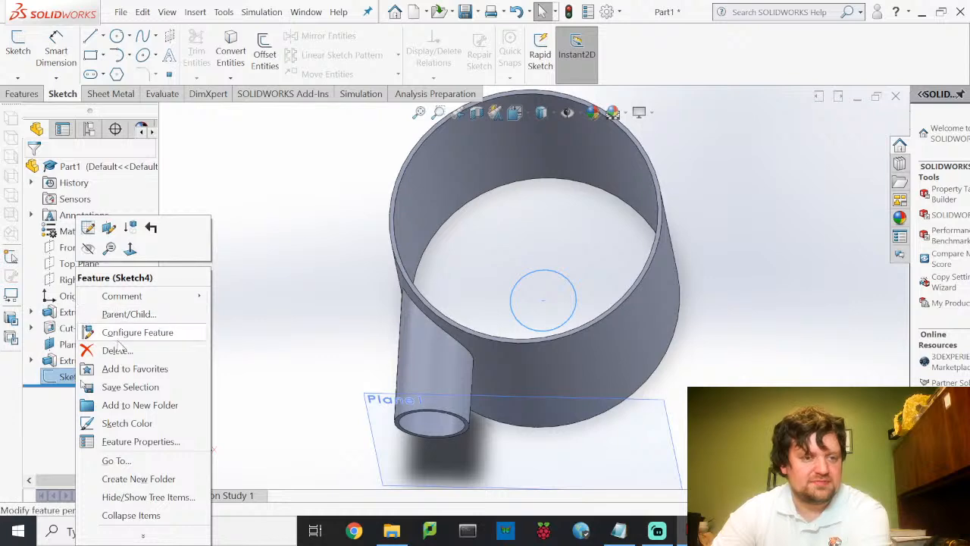
pyautogui.click(116, 350)
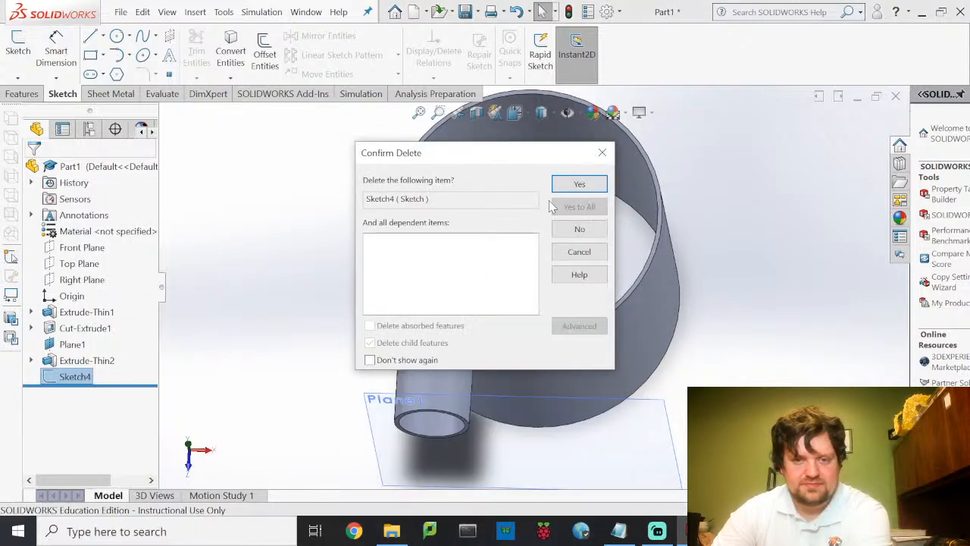
pyautogui.click(569, 188)
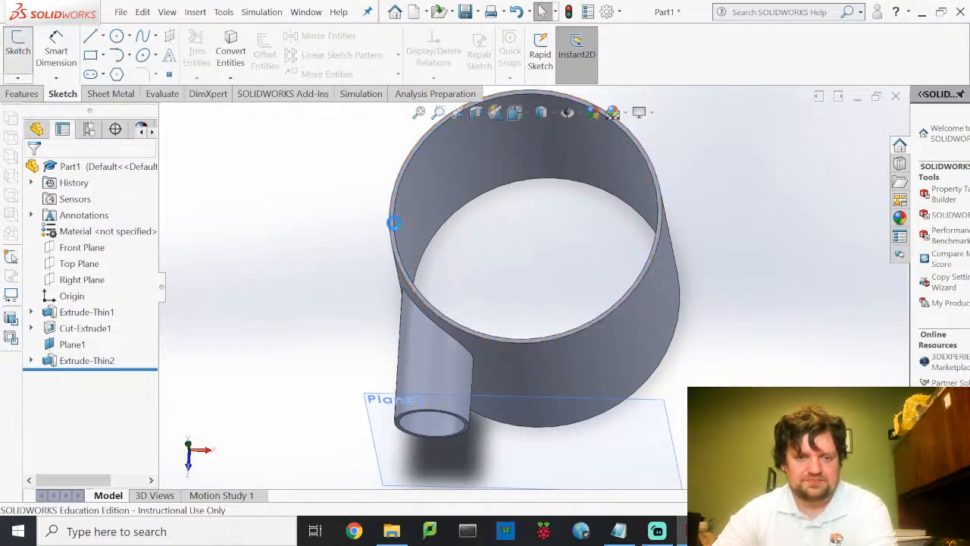
# Start a sketch on the top rim face of the cylinder and view it from the top.
pyautogui.scroll(-5, 393, 225)
pyautogui.scroll(-3, 410, 243)
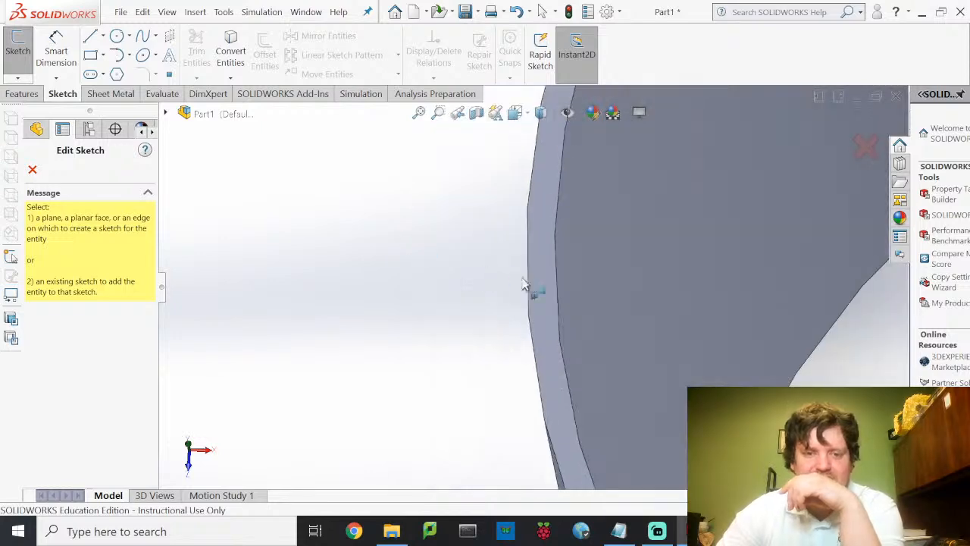
pyautogui.click(543, 285)
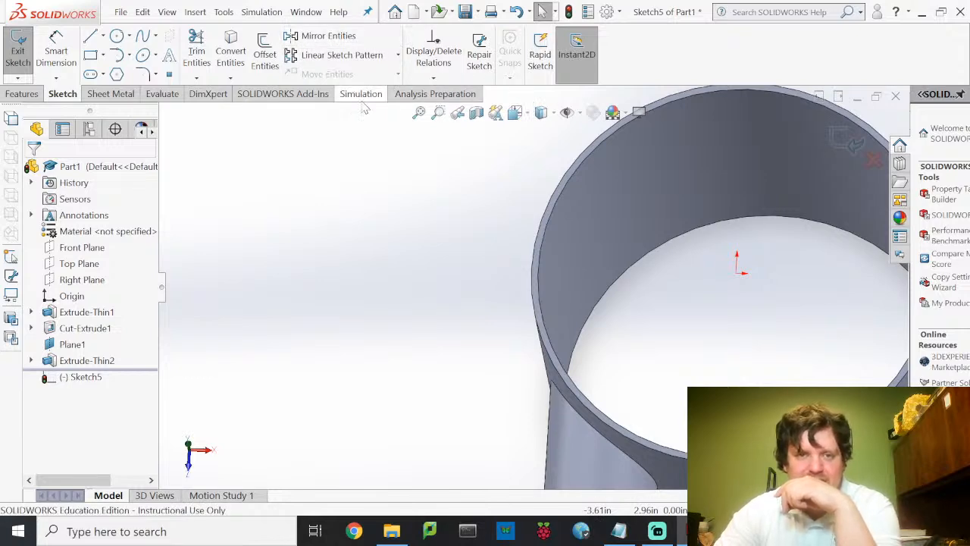
pyautogui.click(523, 114)
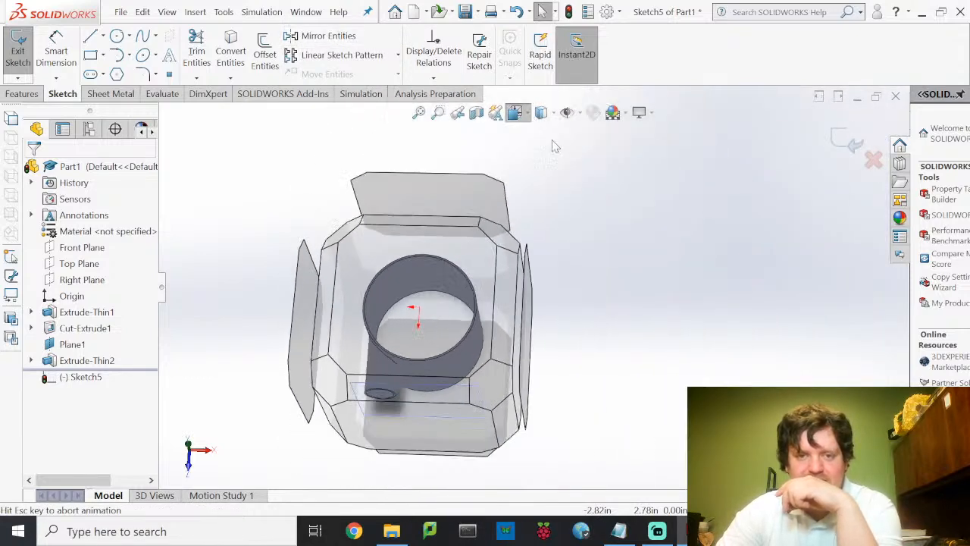
pyautogui.click(595, 189)
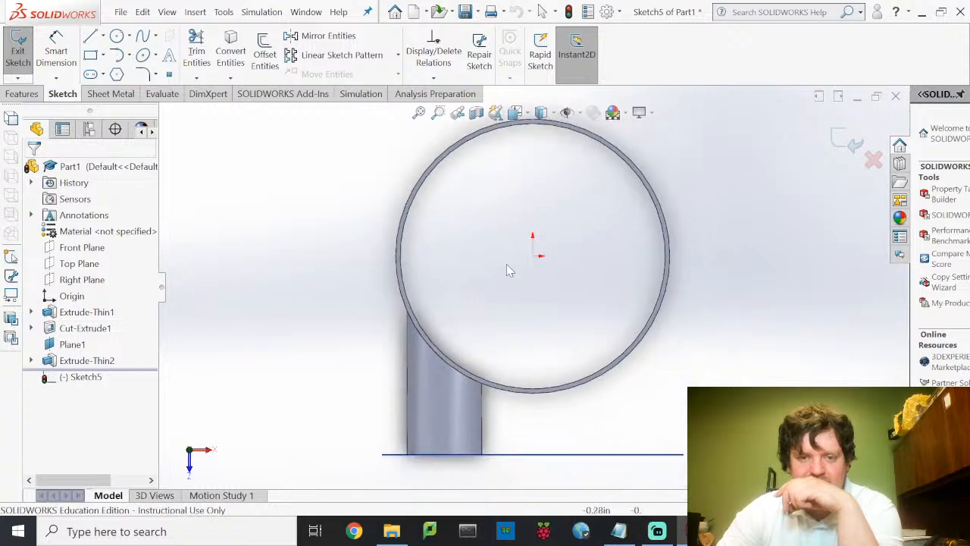
# Draw two circles centered on the origin, one to the cylinder's outer edge at 3.10 in radius and one about 0.51 in radius.
pyautogui.click(117, 37)
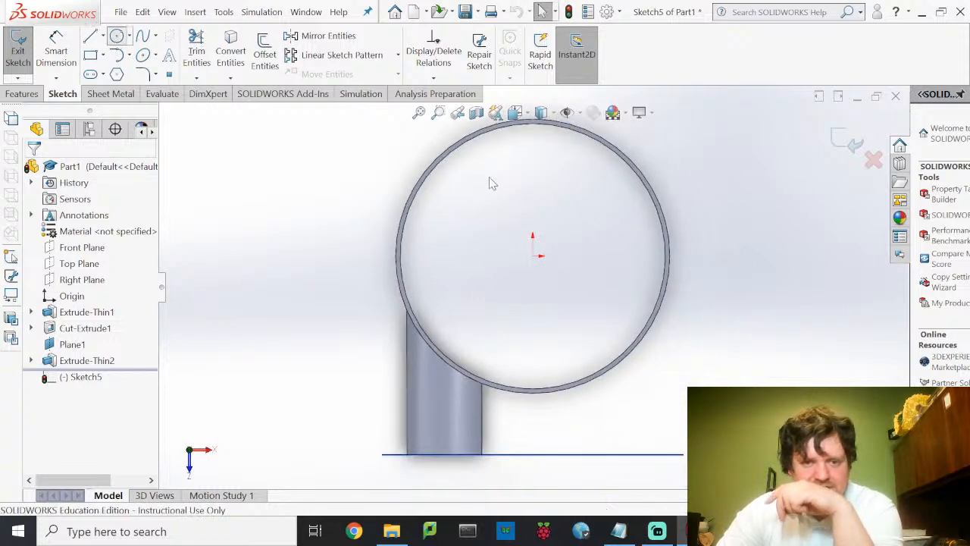
pyautogui.click(533, 256)
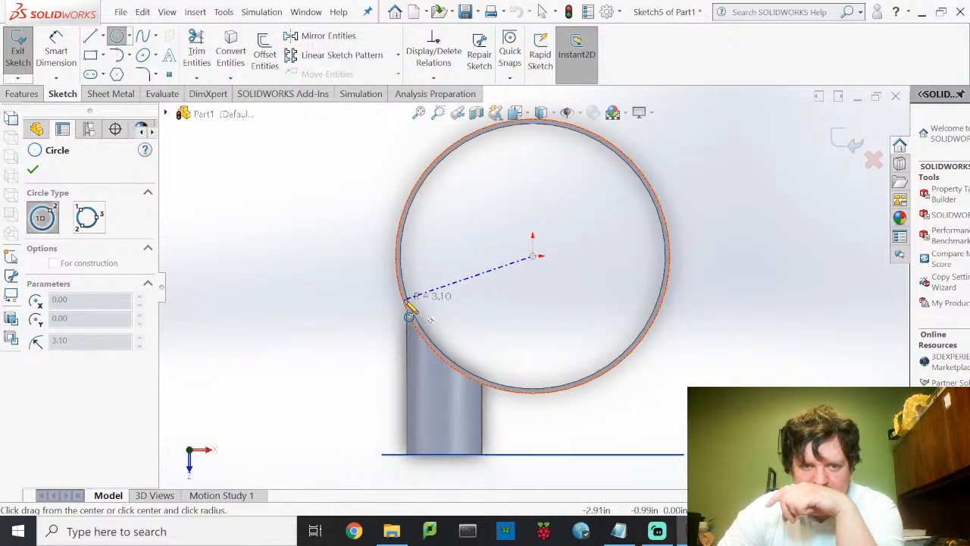
pyautogui.click(407, 300)
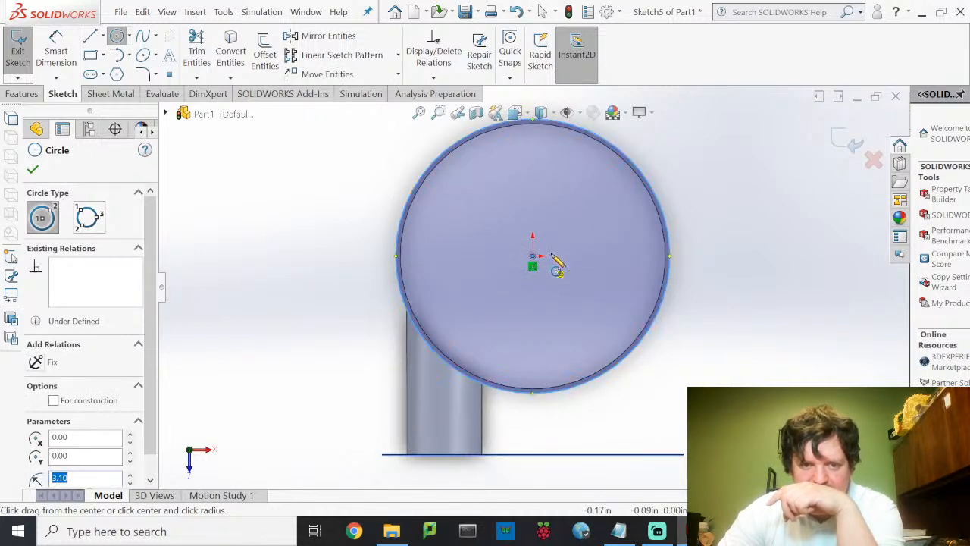
pyautogui.click(533, 256)
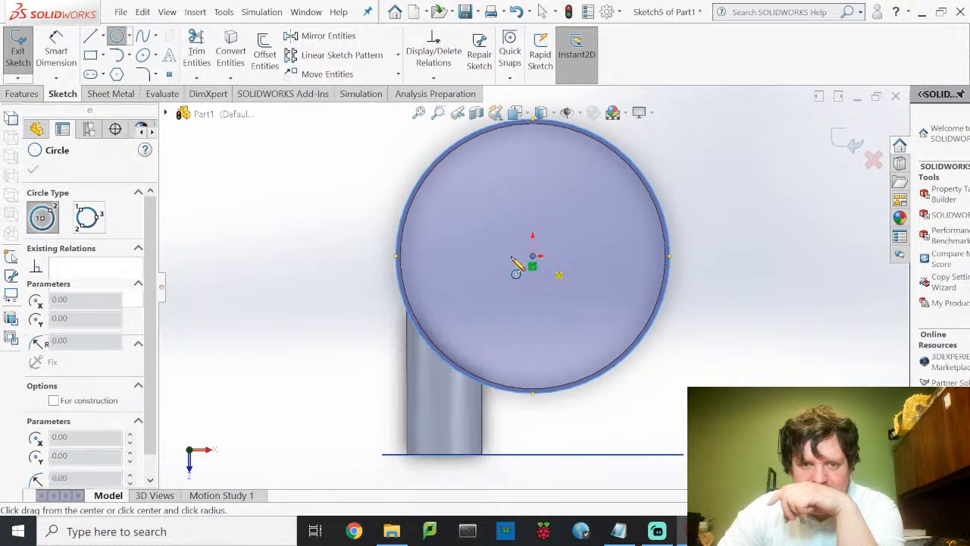
pyautogui.click(514, 262)
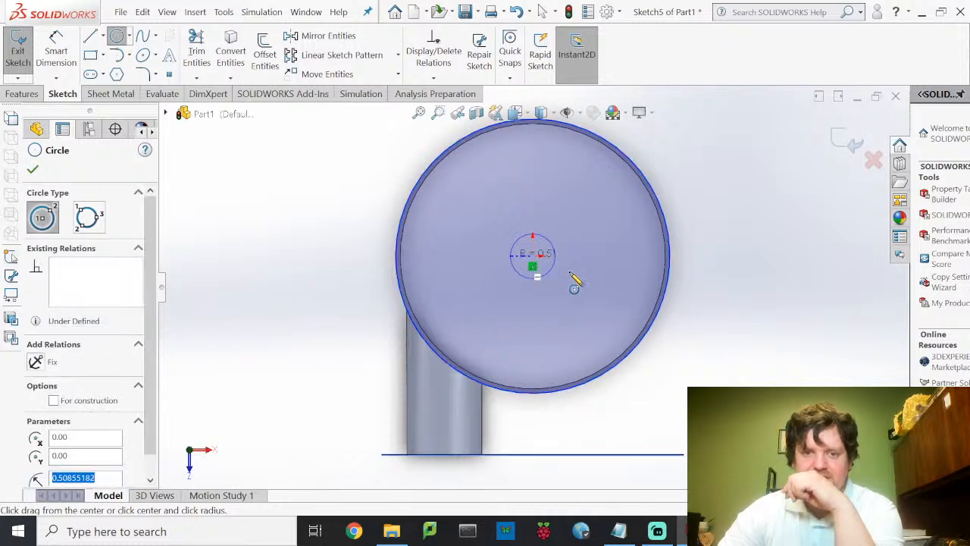
pyautogui.click(118, 37)
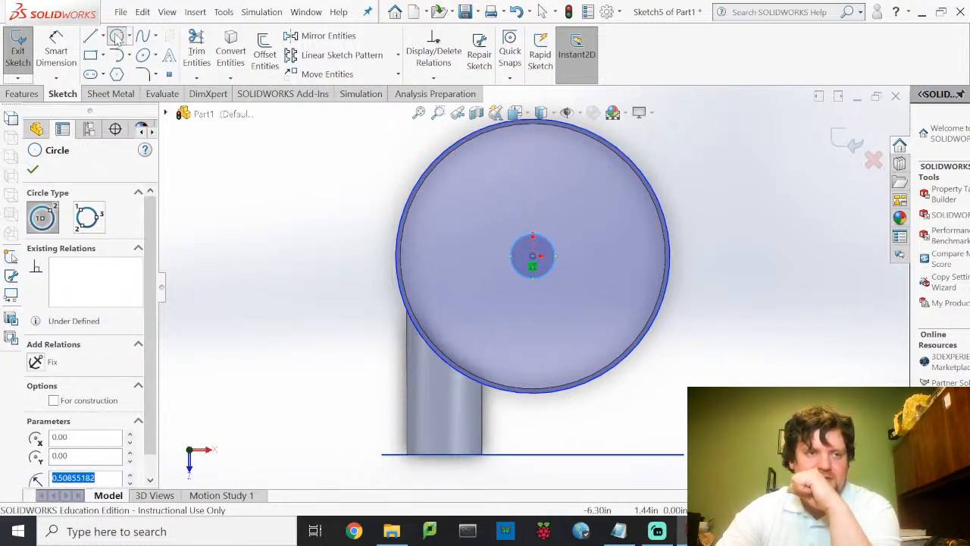
# Dimension the inner circle's diameter as 1.5 in.
pyautogui.click(57, 49)
pyautogui.click(519, 248)
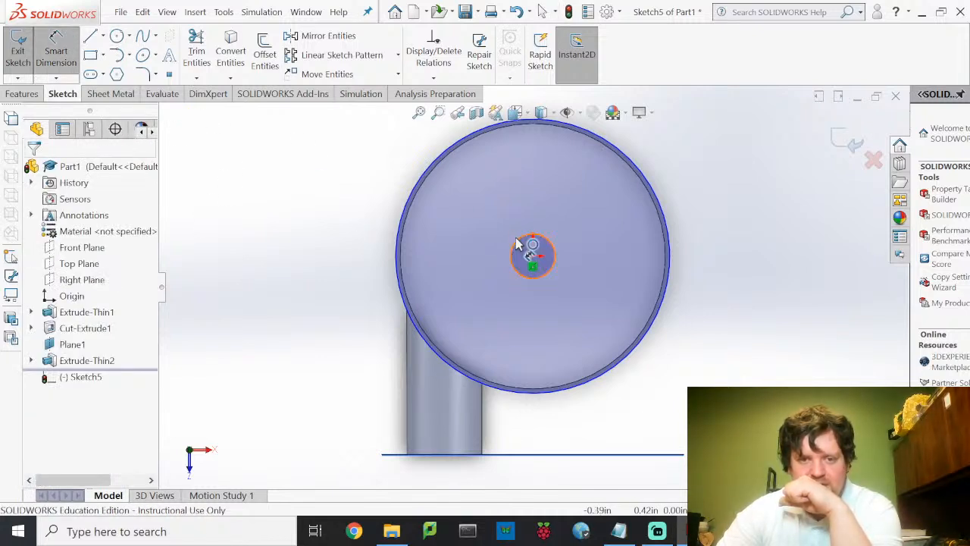
pyautogui.click(508, 199)
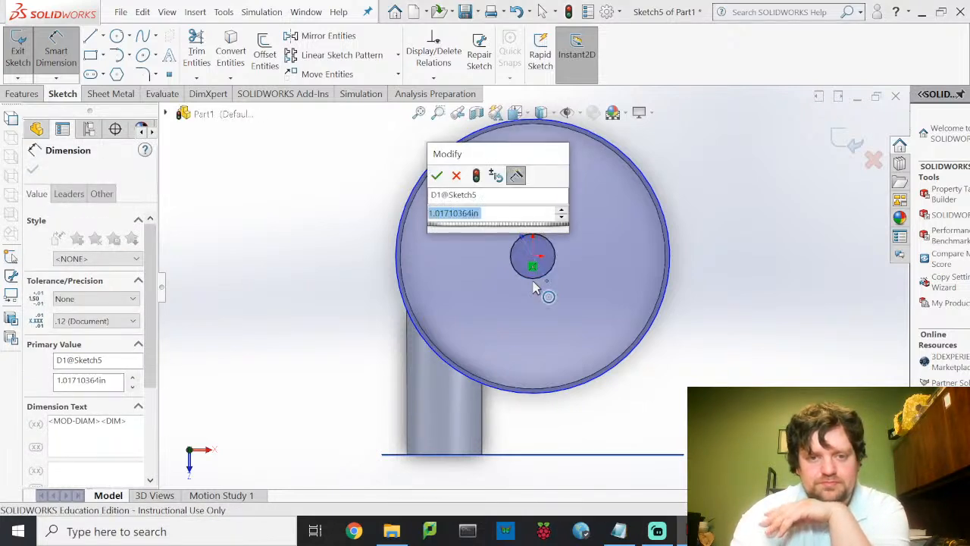
pyautogui.write('1.5')
pyautogui.press('Return')
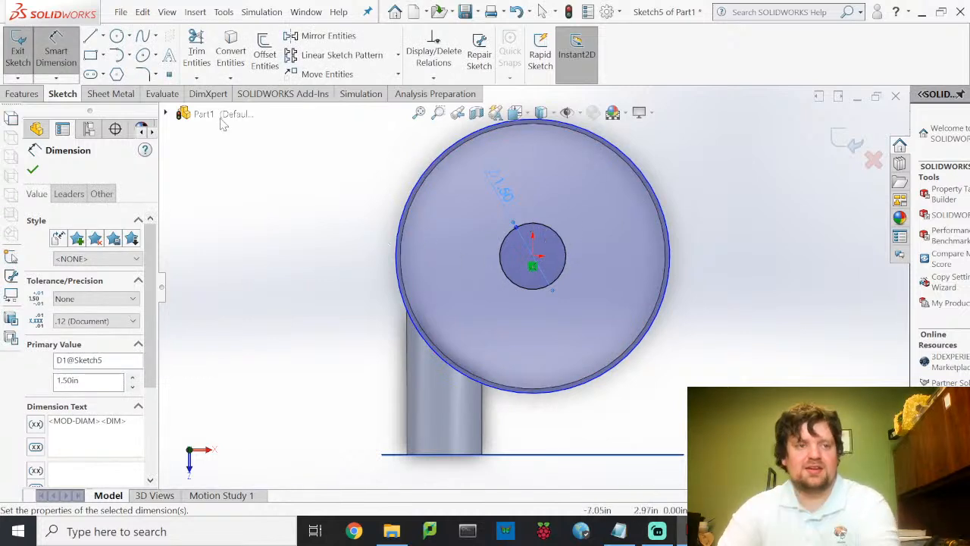
pyautogui.press('Escape')
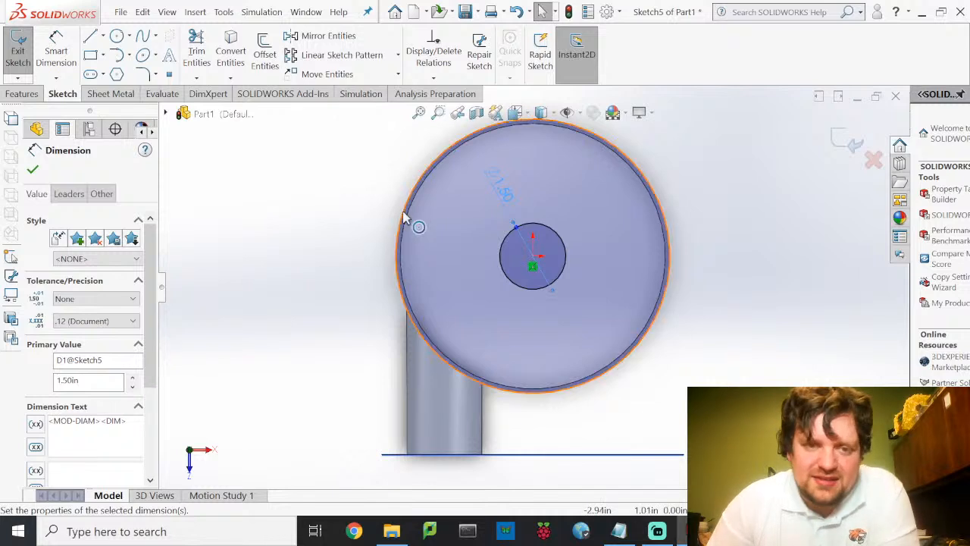
# Enlarge the outer sketch circle to about 3.82 in radius, and make it concentric and coradial with the cylinder's outer edge.
pyautogui.moveTo(378, 226); pyautogui.dragTo(379, 244)
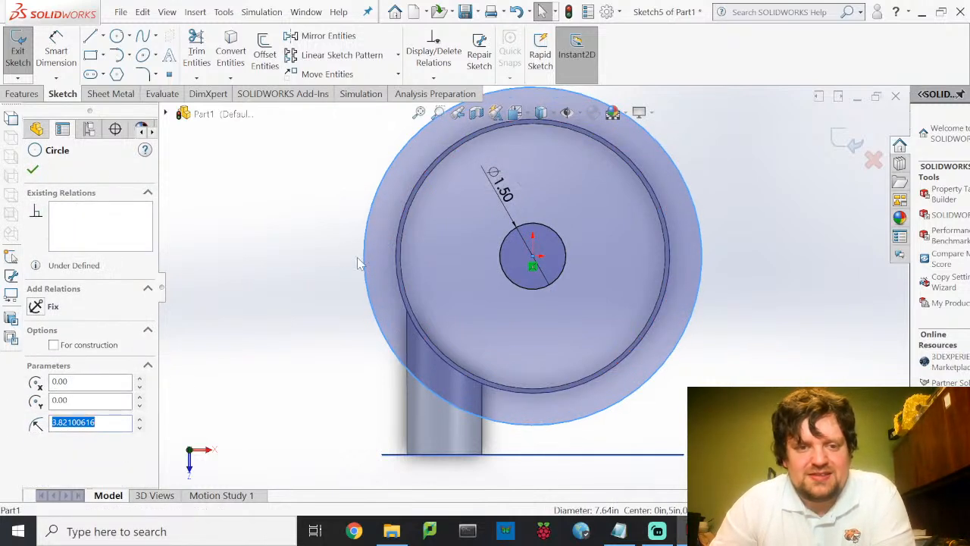
pyautogui.click(434, 78)
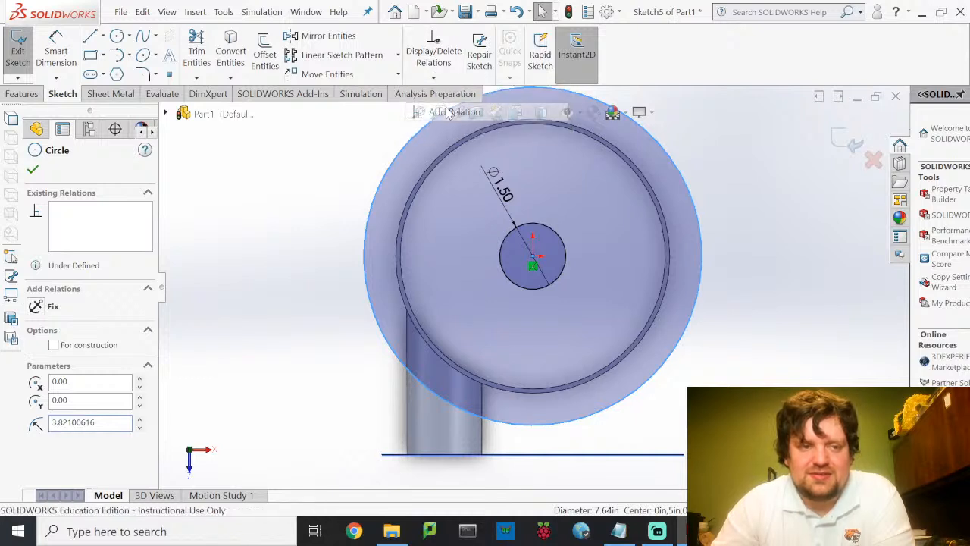
pyautogui.click(397, 247)
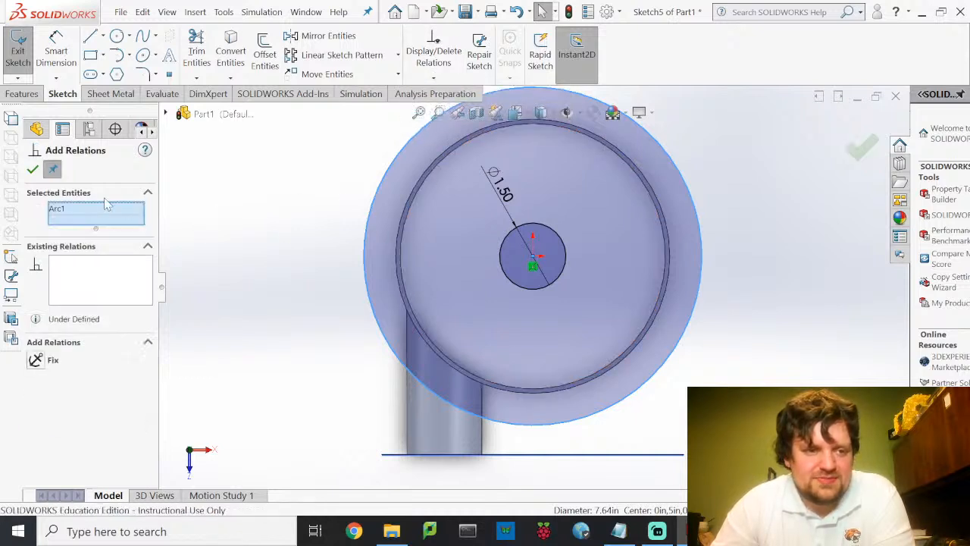
pyautogui.click(396, 238)
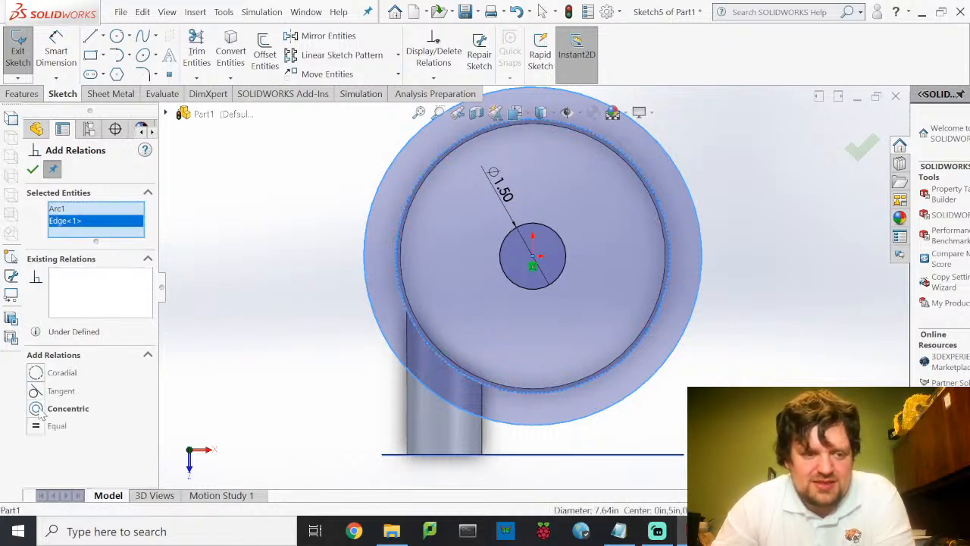
pyautogui.click(37, 409)
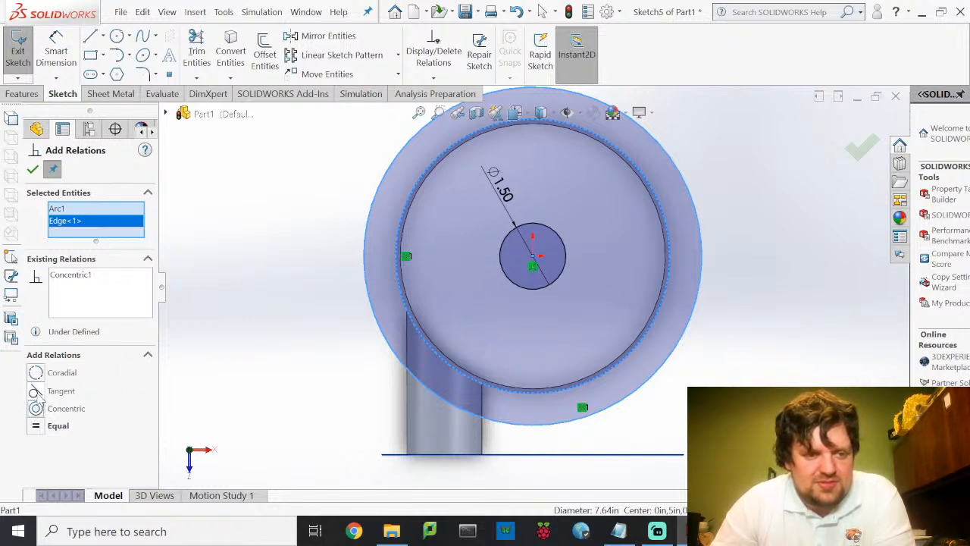
pyautogui.click(35, 372)
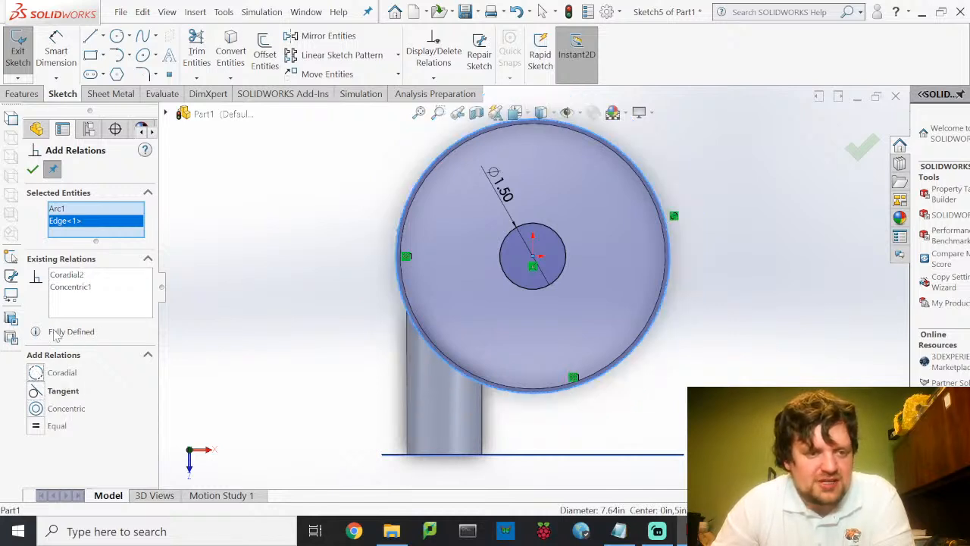
pyautogui.click(33, 170)
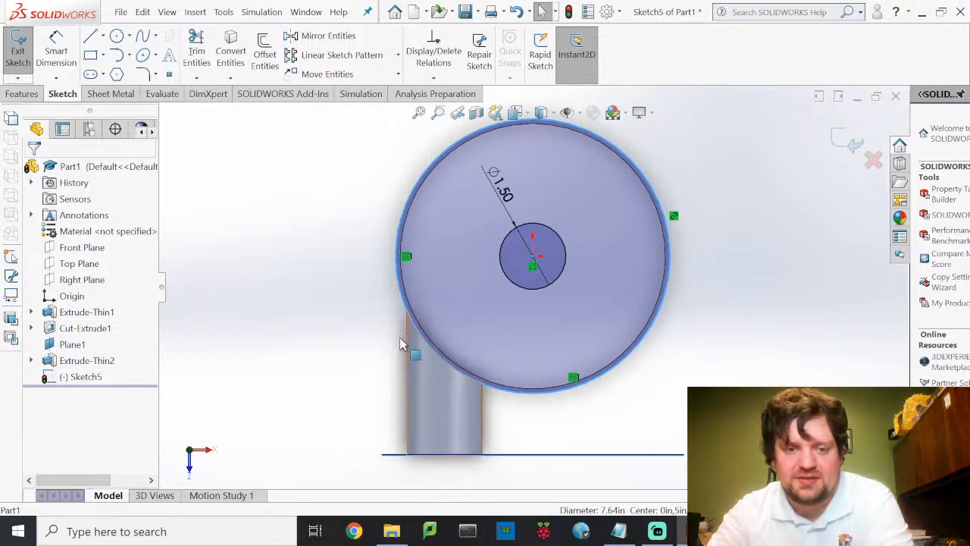
pyautogui.click(281, 277)
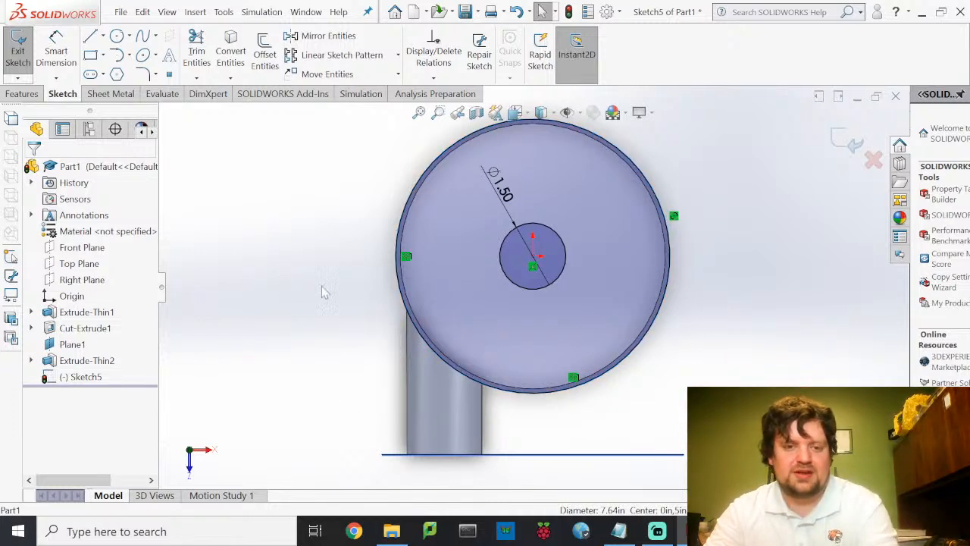
# Exit the cover sketch and extrude it blind 0.10 in, merged with the cylinder.
pyautogui.click(17, 52)
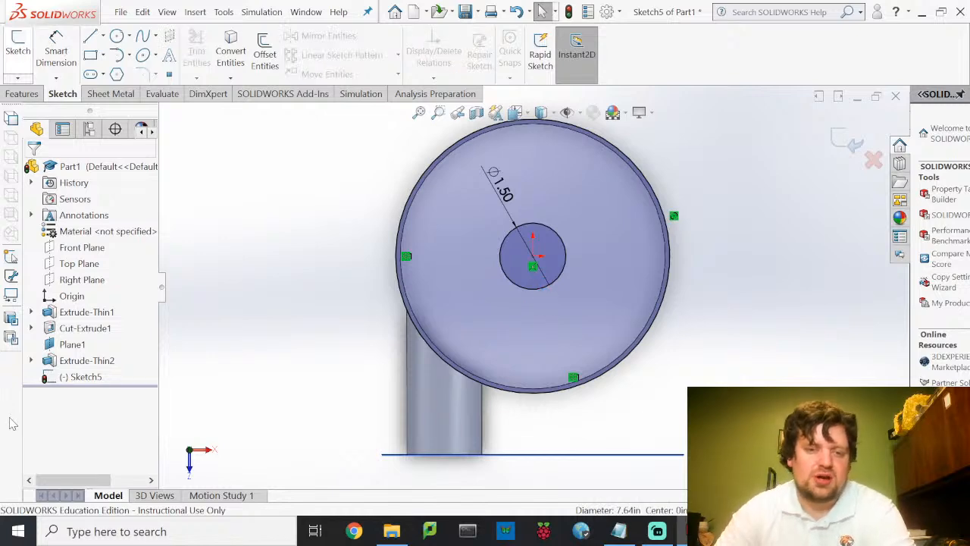
pyautogui.click(21, 93)
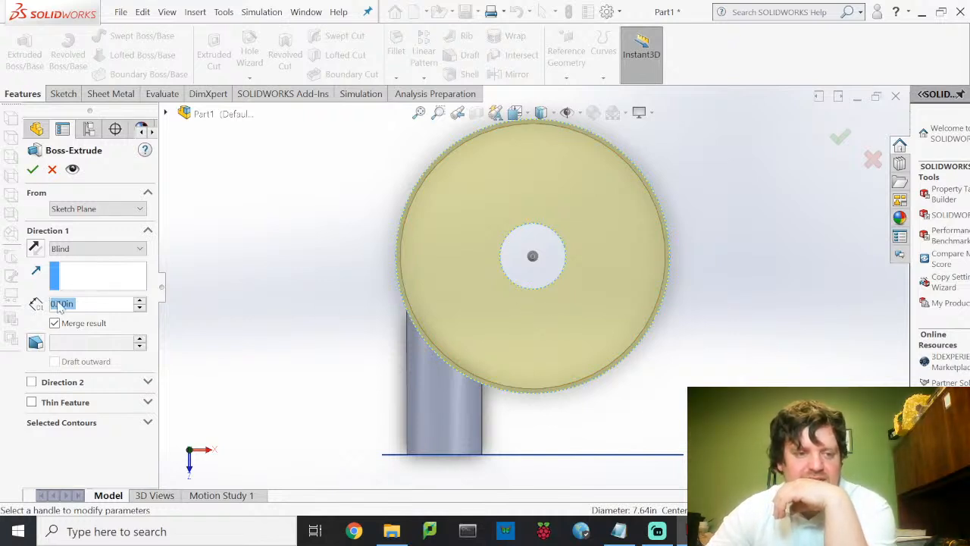
pyautogui.moveTo(409, 267); pyautogui.dragTo(348, 203, button='middle')
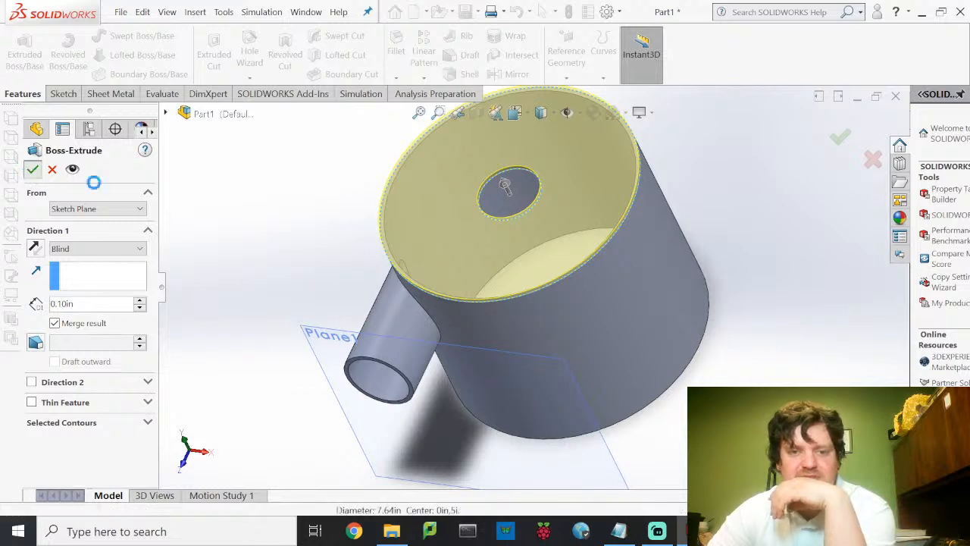
pyautogui.press('Return')
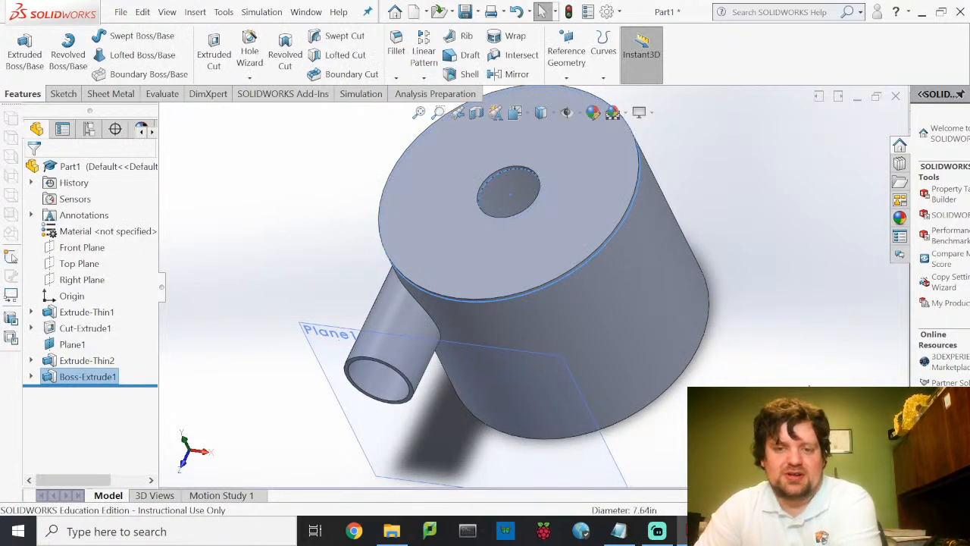
pyautogui.click(810, 385)
# Examine the covered bin from above, from the side and through its open bottom.
pyautogui.moveTo(810, 388); pyautogui.dragTo(737, 133, button='middle')
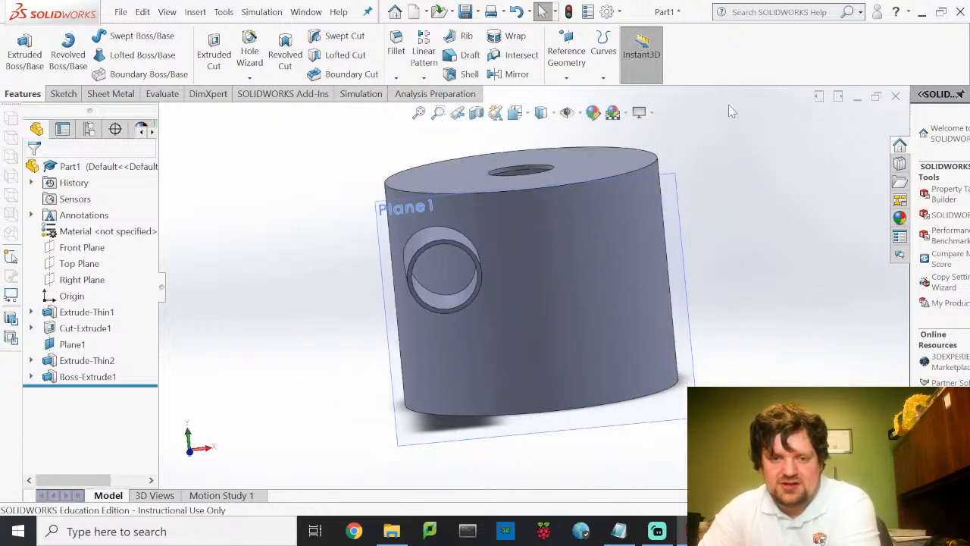
pyautogui.moveTo(743, 349); pyautogui.dragTo(709, 186, button='middle')
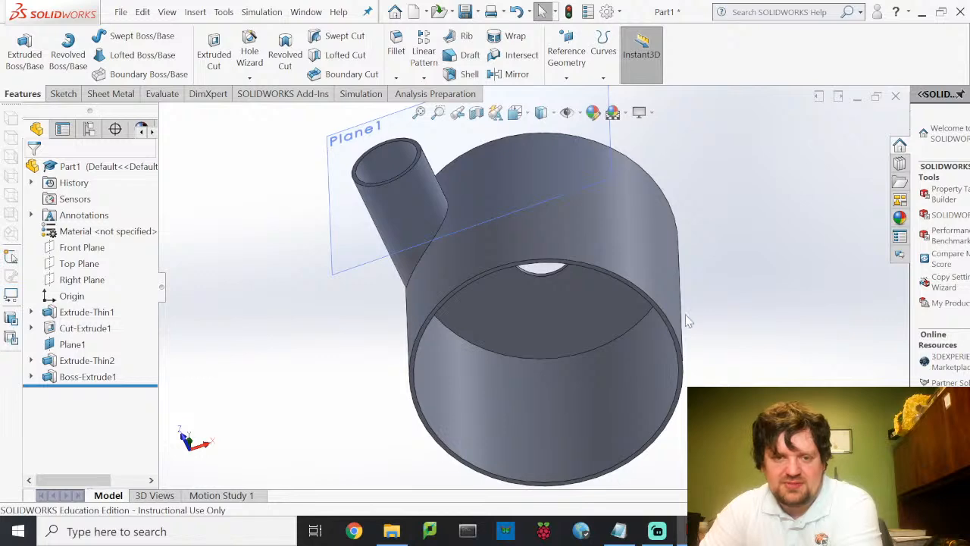
pyautogui.moveTo(750, 188); pyautogui.dragTo(641, 307, button='middle')
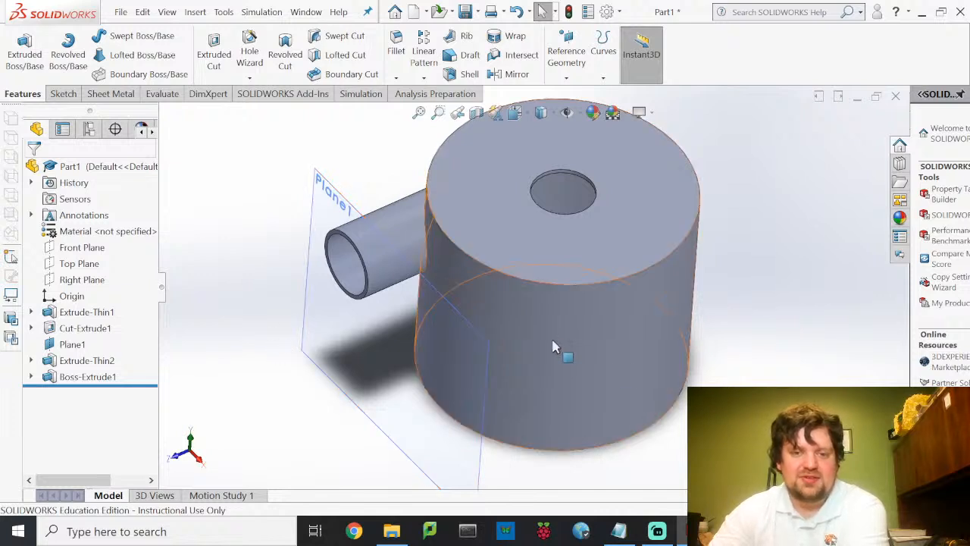
pyautogui.moveTo(710, 375); pyautogui.dragTo(686, 403, button='middle')
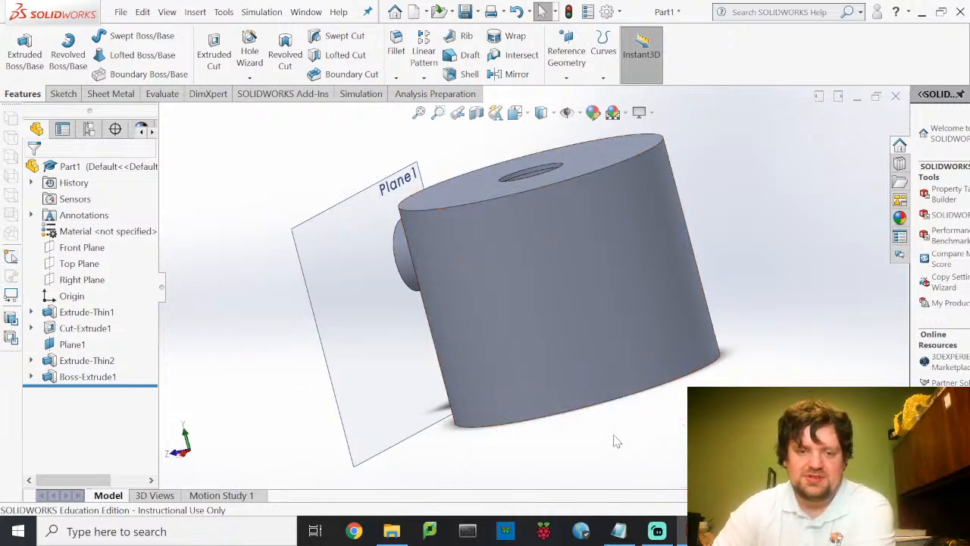
pyautogui.moveTo(629, 296); pyautogui.dragTo(696, 261, button='middle')
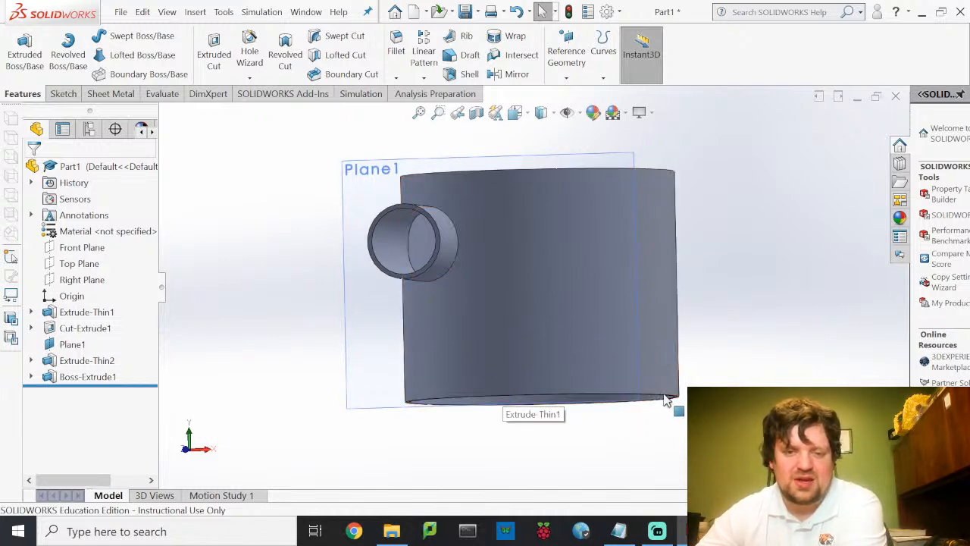
pyautogui.moveTo(658, 418); pyautogui.dragTo(636, 424, button='middle')
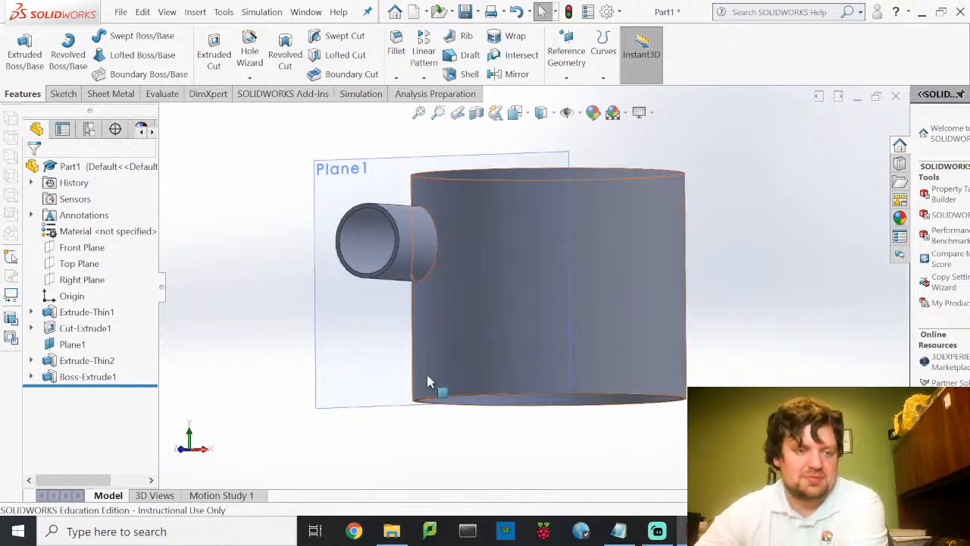
pyautogui.click(390, 320)
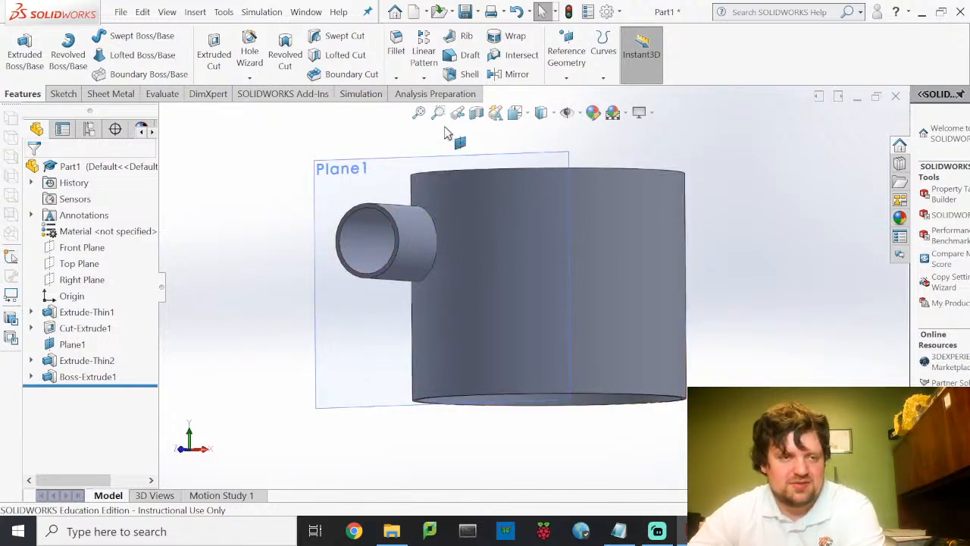
# Start a sketch on the Right Plane and view it normal to the plane.
pyautogui.click(66, 94)
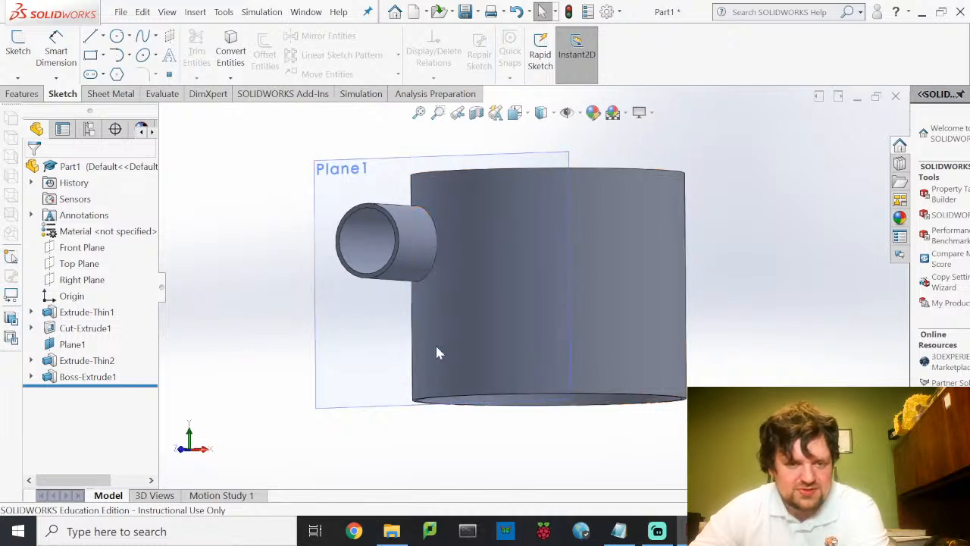
pyautogui.moveTo(481, 342)
pyautogui.mouseDown(button='middle')
pyautogui.moveTo(396, 329)
pyautogui.moveTo(402, 303)
pyautogui.mouseUp(button='middle')
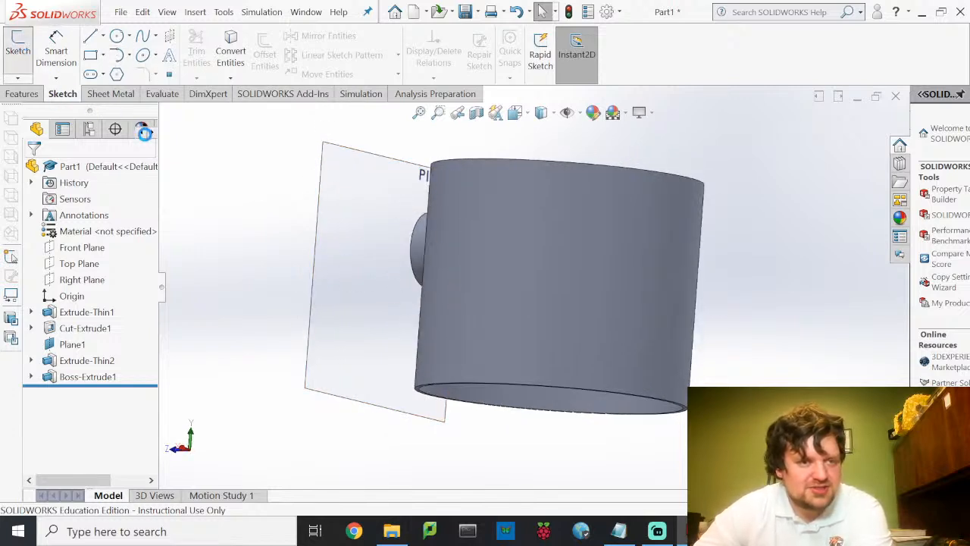
pyautogui.click(17, 44)
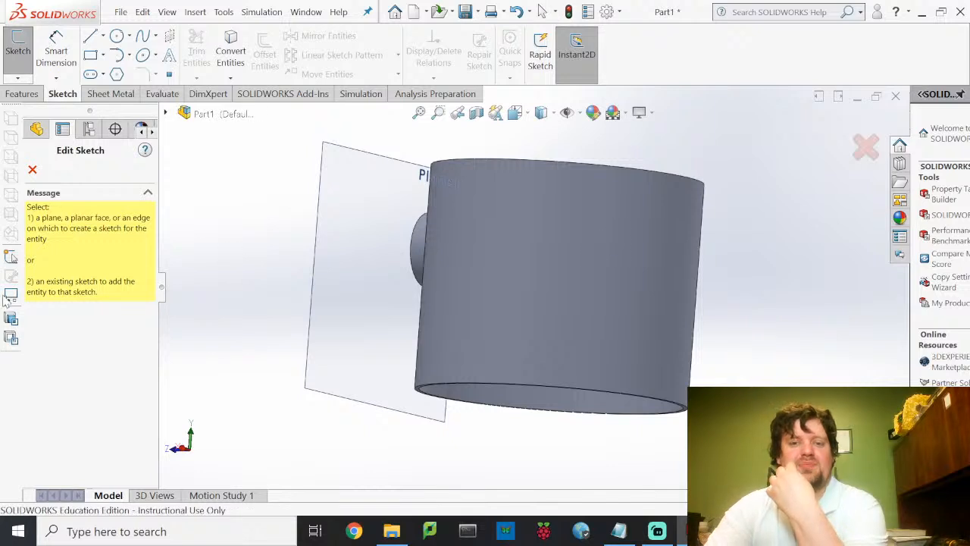
pyautogui.click(166, 113)
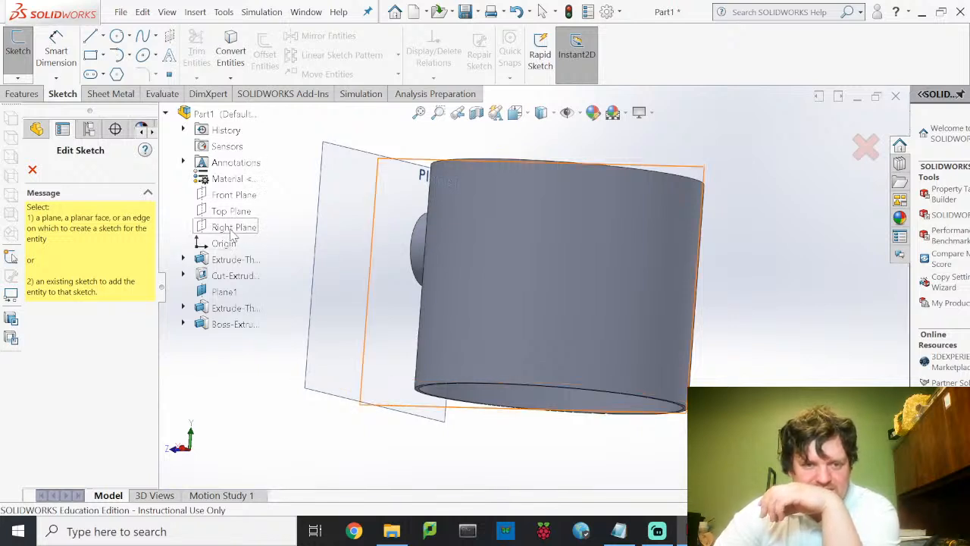
pyautogui.click(231, 229)
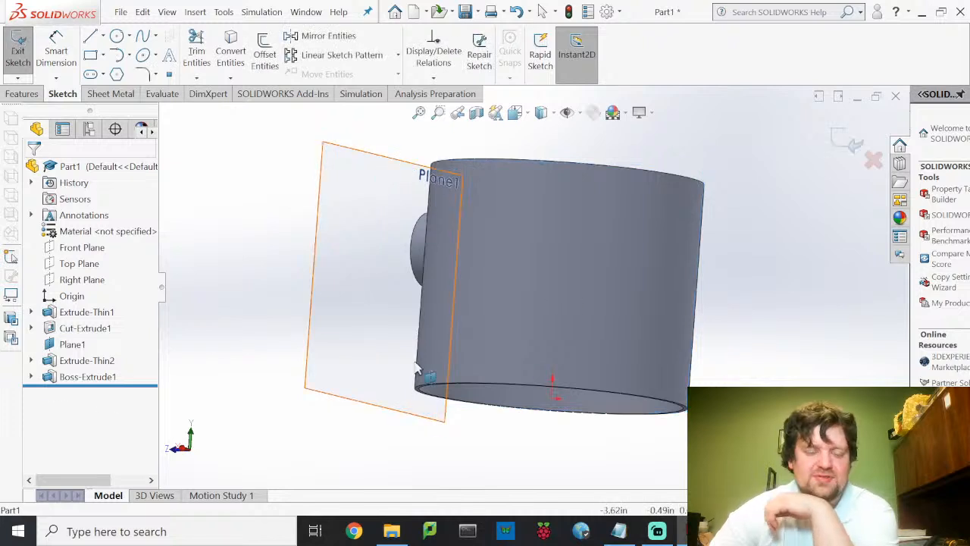
pyautogui.click(515, 112)
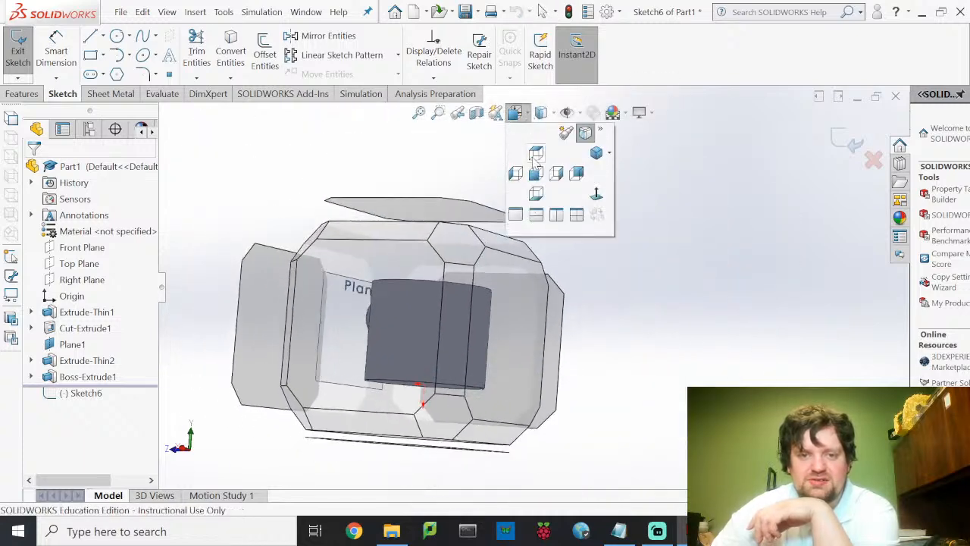
pyautogui.click(597, 193)
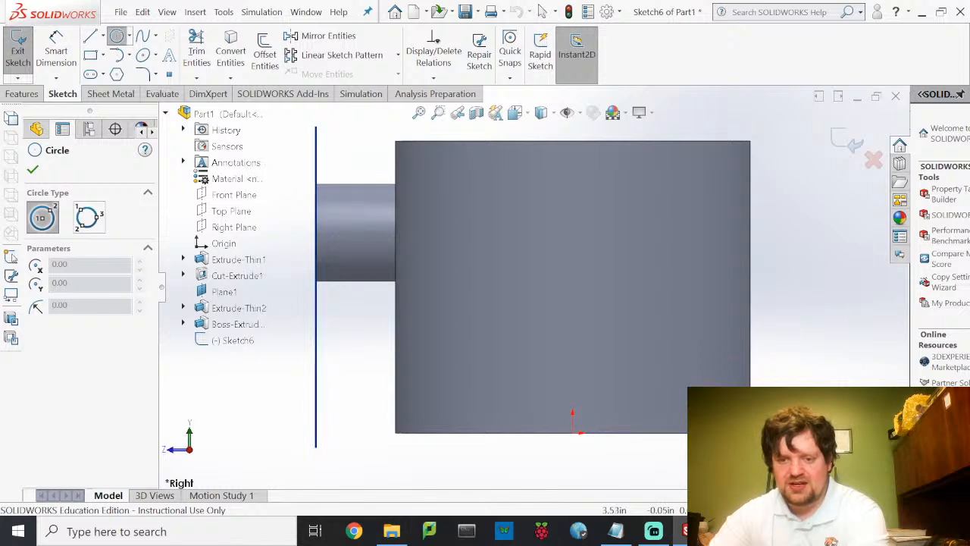
# Draw two concentric circles of about 0.27 in and 0.12 in radius beside the bin's bottom corner, centered about 3.53 in horizontally from the origin.
pyautogui.click(815, 433)
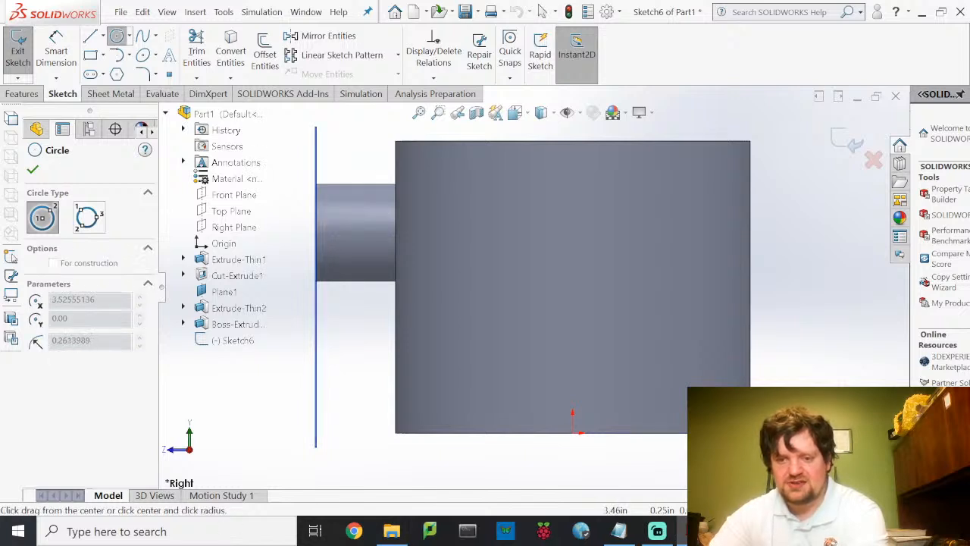
pyautogui.click(815, 452)
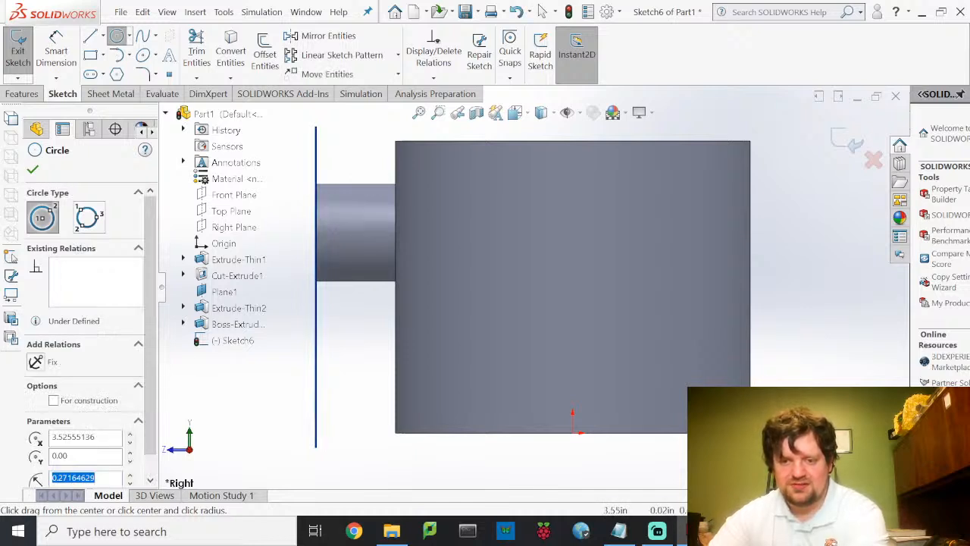
pyautogui.scroll(1, 534, 286)
pyautogui.scroll(2, 803, 470)
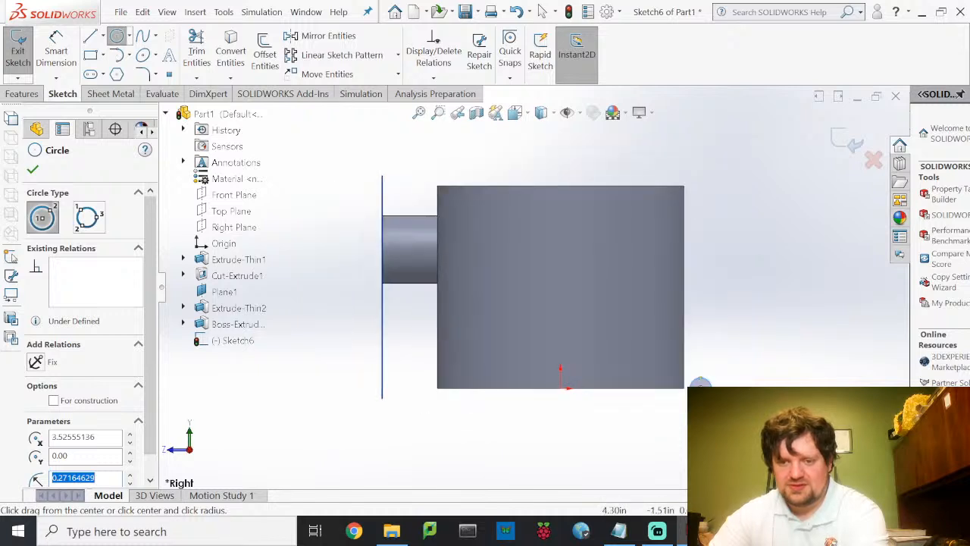
pyautogui.scroll(-1, 755, 454)
pyautogui.scroll(-4, 650, 334)
pyautogui.scroll(-2, 563, 294)
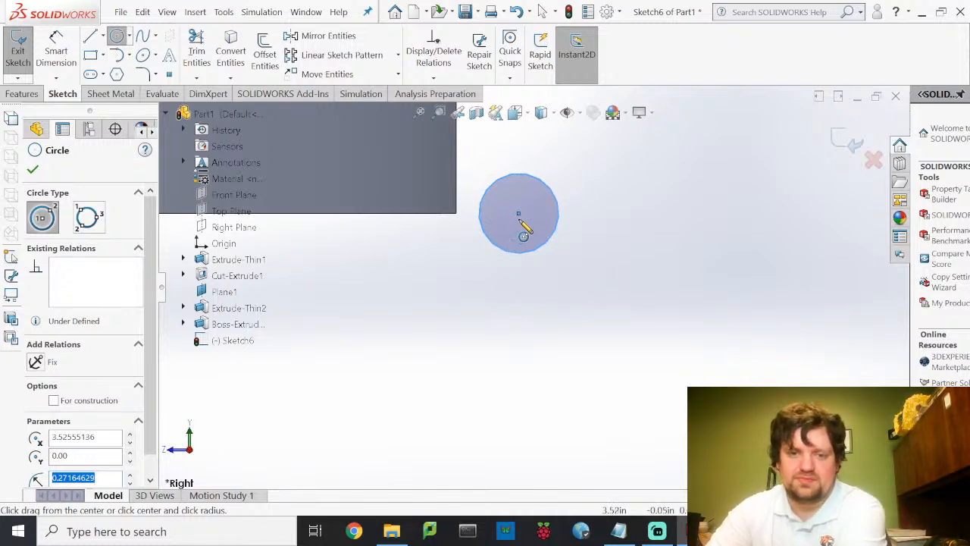
pyautogui.click(522, 212)
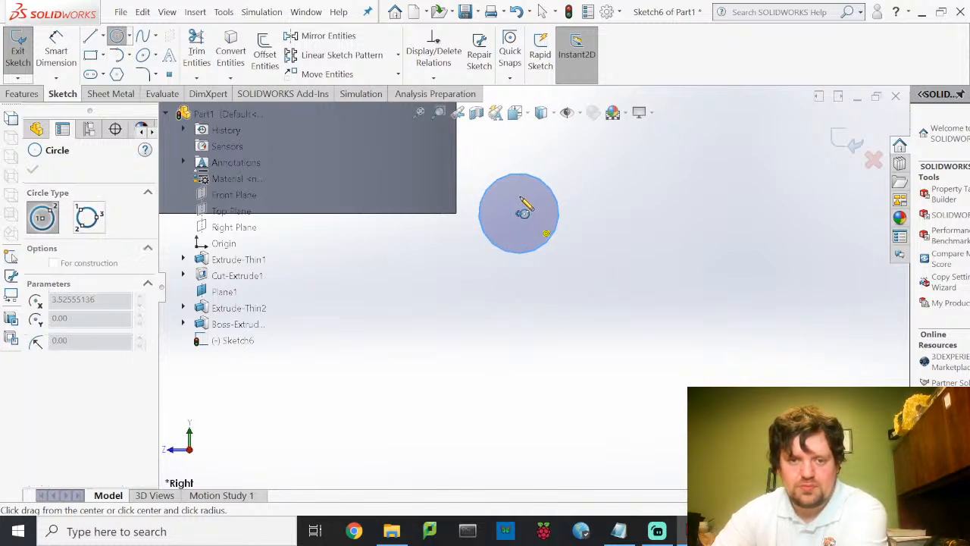
pyautogui.click(522, 251)
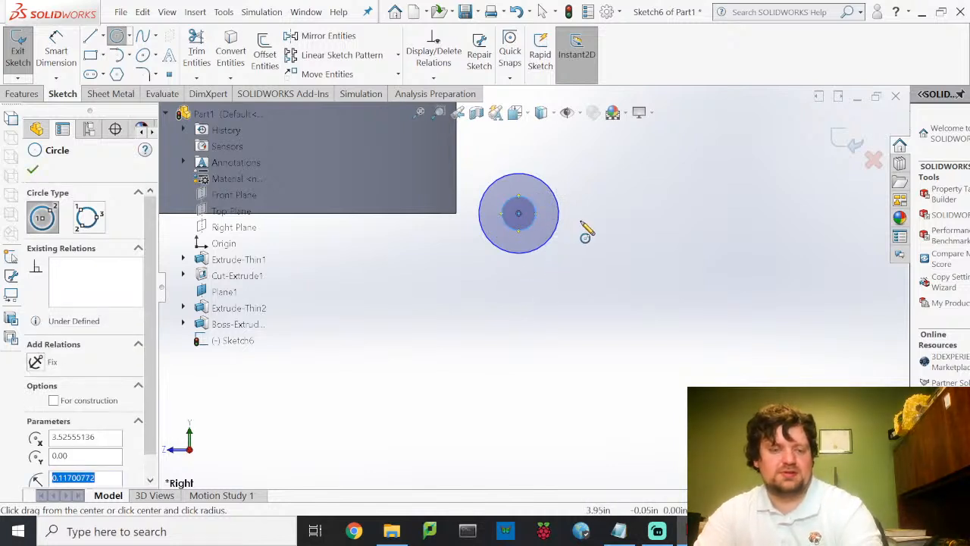
pyautogui.press('Escape')
pyautogui.press('Escape')
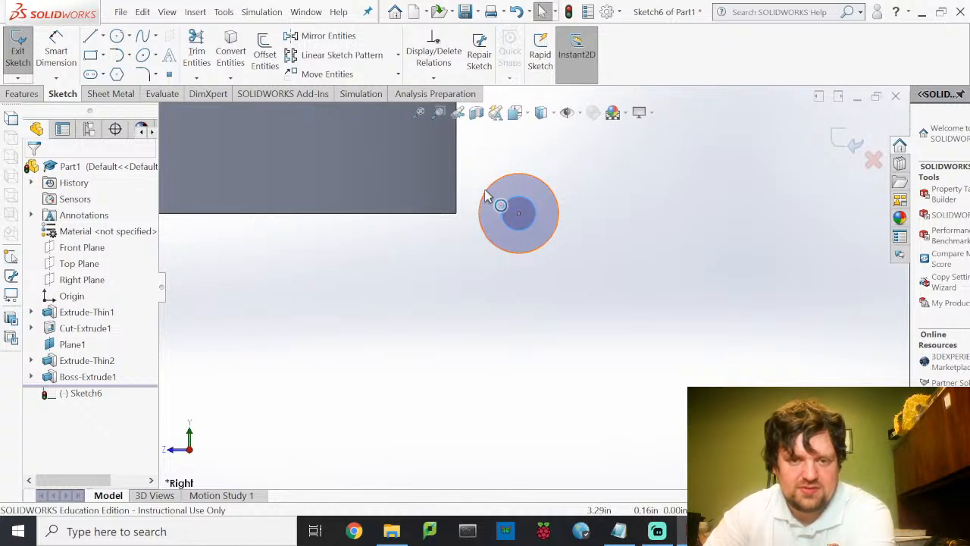
pyautogui.scroll(-2, 462, 272)
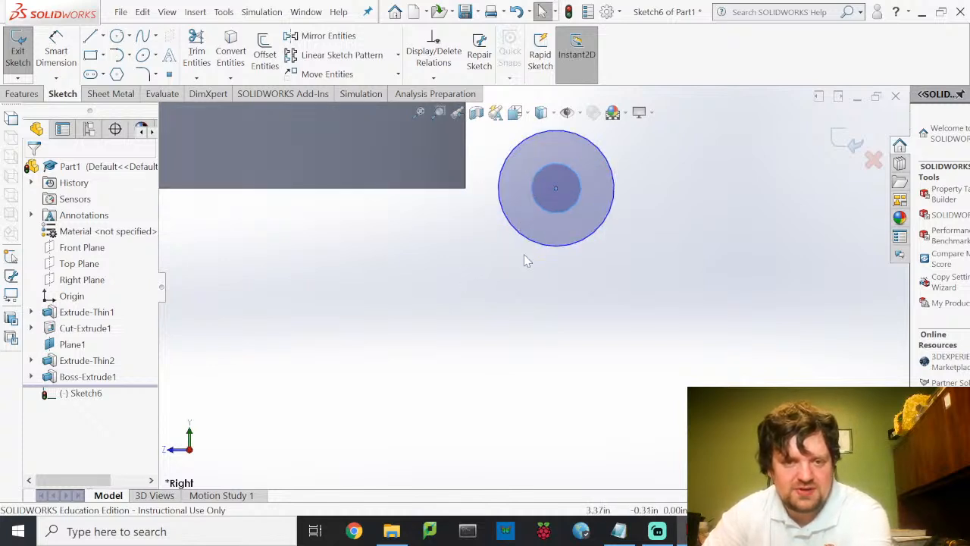
pyautogui.scroll(3, 527, 257)
pyautogui.scroll(2, 551, 258)
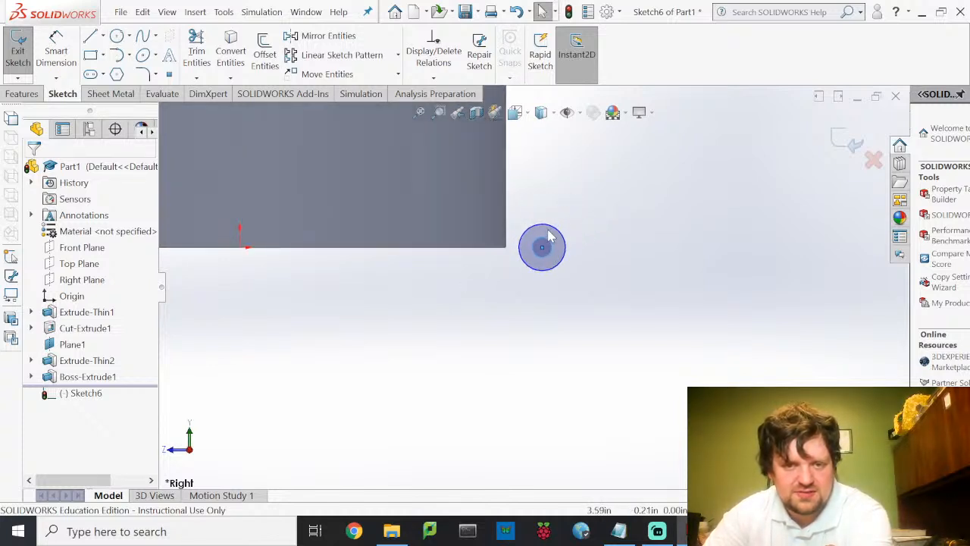
# Add a Horizontal relation between the concentric circles' center point and the origin.
pyautogui.click(543, 248)
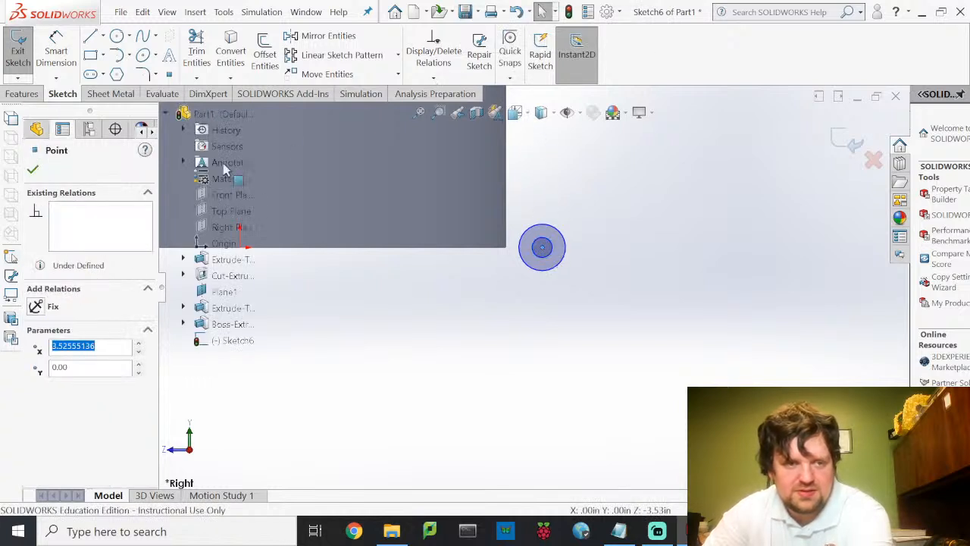
pyautogui.click(112, 219)
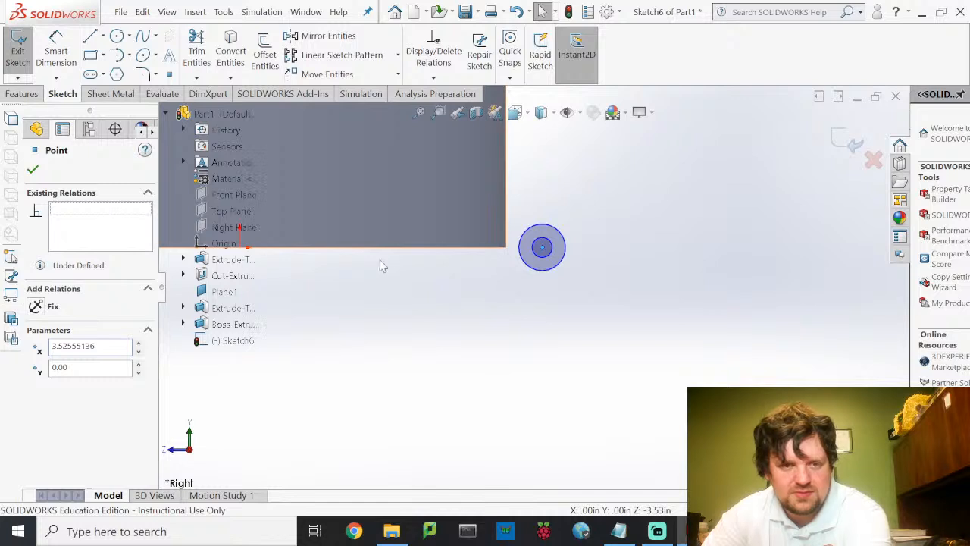
pyautogui.click(543, 250)
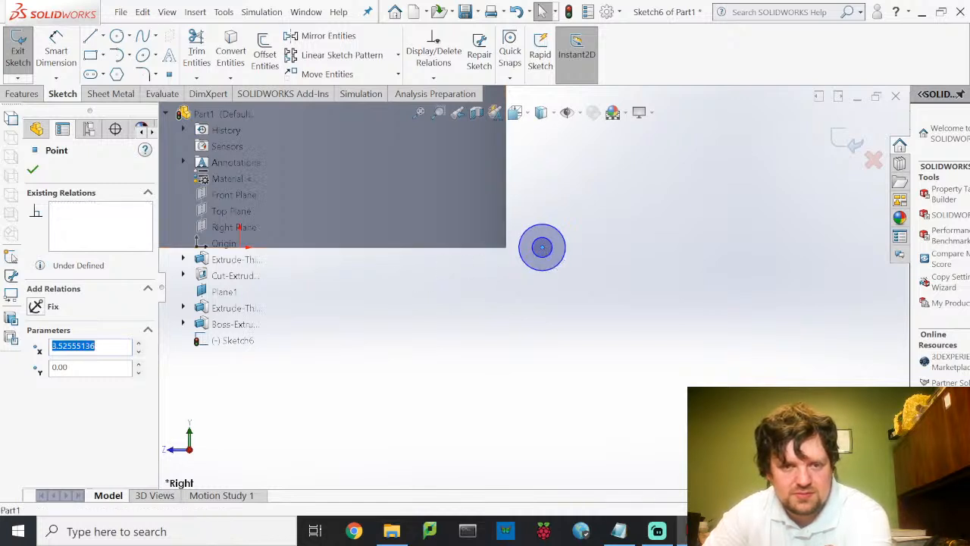
pyautogui.click(240, 247)
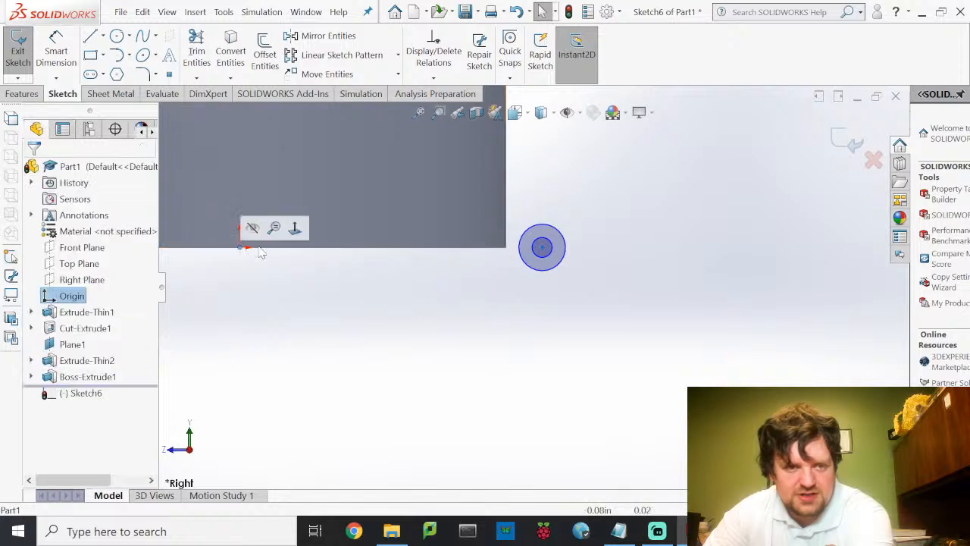
pyautogui.click(541, 249)
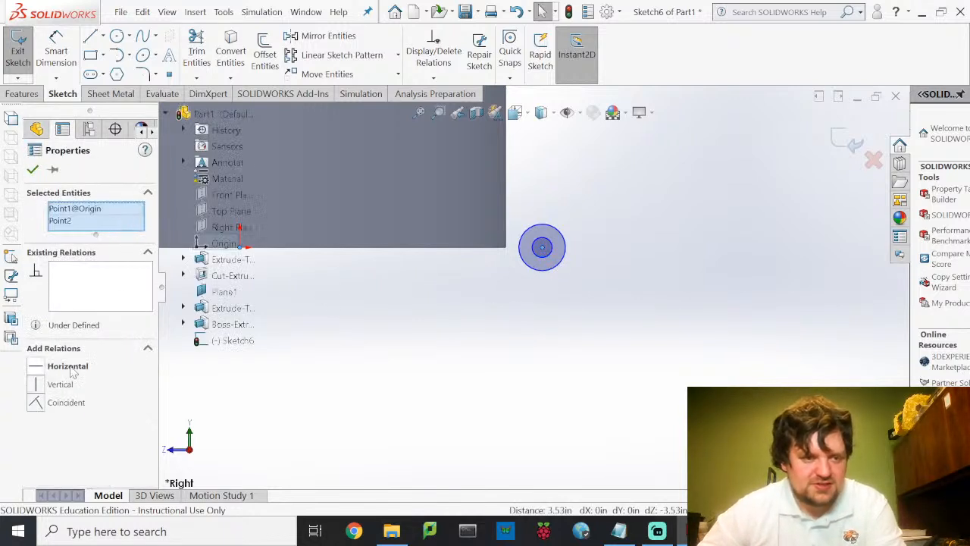
pyautogui.click(38, 370)
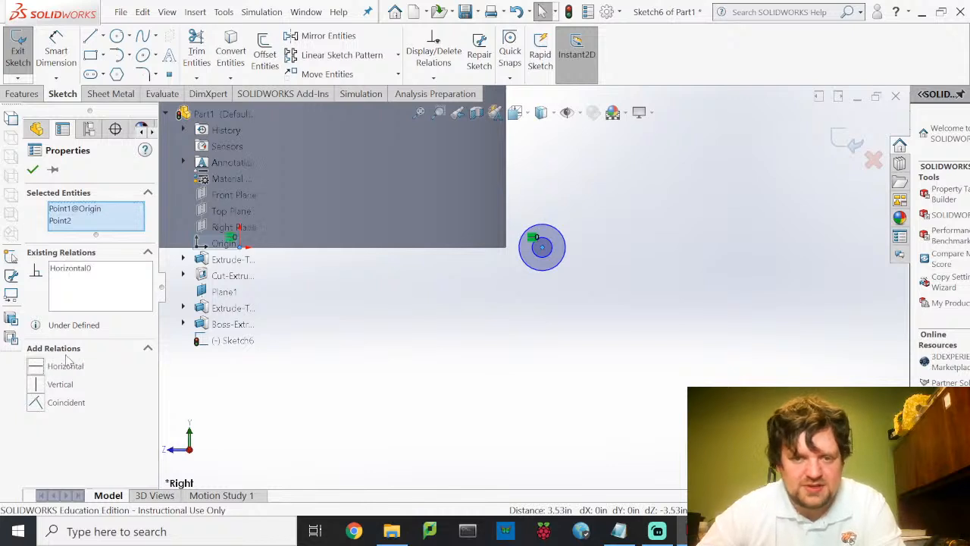
pyautogui.click(33, 170)
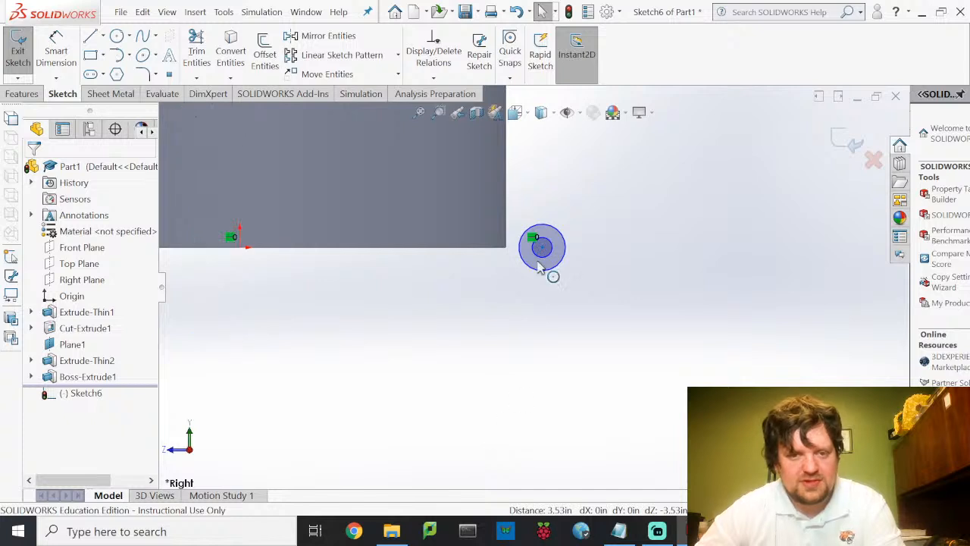
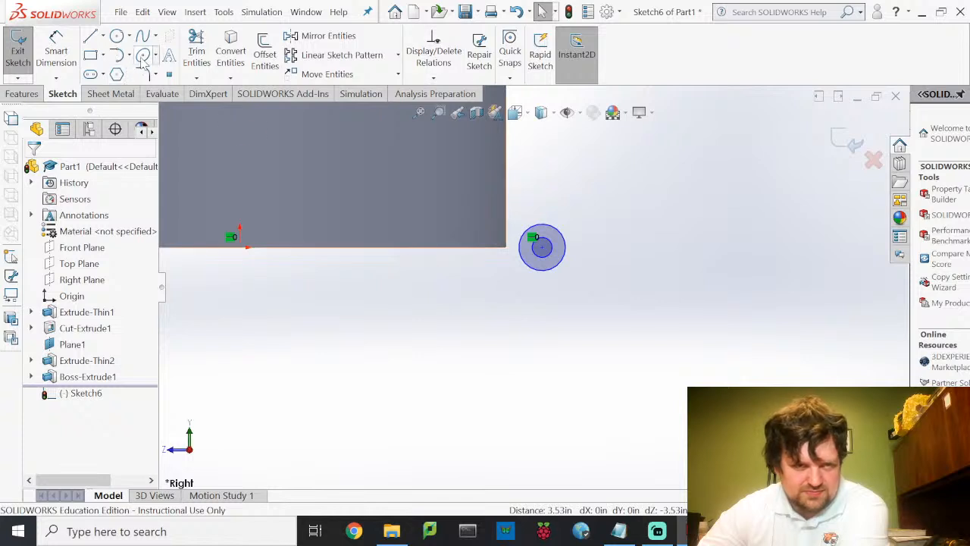
# Try to make the outer circle tangent to the bin's vertical silhouette edge with an added relation.
pyautogui.click(433, 79)
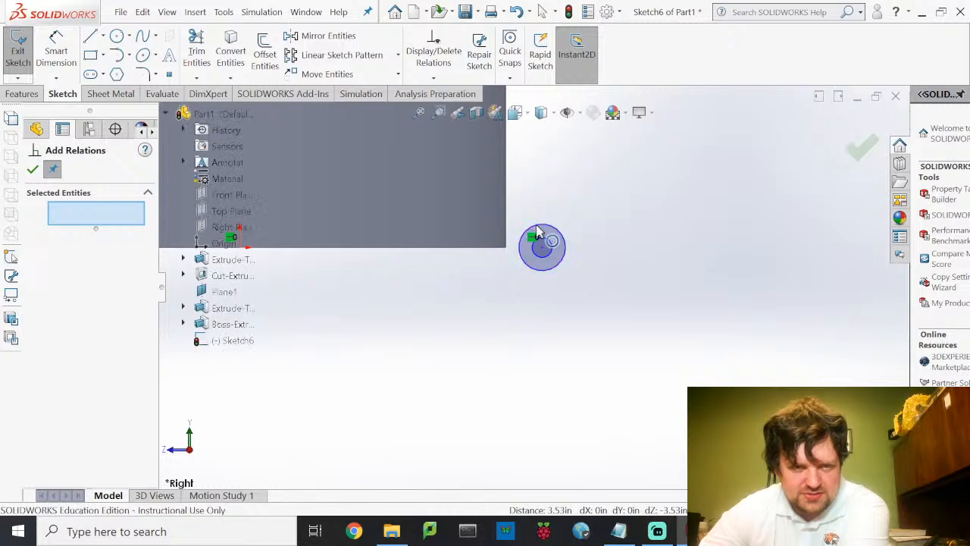
pyautogui.click(537, 231)
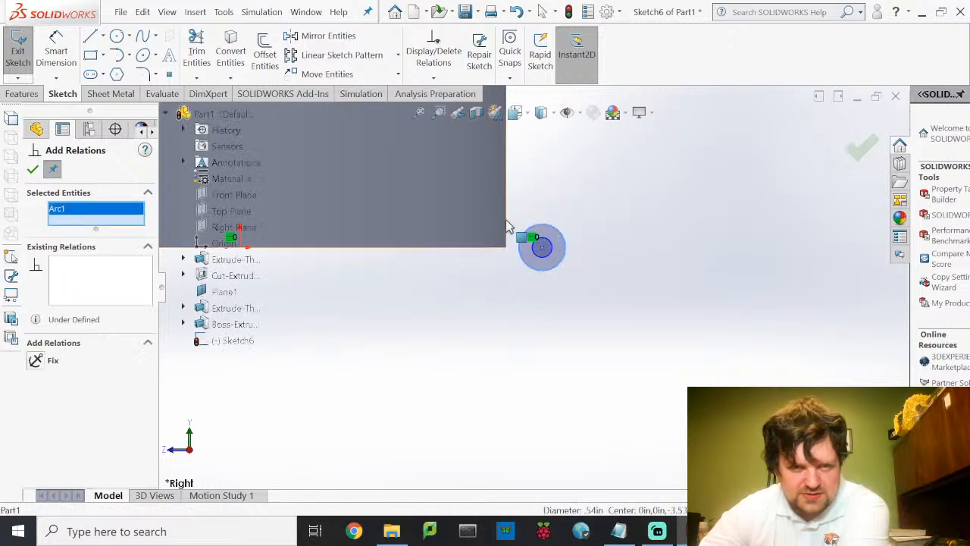
pyautogui.click(508, 228)
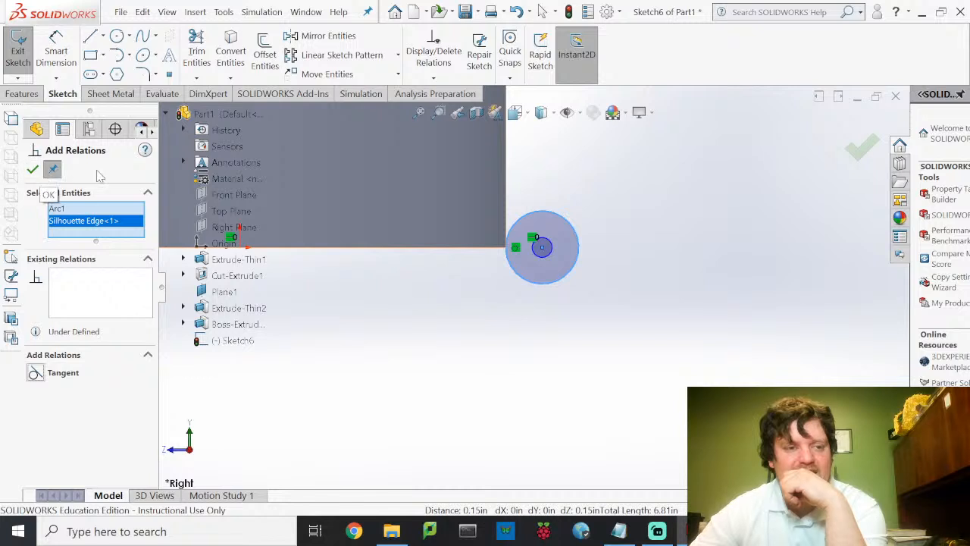
pyautogui.click(35, 170)
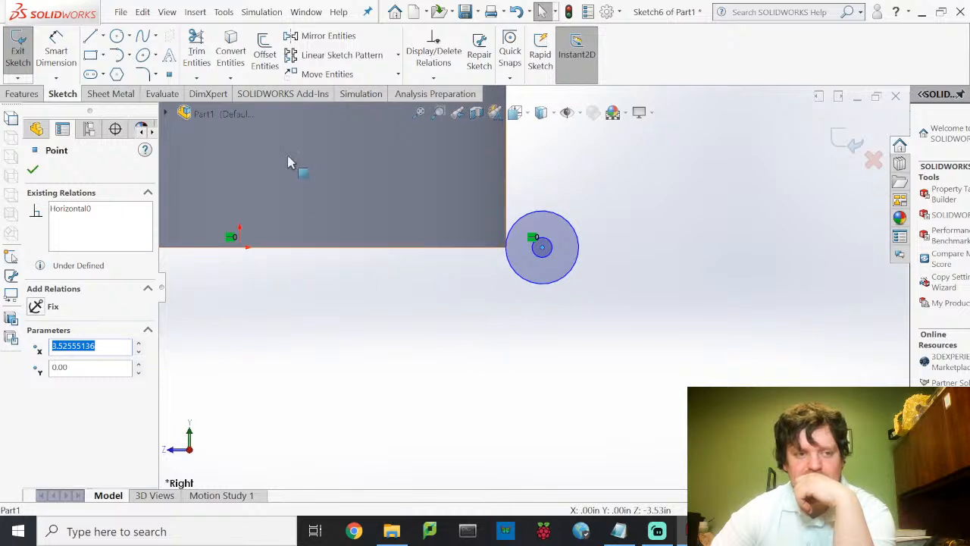
# Dimension the horizontal distance from the origin to the circles' center as 3.25 in.
pyautogui.click(56, 52)
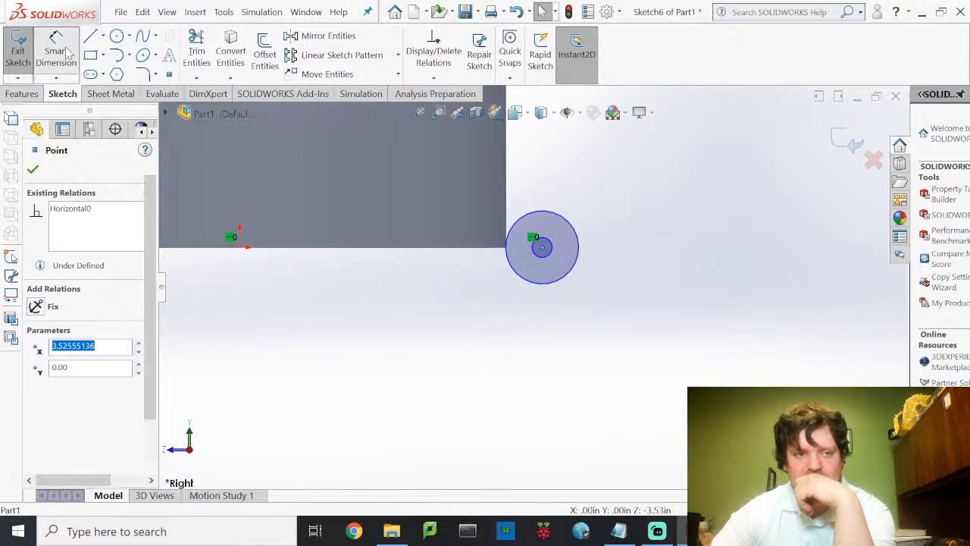
pyautogui.click(240, 248)
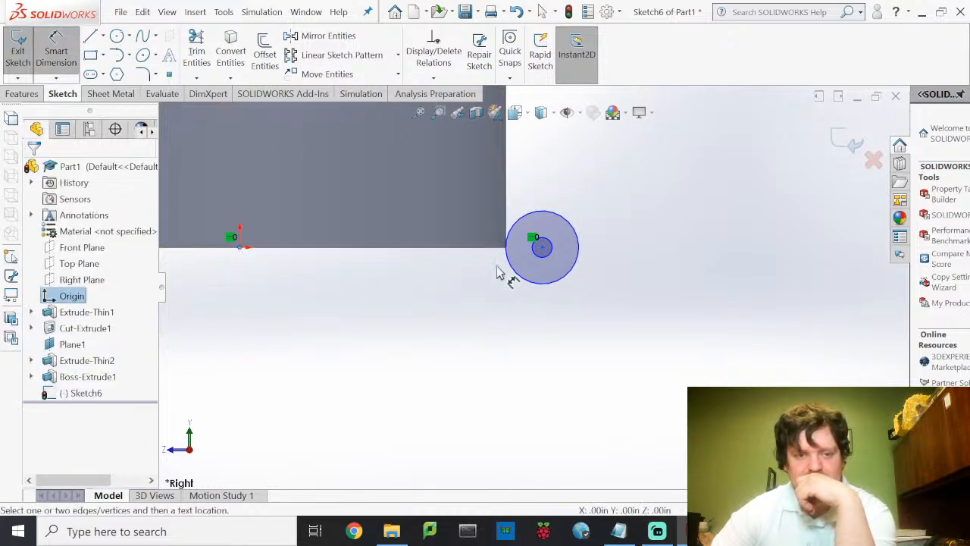
pyautogui.click(542, 248)
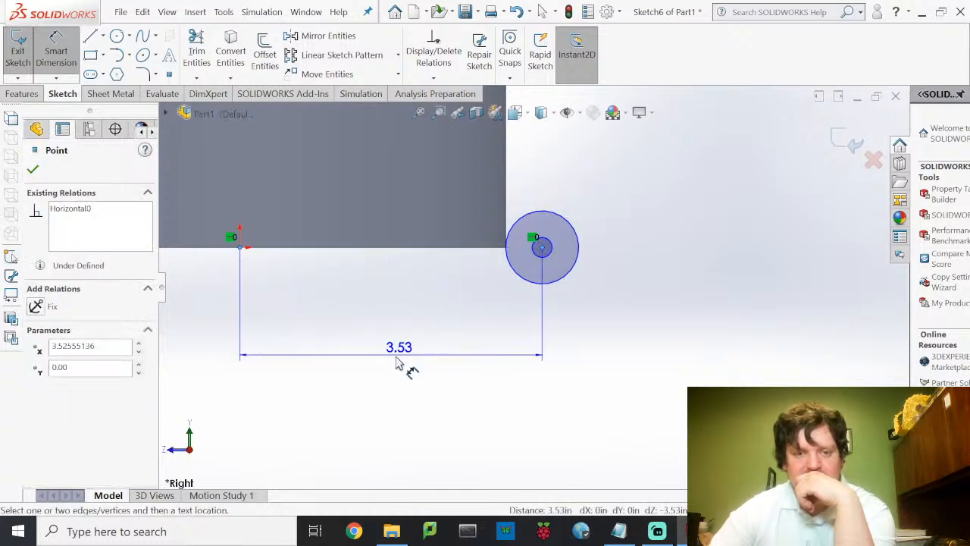
pyautogui.click(393, 353)
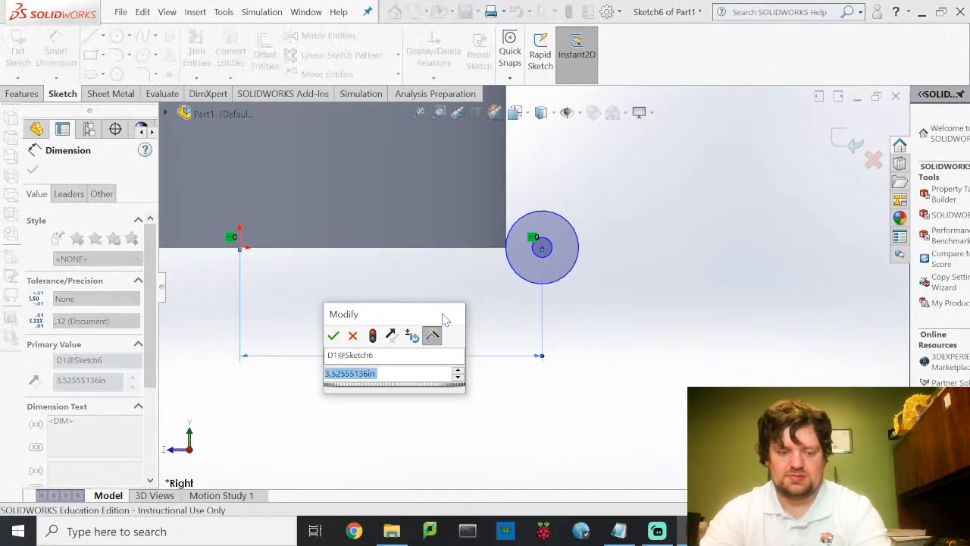
pyautogui.write('3.25')
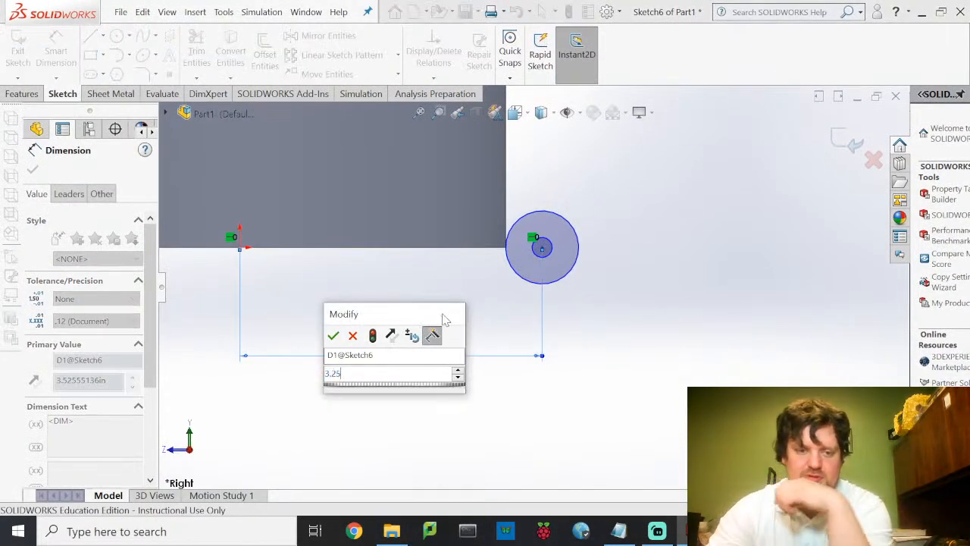
pyautogui.press('Escape')
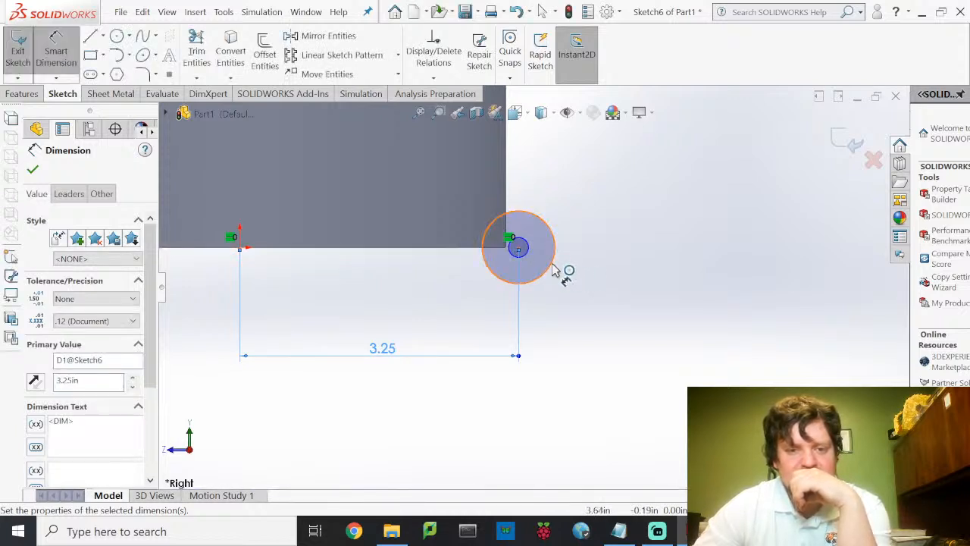
# Dimension the outer circle's diameter as 0.25 in.
pyautogui.click(594, 299)
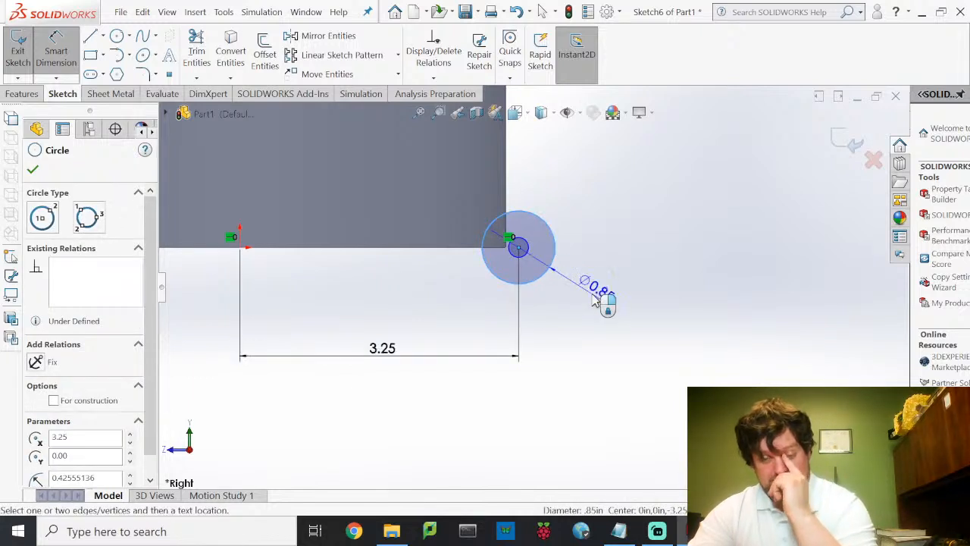
pyautogui.click(594, 299)
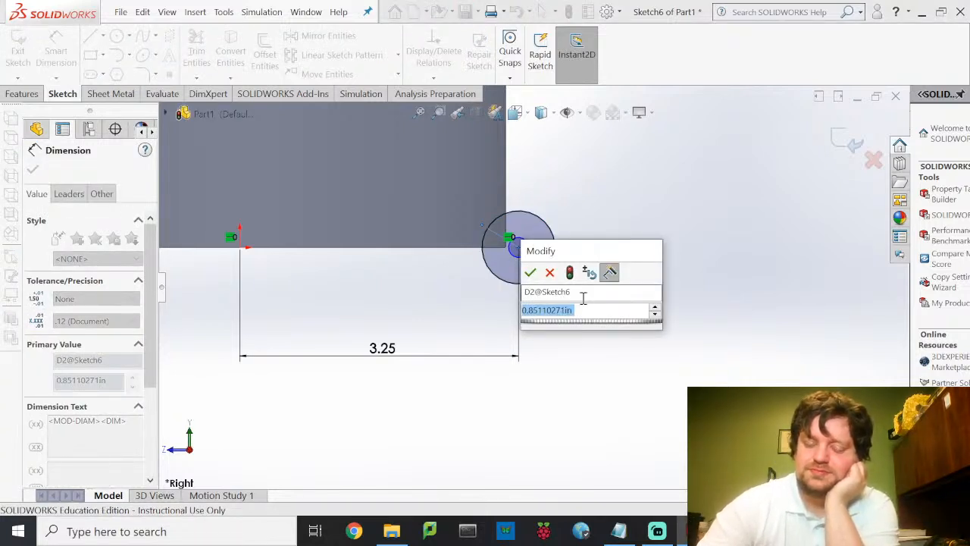
pyautogui.write('0.25')
pyautogui.press('Return')
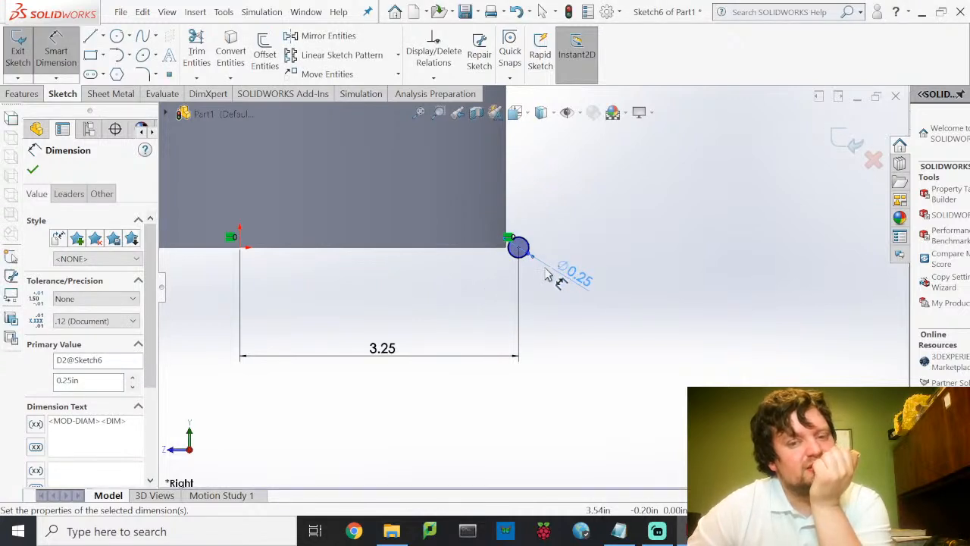
# Change the outer circle's diameter dimension to 0.50 in.
pyautogui.scroll(2, 509, 237)
pyautogui.scroll(-2, 514, 250)
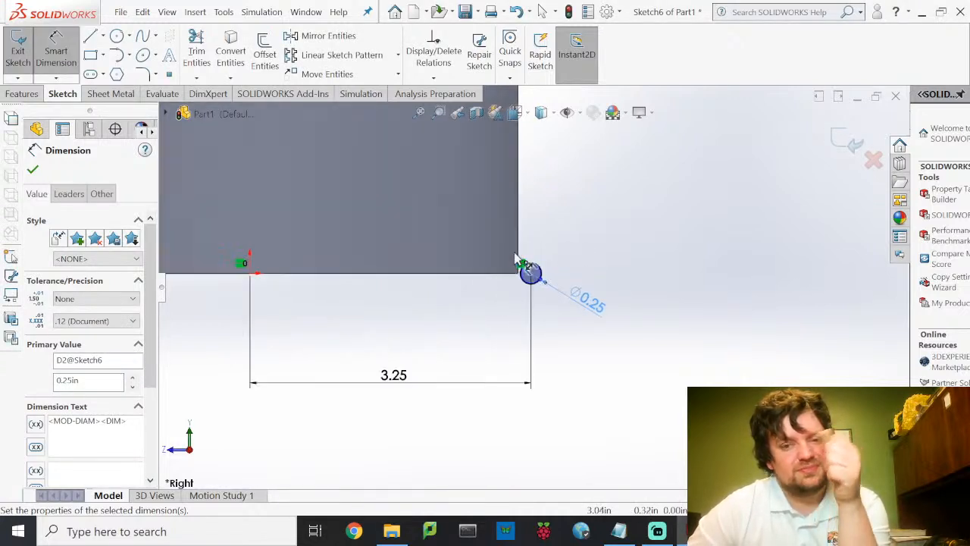
pyautogui.scroll(-2, 516, 255)
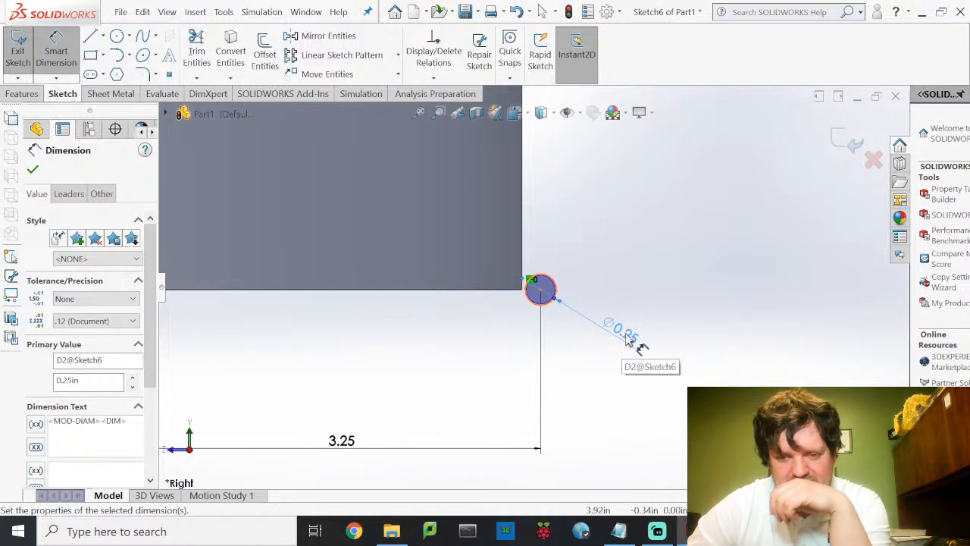
pyautogui.press('Escape')
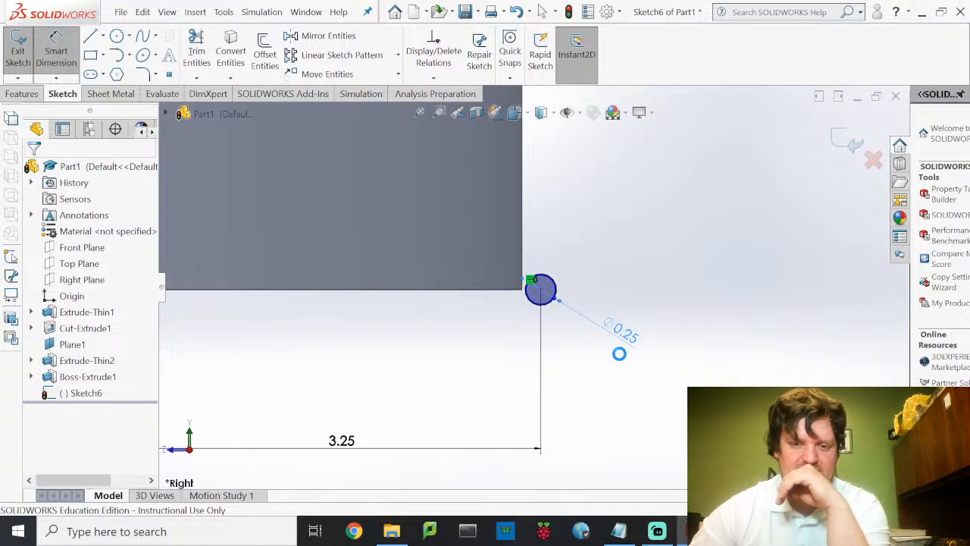
pyautogui.click(586, 328)
pyautogui.doubleClick(606, 331)
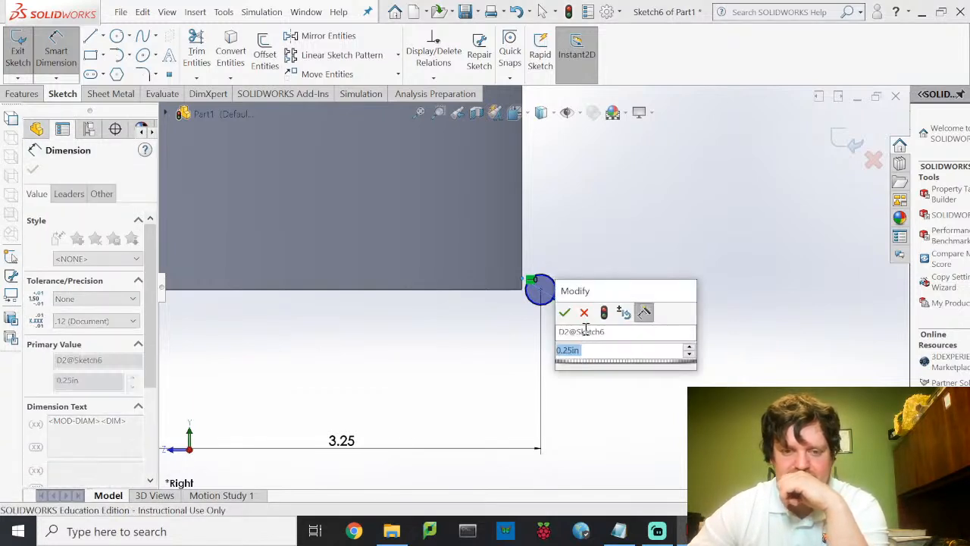
pyautogui.write('0.25')
pyautogui.press('Return')
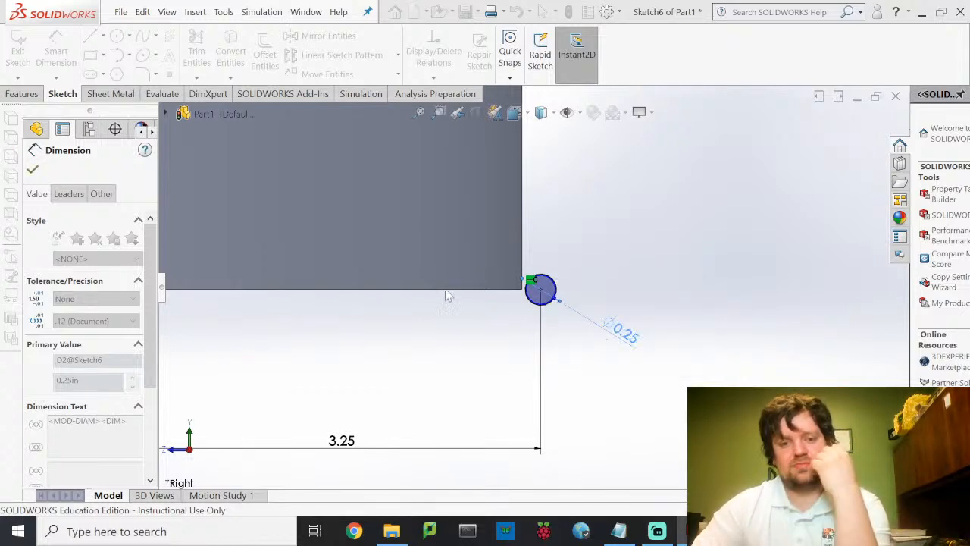
# Dimension the inner circle's diameter as 0.25 in and finish the dimension.
pyautogui.click(553, 281)
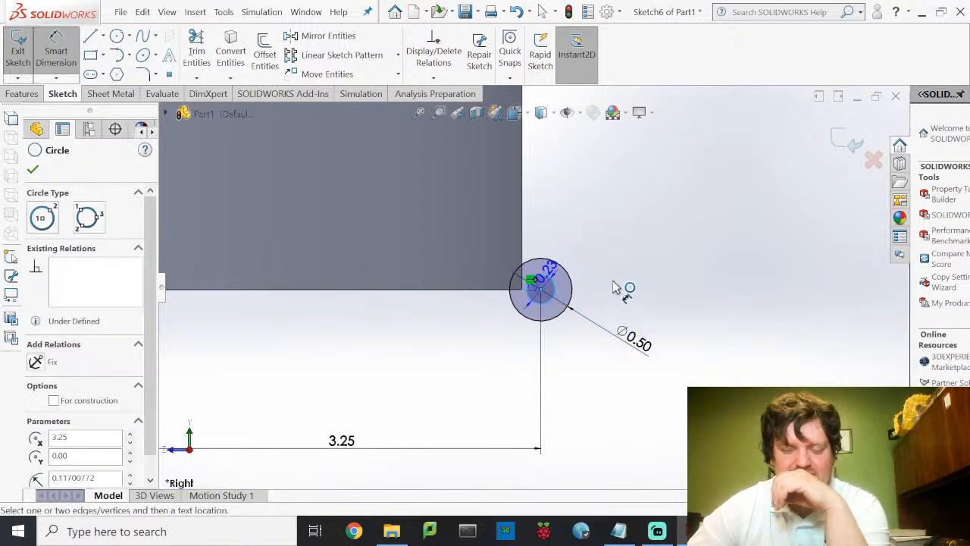
pyautogui.click(648, 285)
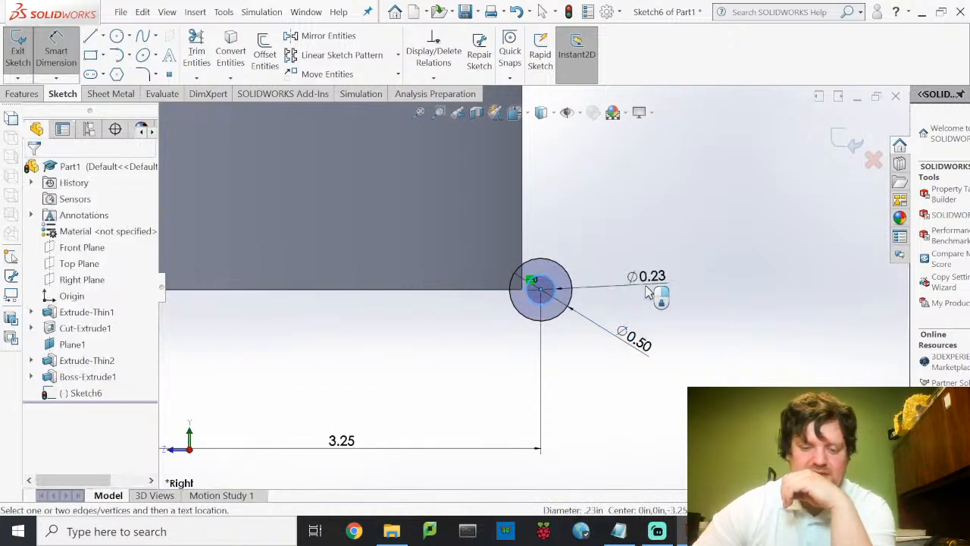
pyautogui.doubleClick(648, 282)
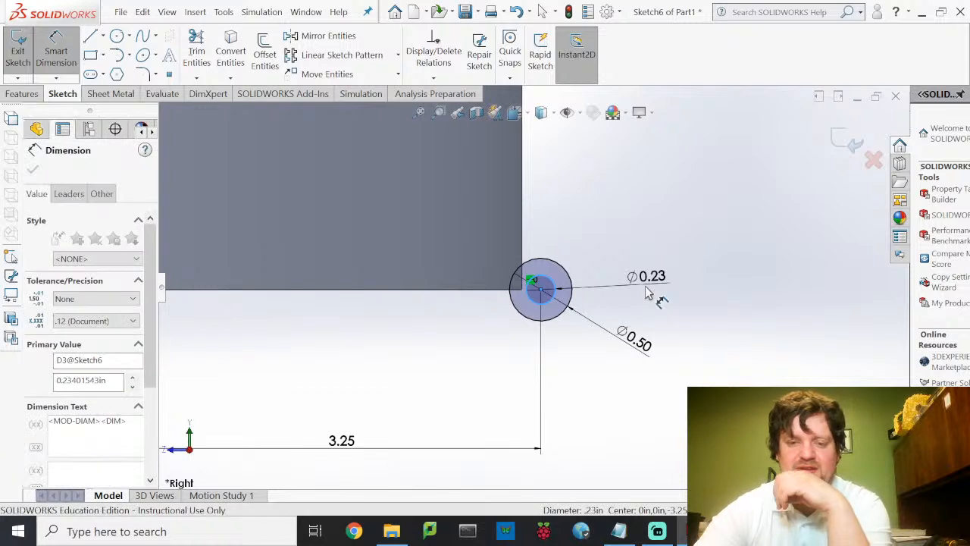
pyautogui.write('0.')
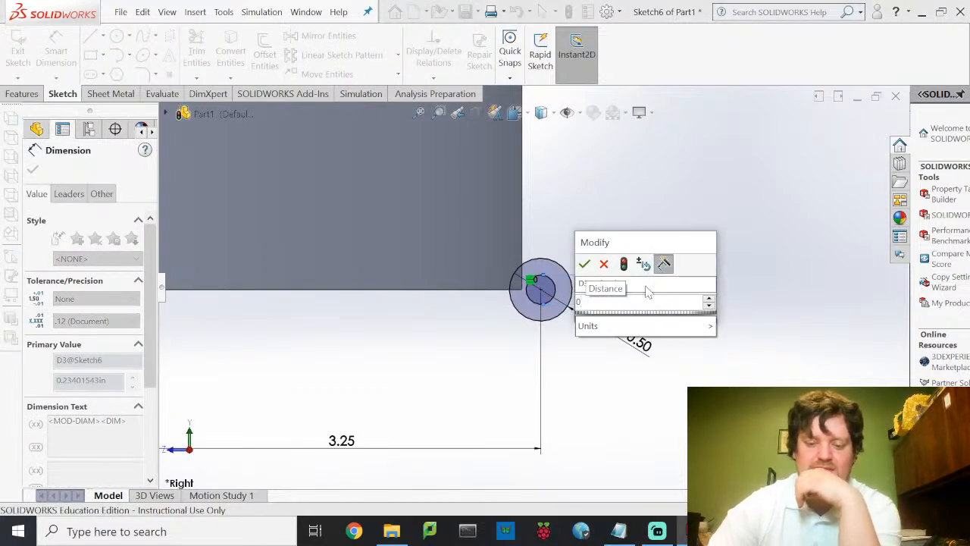
pyautogui.write('25')
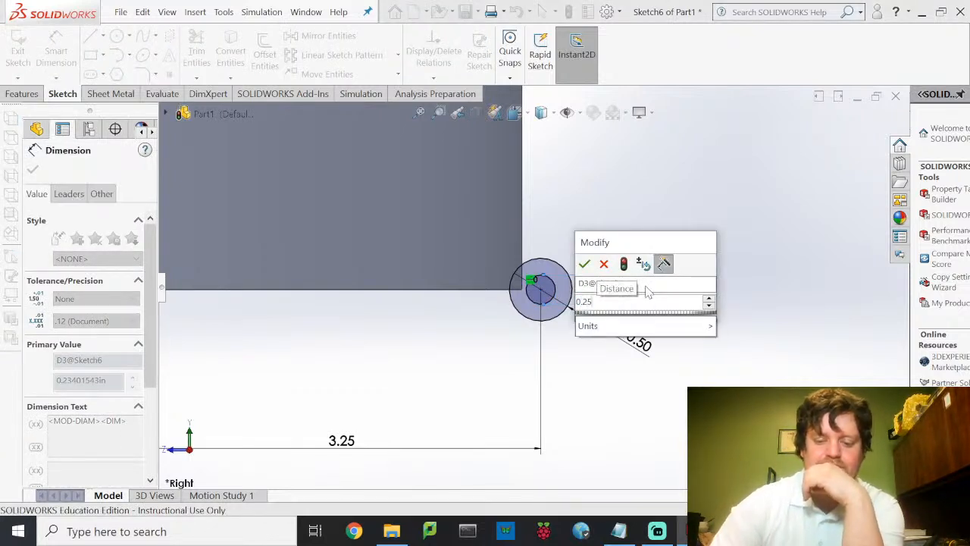
pyautogui.press('Return')
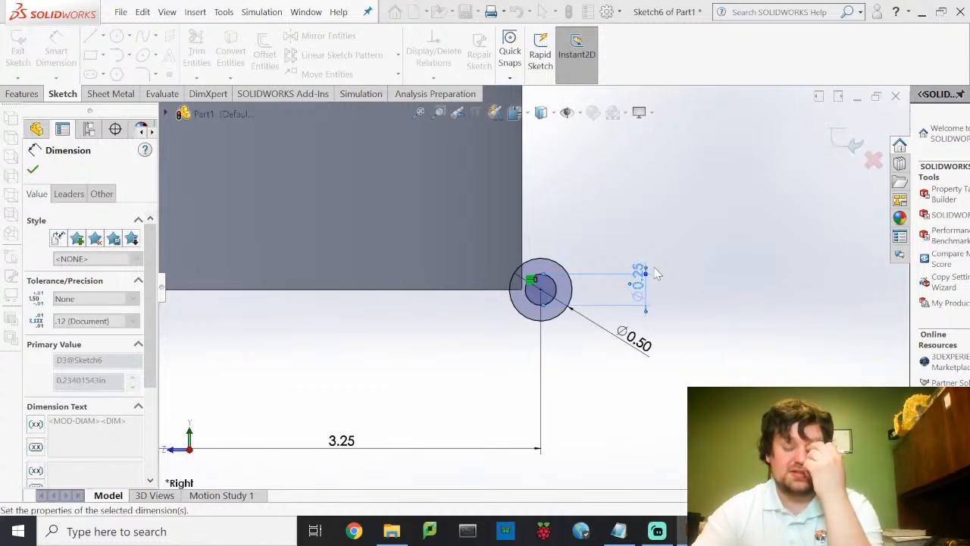
pyautogui.click(33, 172)
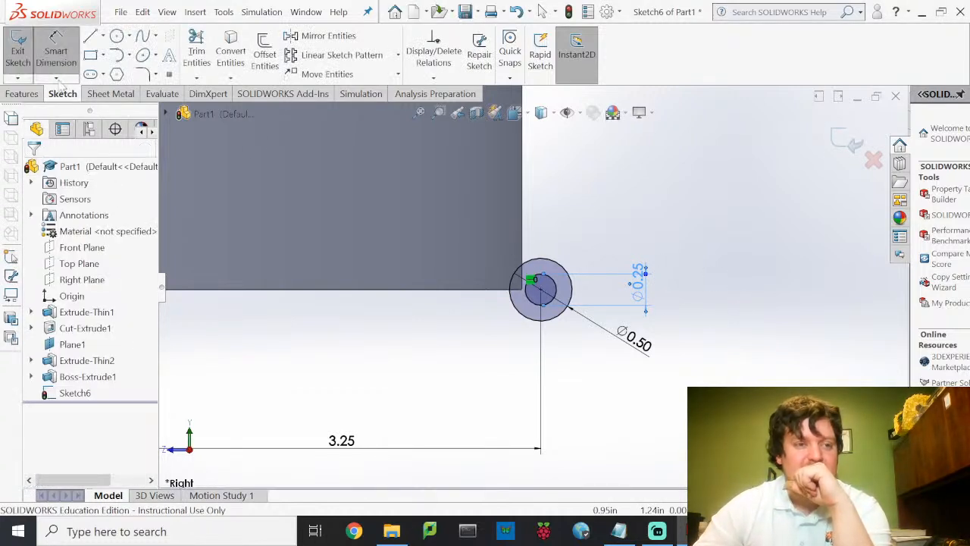
# Extrude the concentric-circle ring sketch at the cylinder's edge 0.50 in as a Mid Plane boss merged with the body.
pyautogui.click(19, 49)
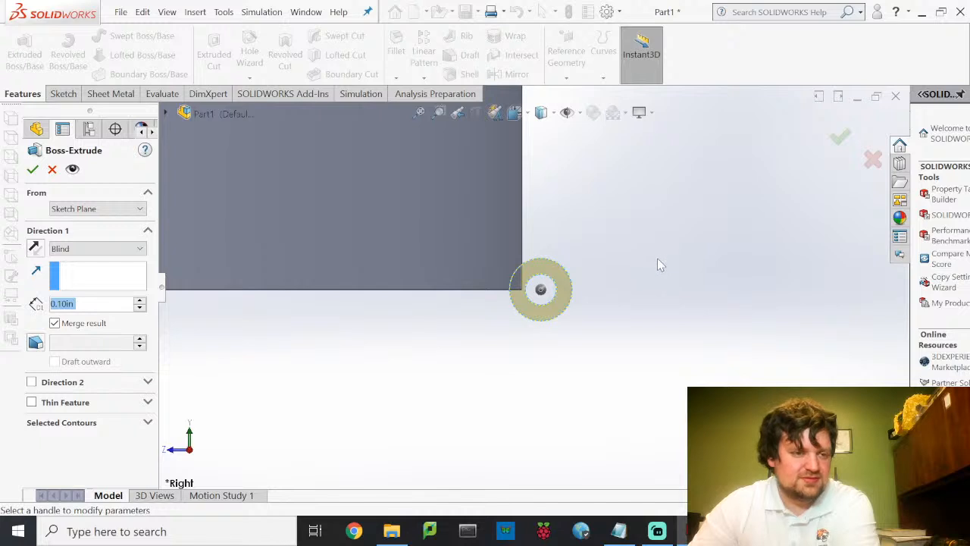
pyautogui.moveTo(646, 287); pyautogui.dragTo(632, 313, button='middle')
pyautogui.click(117, 252)
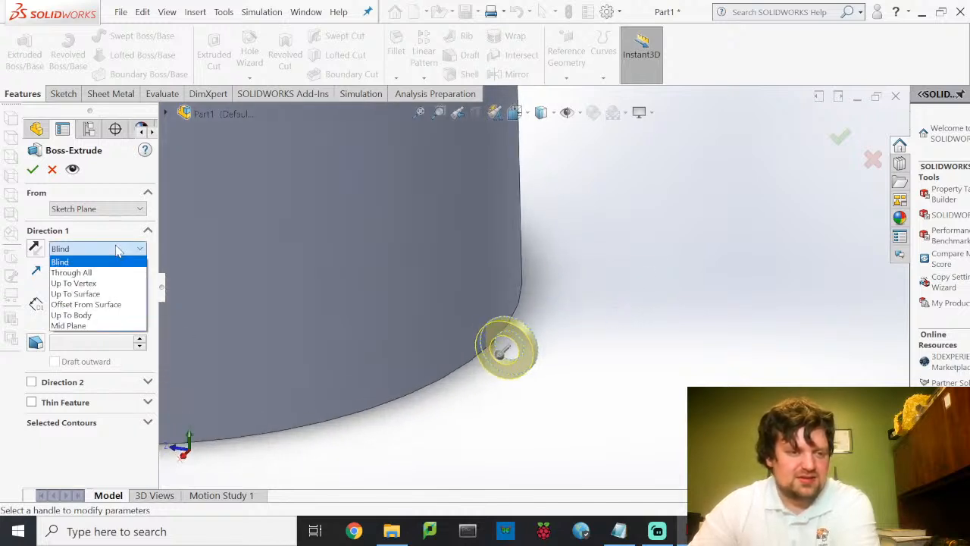
pyautogui.click(98, 331)
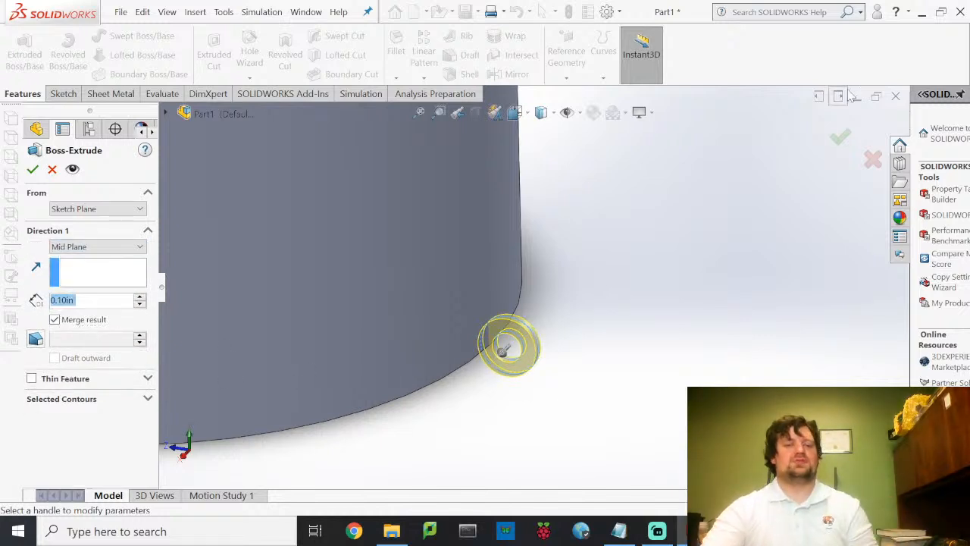
pyautogui.click(102, 301)
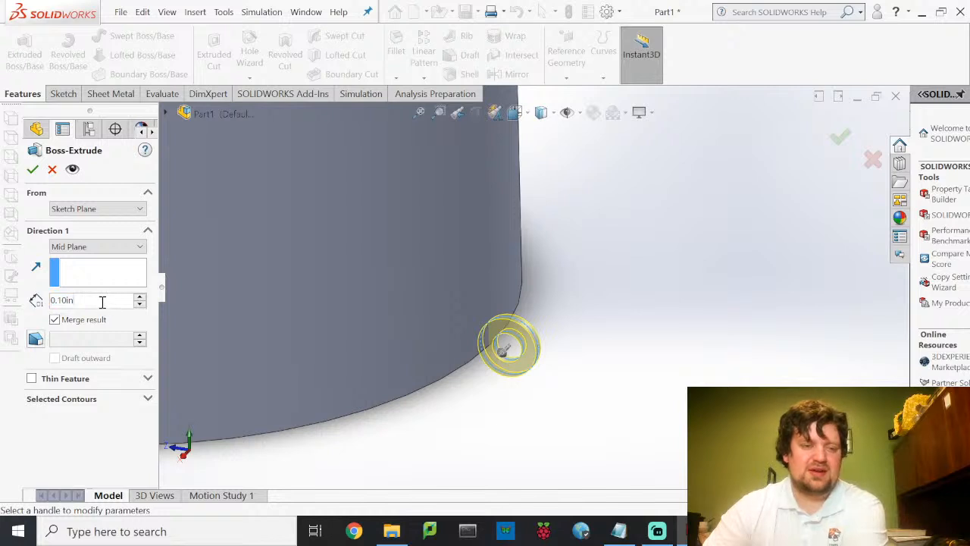
pyautogui.moveTo(102, 301); pyautogui.dragTo(4, 307)
pyautogui.write('0.5')
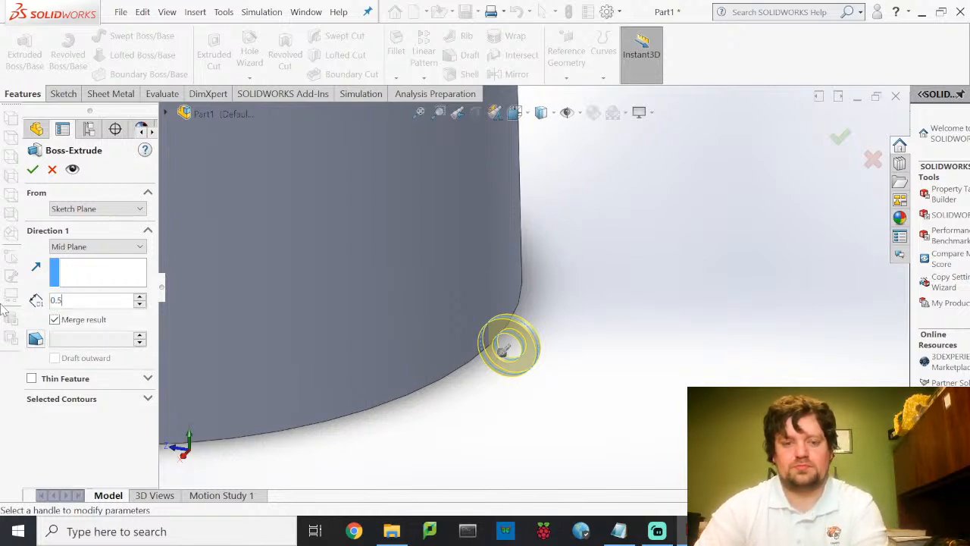
pyautogui.press('Return')
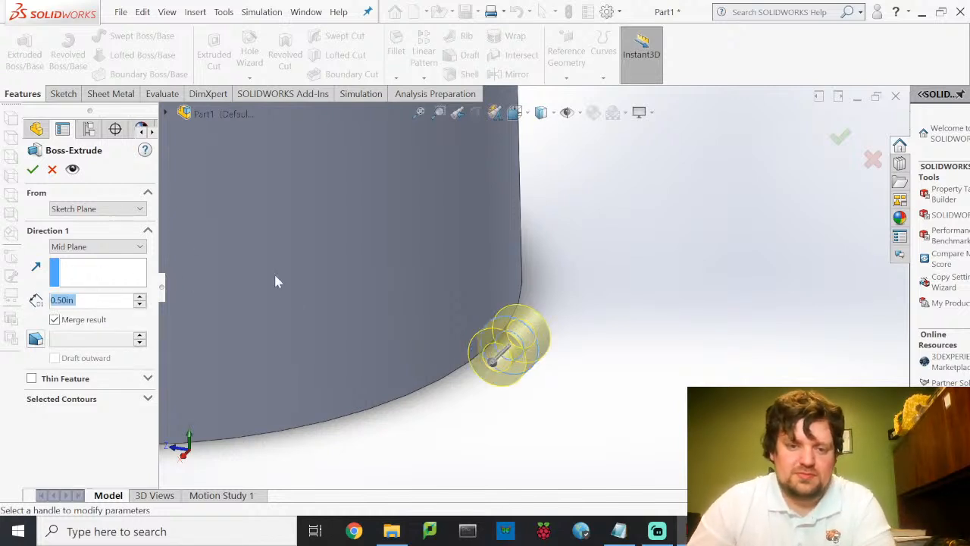
pyautogui.moveTo(401, 303); pyautogui.dragTo(342, 283, button='middle')
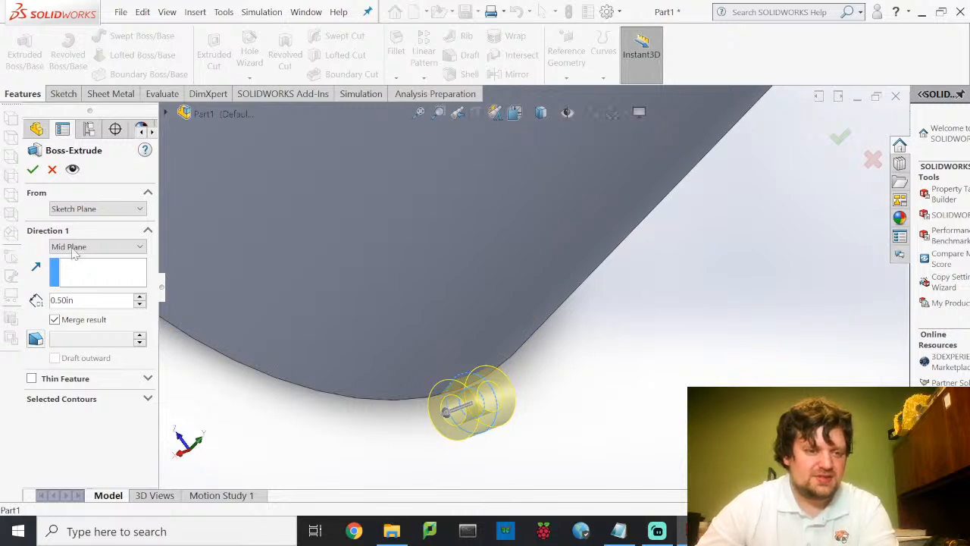
pyautogui.click(33, 169)
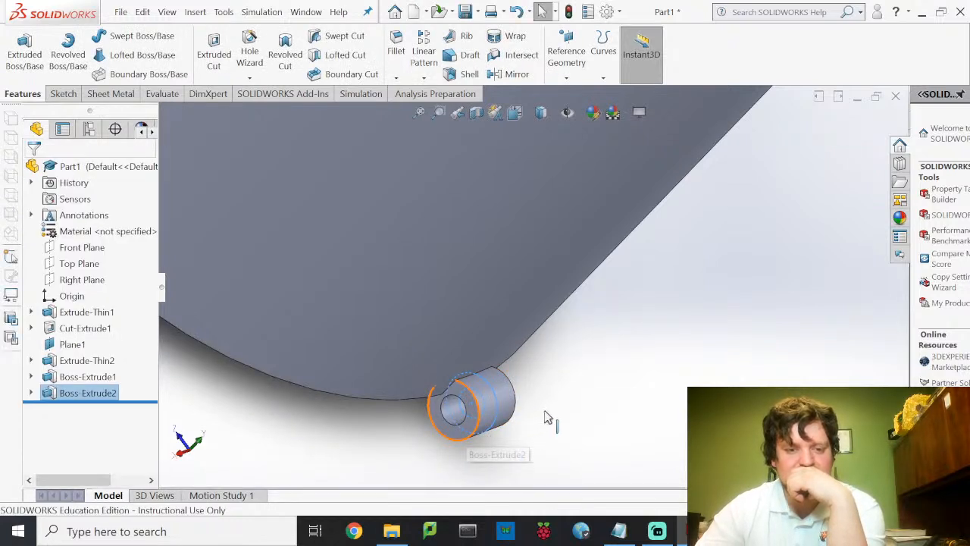
pyautogui.moveTo(551, 410); pyautogui.dragTo(448, 418, button='middle')
pyautogui.moveTo(537, 408); pyautogui.dragTo(429, 409, button='middle')
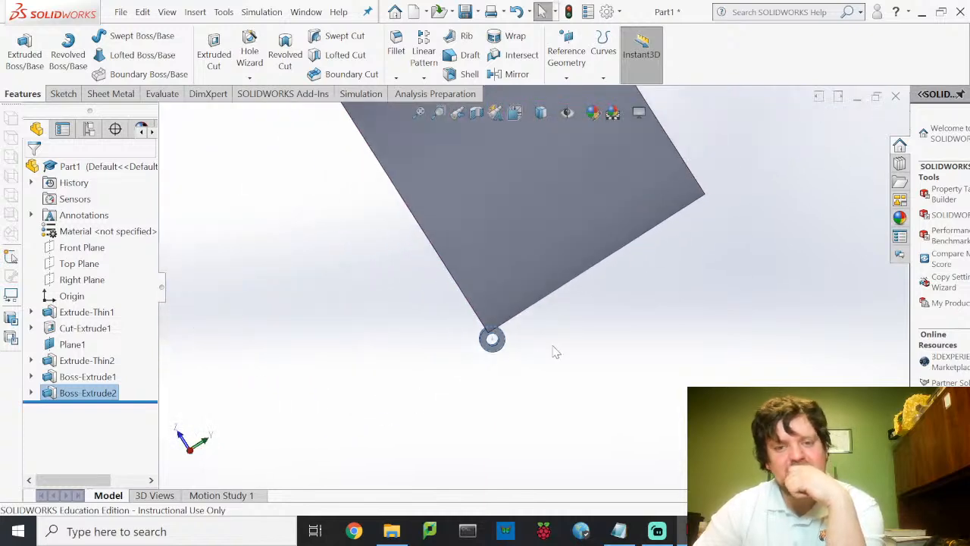
pyautogui.scroll(3, 556, 351)
pyautogui.moveTo(585, 216); pyautogui.dragTo(665, 358, button='middle')
pyautogui.middleClick(583, 229)
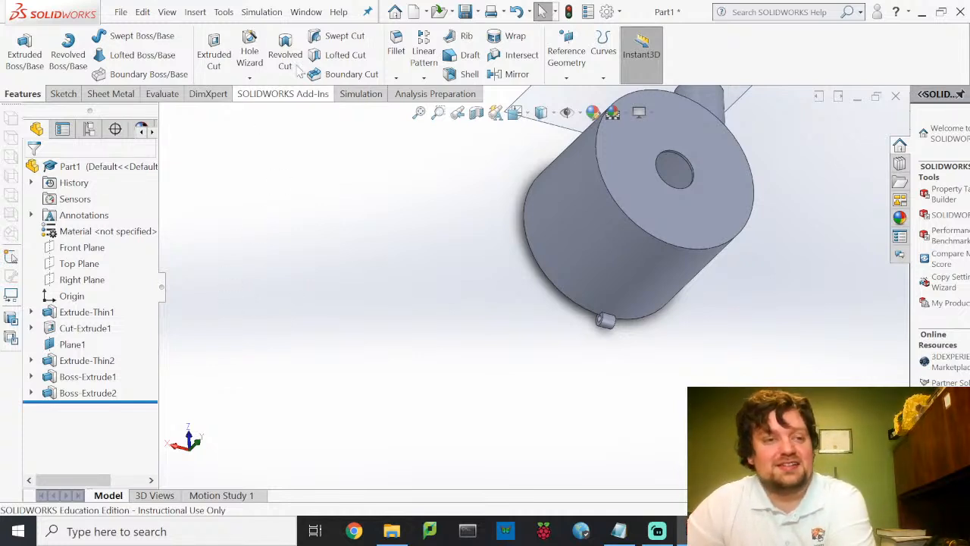
# Save the part as ReservoirBody.SLDPRT in the VC1-4-1-2022 folder.
pyautogui.click(122, 11)
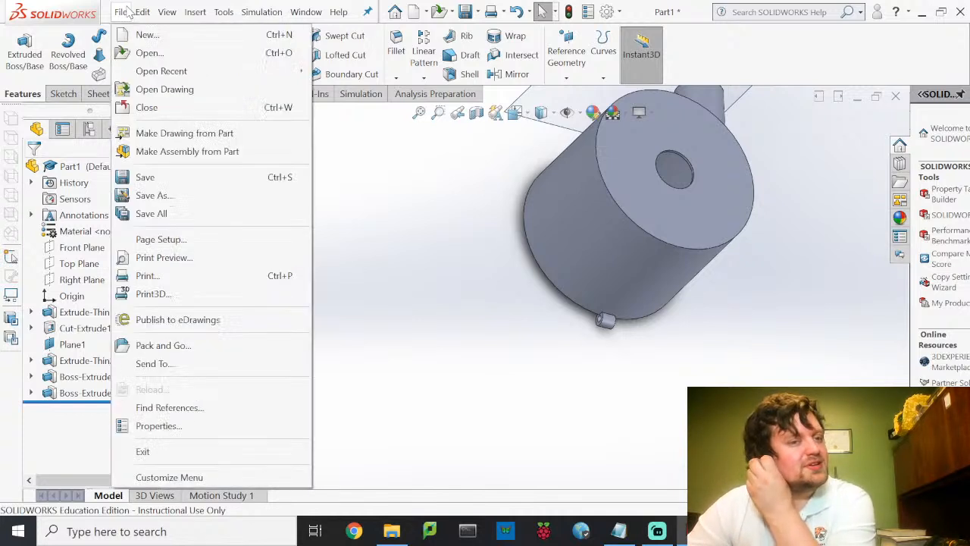
pyautogui.click(148, 178)
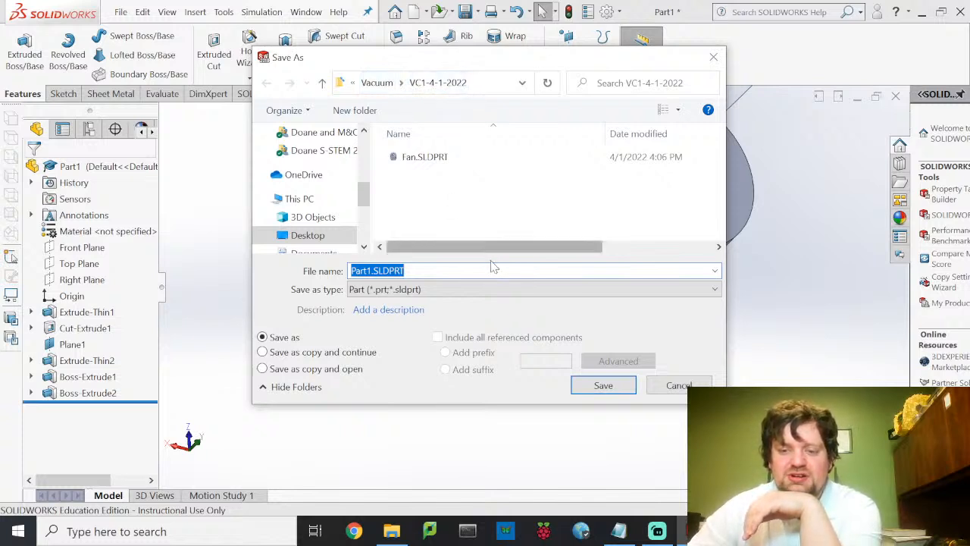
pyautogui.click(375, 270)
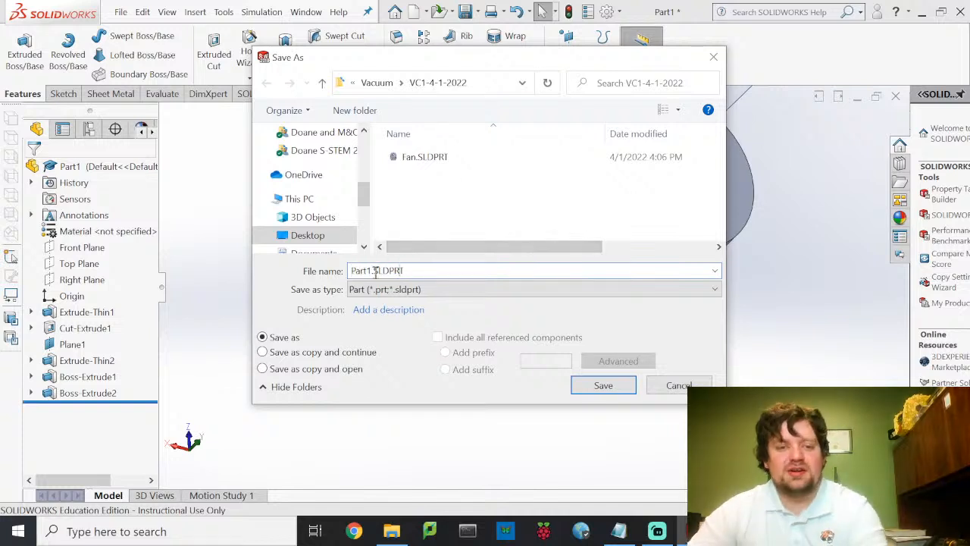
pyautogui.moveTo(362, 270); pyautogui.dragTo(323, 266)
pyautogui.write('Reservo')
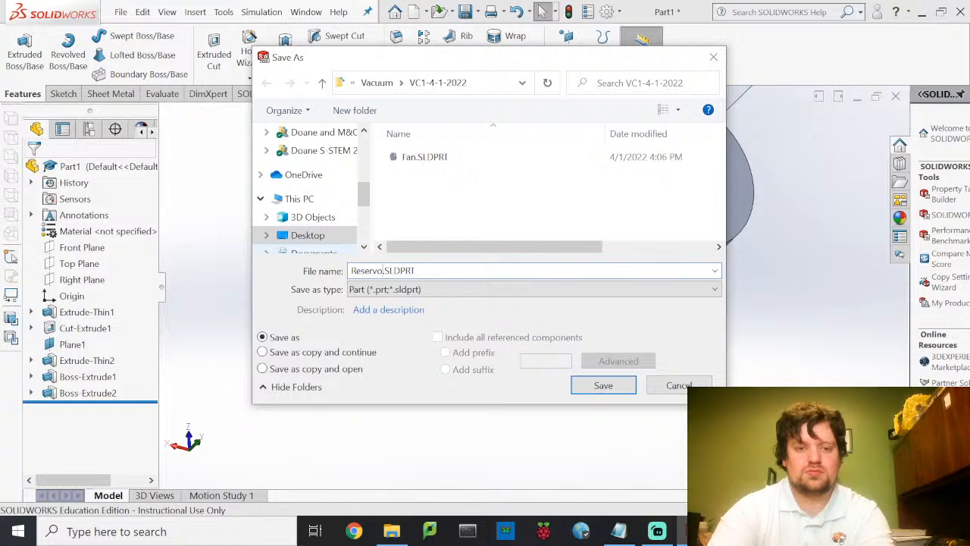
pyautogui.write('irBody')
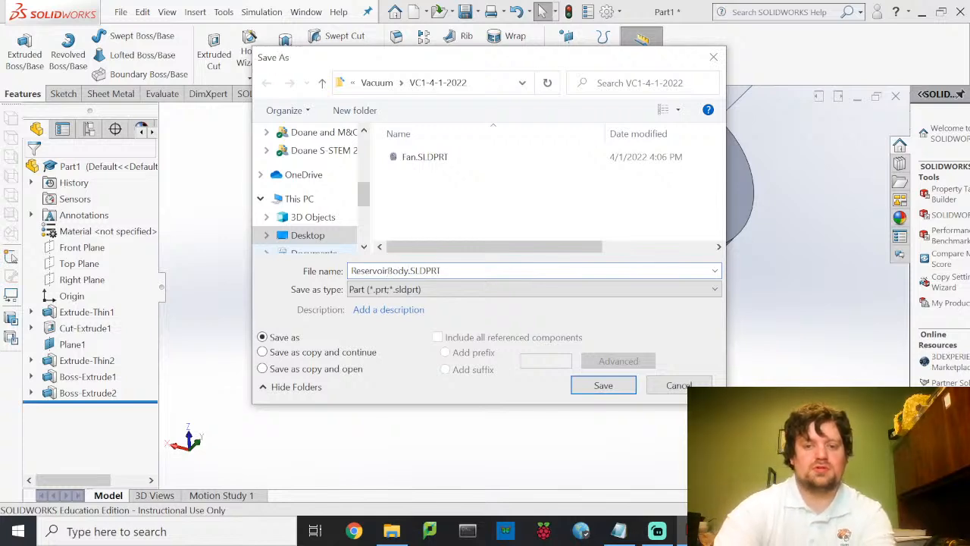
pyautogui.press('Return')
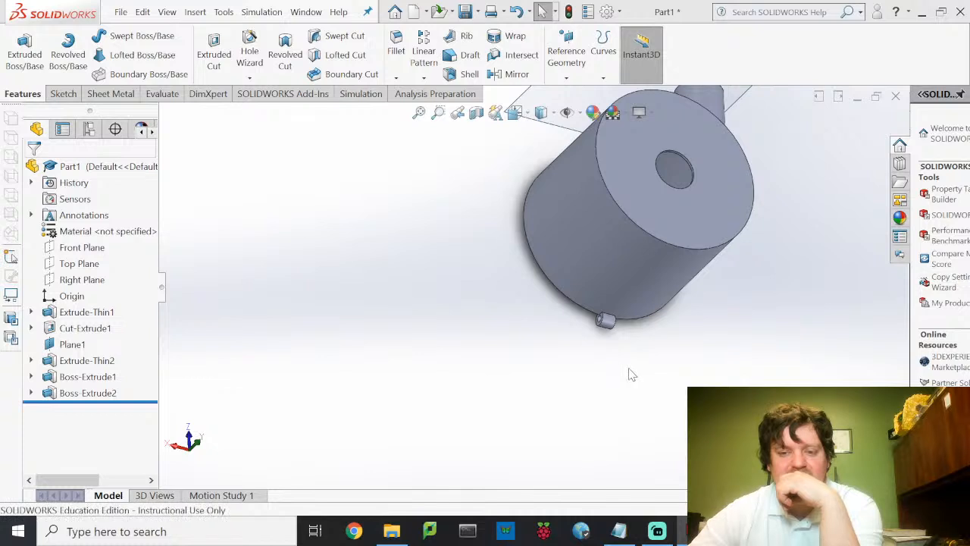
# Create a new part document.
pyautogui.click(121, 12)
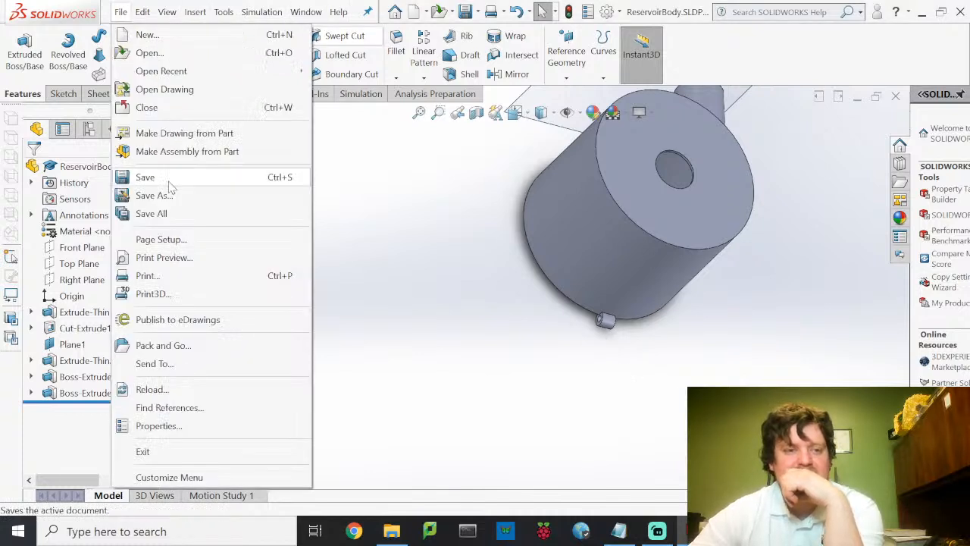
pyautogui.click(188, 38)
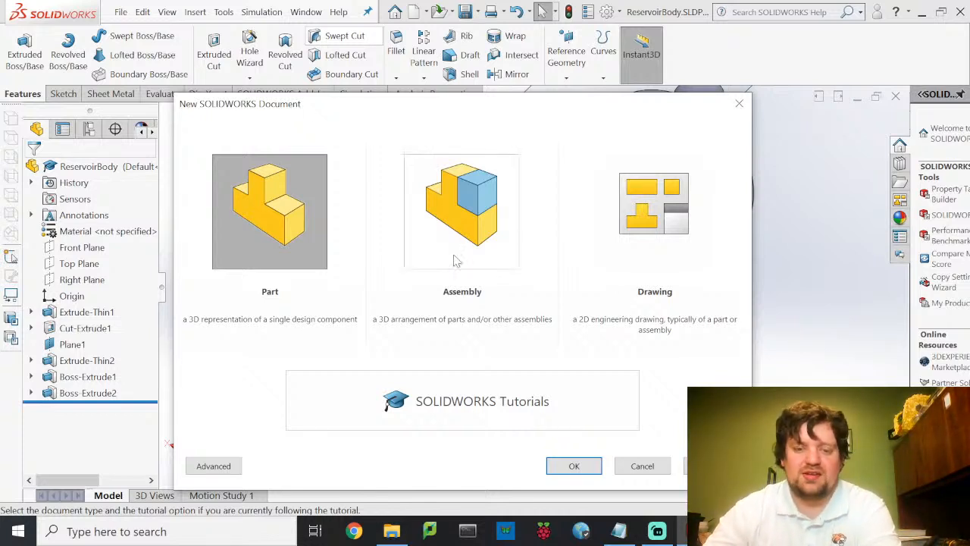
pyautogui.click(567, 467)
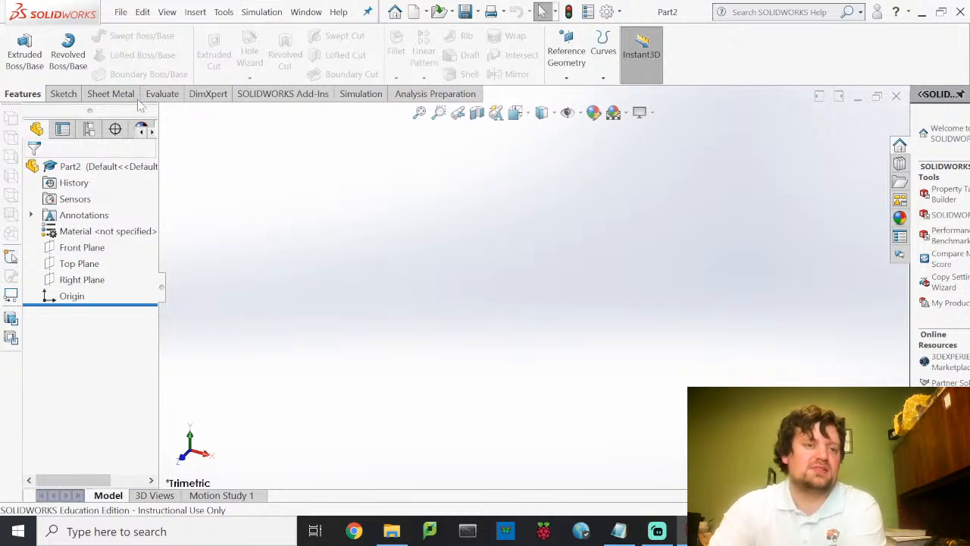
# Sketch a circle with a radius of about 2.06 in on the Top Plane, centred on the origin.
pyautogui.click(64, 94)
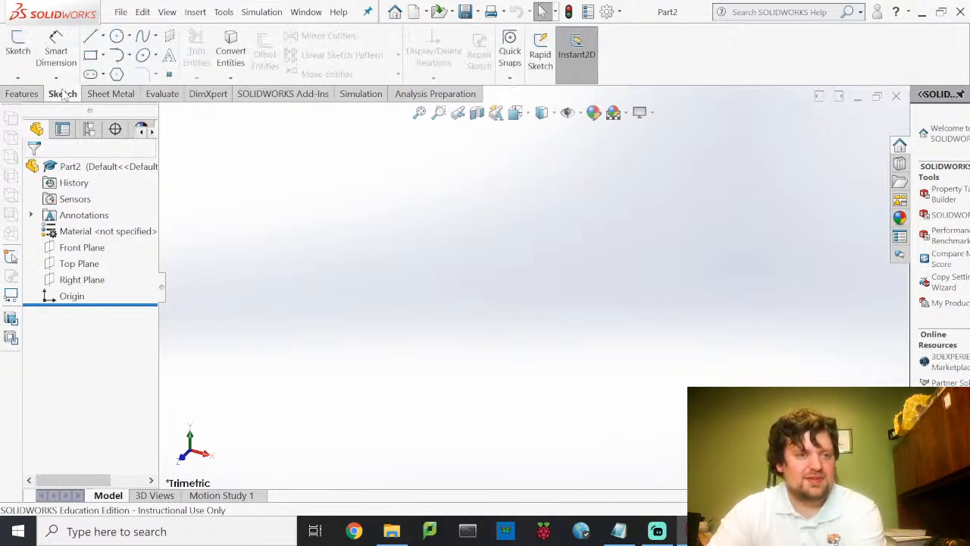
pyautogui.click(18, 44)
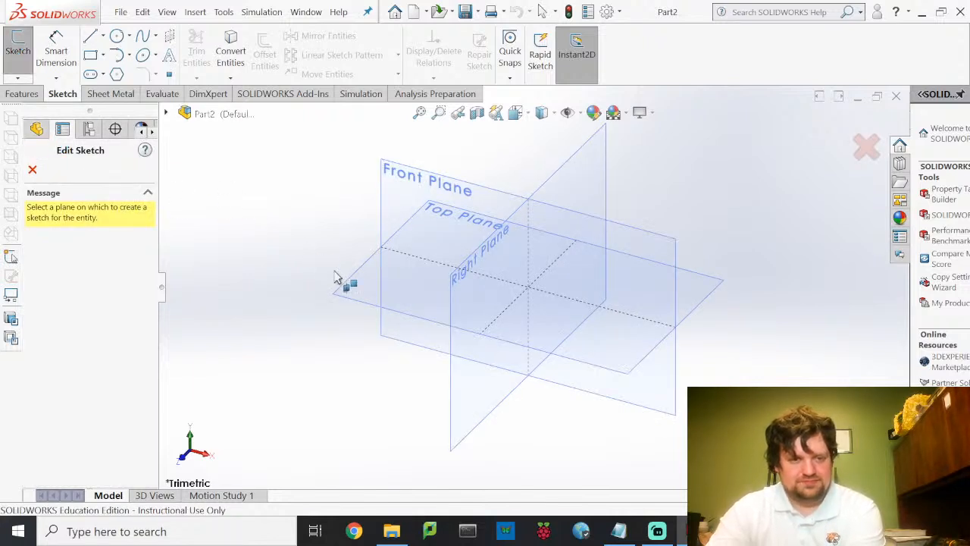
pyautogui.click(352, 274)
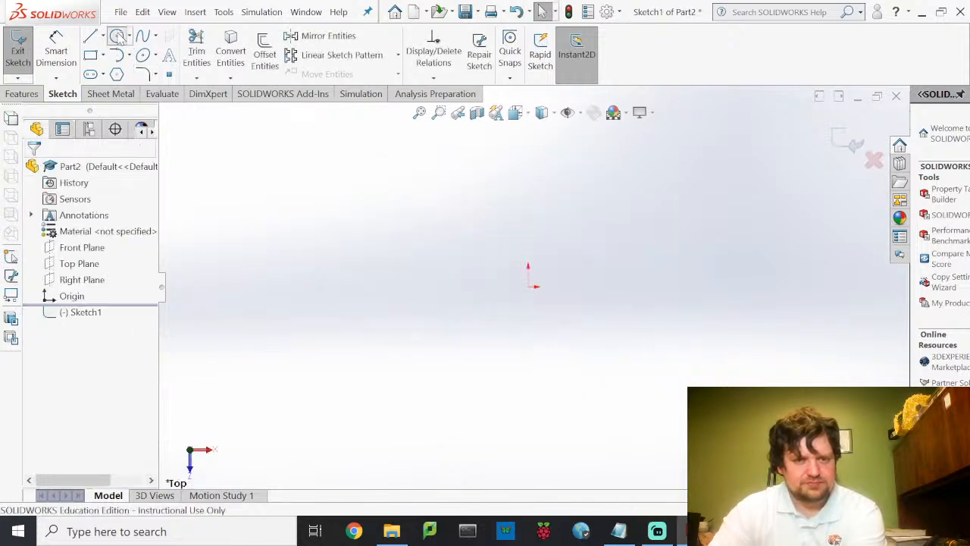
pyautogui.click(528, 287)
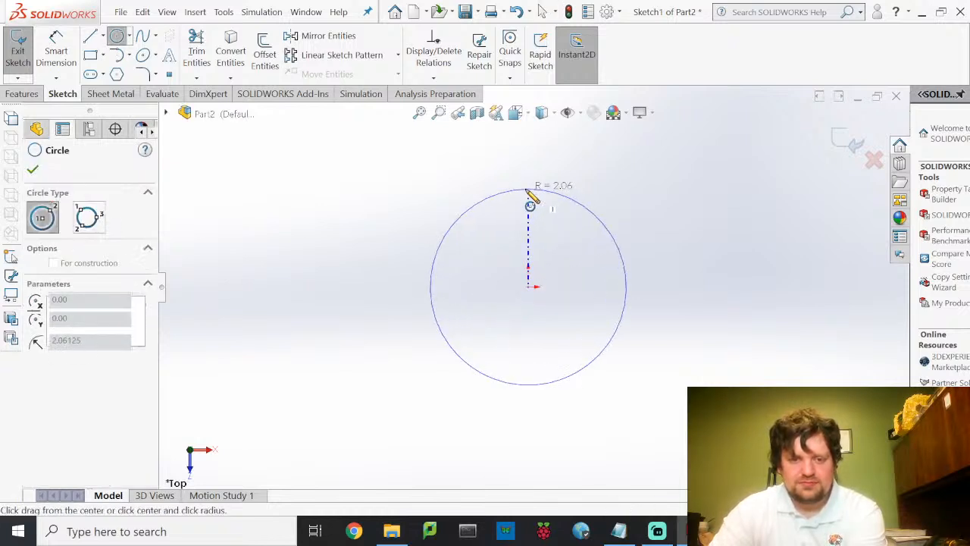
pyautogui.click(528, 191)
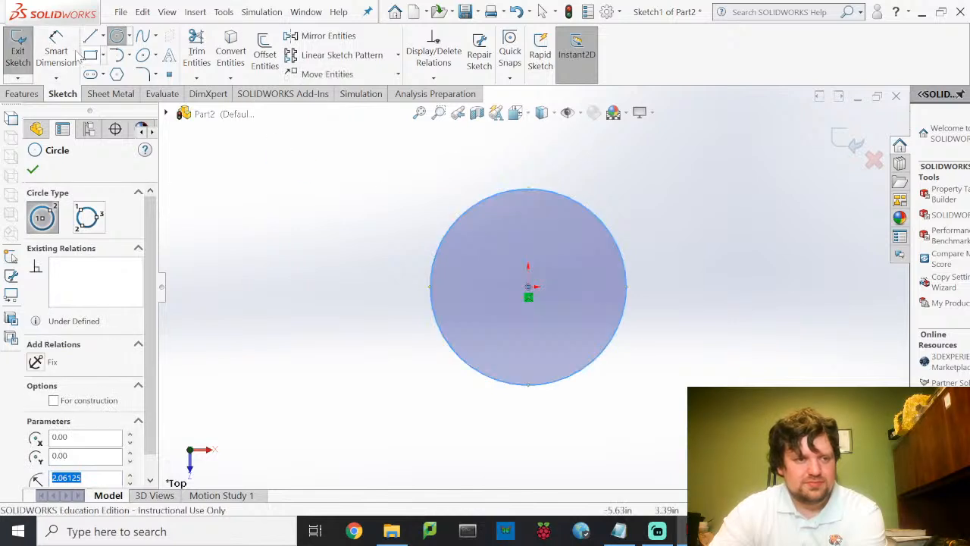
pyautogui.press('Escape')
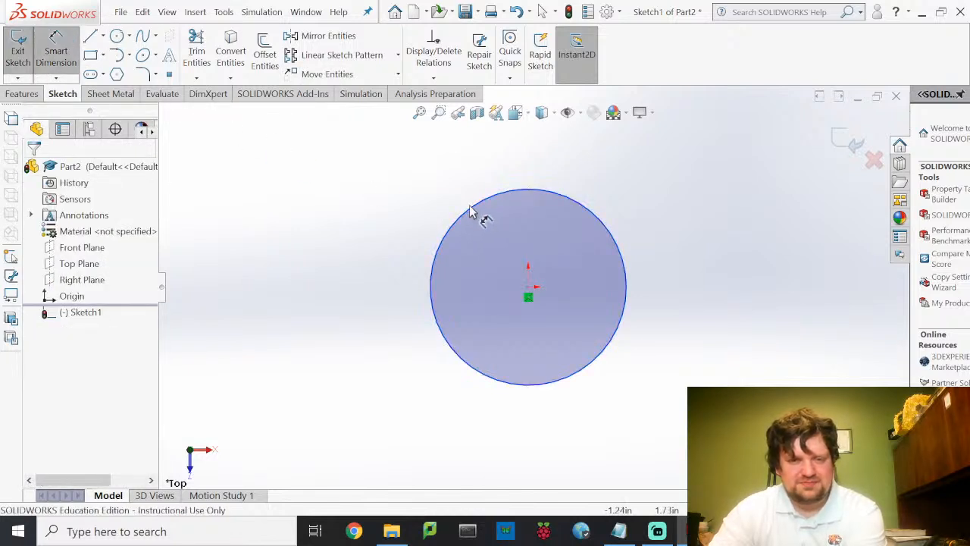
# Dimension the circle's diameter at 6.00 in.
pyautogui.click(470, 207)
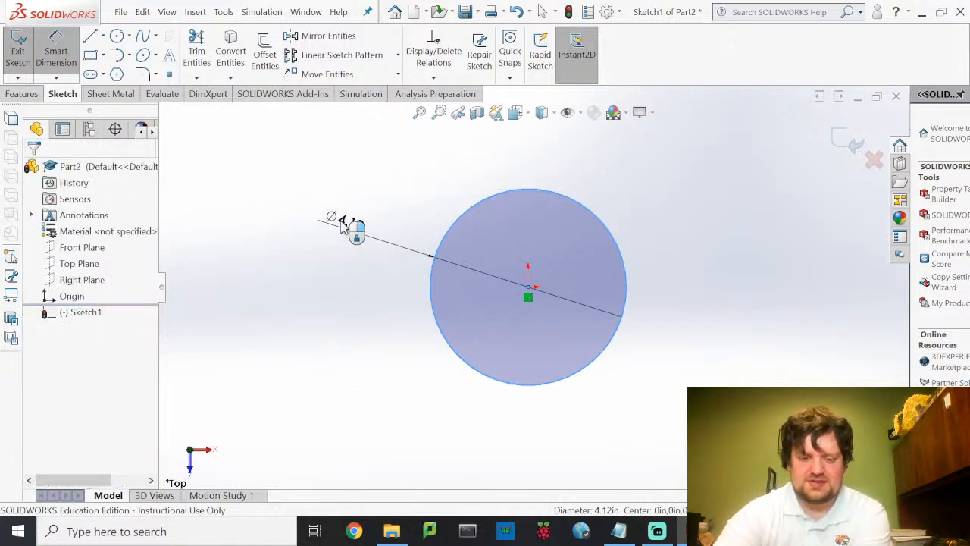
pyautogui.click(342, 224)
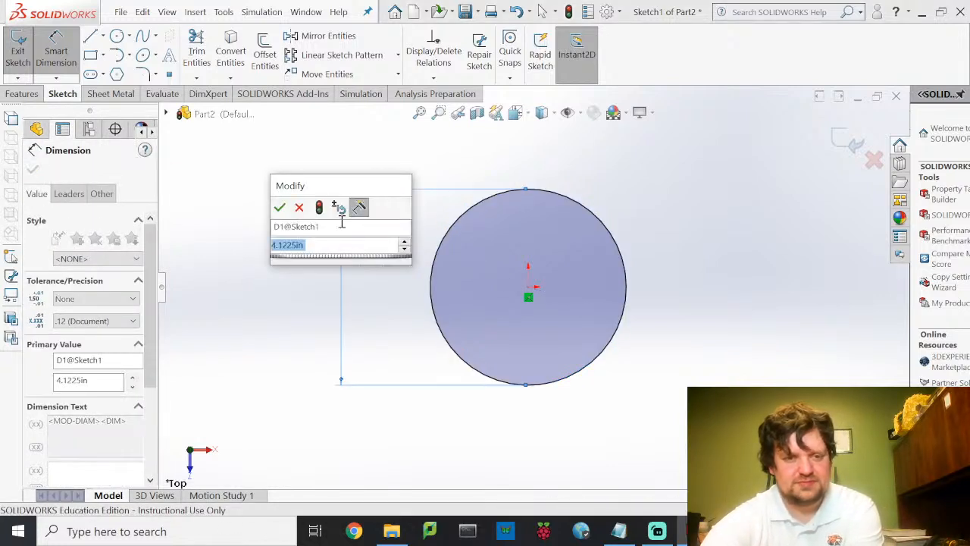
pyautogui.write('3')
pyautogui.press('Return')
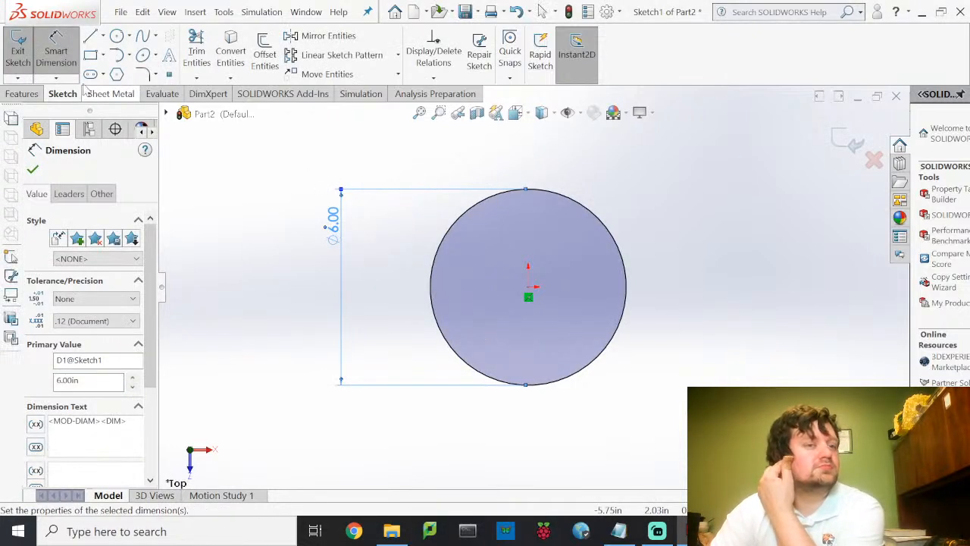
# Close the sketch and extrude the circle 0.10 in with a Blind end condition to form a thin disc.
pyautogui.click(21, 47)
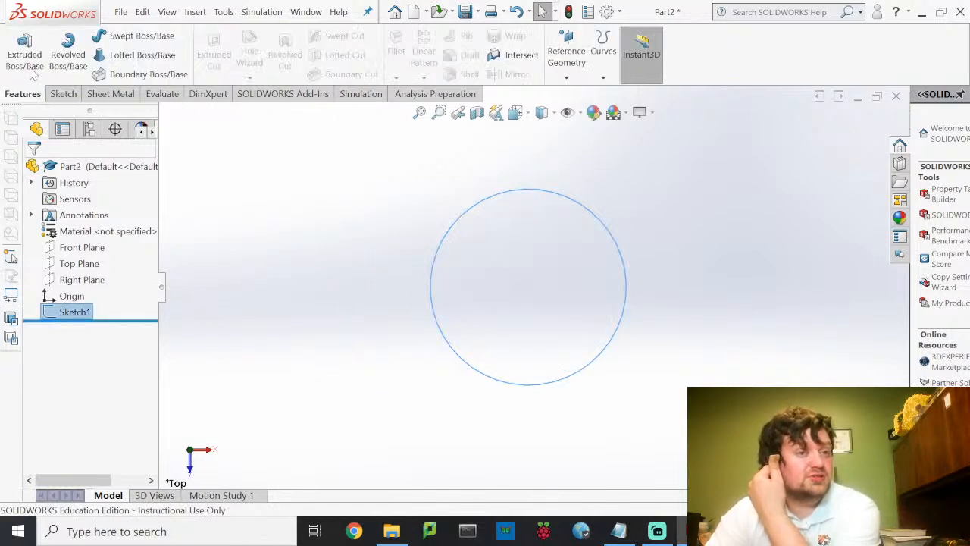
pyautogui.click(26, 40)
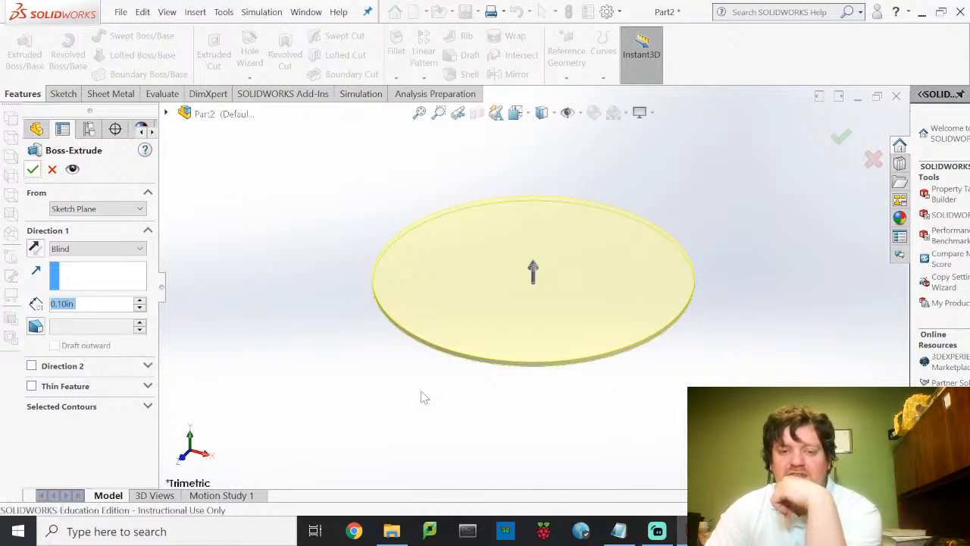
pyautogui.press('Return')
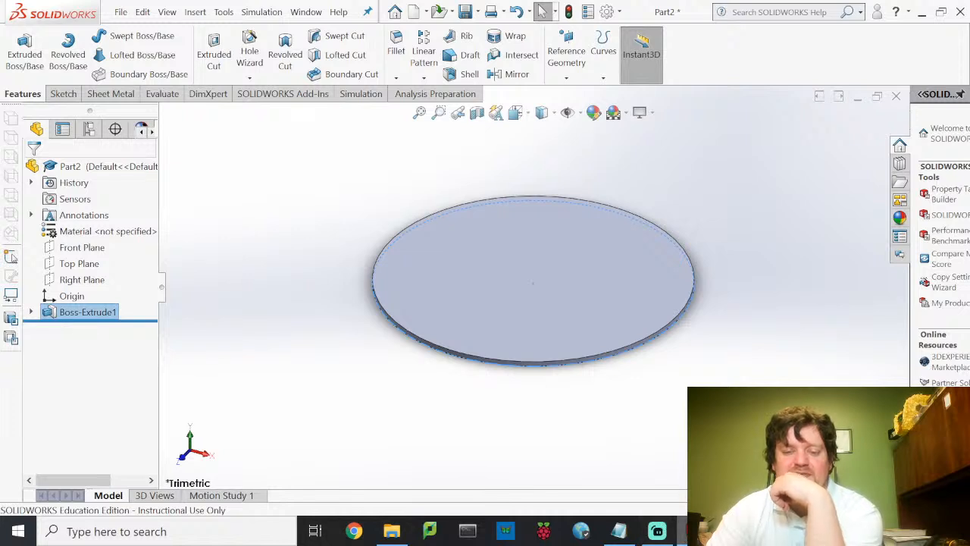
# Check the ReservoirBody part for reference and return to the disc part.
pyautogui.moveTo(619, 531)
pyautogui.moveTo(615, 497)
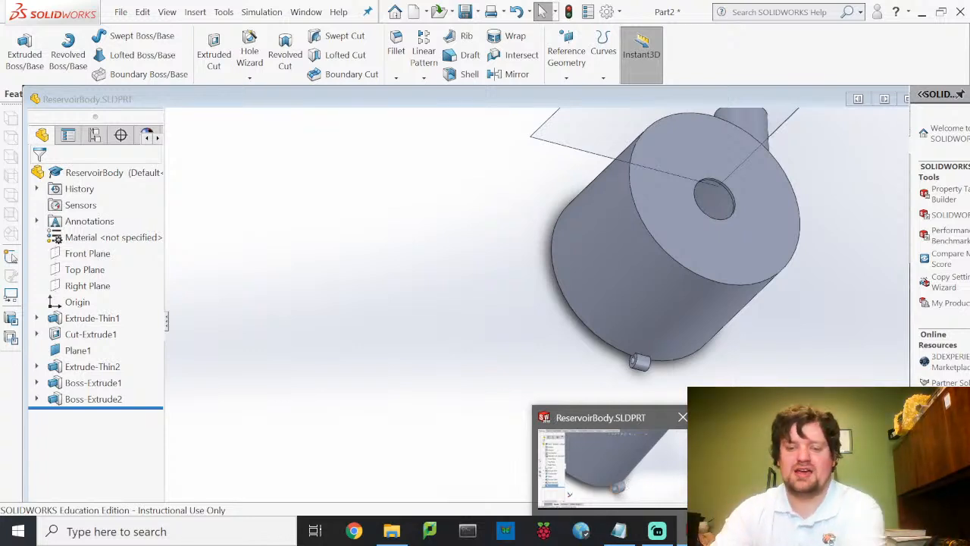
pyautogui.click(627, 485)
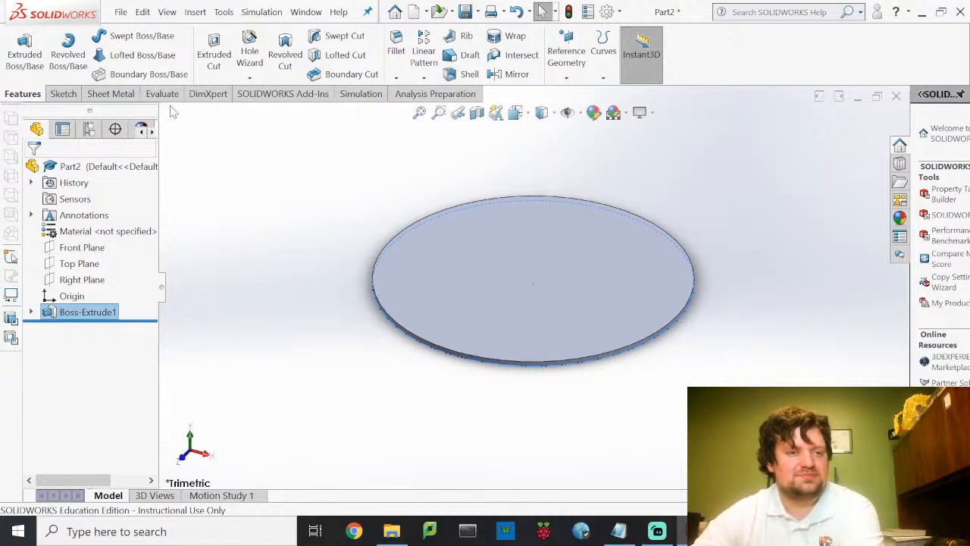
# Start a sketch on the disc's top face and draw a corner rectangle about 0.54 by 1.46 in just outside the disc's edge.
pyautogui.click(64, 94)
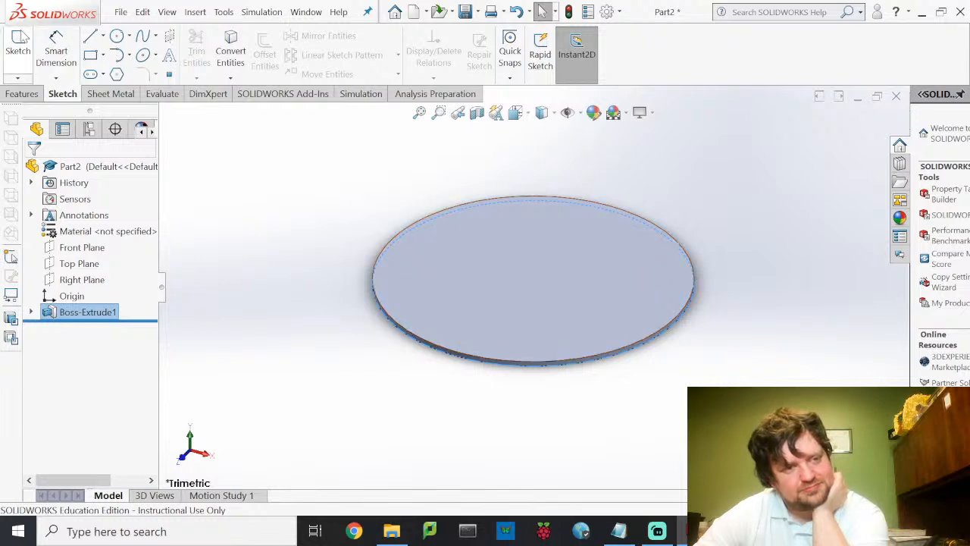
pyautogui.click(17, 45)
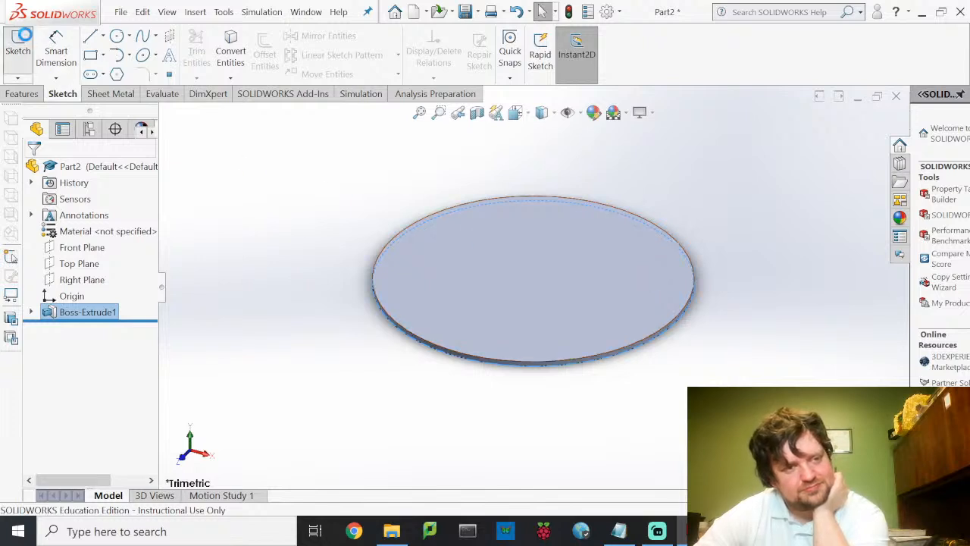
pyautogui.click(641, 292)
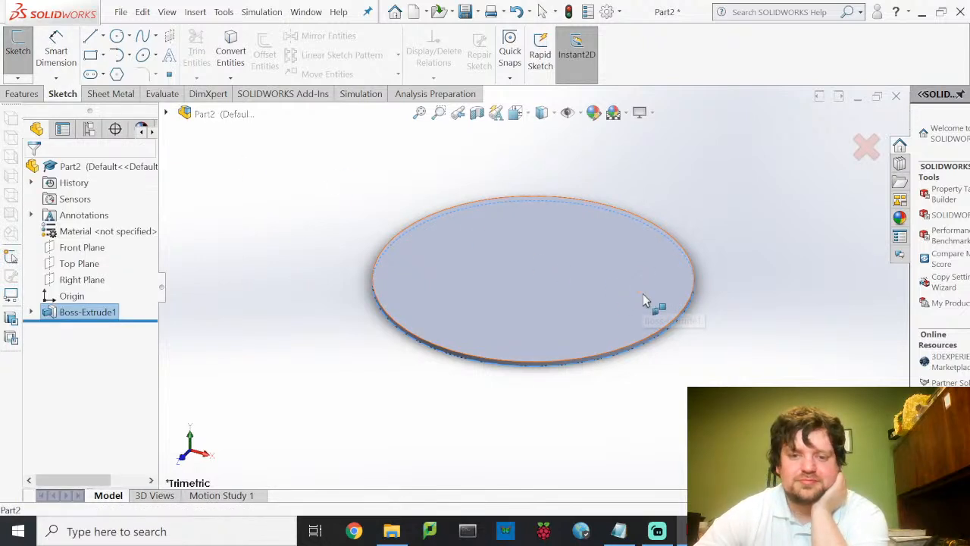
pyautogui.click(534, 114)
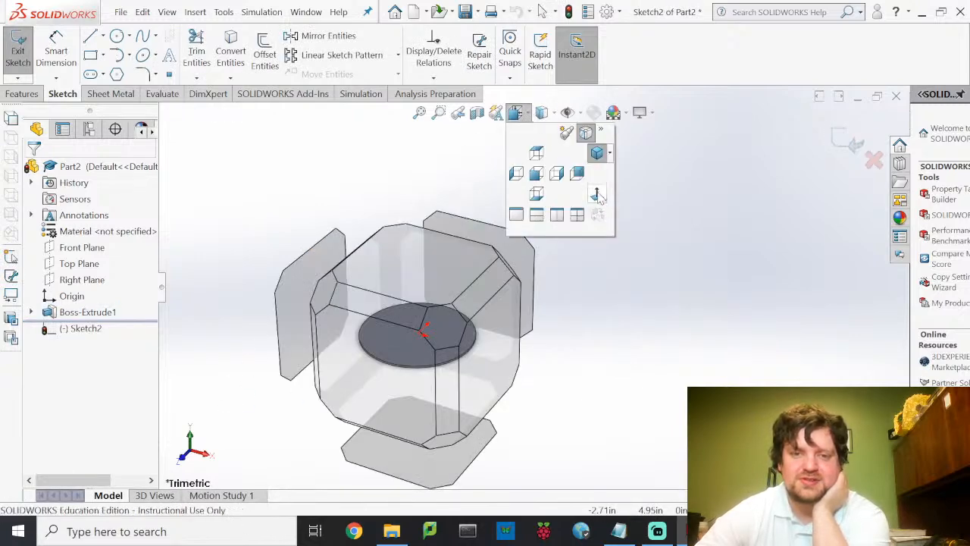
pyautogui.click(597, 194)
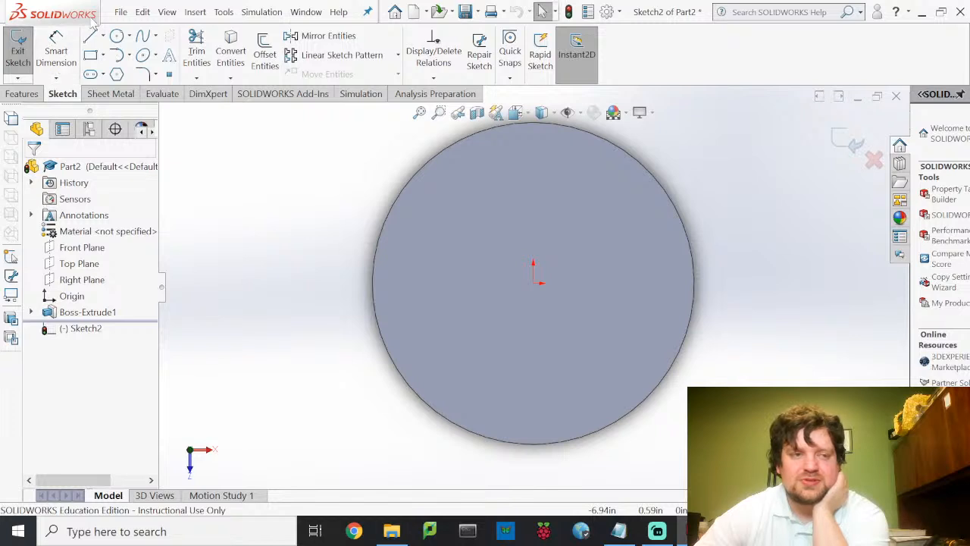
pyautogui.click(91, 55)
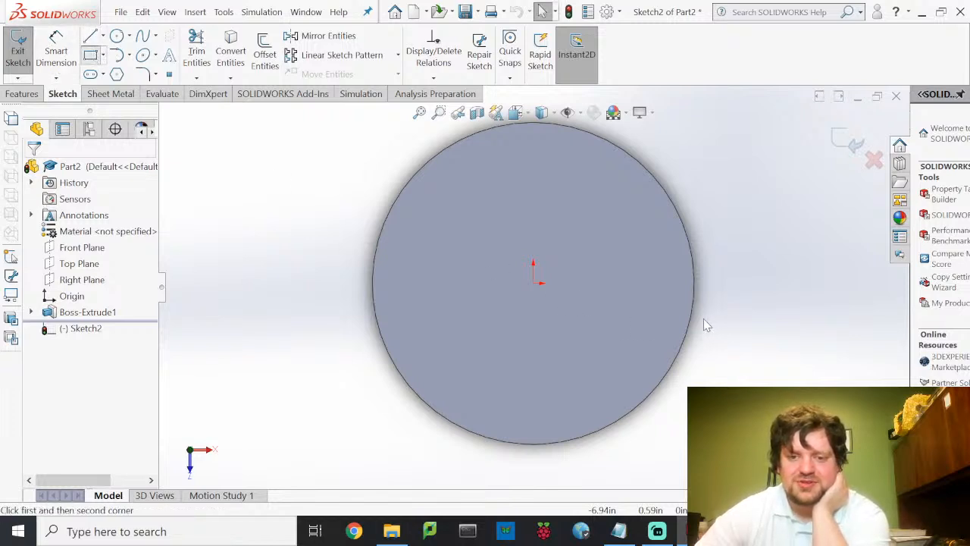
pyautogui.click(752, 319)
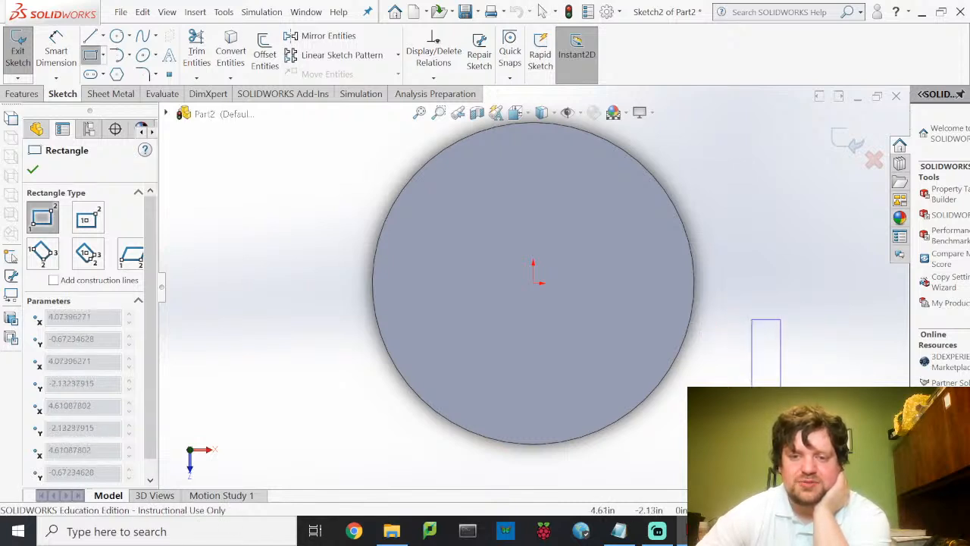
pyautogui.click(781, 398)
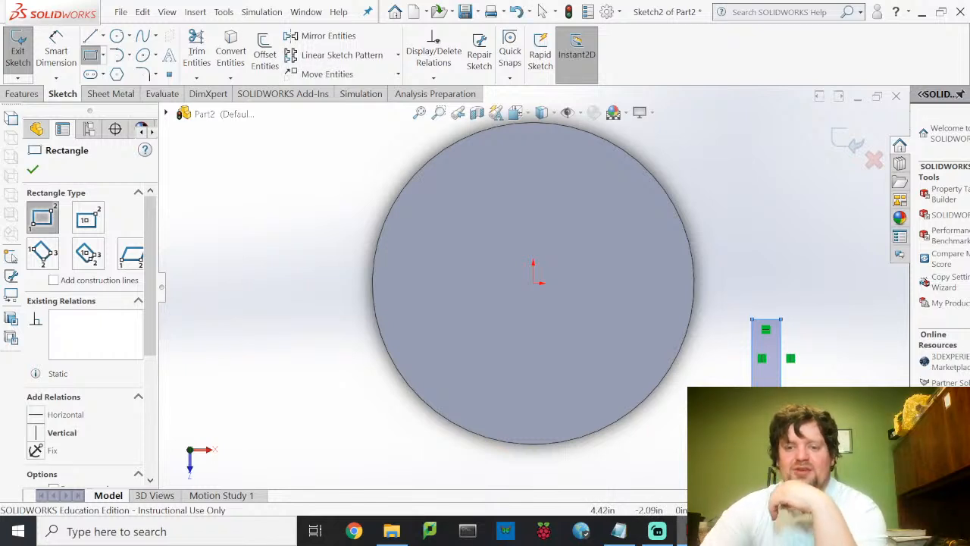
pyautogui.moveTo(694, 530)
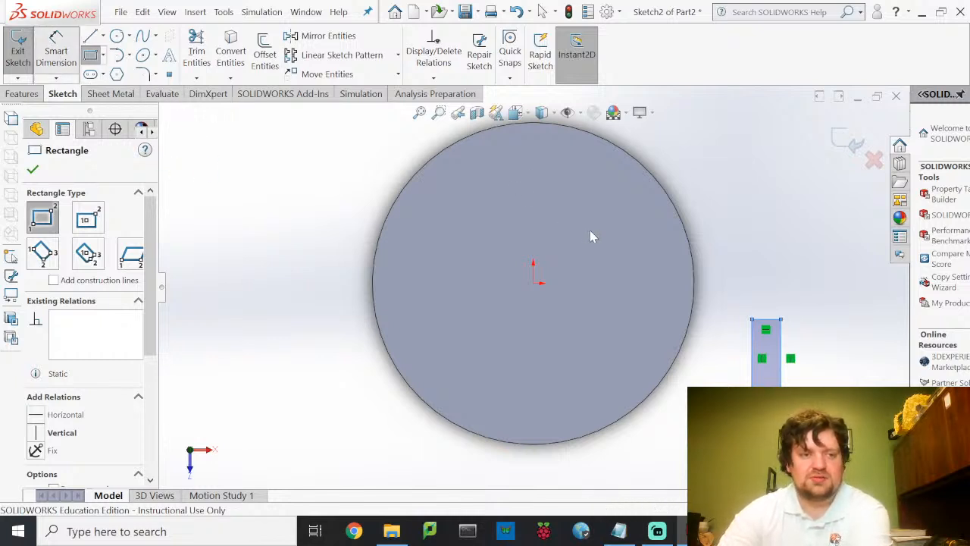
pyautogui.press('Escape')
# Dimension the rectangle's vertical side at 0.5 in and its horizontal side at 0.125 in.
pyautogui.click(752, 348)
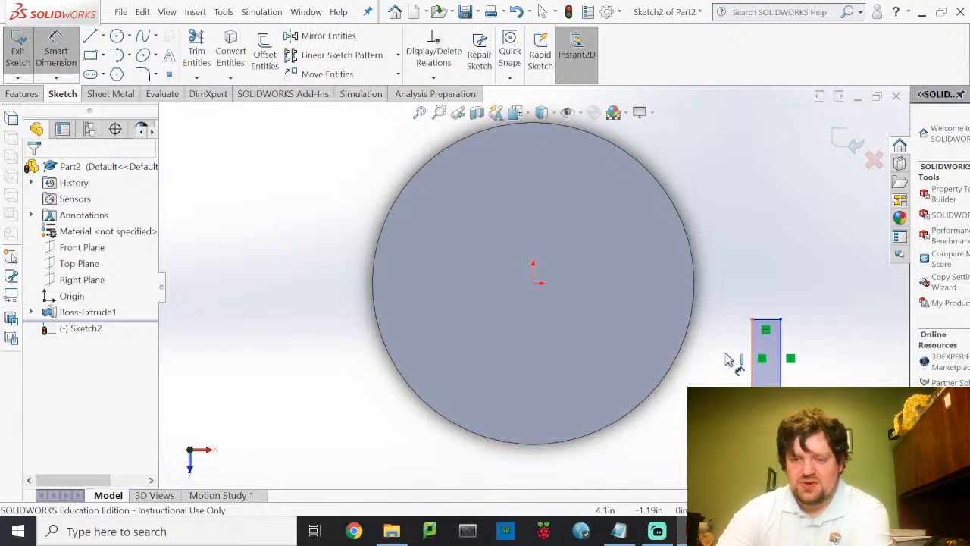
pyautogui.click(725, 366)
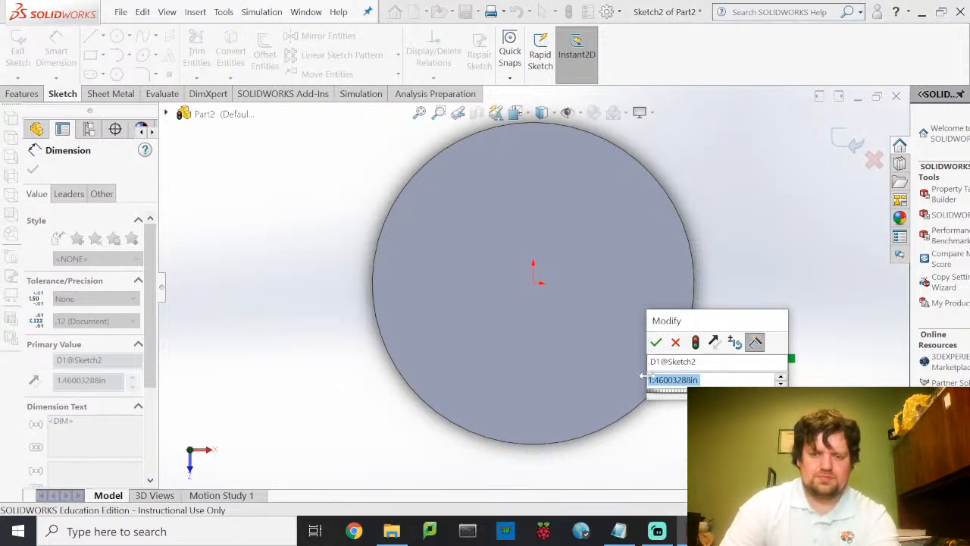
pyautogui.write('0.5')
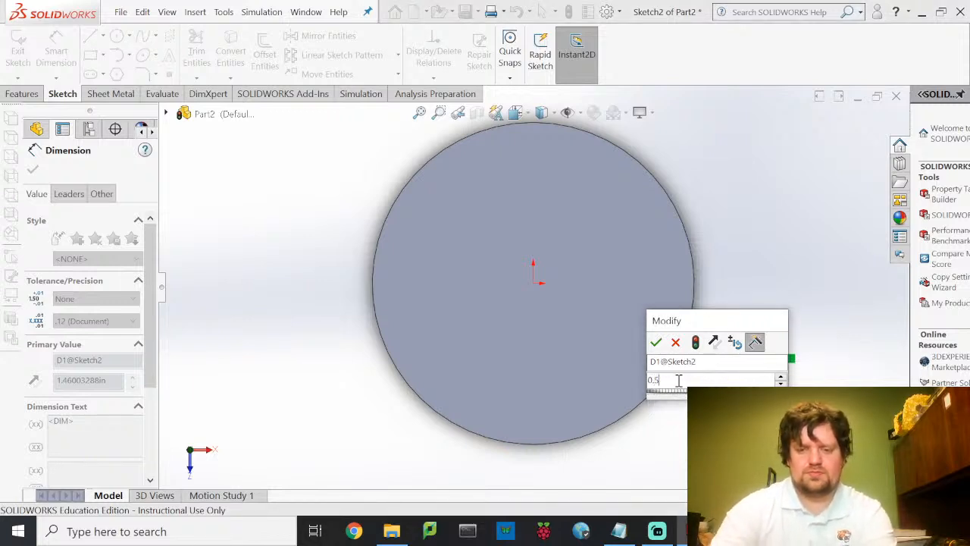
pyautogui.press('Return')
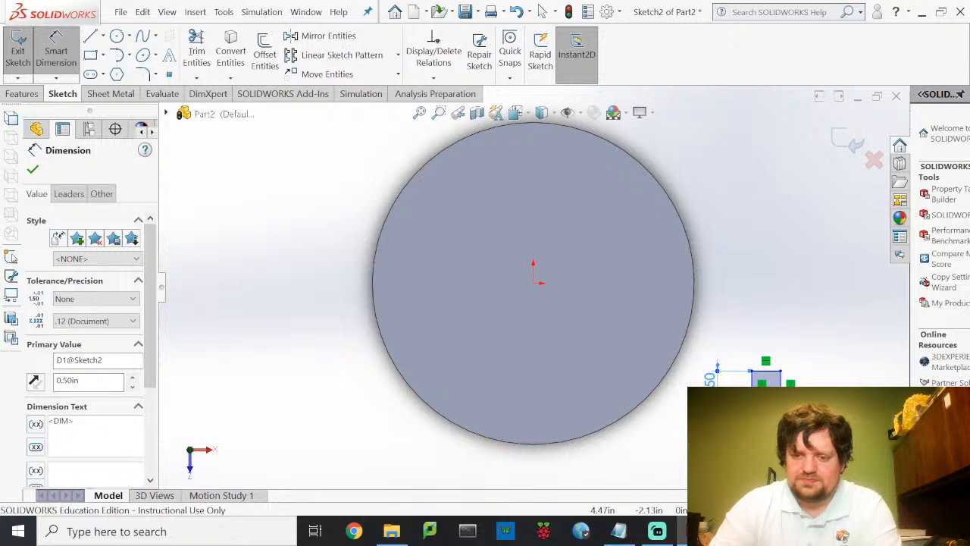
pyautogui.click(773, 398)
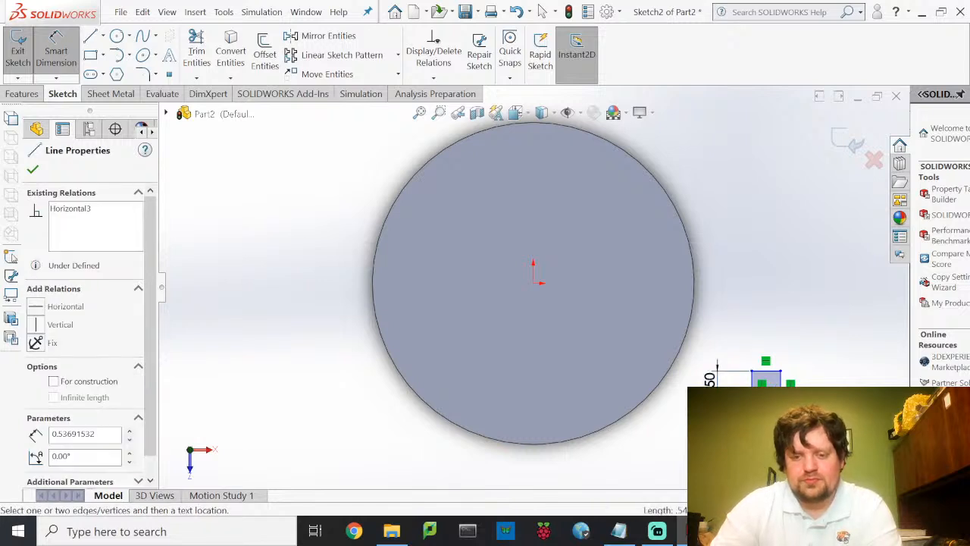
pyautogui.click(767, 426)
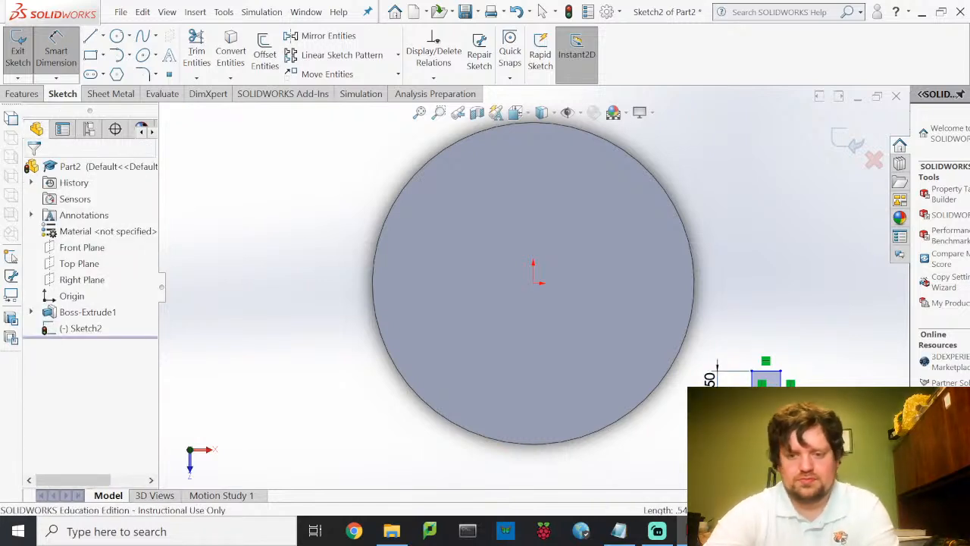
pyautogui.click(767, 426)
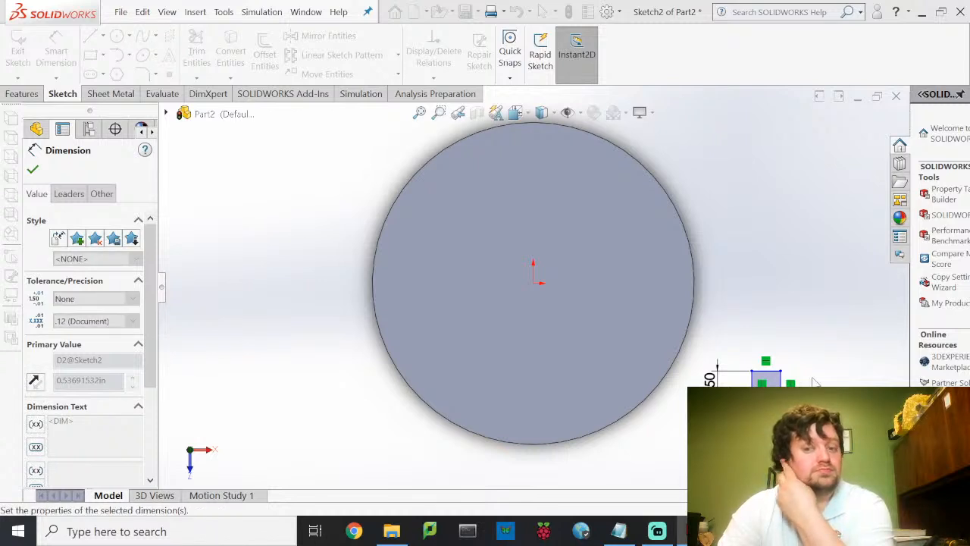
pyautogui.write('.125')
pyautogui.press('Return')
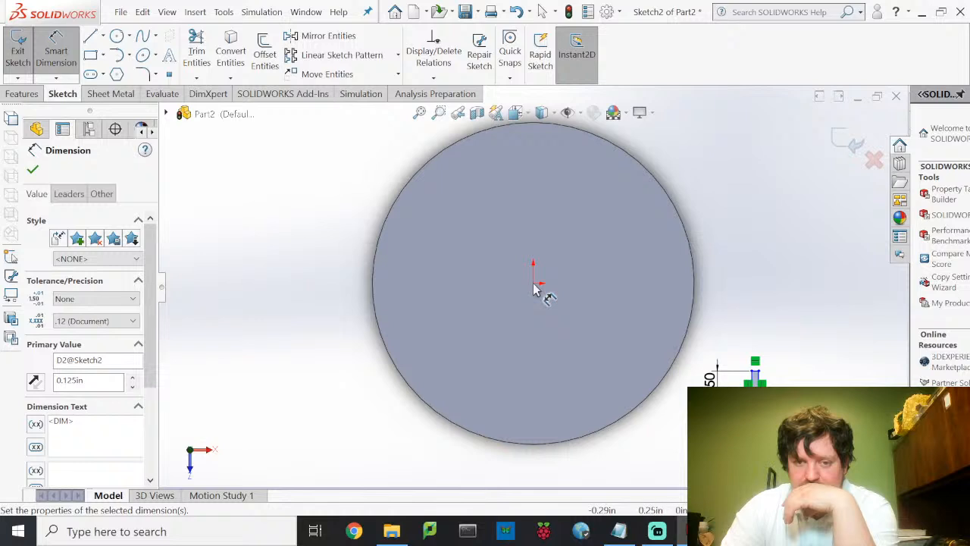
# Dimension the vertical distance from the origin to the rectangle's upper edge at 0.25 in.
pyautogui.click(533, 284)
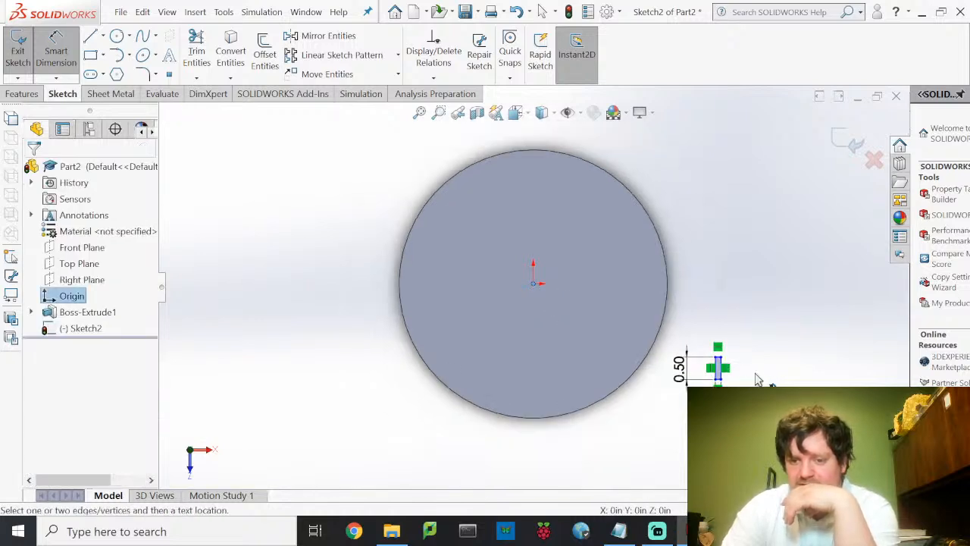
pyautogui.scroll(-5, 747, 373)
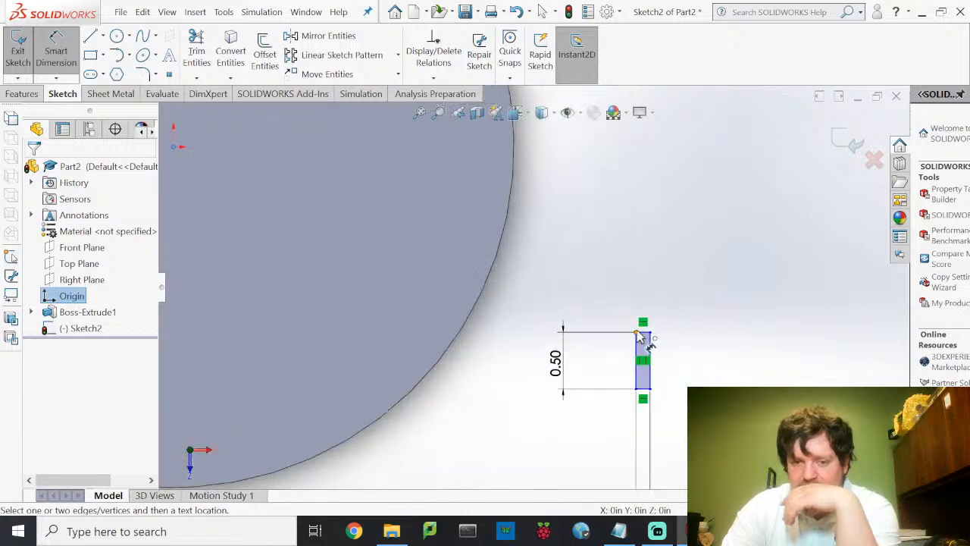
pyautogui.click(648, 324)
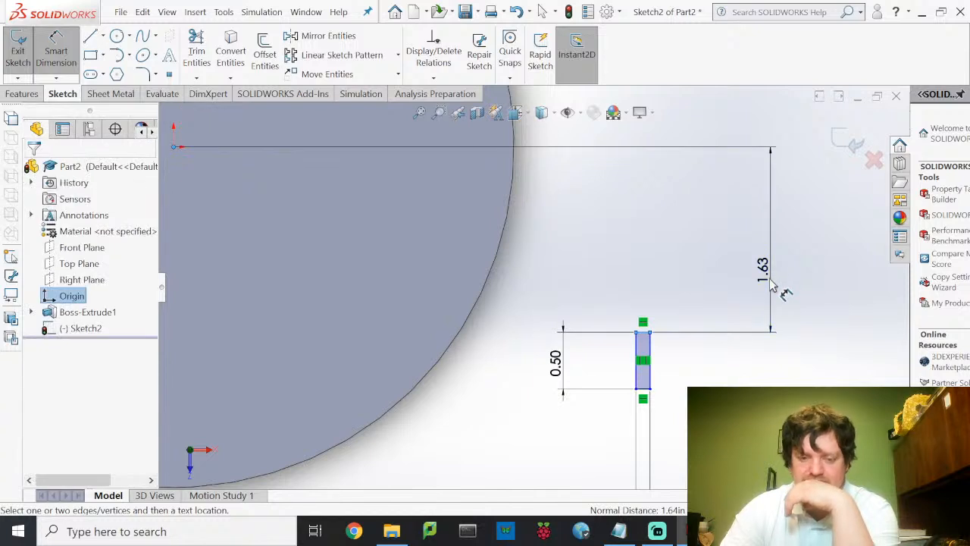
pyautogui.click(773, 285)
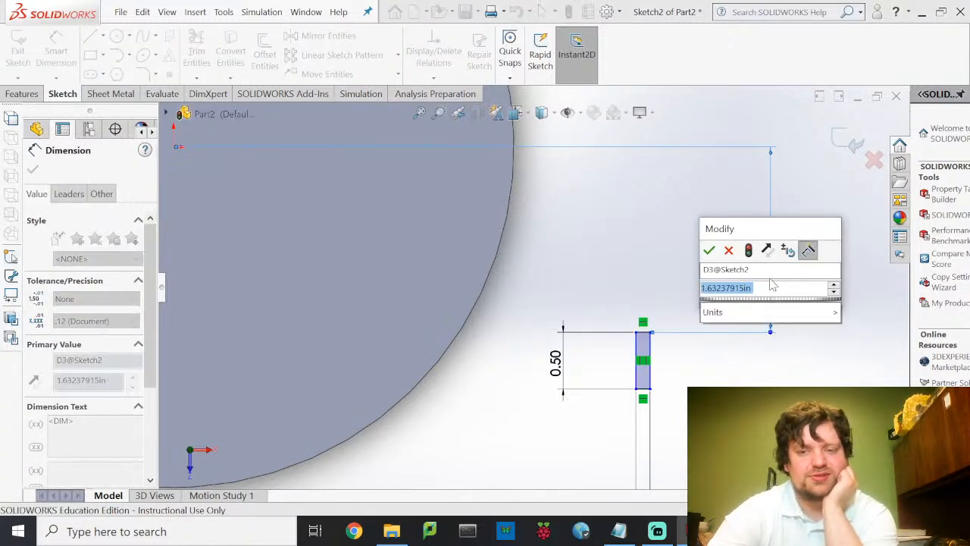
pyautogui.write('0.25')
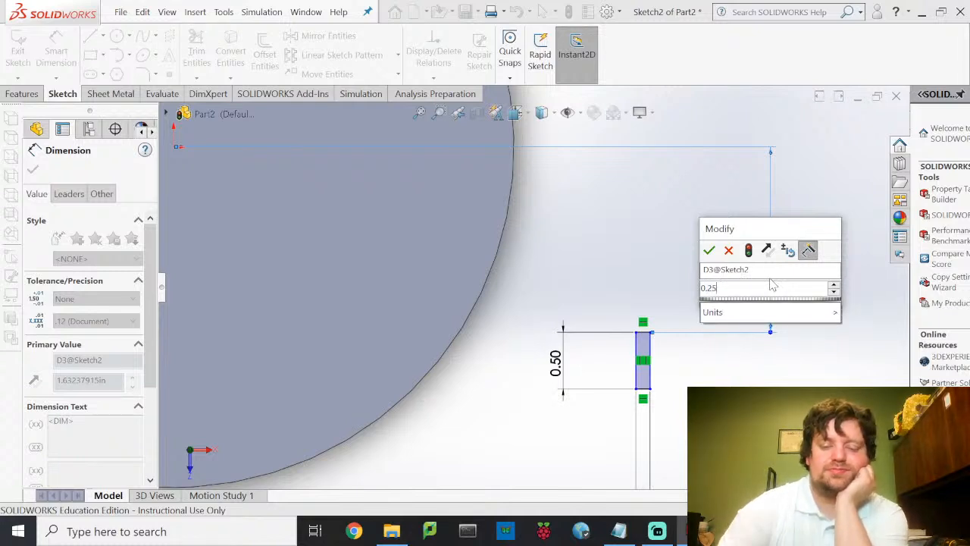
pyautogui.press('Return')
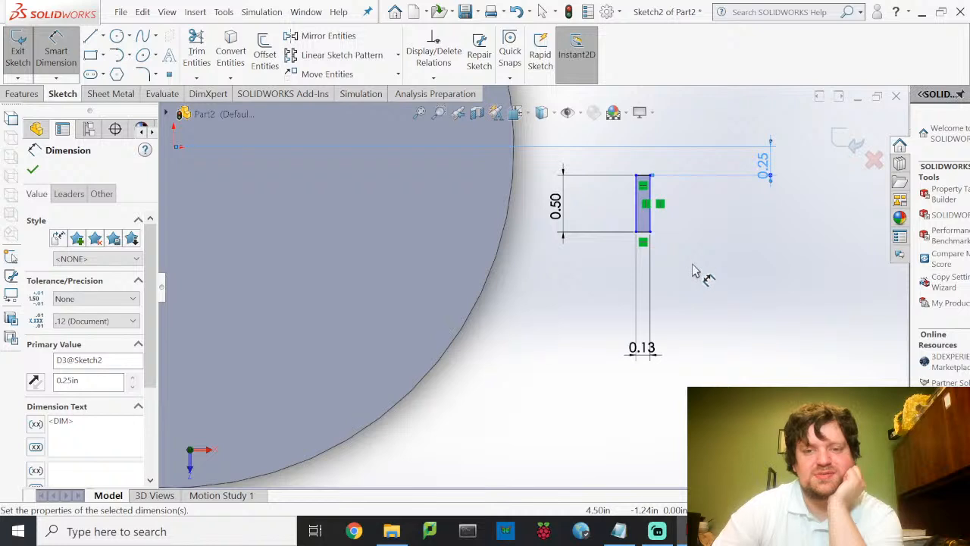
# Dimension the horizontal distance from the origin to the rectangle's outer vertical side at 3.125 in.
pyautogui.moveTo(761, 327); pyautogui.dragTo(763, 329, button='middle')
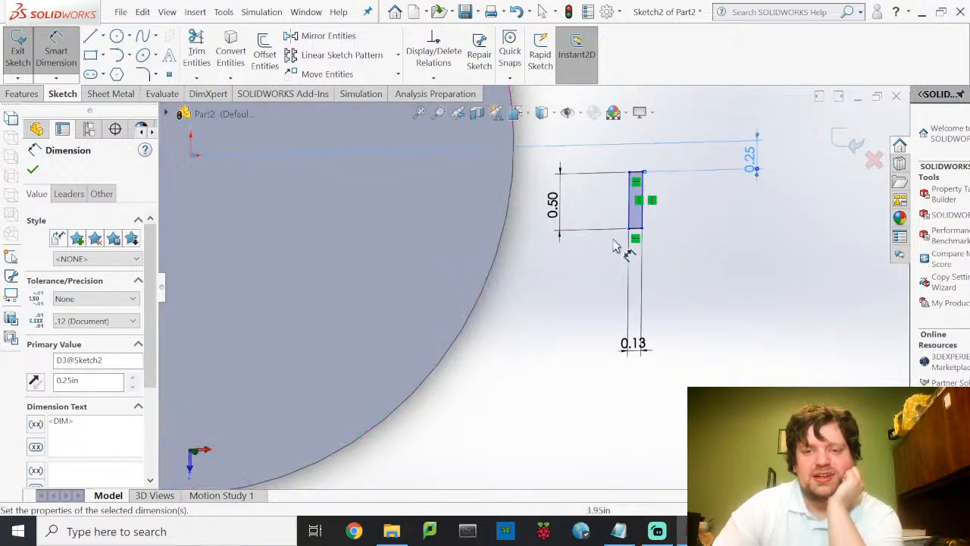
pyautogui.moveTo(715, 255); pyautogui.dragTo(607, 225, button='middle')
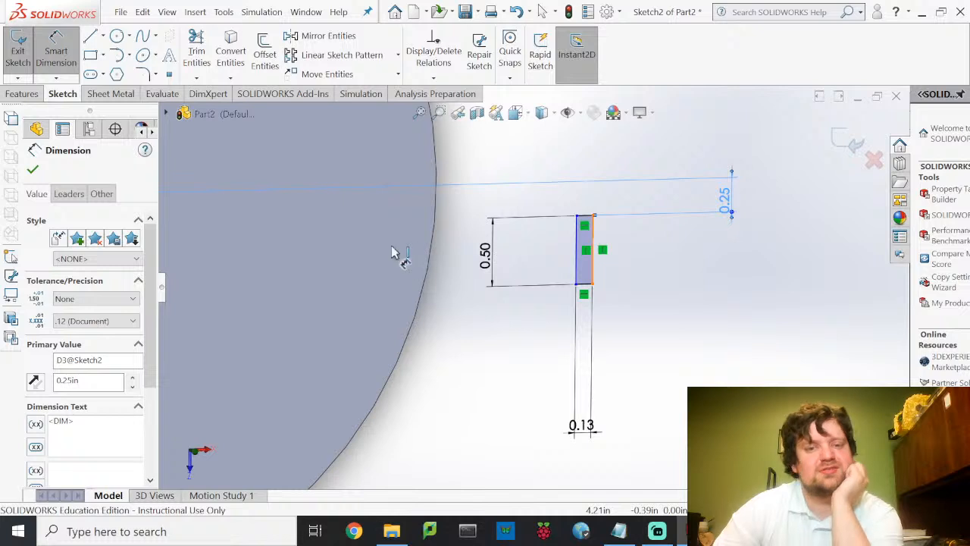
pyautogui.scroll(3, 361, 253)
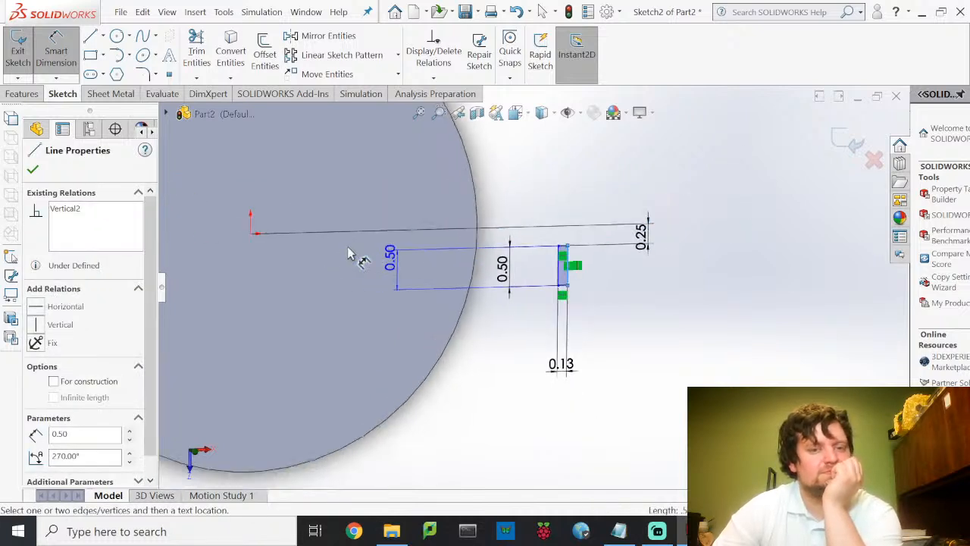
pyautogui.click(250, 233)
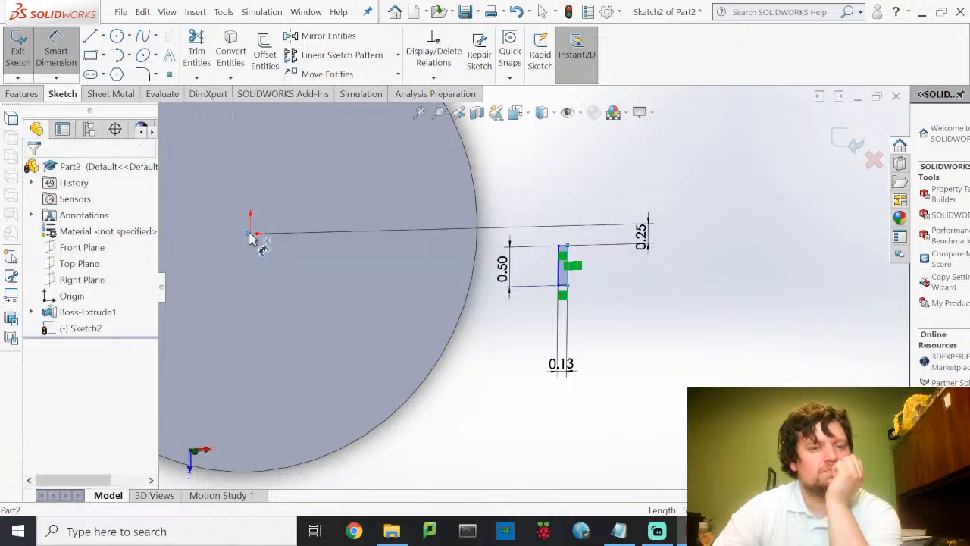
pyautogui.click(458, 172)
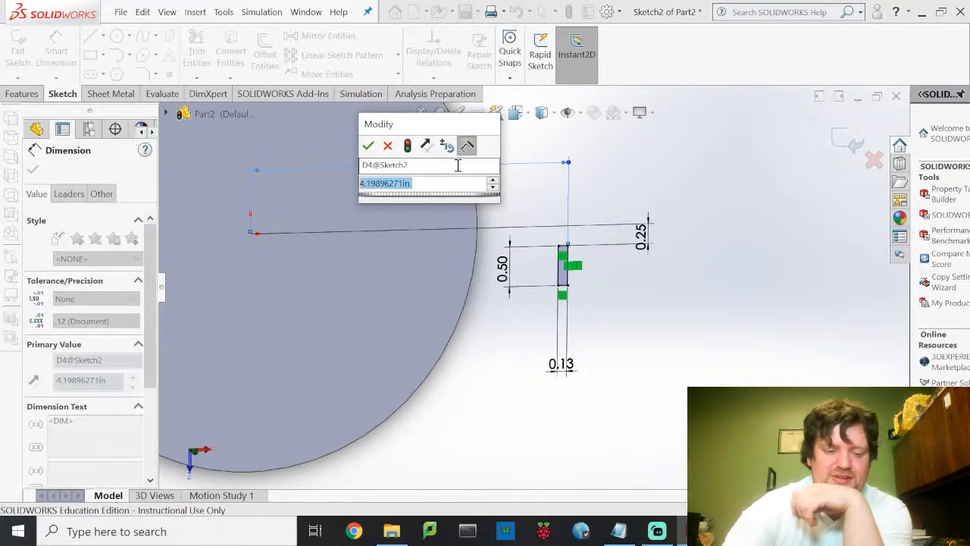
pyautogui.write('3.2')
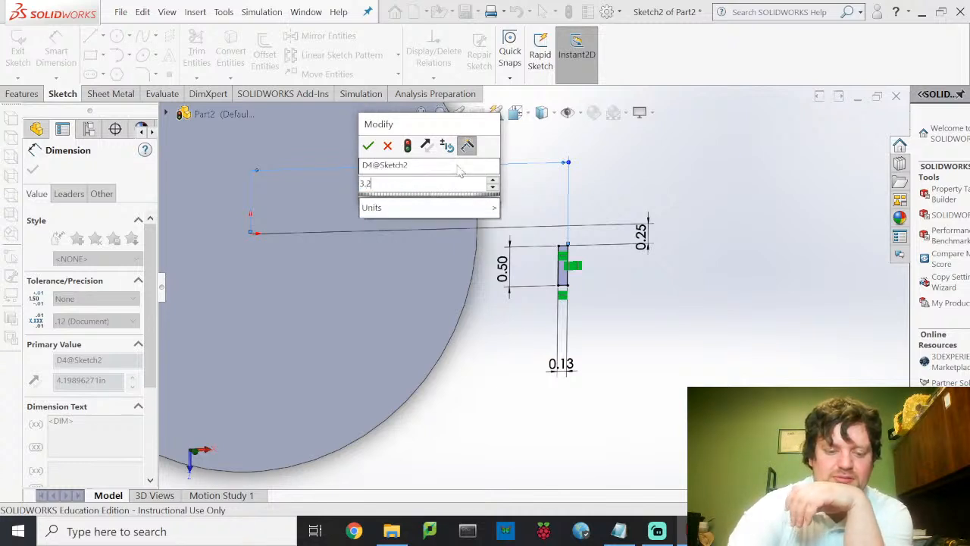
pyautogui.write('5')
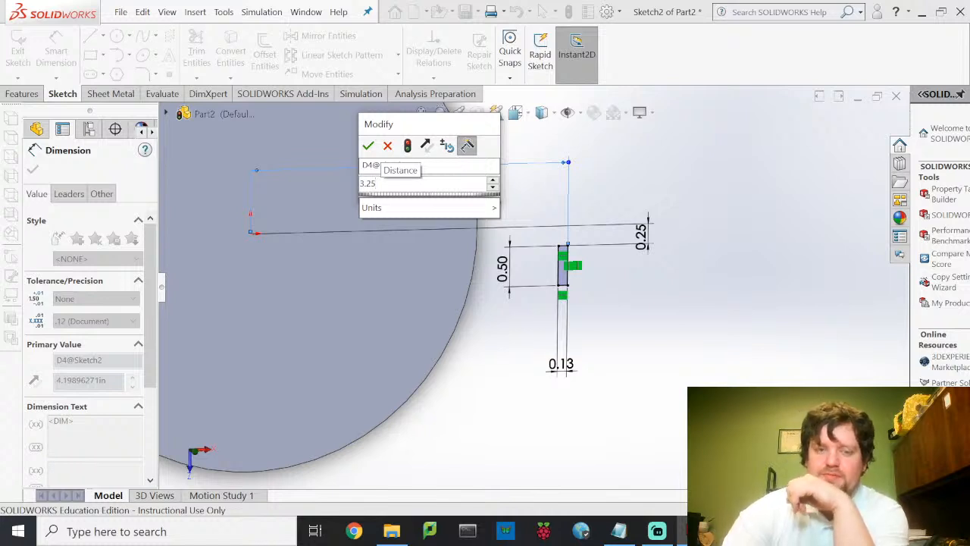
pyautogui.press('BackSpace')
pyautogui.press('BackSpace')
pyautogui.write('125')
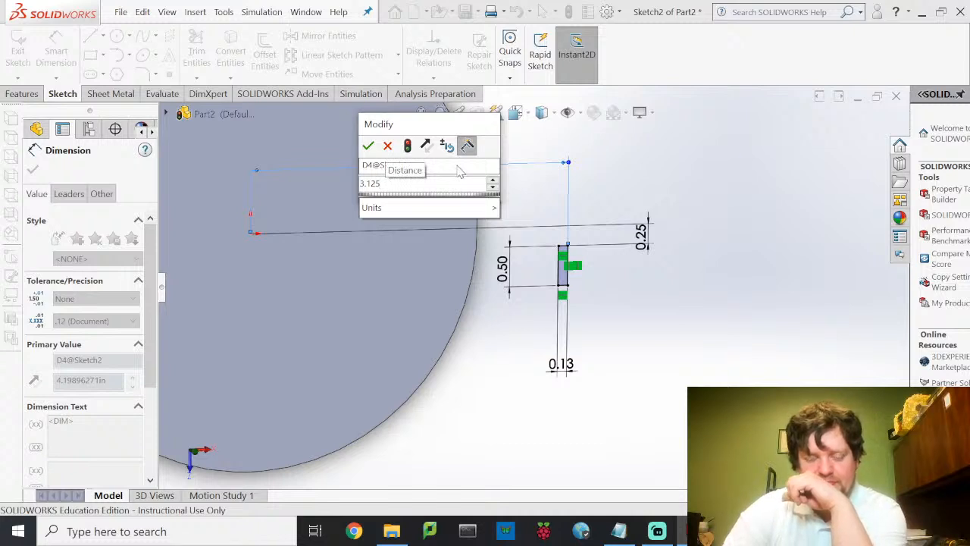
pyautogui.press('Return')
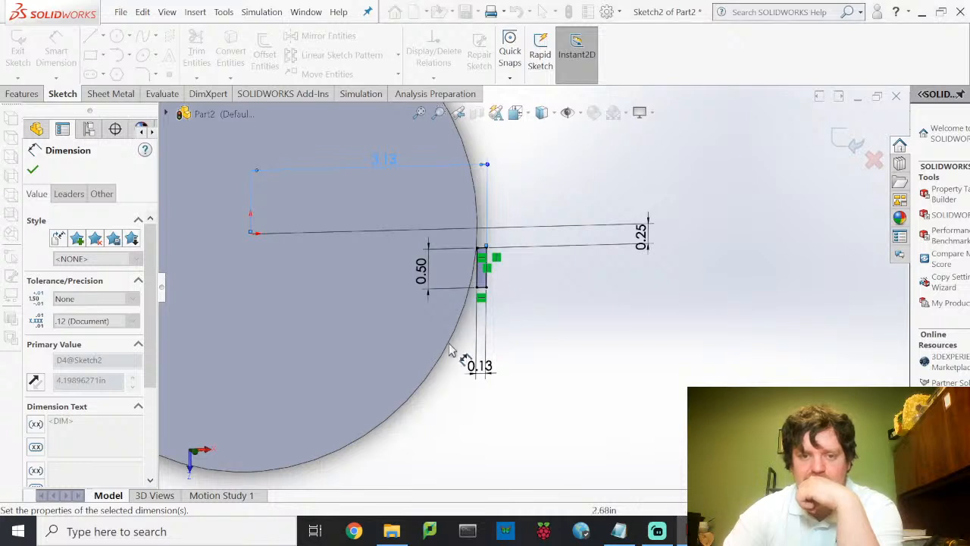
# Set the rectangle's horizontal width to 0.2 in and finish the sketch.
pyautogui.moveTo(541, 384); pyautogui.dragTo(554, 392, button='middle')
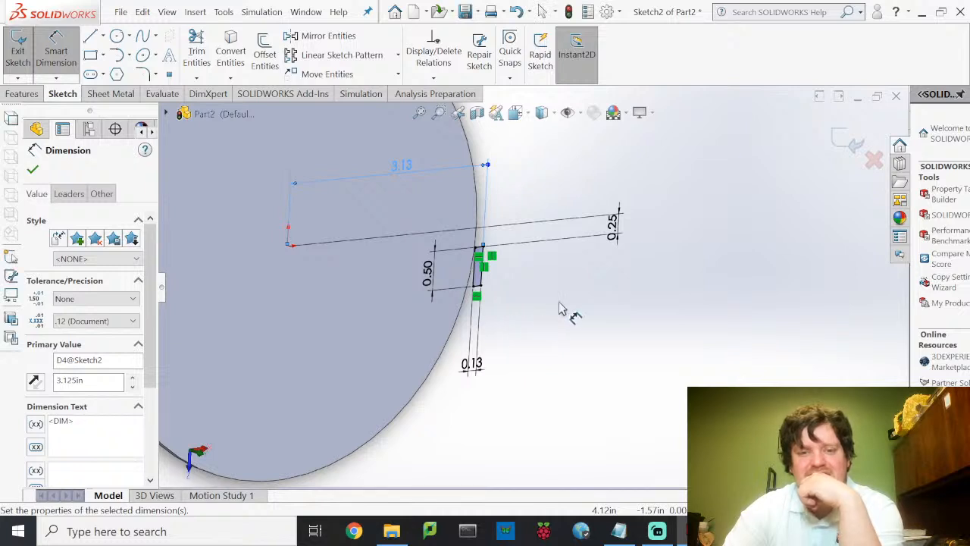
pyautogui.moveTo(556, 309); pyautogui.dragTo(586, 296, button='middle')
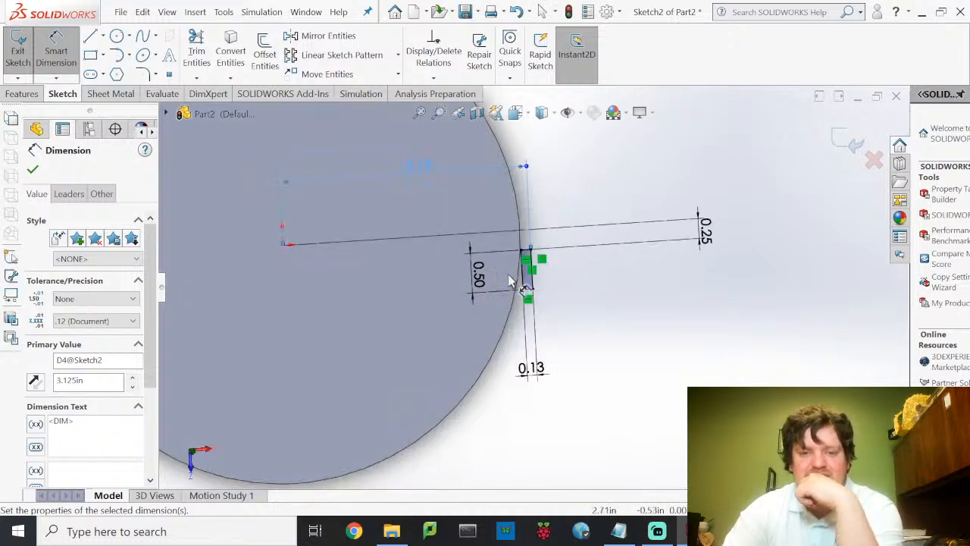
pyautogui.doubleClick(525, 367)
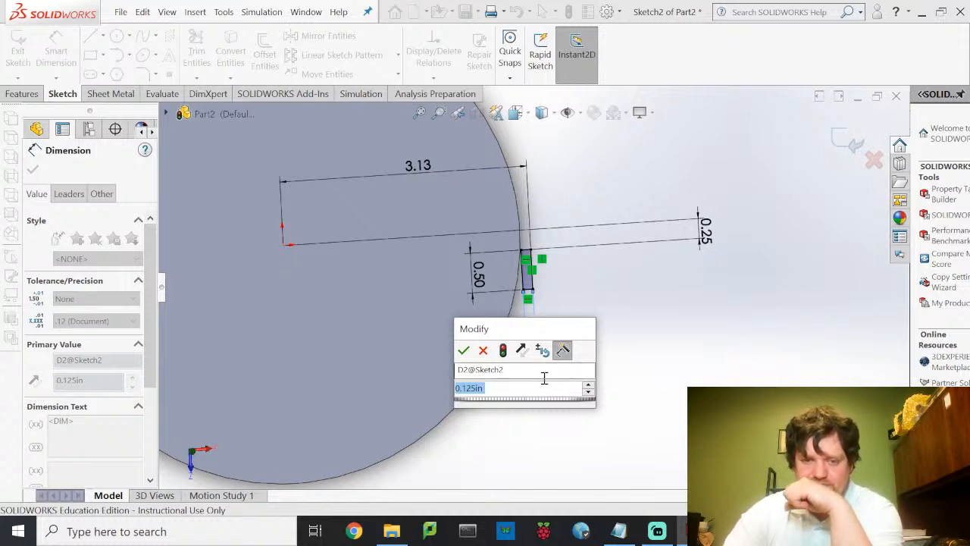
pyautogui.write('0.2')
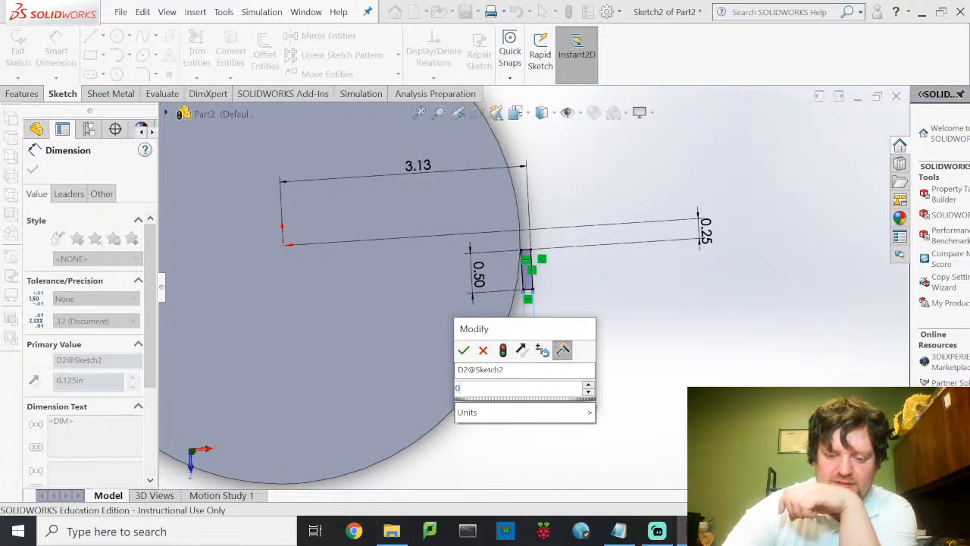
pyautogui.press('Return')
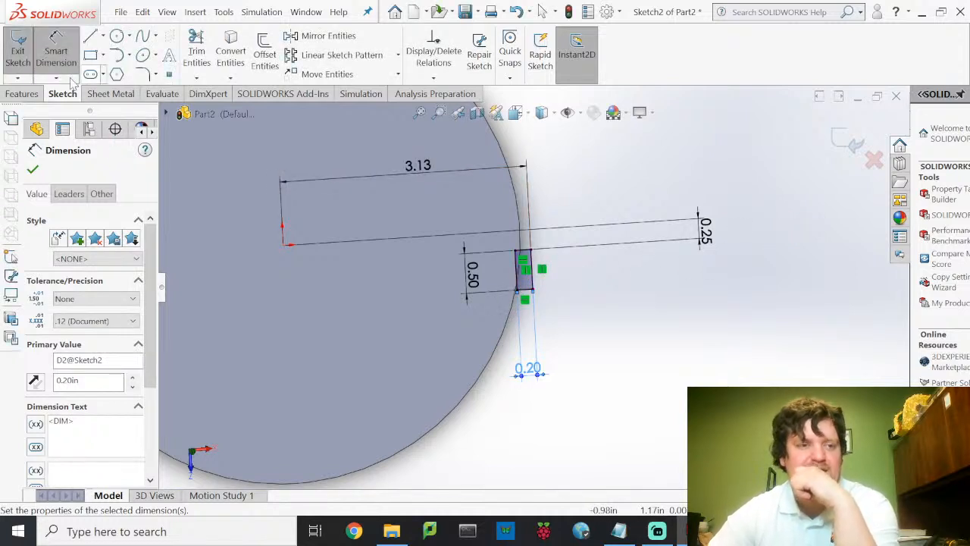
pyautogui.click(18, 44)
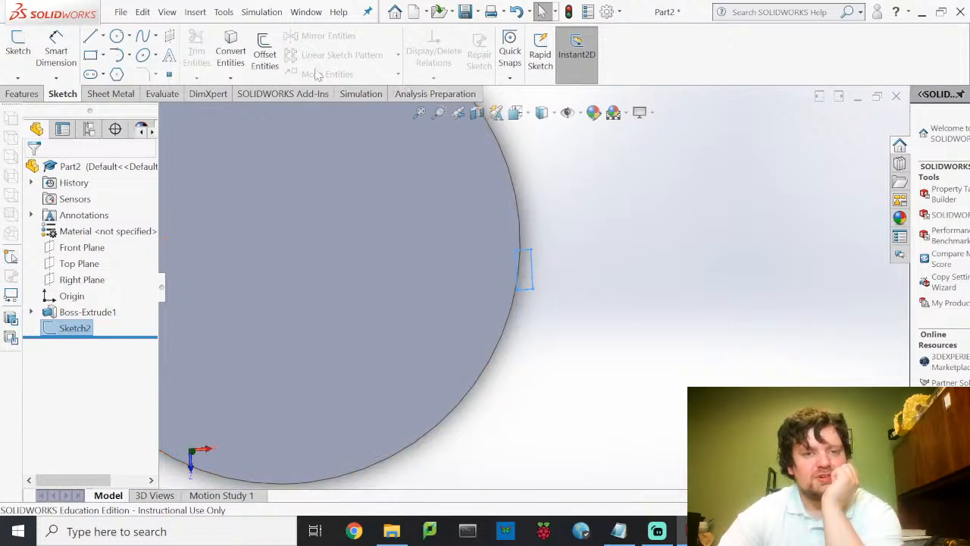
pyautogui.click(20, 97)
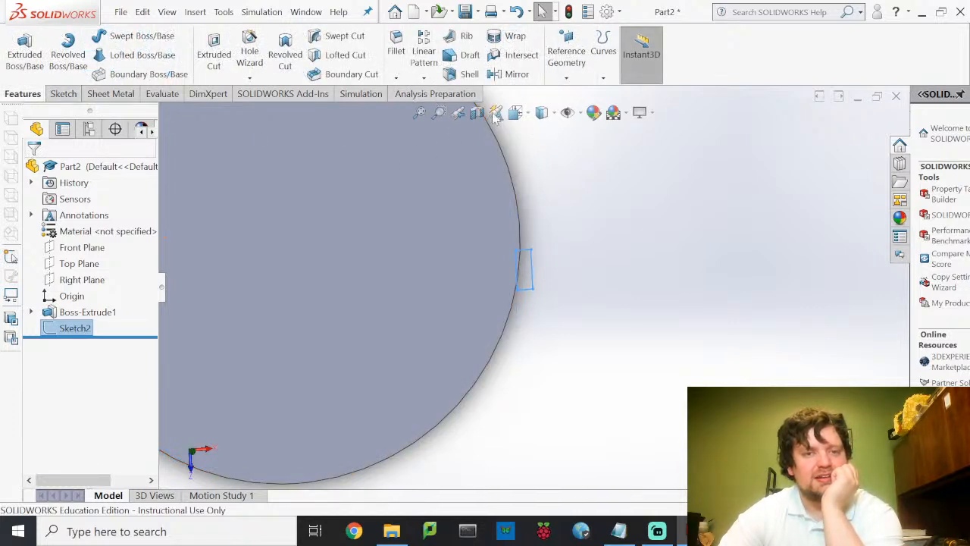
pyautogui.click(575, 79)
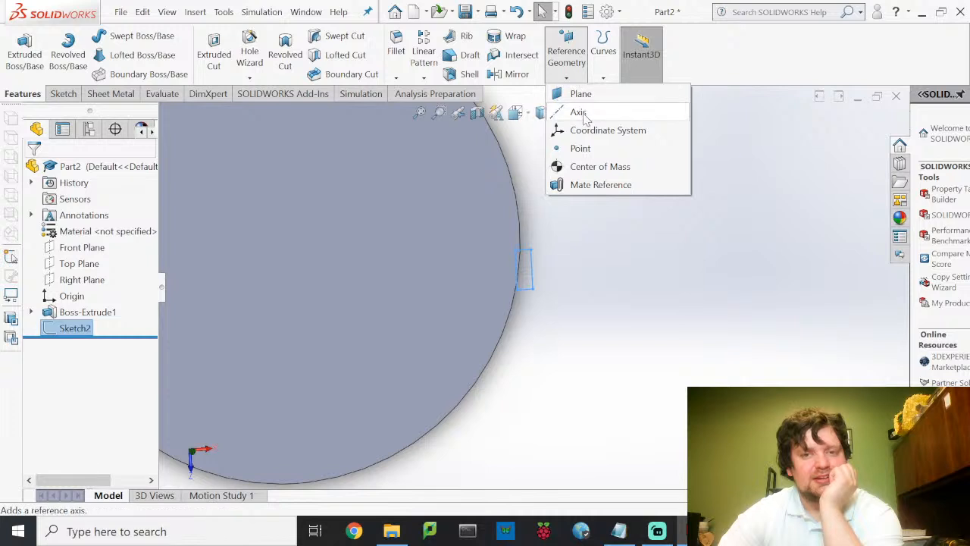
pyautogui.click(581, 113)
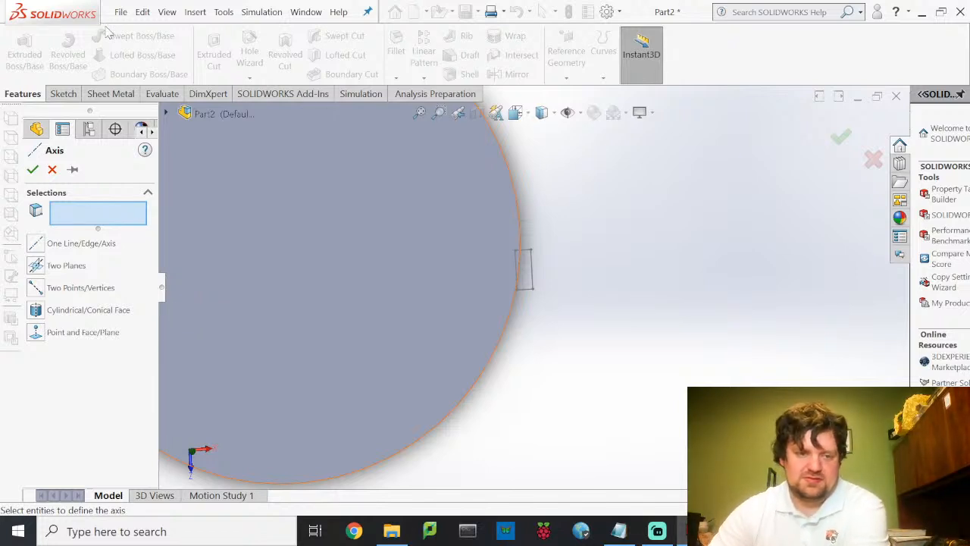
pyautogui.click(53, 167)
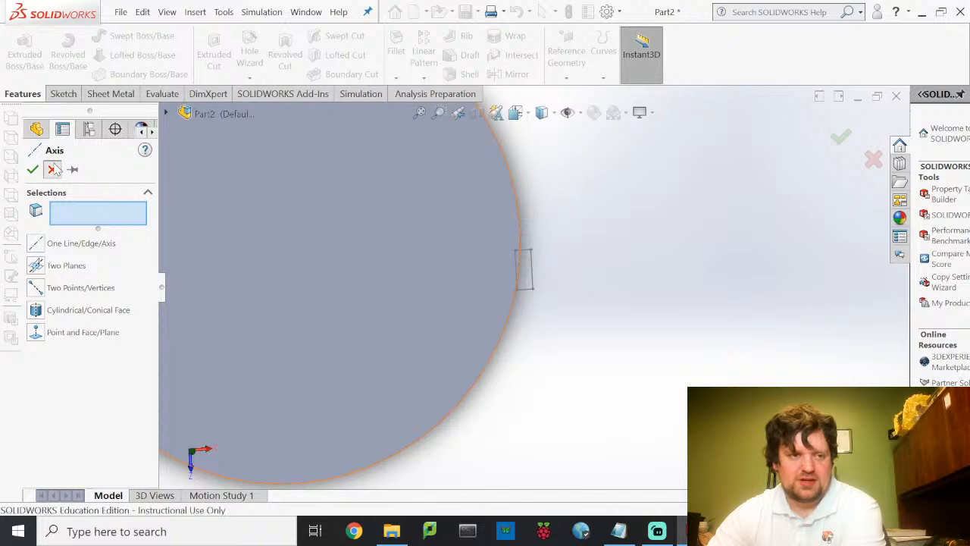
# Create a reference plane coincident with the disc's top face.
pyautogui.click(566, 78)
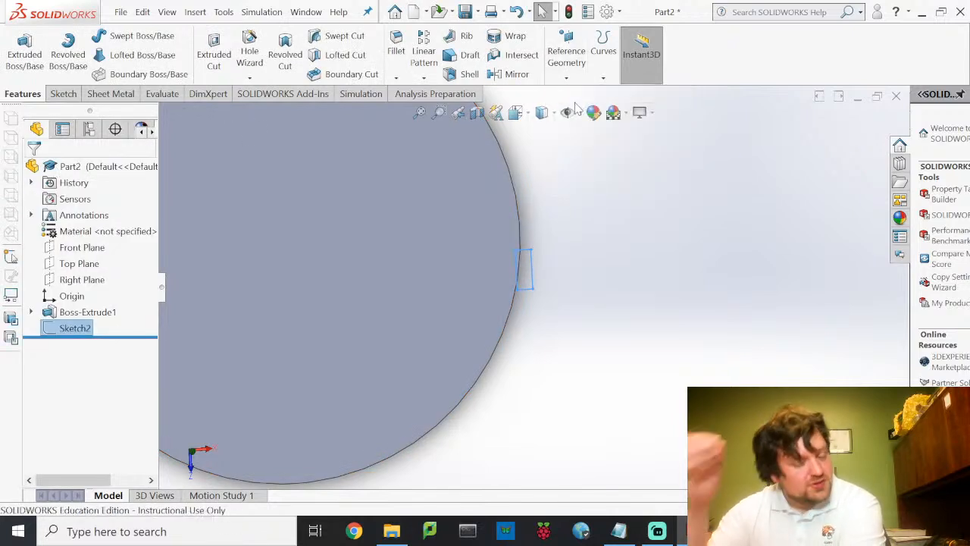
pyautogui.click(578, 50)
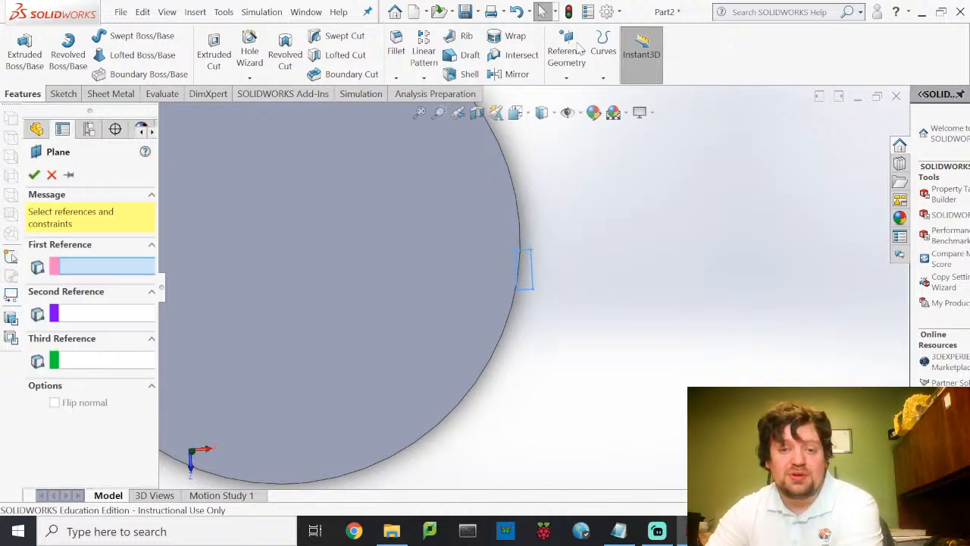
pyautogui.click(406, 357)
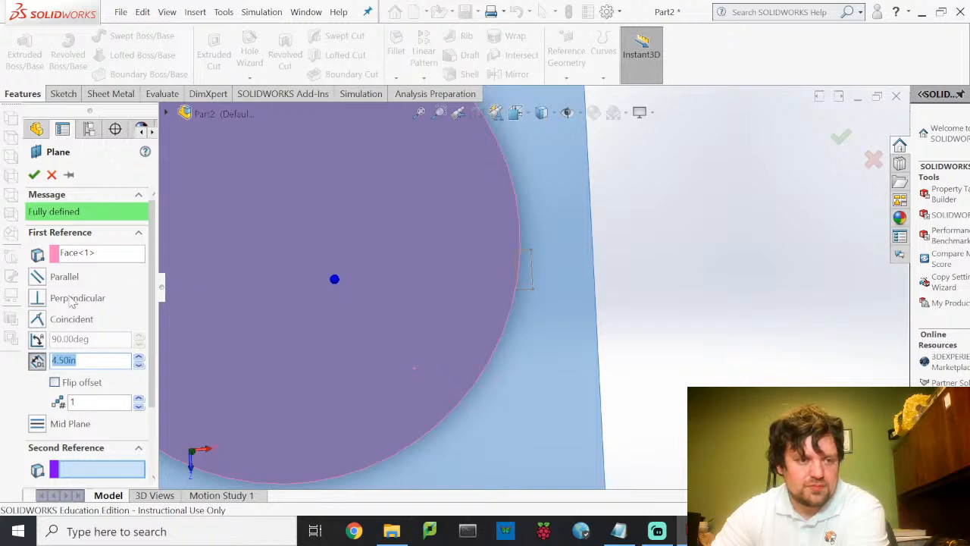
pyautogui.click(37, 319)
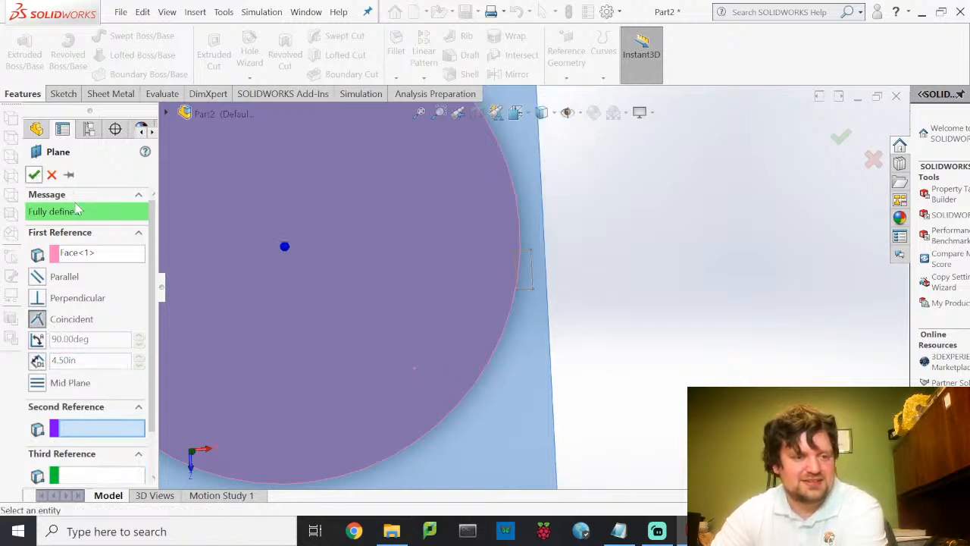
pyautogui.click(33, 175)
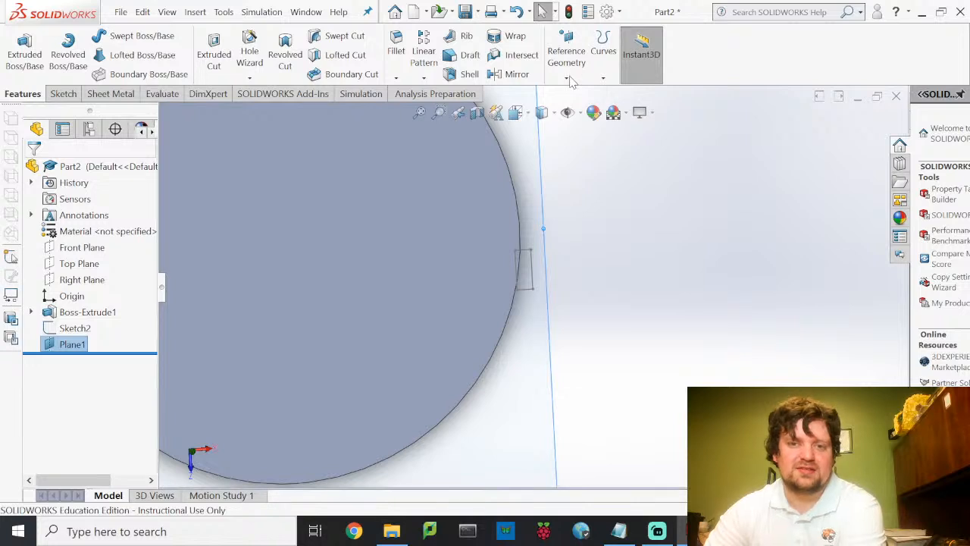
# Create a second reference plane coincident with the Right Plane, removing Plane1 from its references.
pyautogui.click(568, 78)
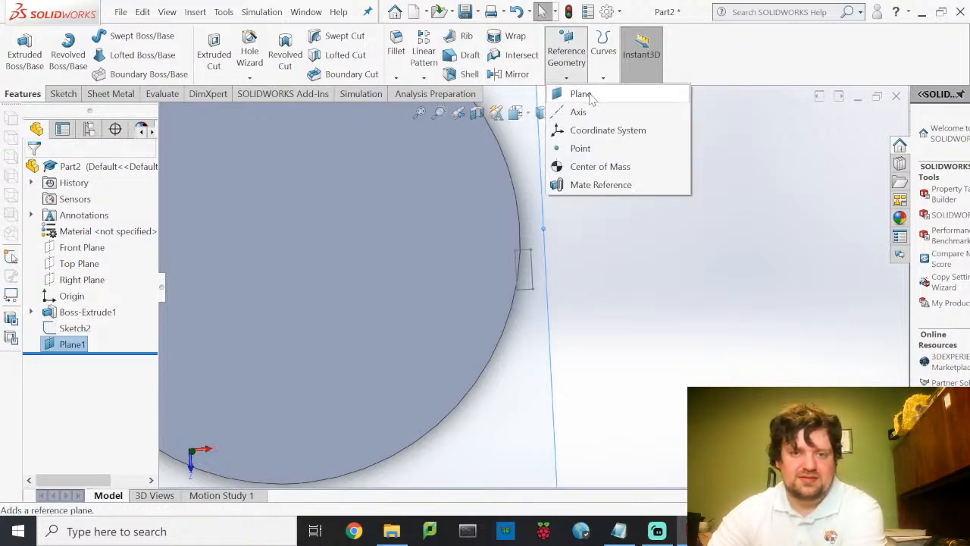
pyautogui.click(592, 93)
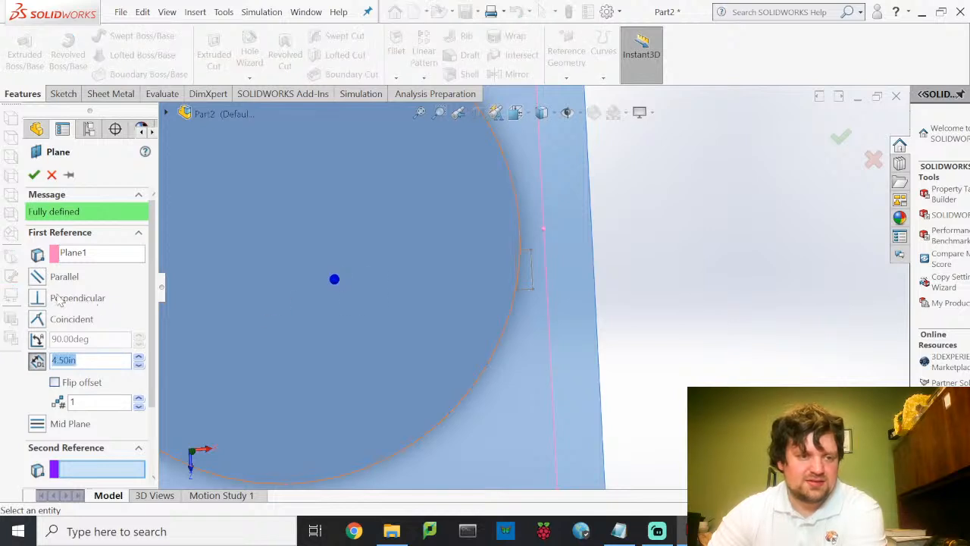
pyautogui.click(167, 114)
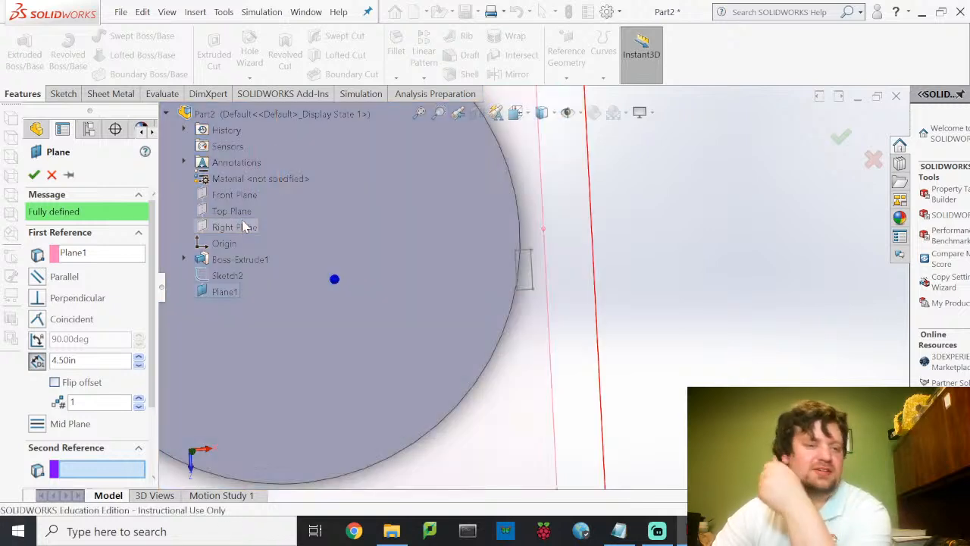
pyautogui.click(413, 206)
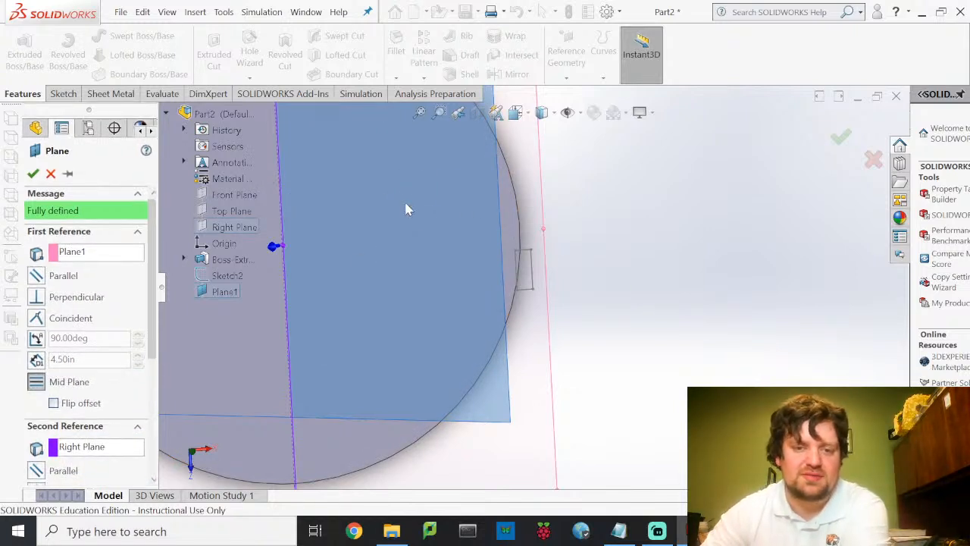
pyautogui.click(38, 320)
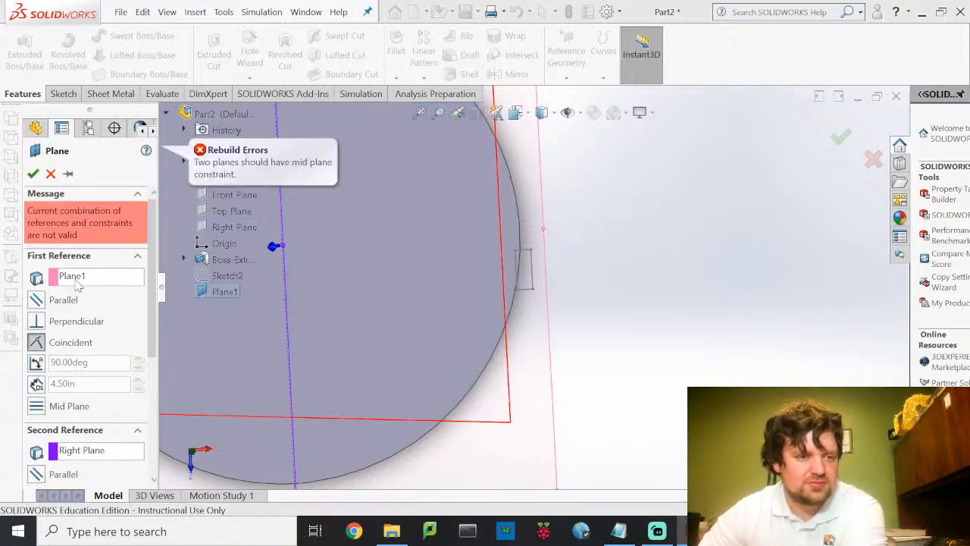
pyautogui.click(90, 276)
pyautogui.press('Delete')
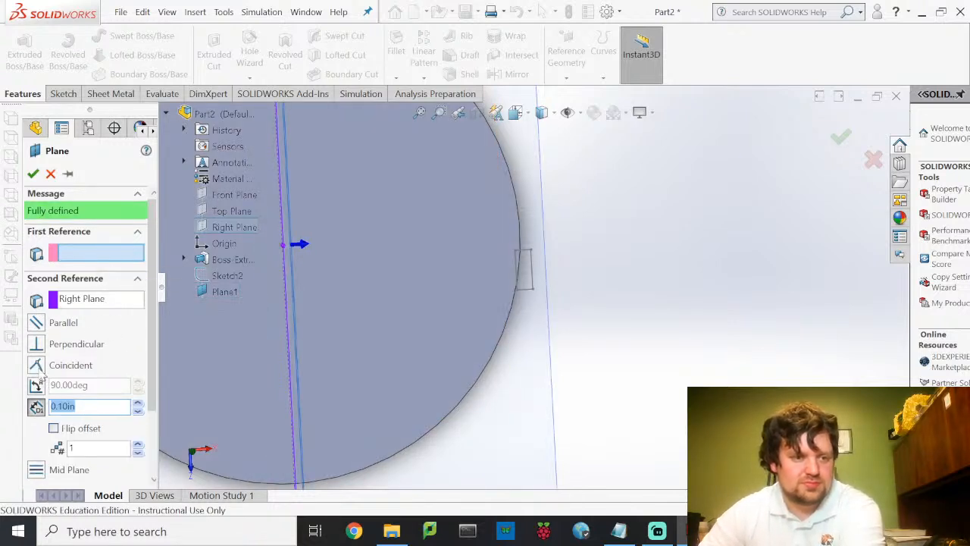
pyautogui.click(36, 365)
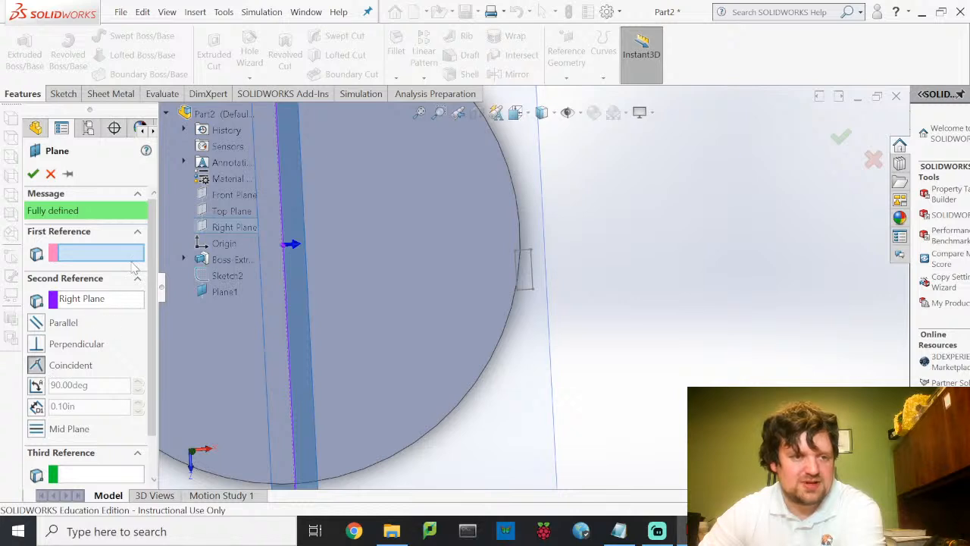
pyautogui.click(33, 174)
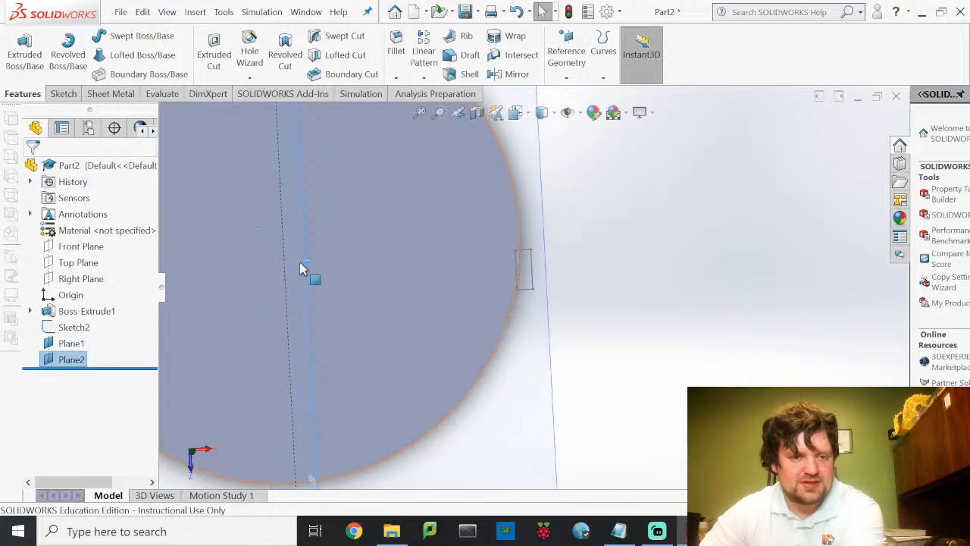
# Edit Plane2 so it is offset 3.25 in from the Right Plane, just outside the disc's edge.
pyautogui.click(302, 240)
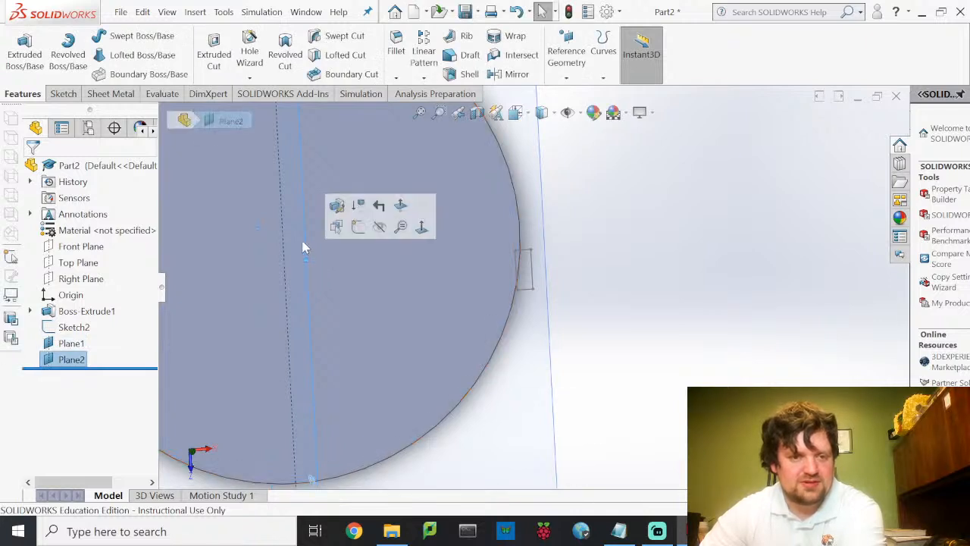
pyautogui.click(336, 204)
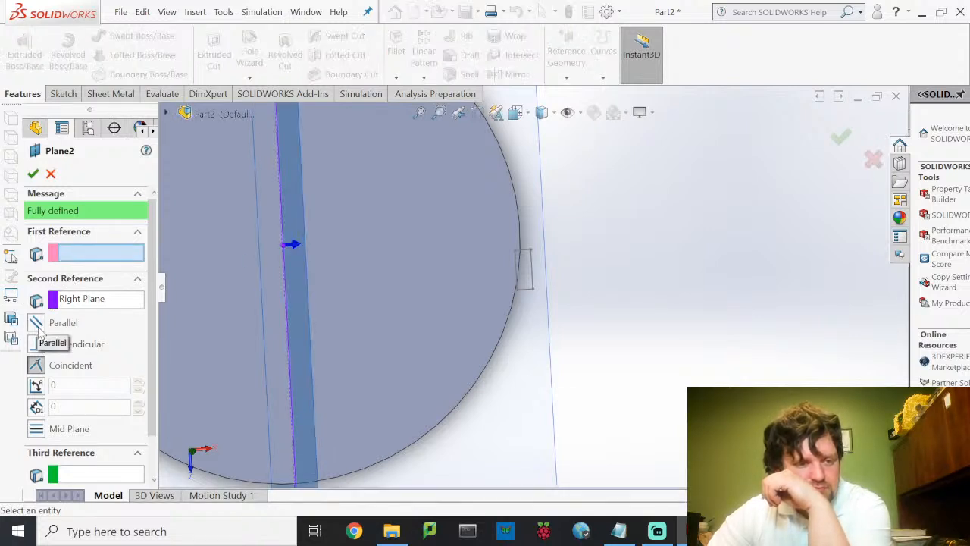
pyautogui.click(36, 407)
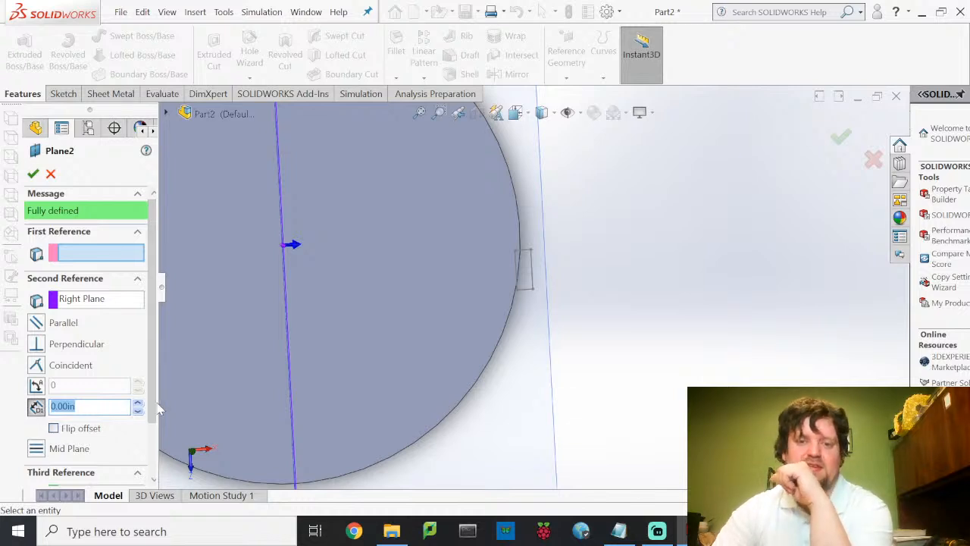
pyautogui.write('3.25')
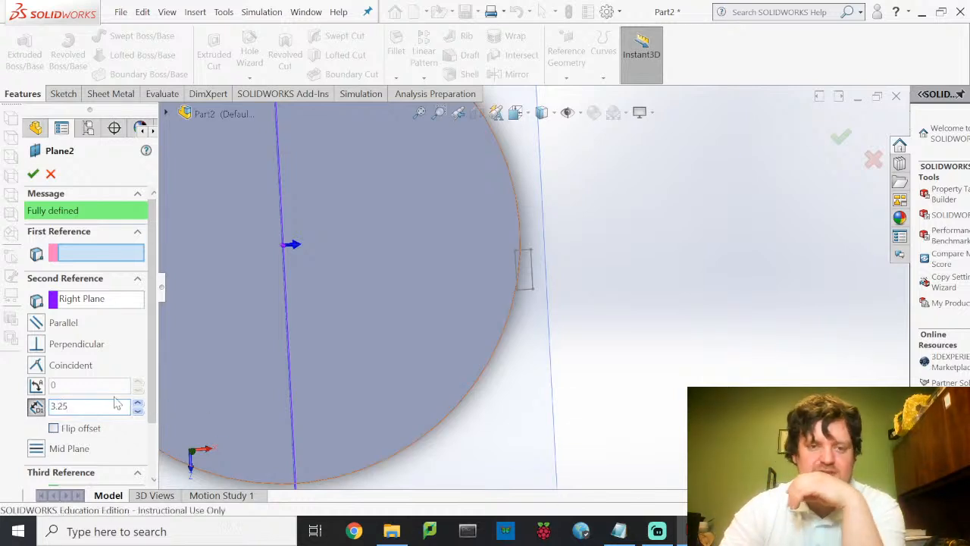
pyautogui.press('Return')
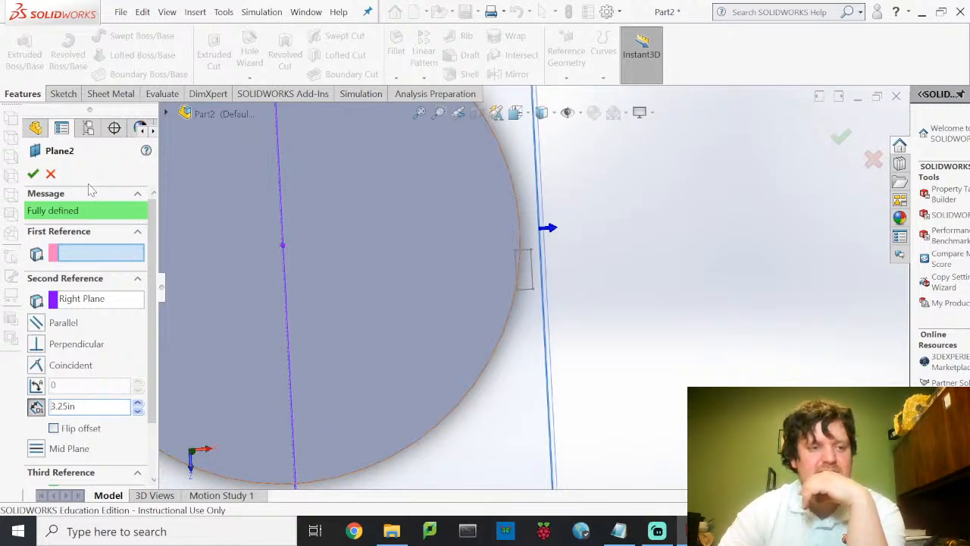
pyautogui.click(32, 174)
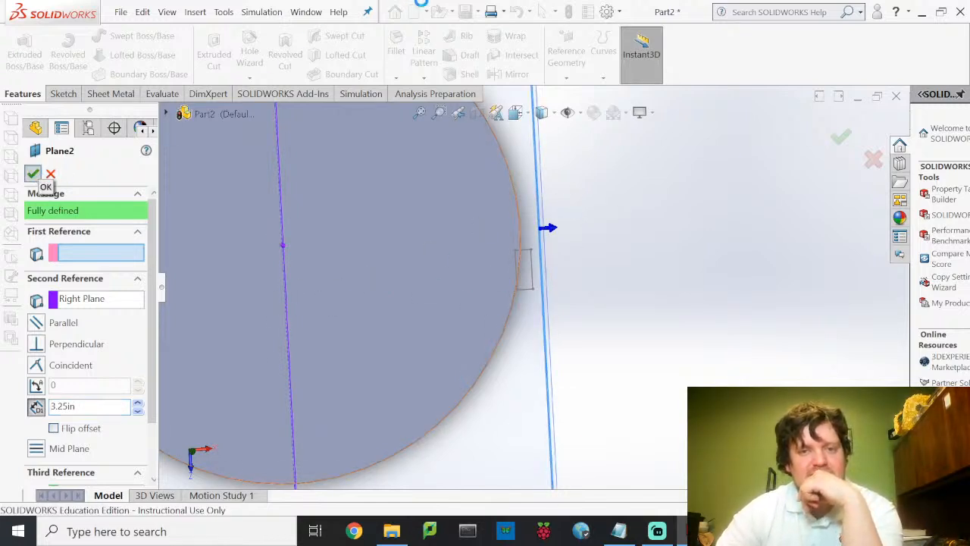
# Create a reference axis at the intersection of Plane2 and the disc's top face using the Two Planes option.
pyautogui.click(566, 78)
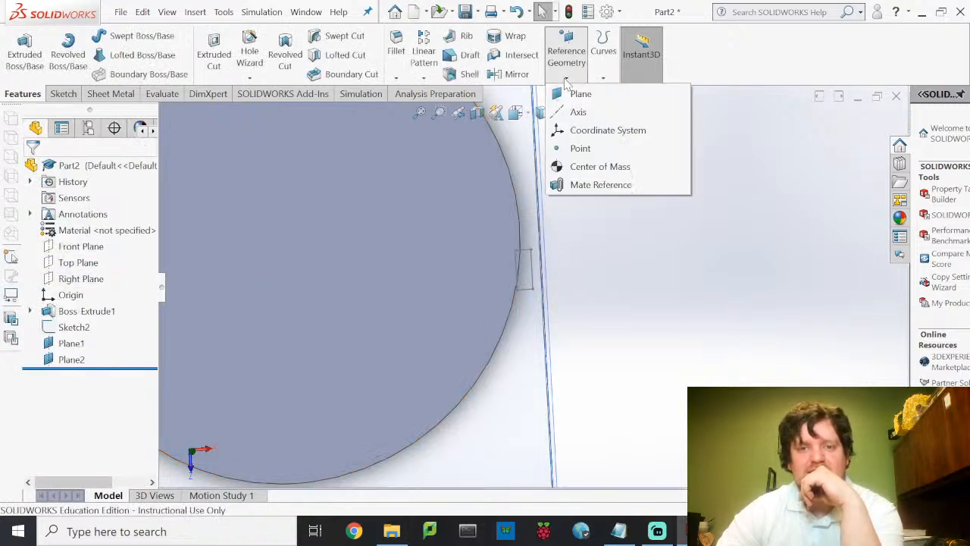
pyautogui.click(583, 113)
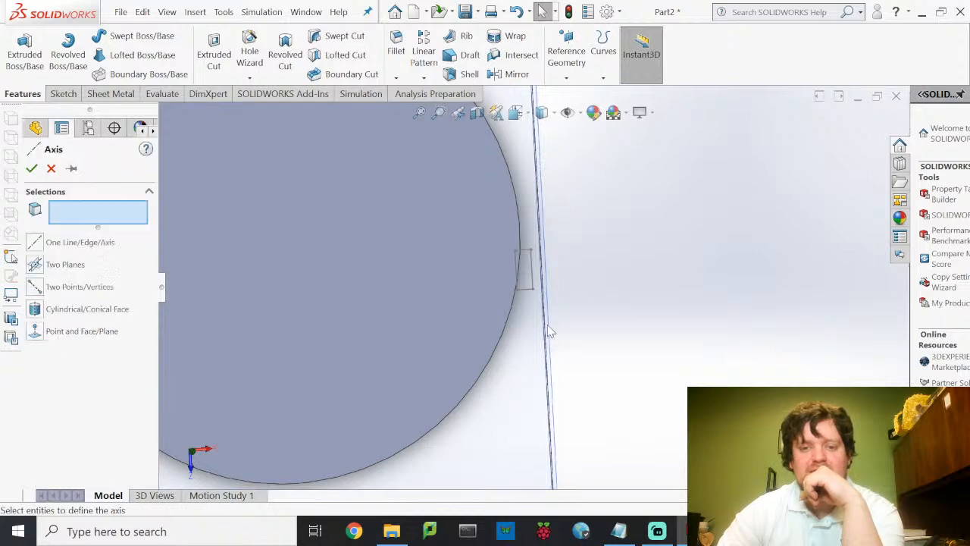
pyautogui.click(37, 272)
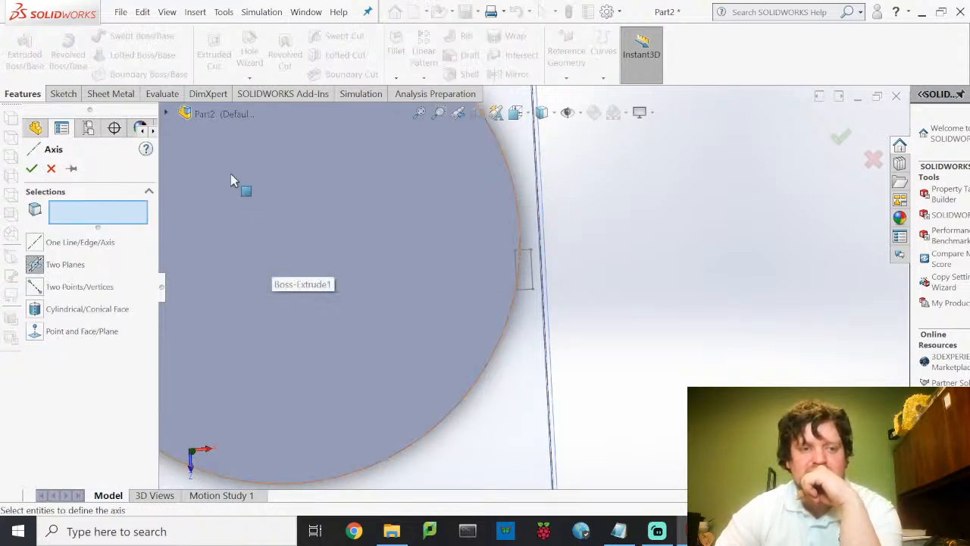
pyautogui.click(168, 112)
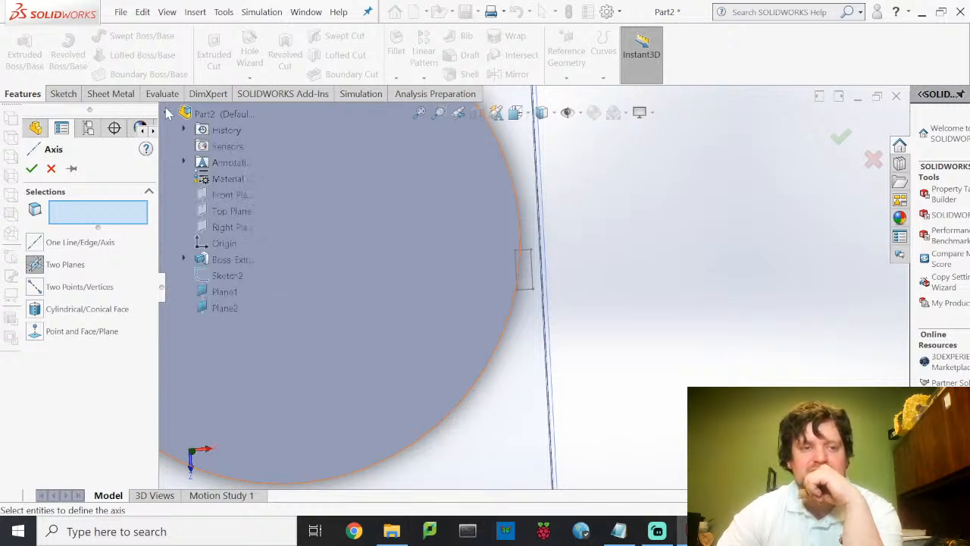
pyautogui.click(227, 293)
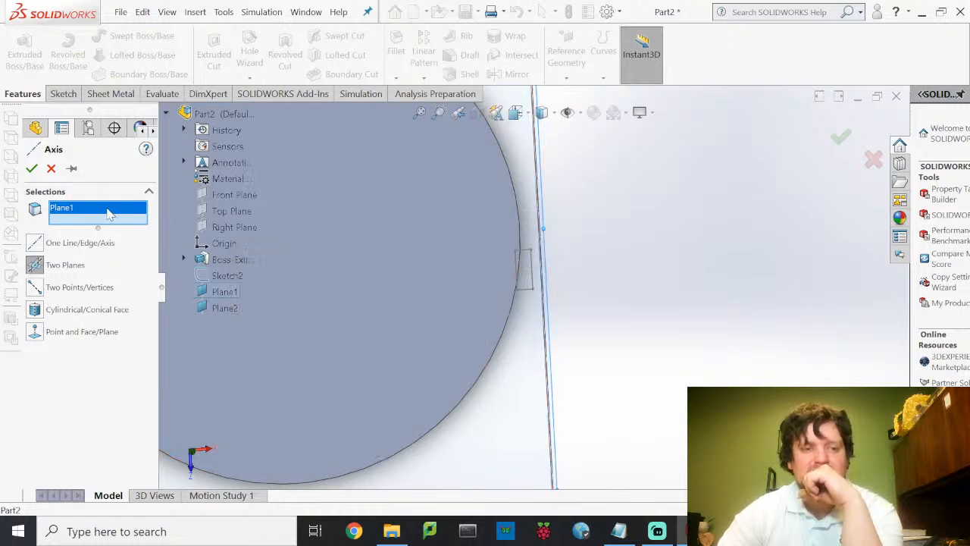
pyautogui.click(223, 308)
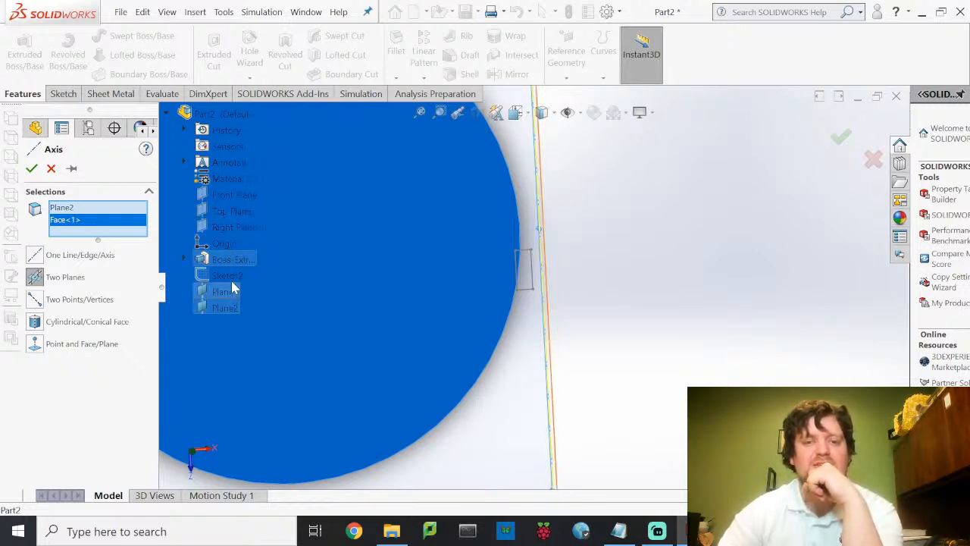
pyautogui.click(31, 169)
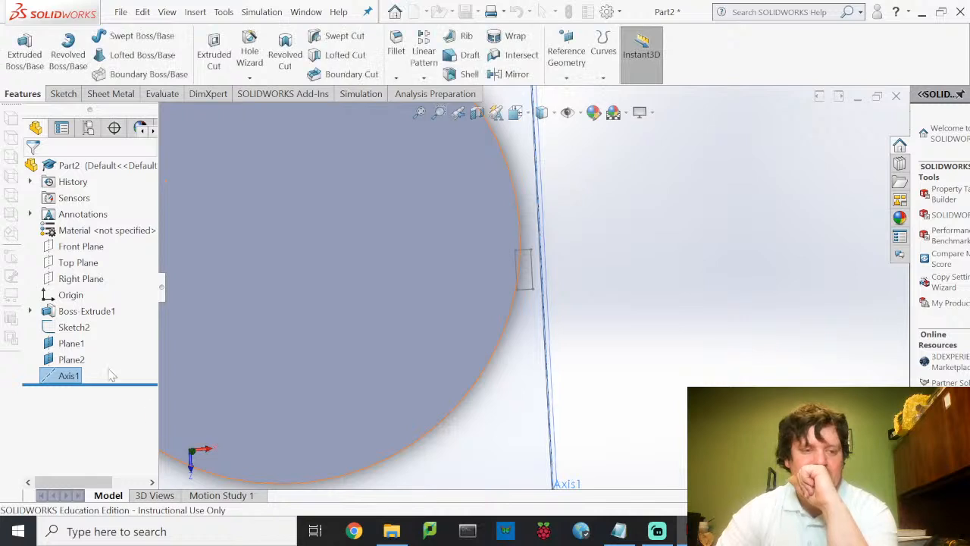
# Delete Plane1 and hide Plane2.
pyautogui.click(84, 345)
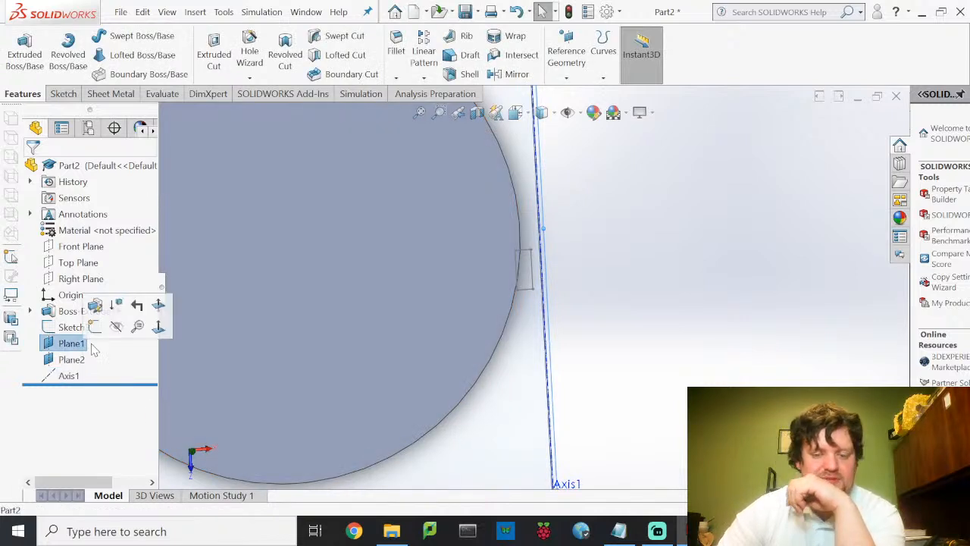
pyautogui.press('Delete')
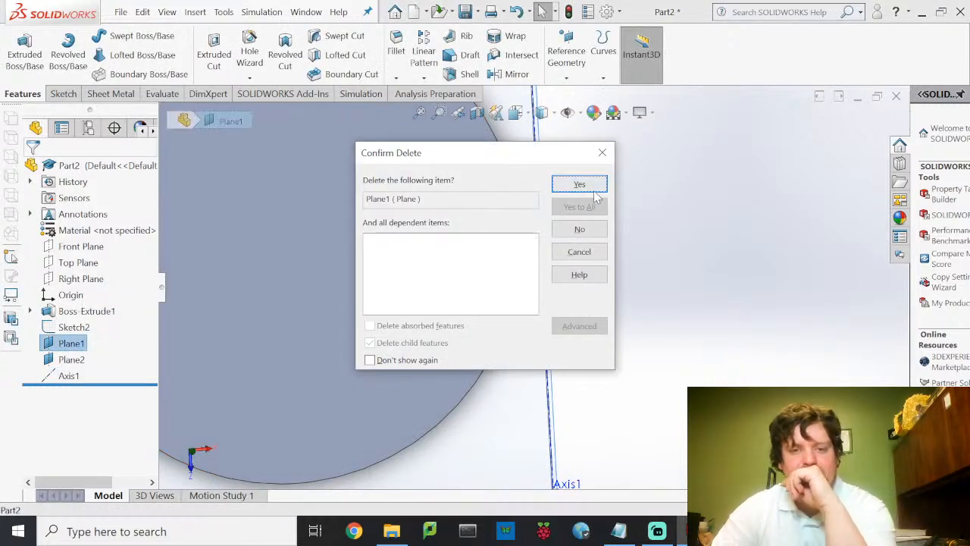
pyautogui.click(584, 186)
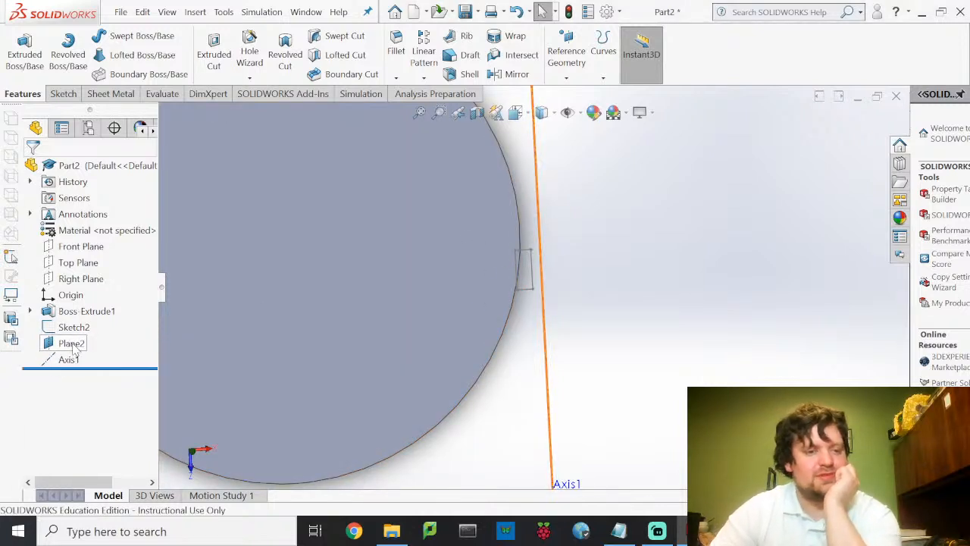
pyautogui.click(72, 344)
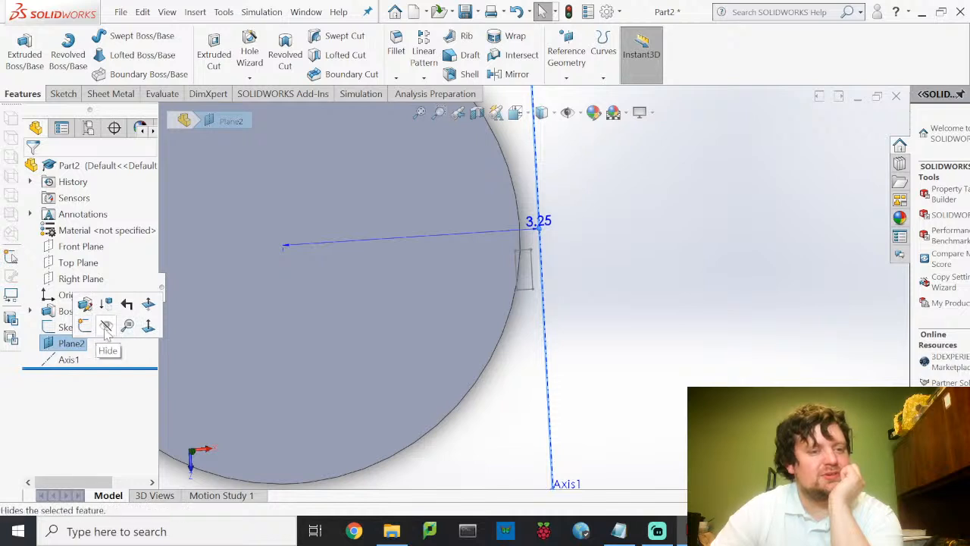
pyautogui.click(106, 327)
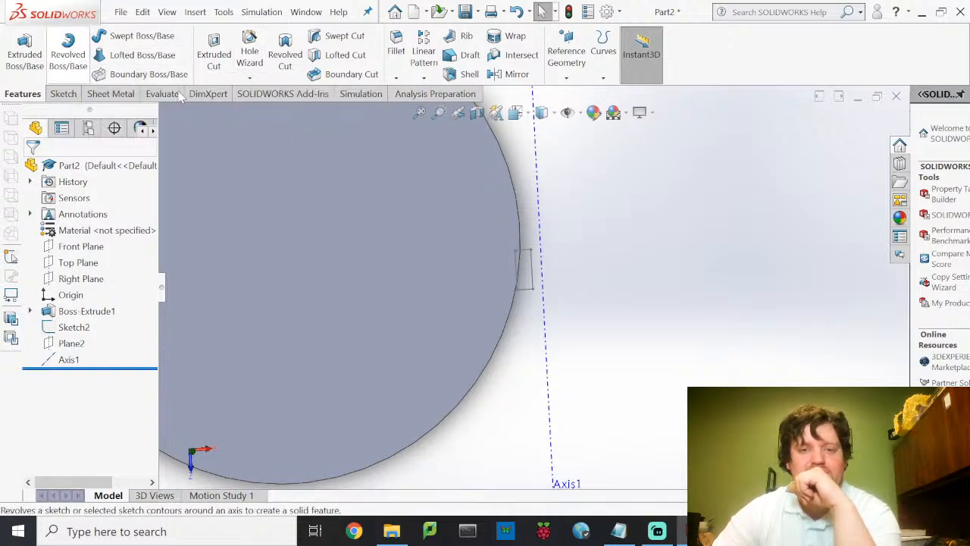
# Revolve the small rectangle sketch 360 degrees about Axis1, merged with the disc, to form a hinge knuckle.
pyautogui.click(69, 54)
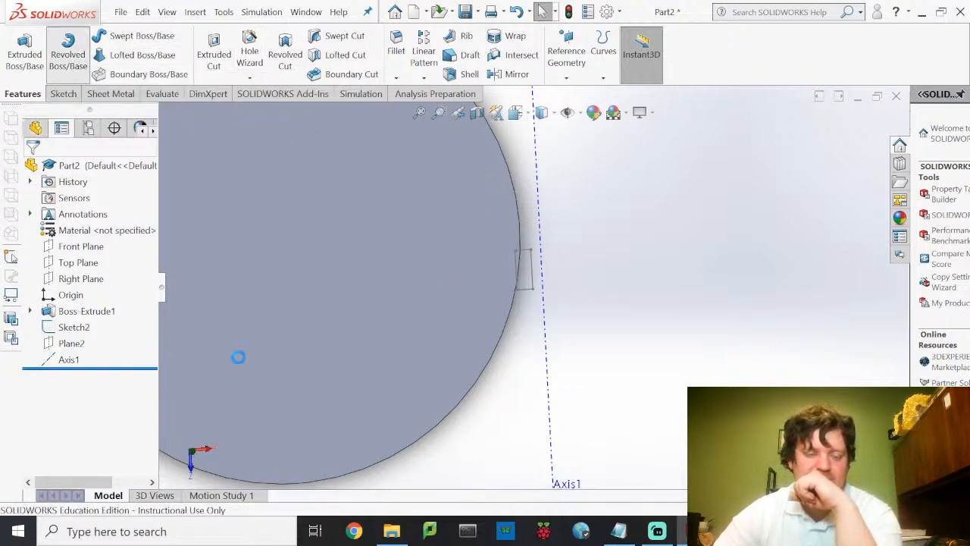
pyautogui.click(525, 290)
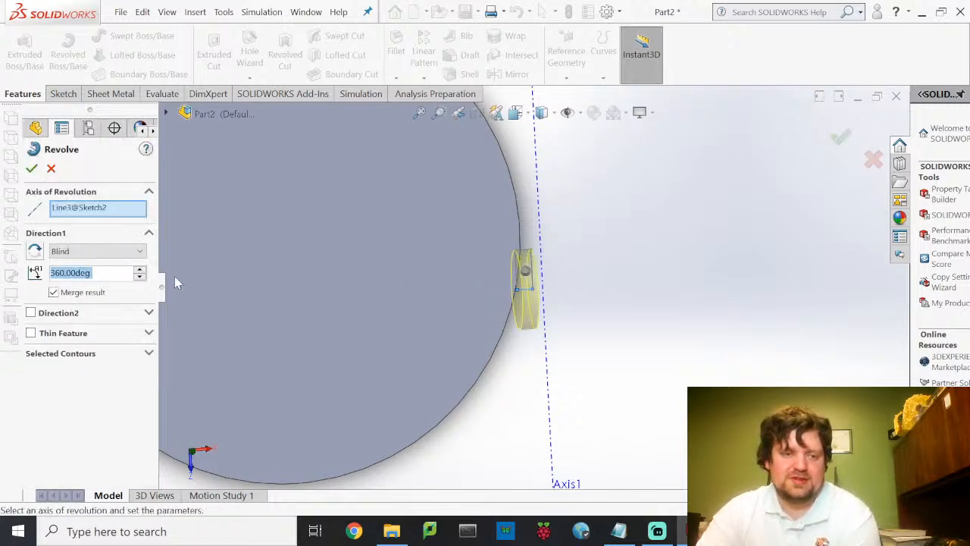
pyautogui.click(97, 209)
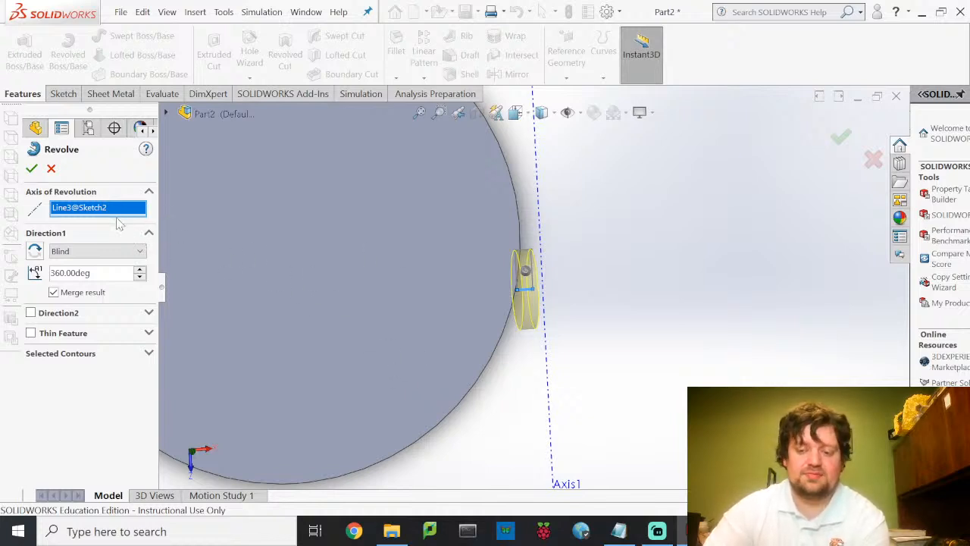
pyautogui.click(535, 238)
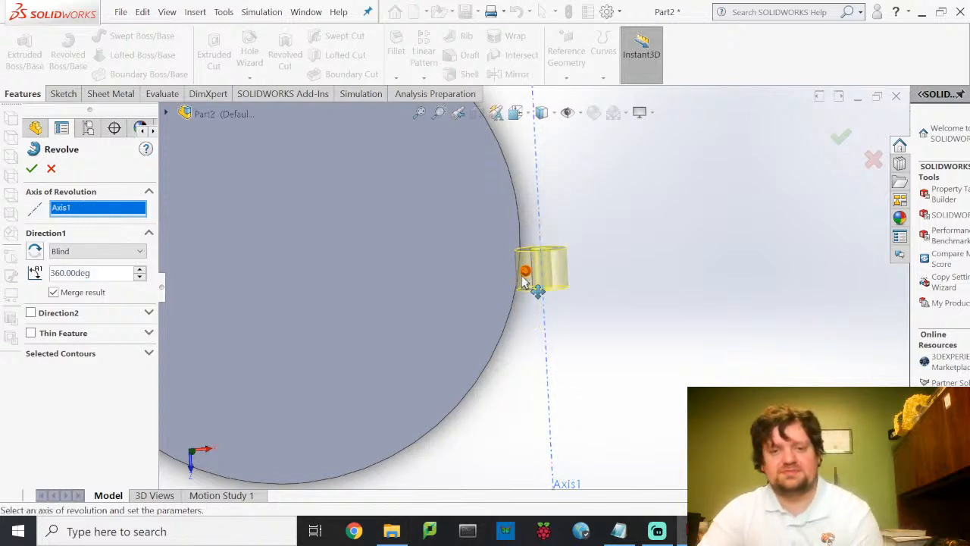
pyautogui.click(31, 168)
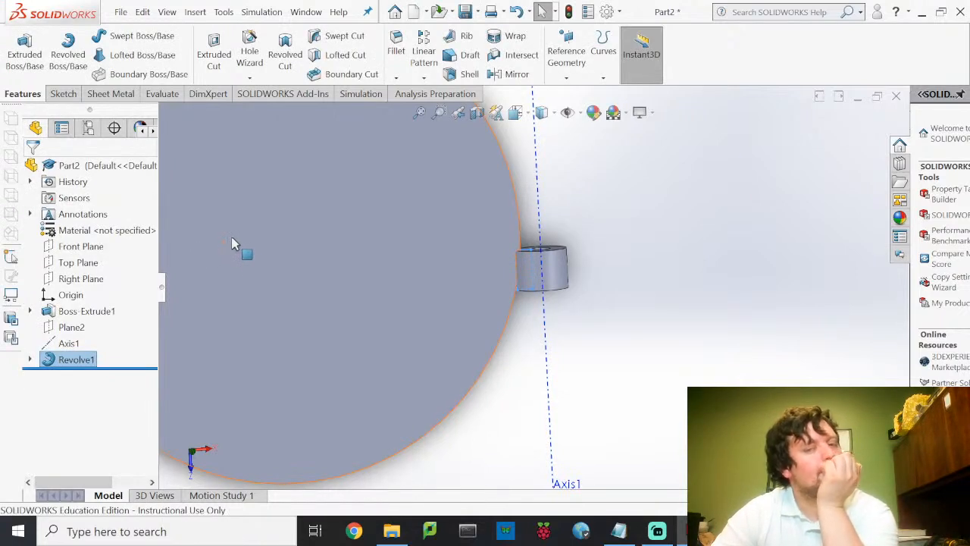
# Mirror the revolved hinge knuckle about the Front Plane.
pyautogui.moveTo(561, 302); pyautogui.dragTo(563, 277, button='middle')
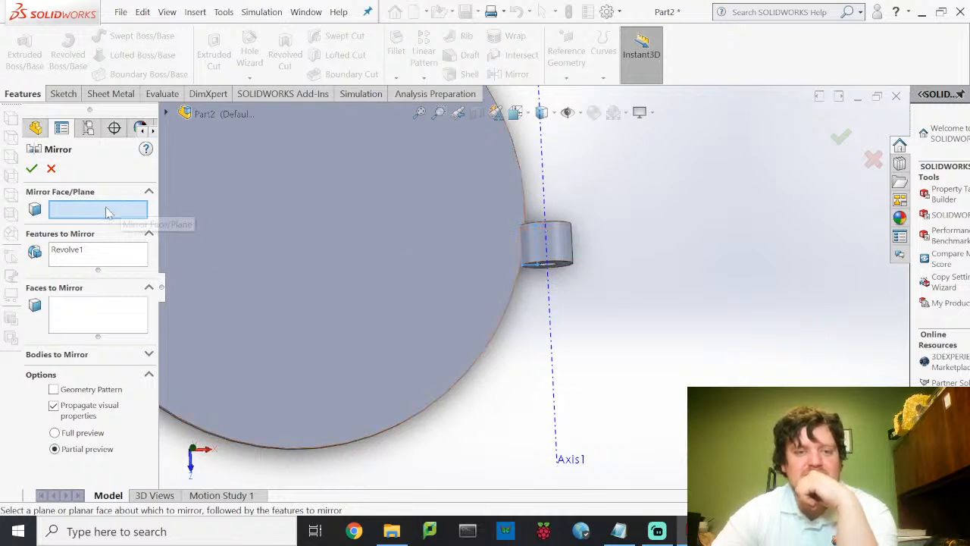
pyautogui.click(168, 114)
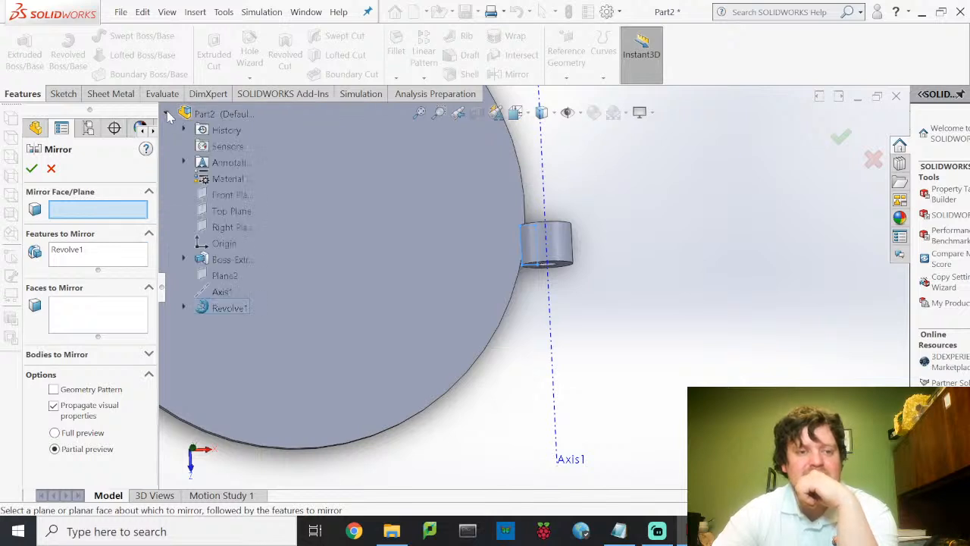
pyautogui.click(233, 196)
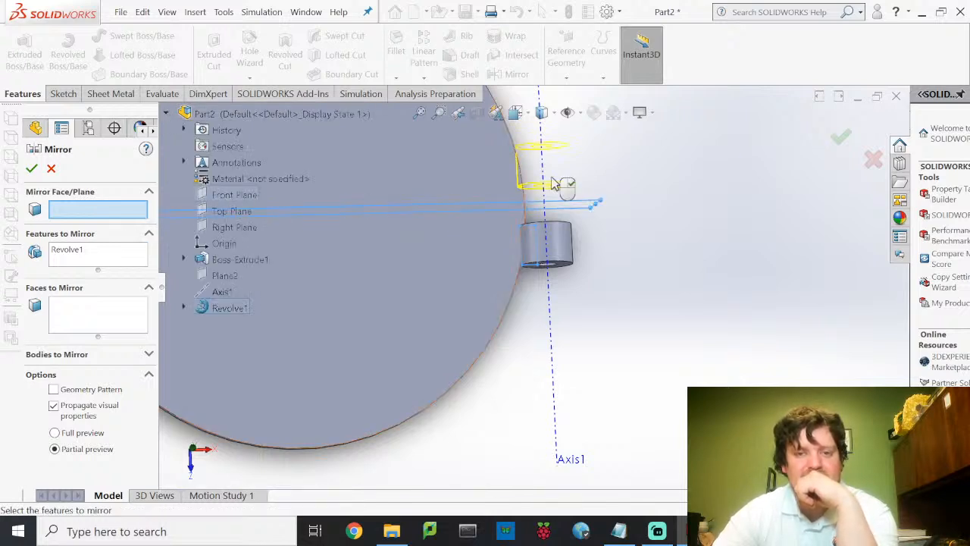
pyautogui.click(31, 169)
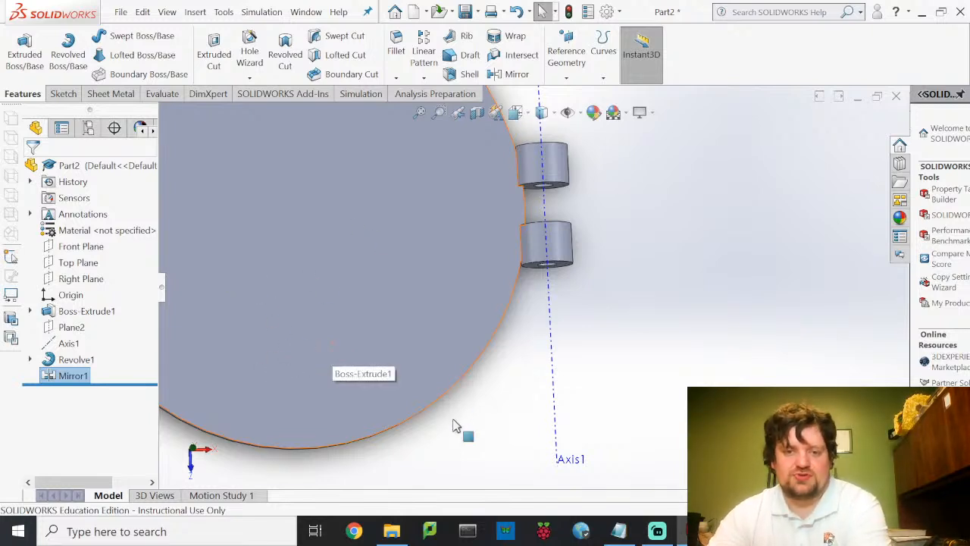
# Save the part as ReservoirFlap in the VC1-4-1-2022 folder.
pyautogui.scroll(5, 475, 375)
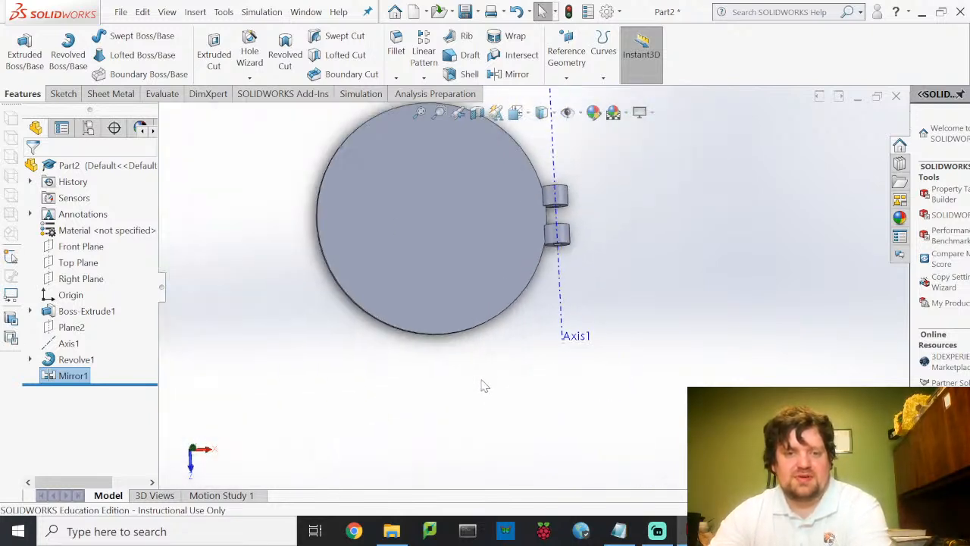
pyautogui.click(121, 12)
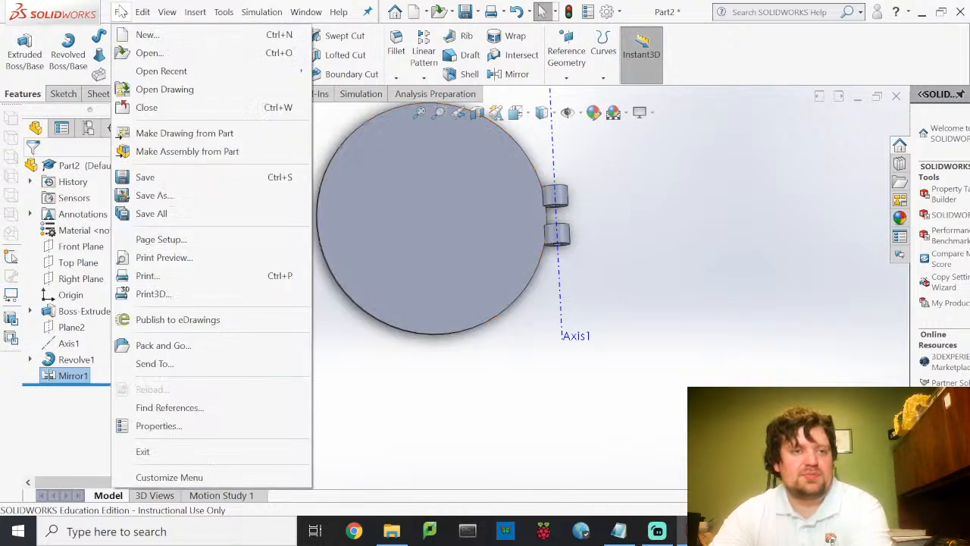
pyautogui.click(162, 179)
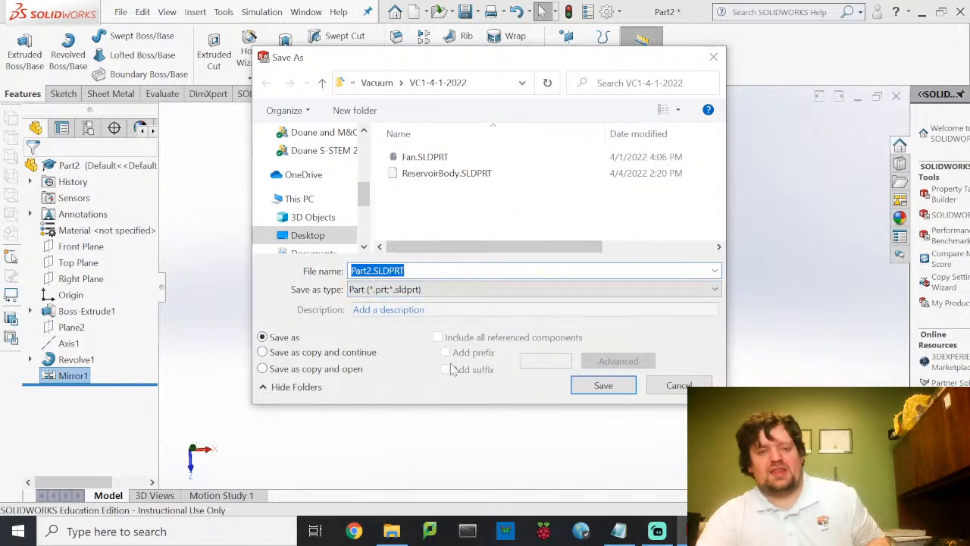
pyautogui.write('Reser')
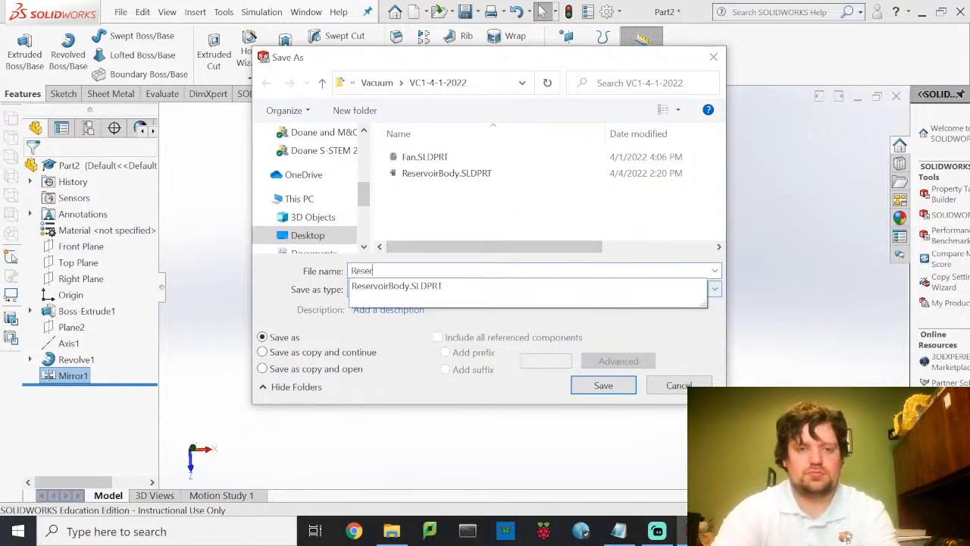
pyautogui.write('voirCap')
pyautogui.press('Return')
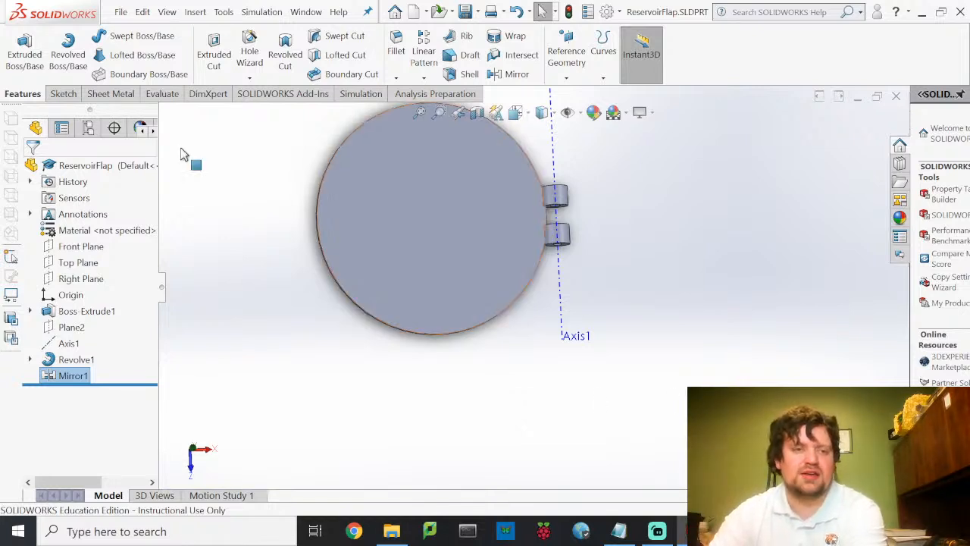
# Create a new part document.
pyautogui.click(121, 12)
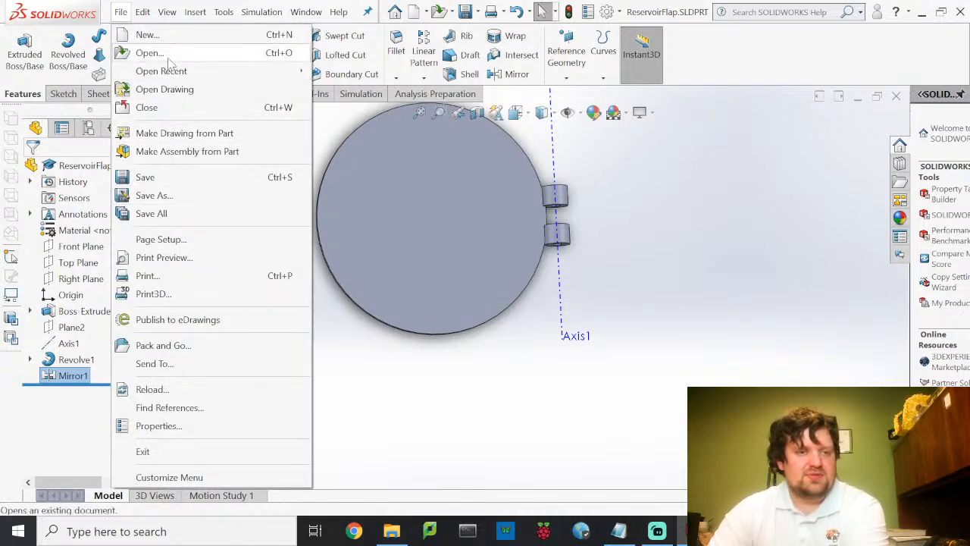
pyautogui.click(148, 35)
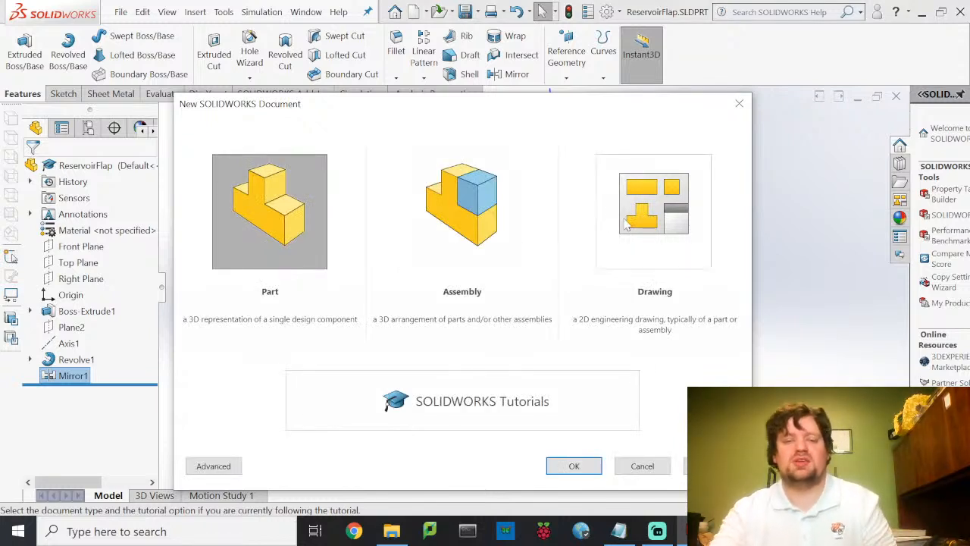
pyautogui.click(577, 466)
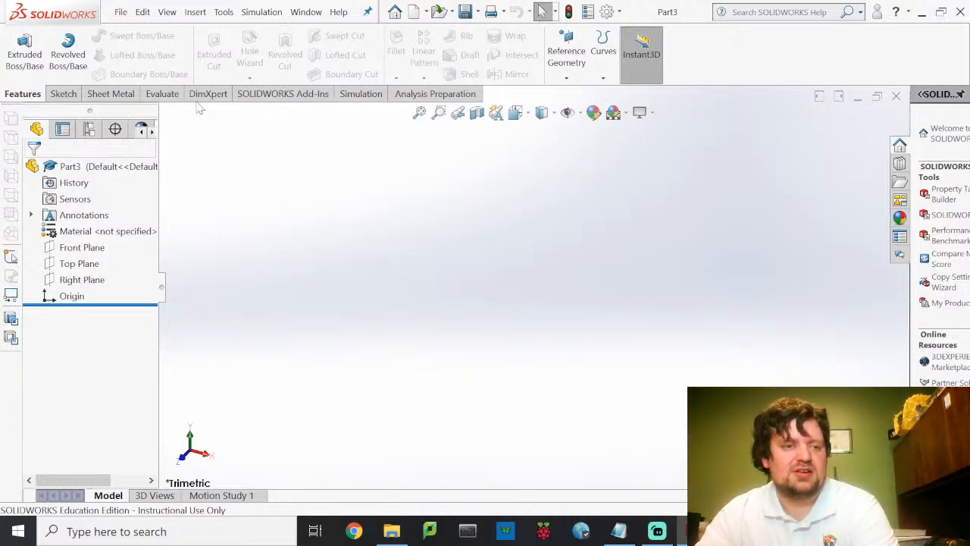
# Start a sketch on the Right Plane and draw a circle about 1.07 in in diameter centred on the origin.
pyautogui.click(65, 94)
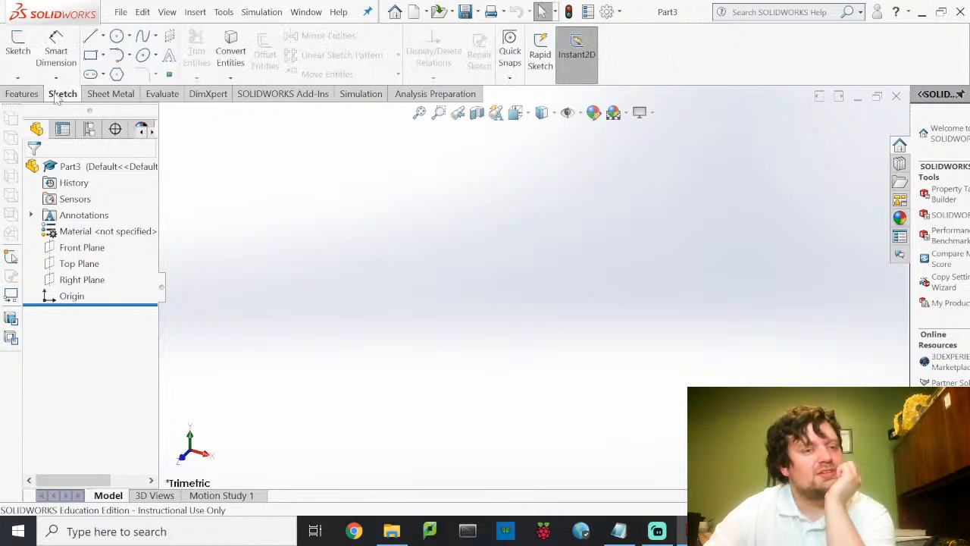
pyautogui.click(27, 43)
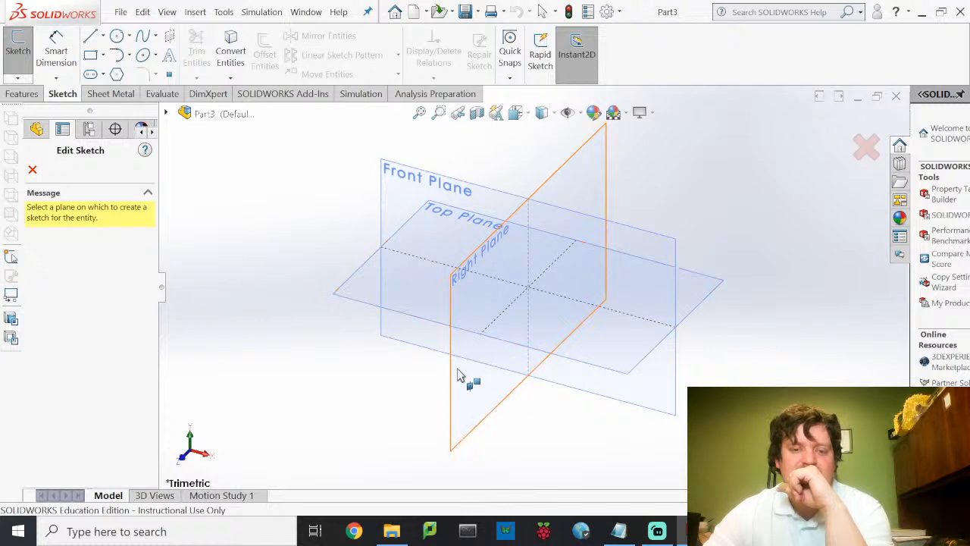
pyautogui.click(459, 378)
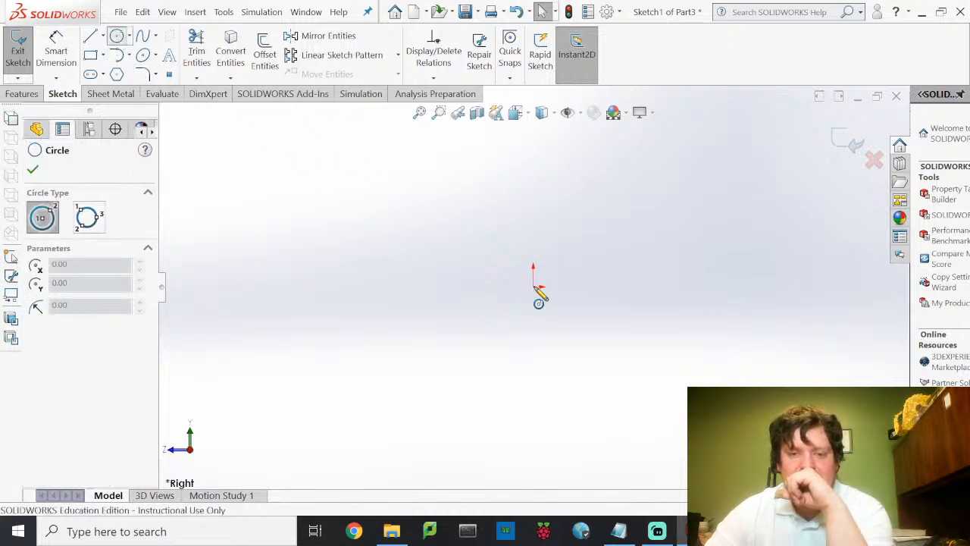
pyautogui.moveTo(533, 287); pyautogui.dragTo(534, 253)
# Dimension the circle's diameter to 0.25 in and finish the sketch.
pyautogui.click(53, 57)
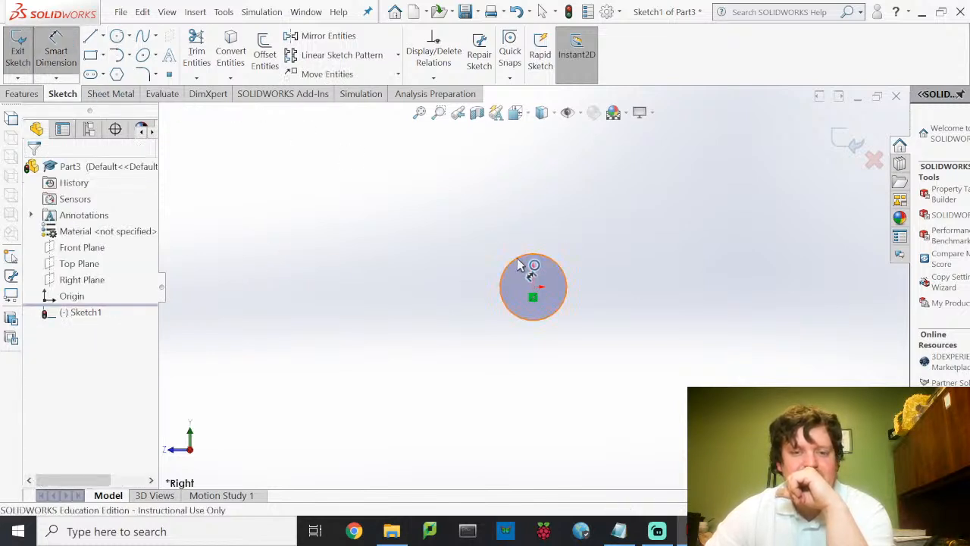
pyautogui.click(381, 227)
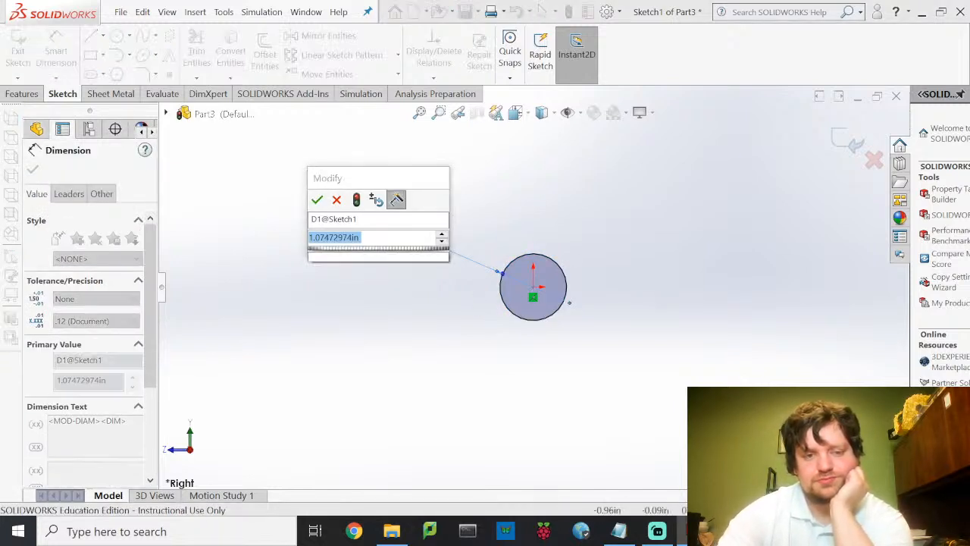
pyautogui.write('0.2')
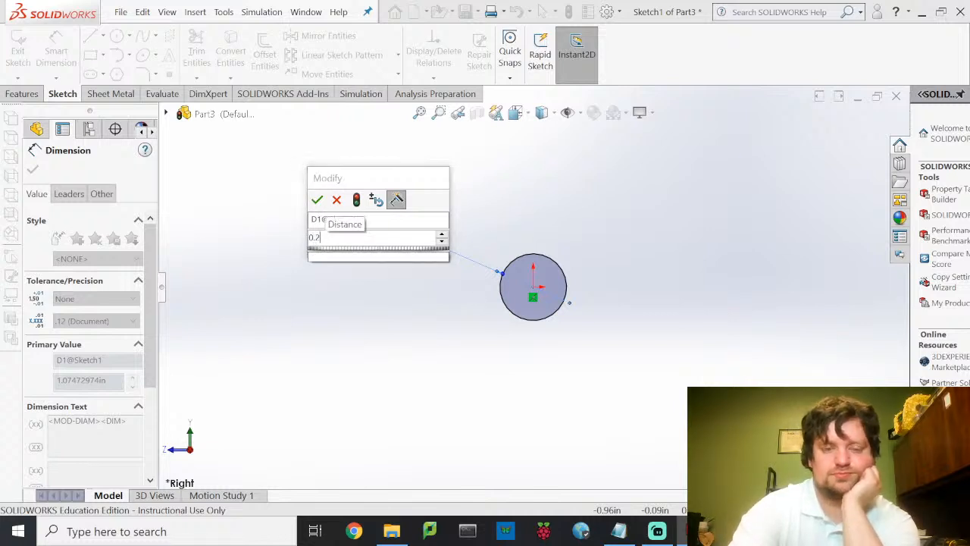
pyautogui.write('5')
pyautogui.press('Return')
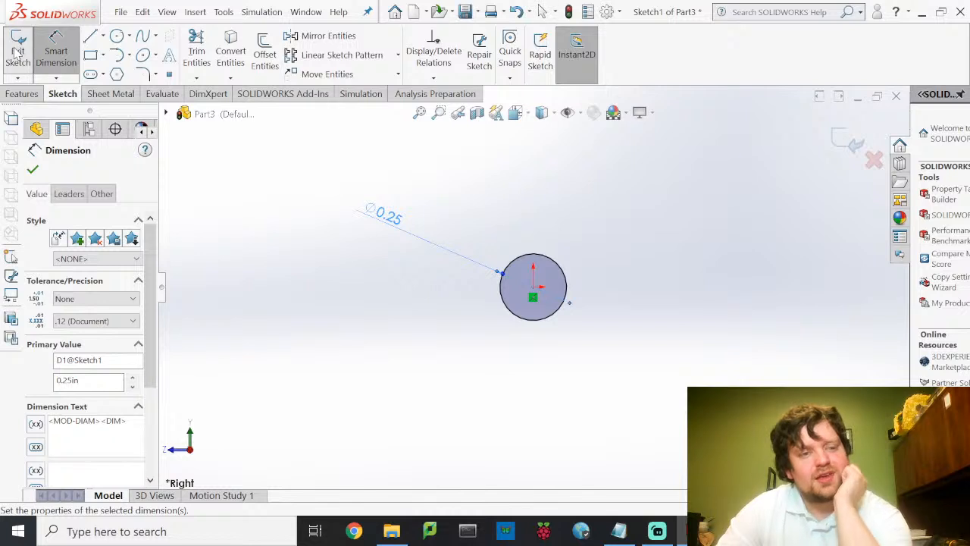
pyautogui.click(17, 53)
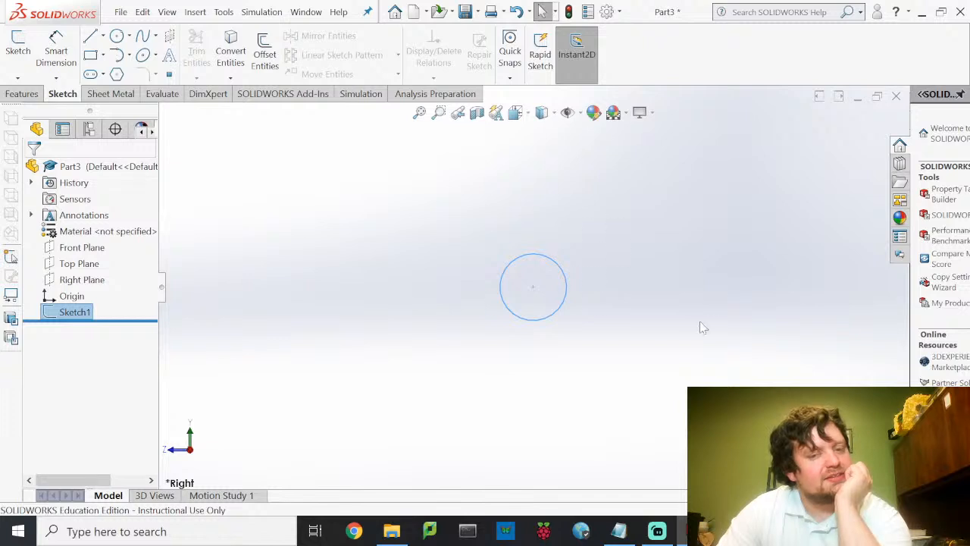
# Extrude the circle sketch as a boss 1.5 in long with the Mid Plane end condition.
pyautogui.click(22, 94)
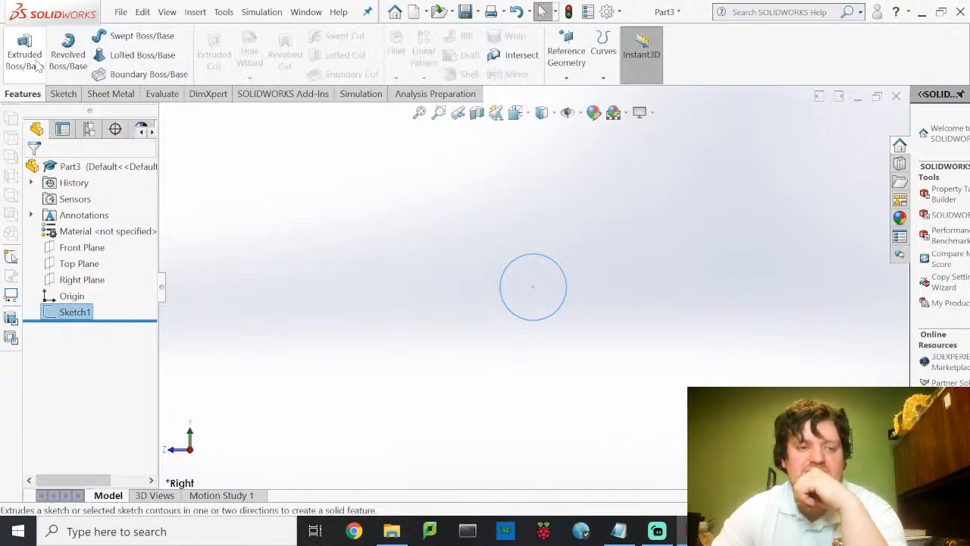
pyautogui.click(28, 51)
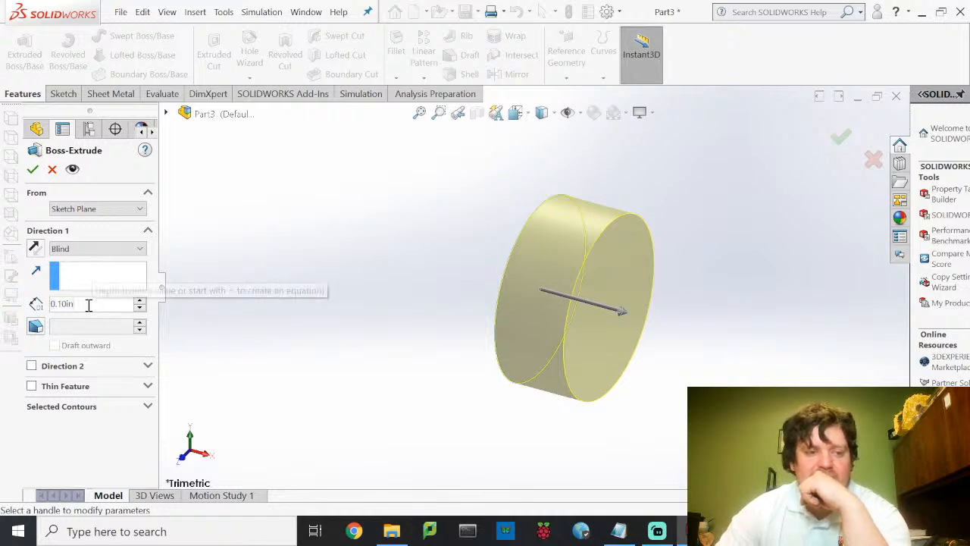
pyautogui.write('1.5')
pyautogui.press('Return')
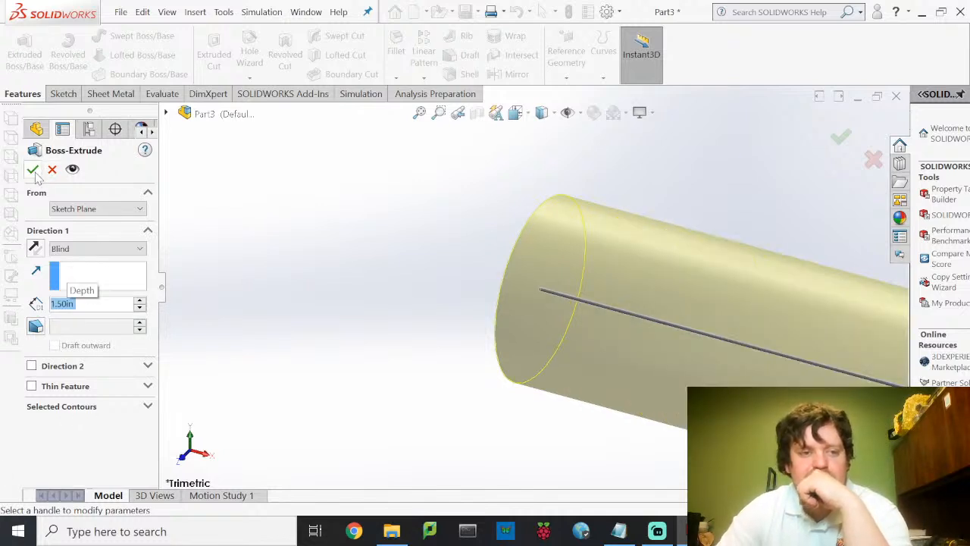
pyautogui.click(80, 250)
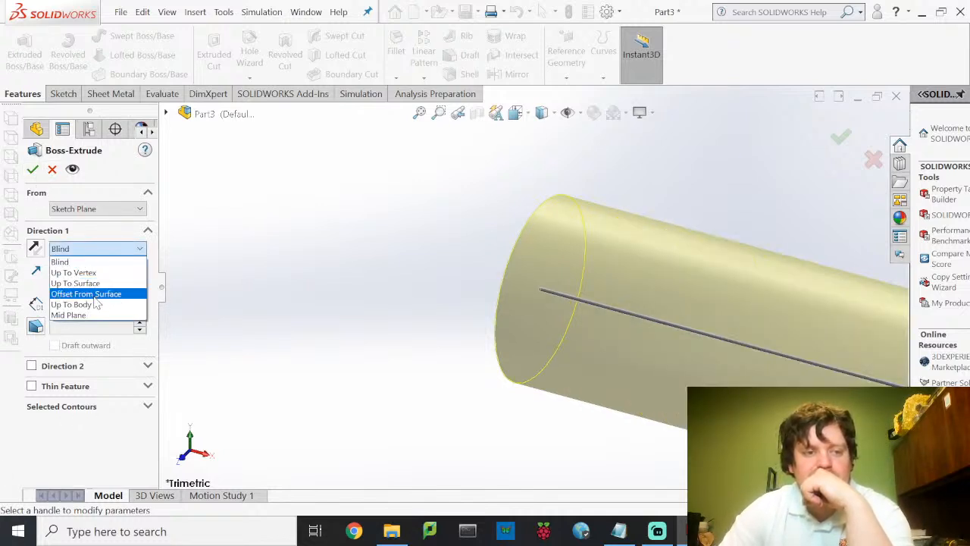
pyautogui.click(68, 312)
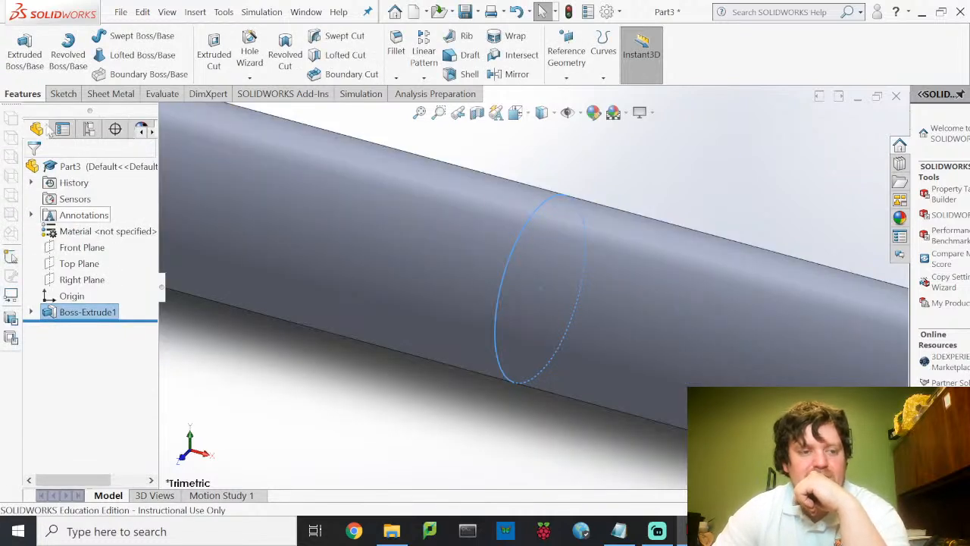
# Save the part as ReservoirFlapPin in the VC1-4-1-2022 folder.
pyautogui.click(120, 12)
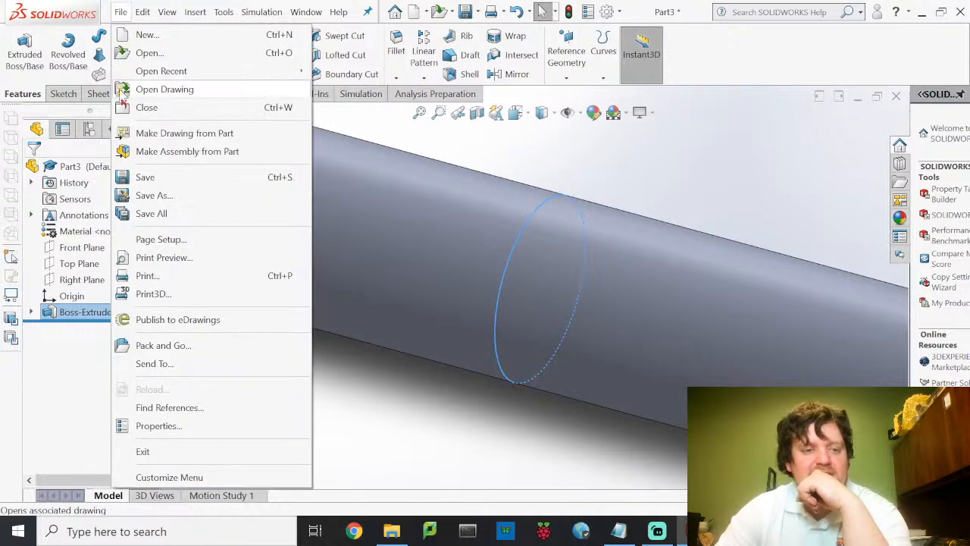
pyautogui.click(147, 178)
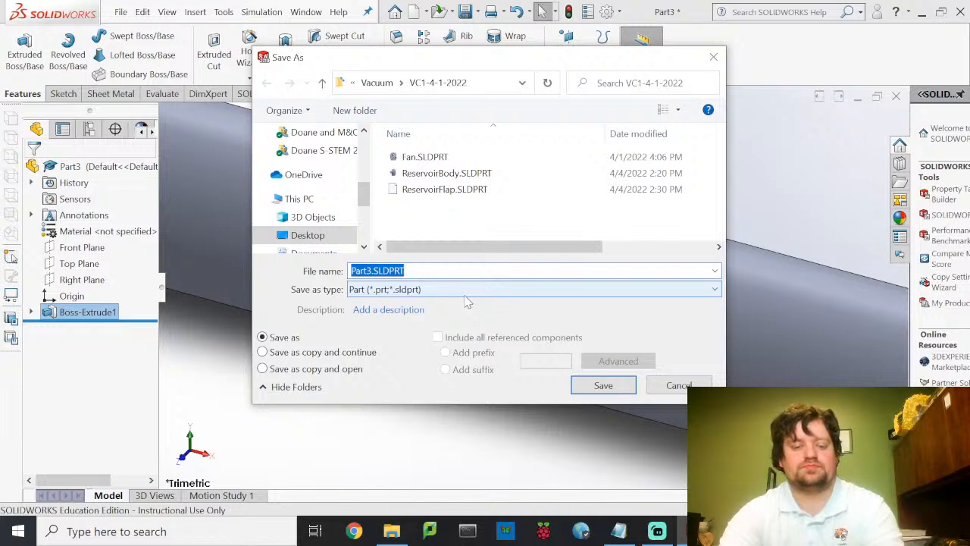
pyautogui.write('Rser')
pyautogui.press('BackSpace')
pyautogui.press('BackSpace')
pyautogui.write('e')
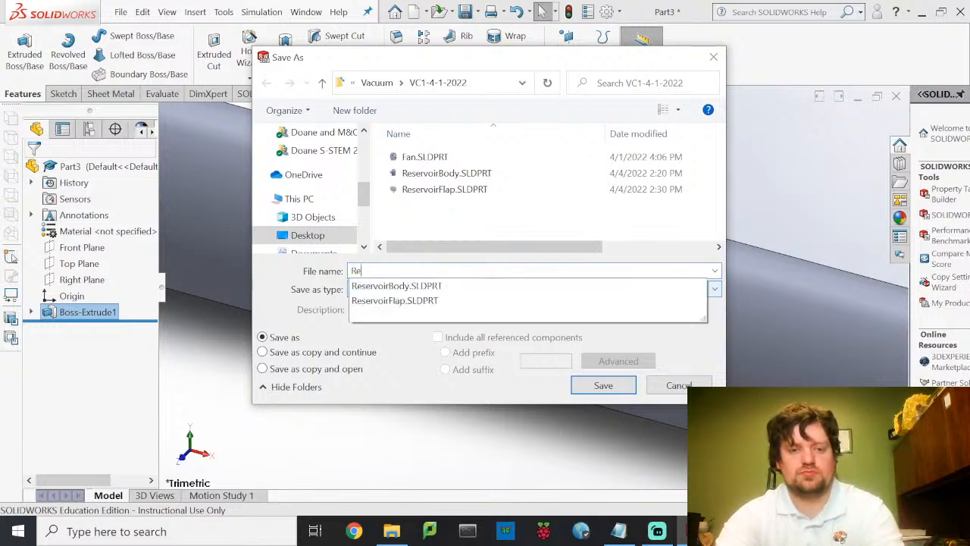
pyautogui.write('servoirFlapPin')
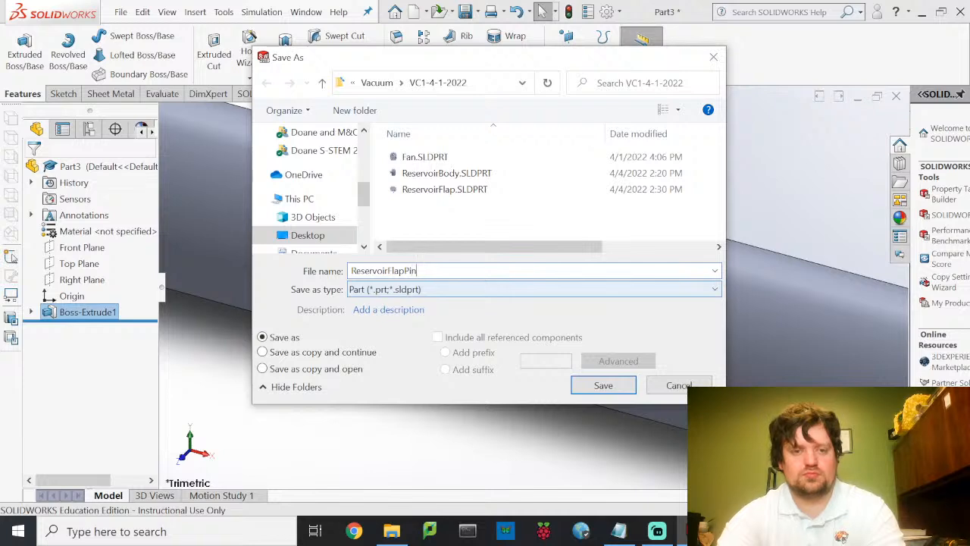
pyautogui.press('Return')
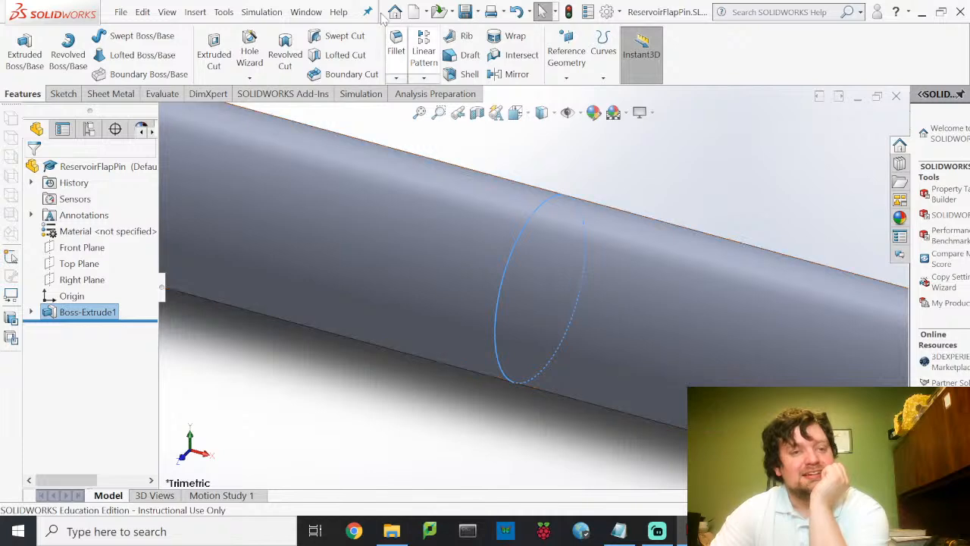
# Create a new assembly document.
pyautogui.click(120, 11)
pyautogui.moveTo(143, 12)
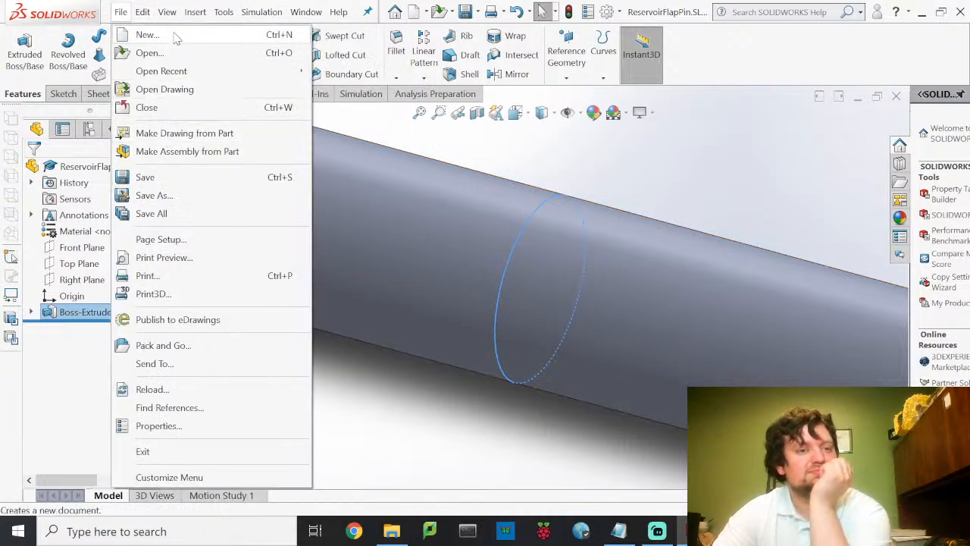
pyautogui.click(147, 34)
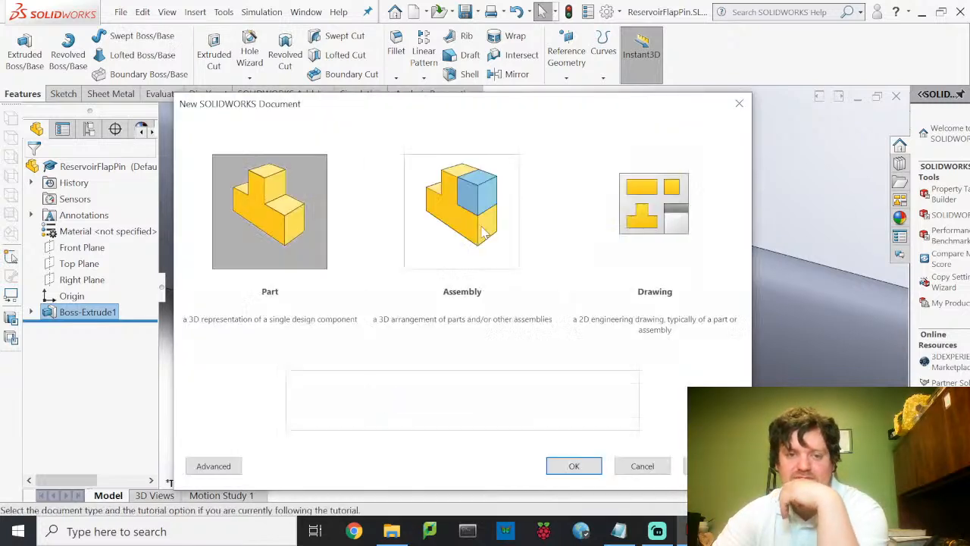
pyautogui.click(460, 232)
pyautogui.click(564, 461)
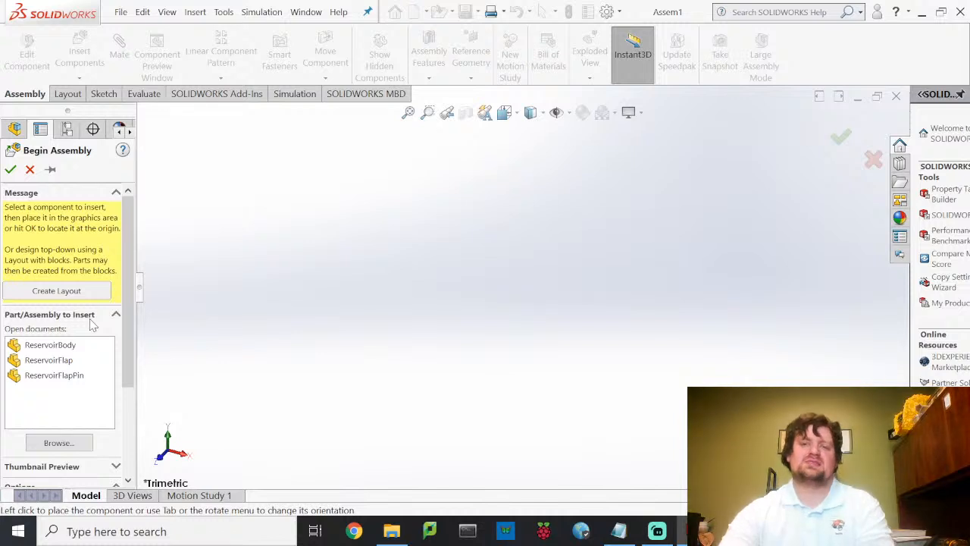
# Place the ReservoirBody part as the first component of the assembly and try to move it.
pyautogui.click(63, 346)
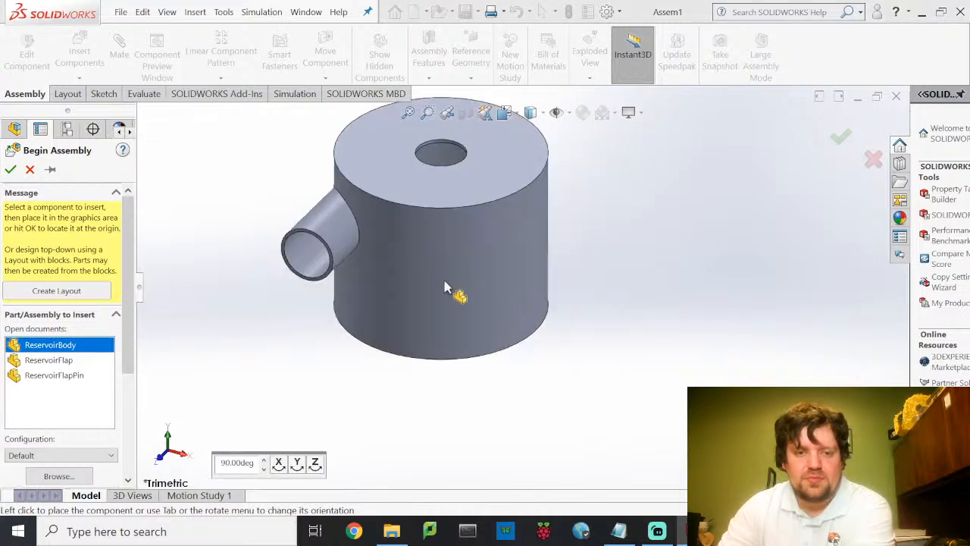
pyautogui.click(479, 291)
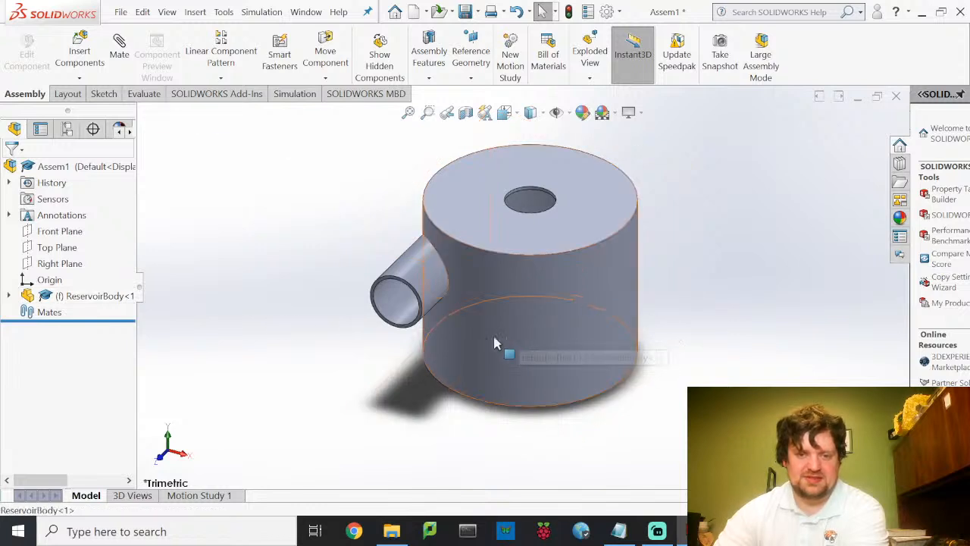
pyautogui.click(437, 331)
pyautogui.moveTo(436, 325); pyautogui.dragTo(483, 316)
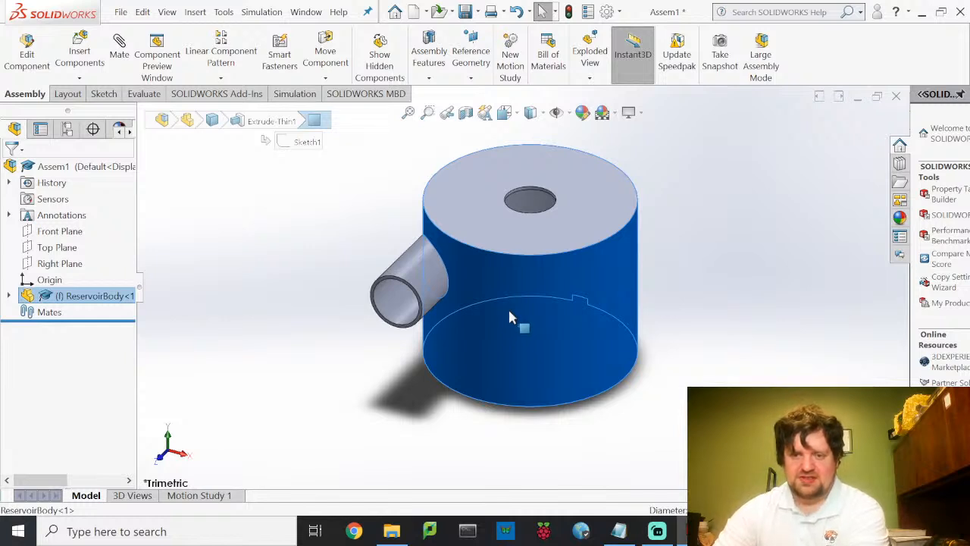
# Insert the ReservoirFlap part beside the lower hinge end of the reservoir body.
pyautogui.moveTo(664, 410); pyautogui.dragTo(630, 403, button='middle')
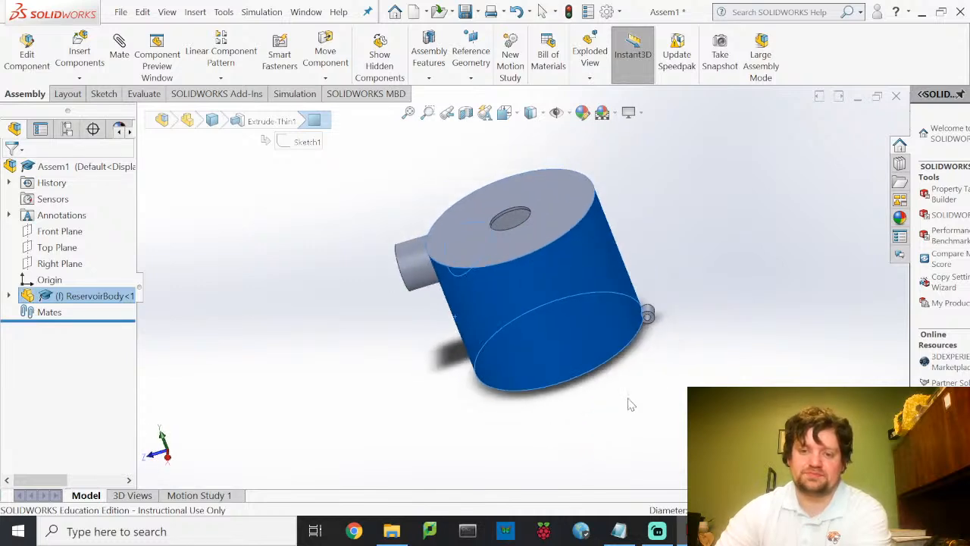
pyautogui.click(91, 59)
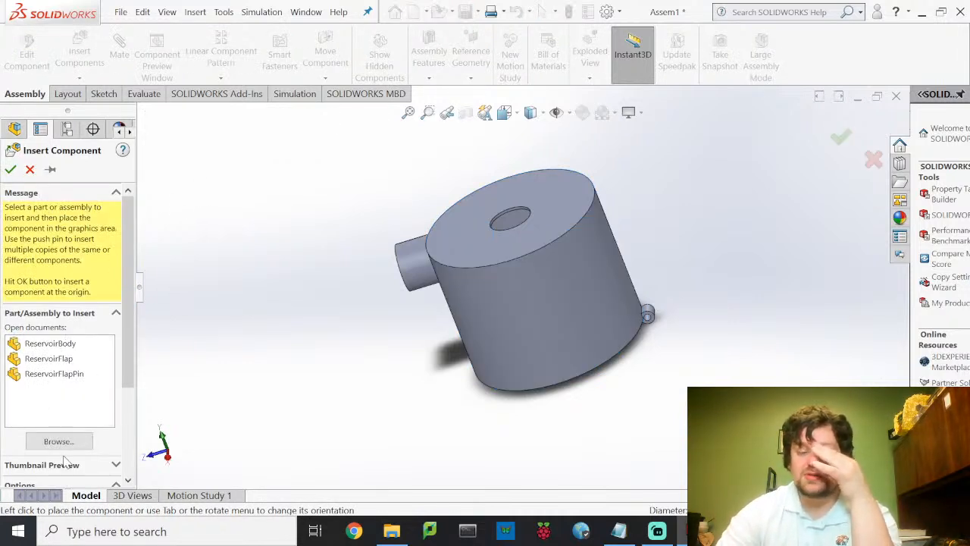
pyautogui.click(62, 358)
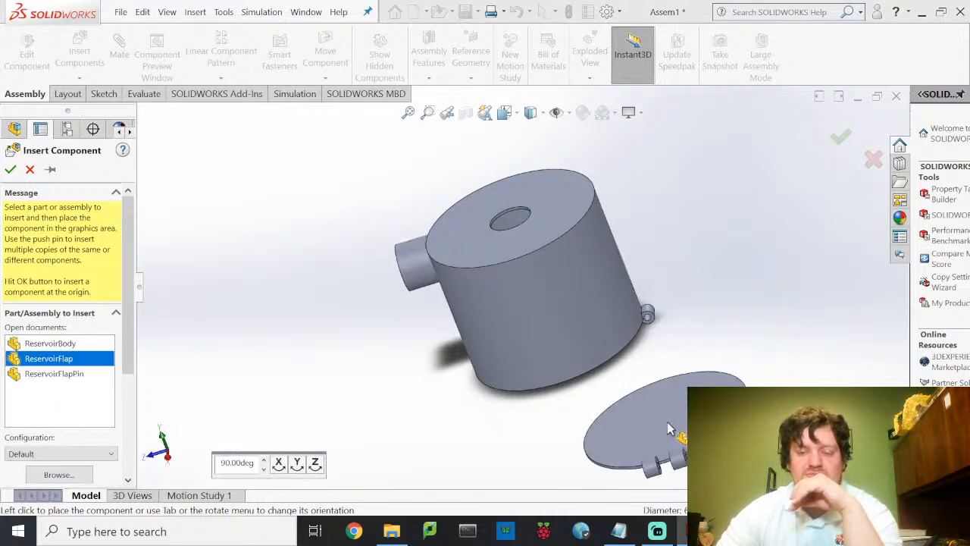
pyautogui.click(679, 401)
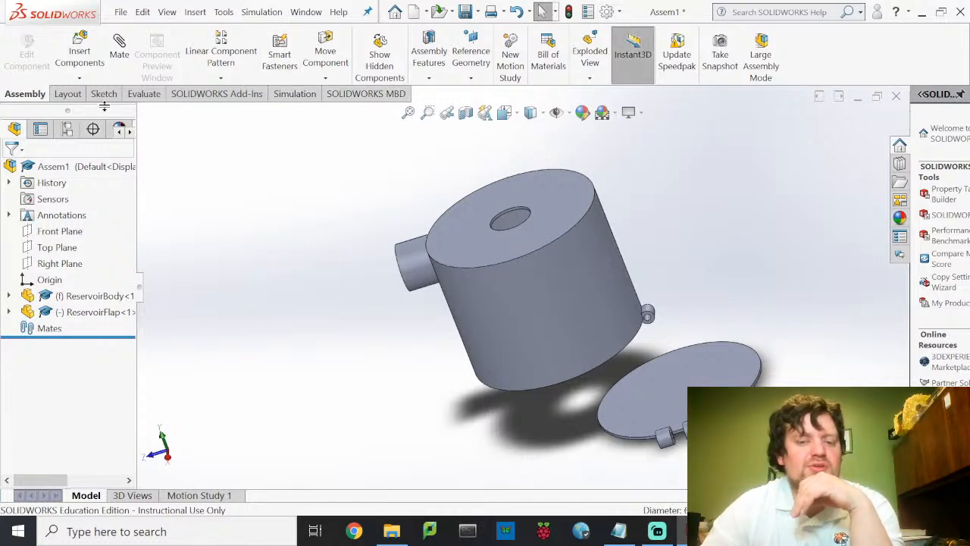
# Add a coincident mate between the flap's flat disc face and the annular rim face at the reservoir body's open end.
pyautogui.click(124, 56)
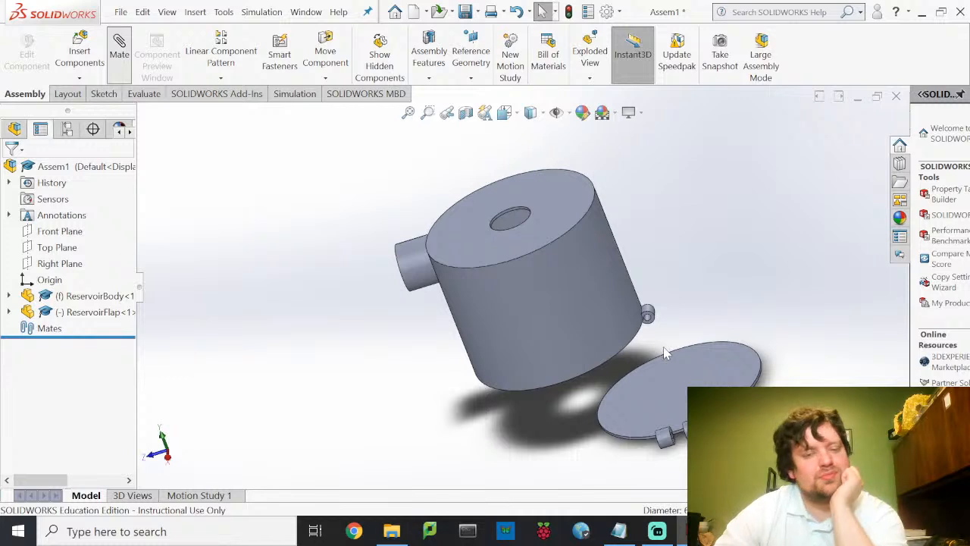
pyautogui.click(682, 389)
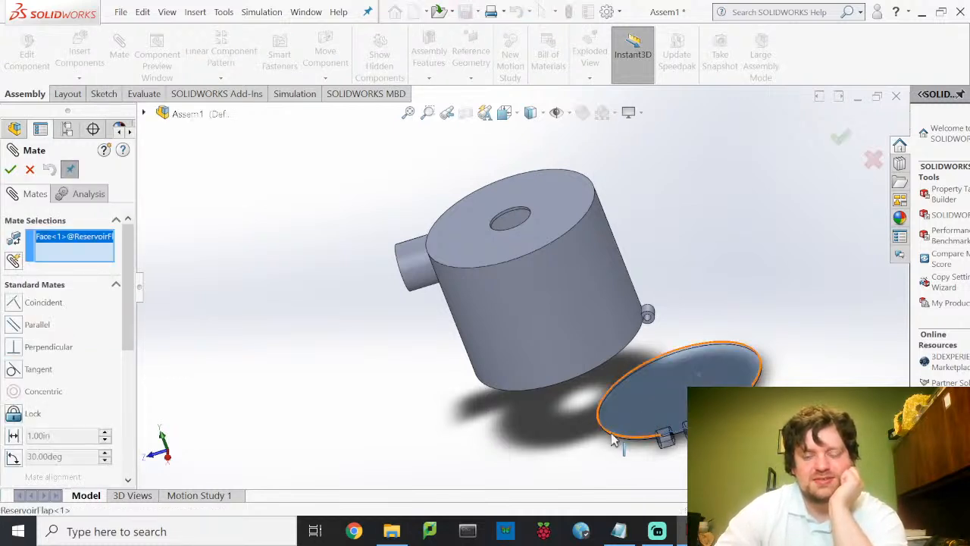
pyautogui.moveTo(622, 419); pyautogui.dragTo(618, 182, button='middle')
pyautogui.scroll(-10, 561, 292)
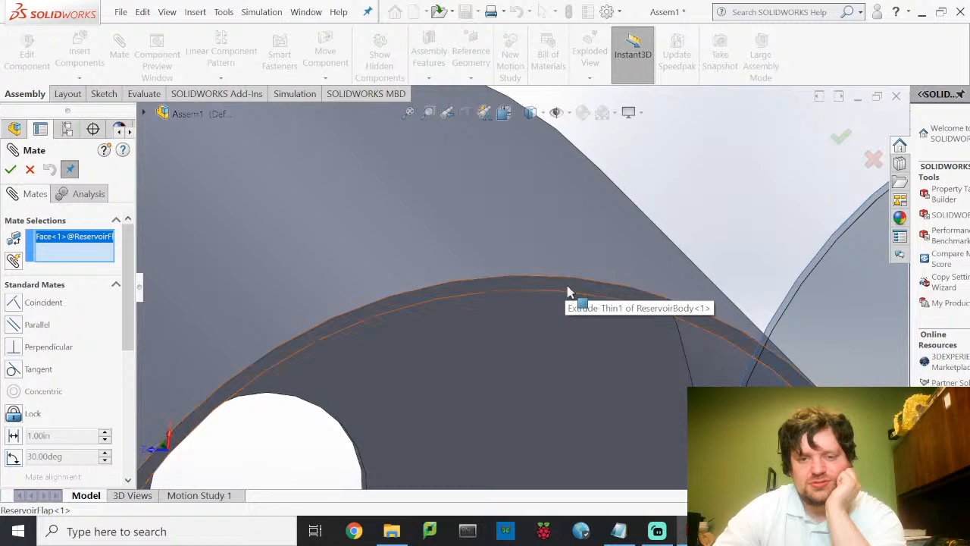
pyautogui.click(568, 289)
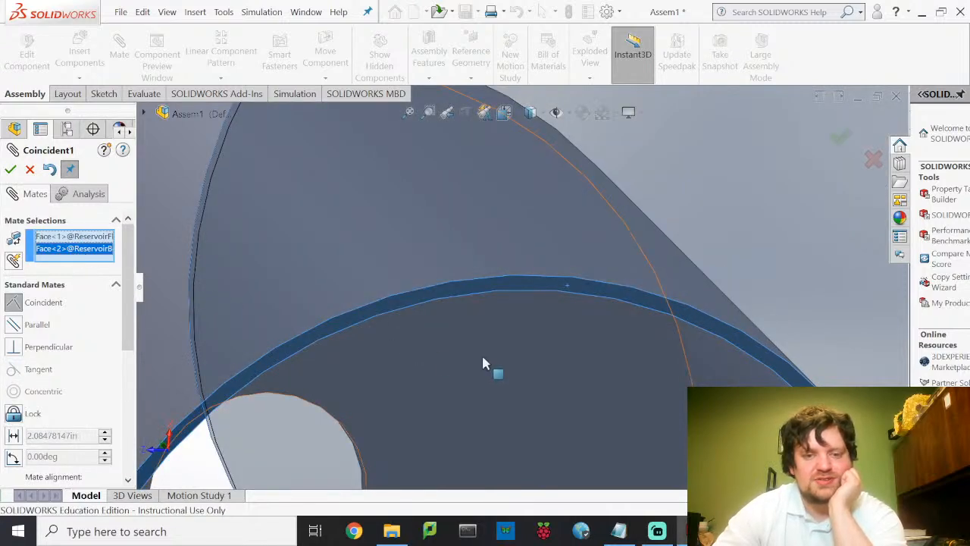
pyautogui.scroll(10, 483, 353)
pyautogui.scroll(2, 488, 366)
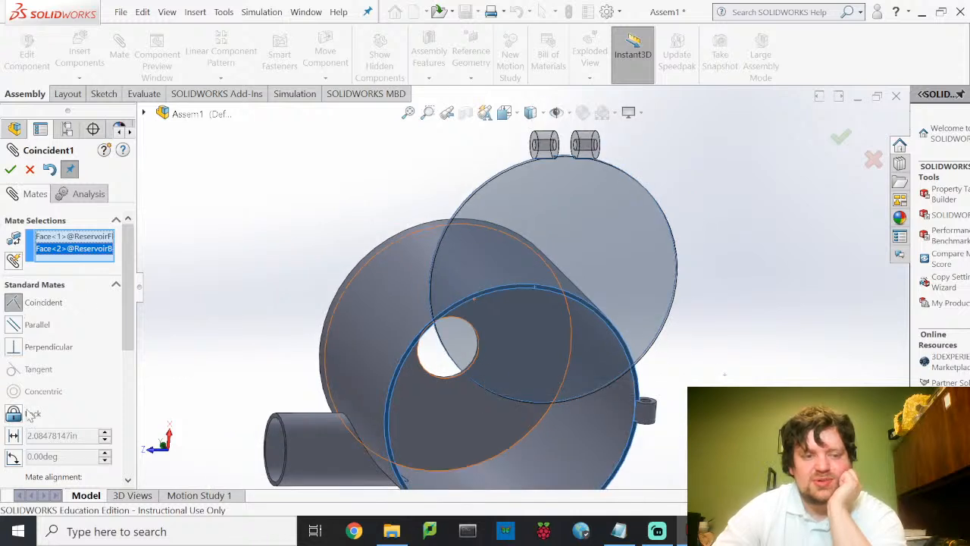
pyautogui.click(10, 169)
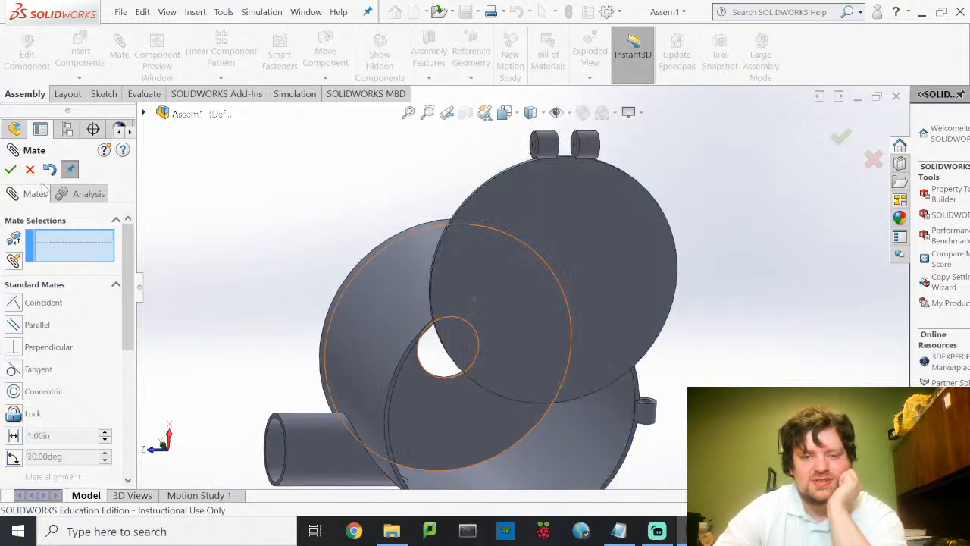
# Turn on the display of temporary axes for the reservoir body and flap.
pyautogui.moveTo(576, 396); pyautogui.dragTo(439, 321, button='middle')
pyautogui.moveTo(348, 304); pyautogui.dragTo(468, 362, button='middle')
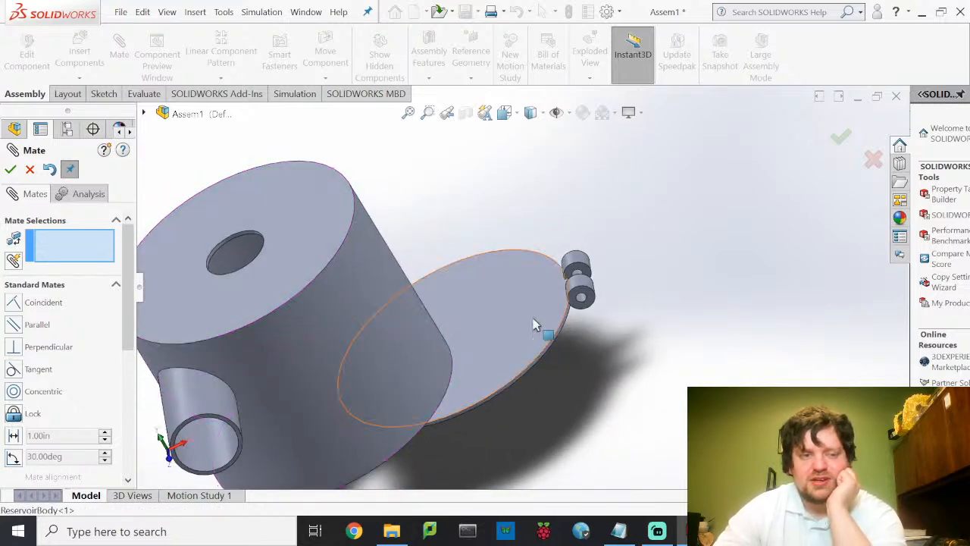
pyautogui.scroll(-4, 580, 297)
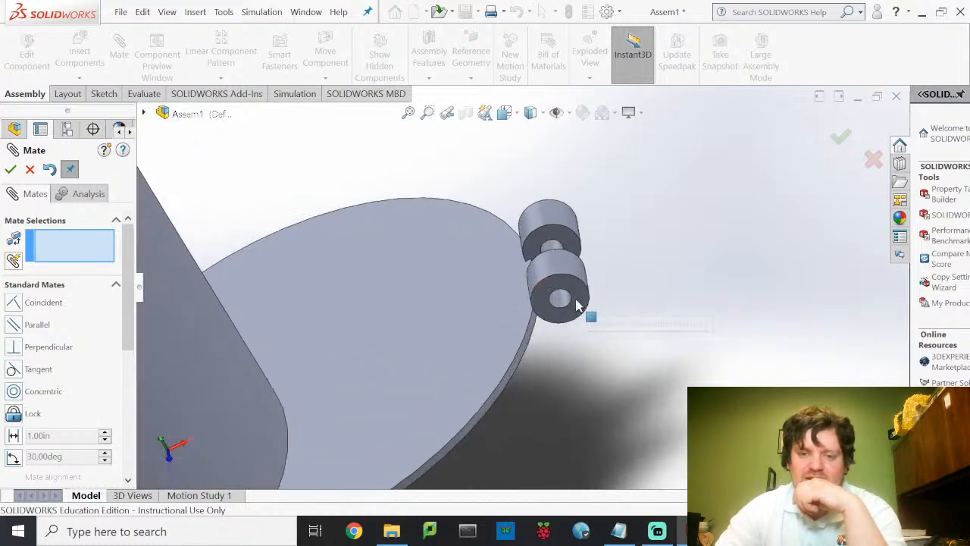
pyautogui.moveTo(551, 267); pyautogui.dragTo(504, 318, button='middle')
pyautogui.scroll(6, 543, 270)
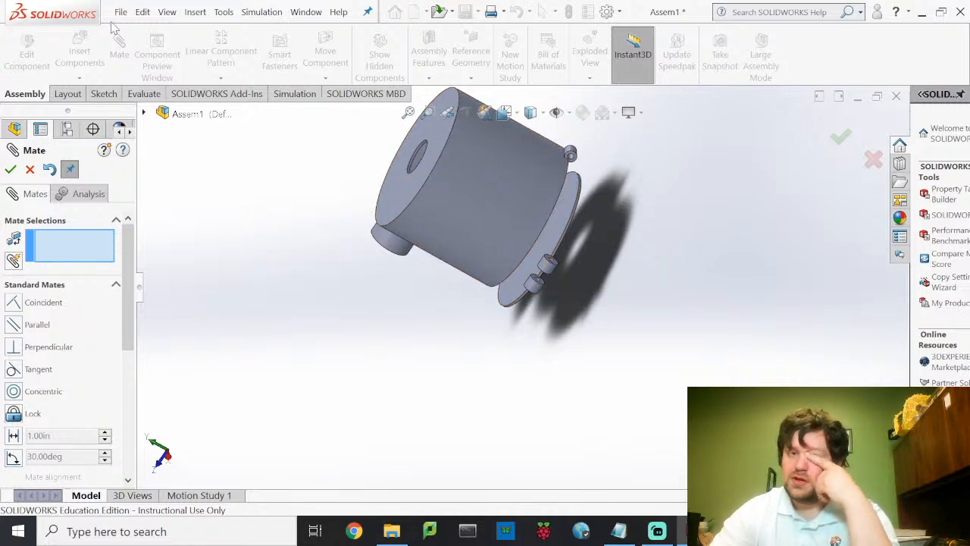
pyautogui.click(168, 12)
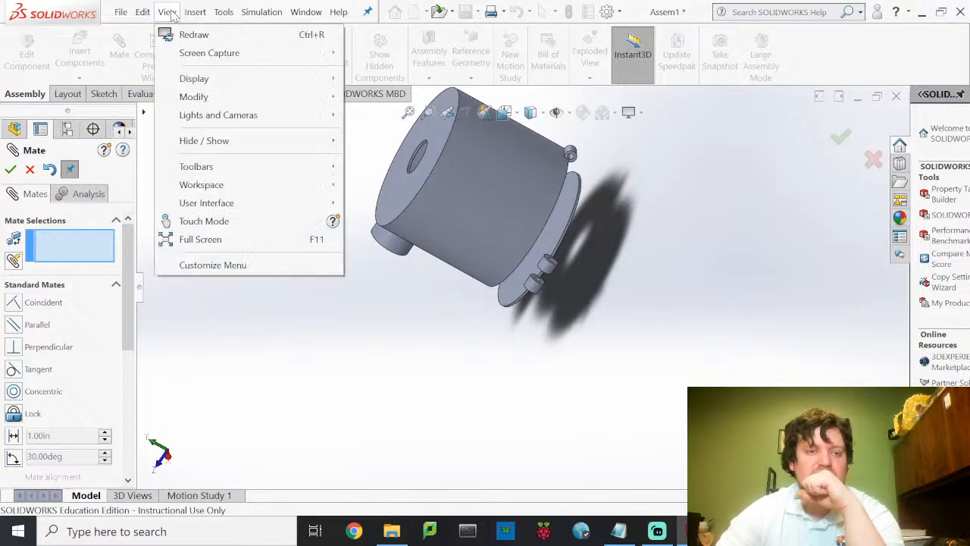
pyautogui.moveTo(201, 142)
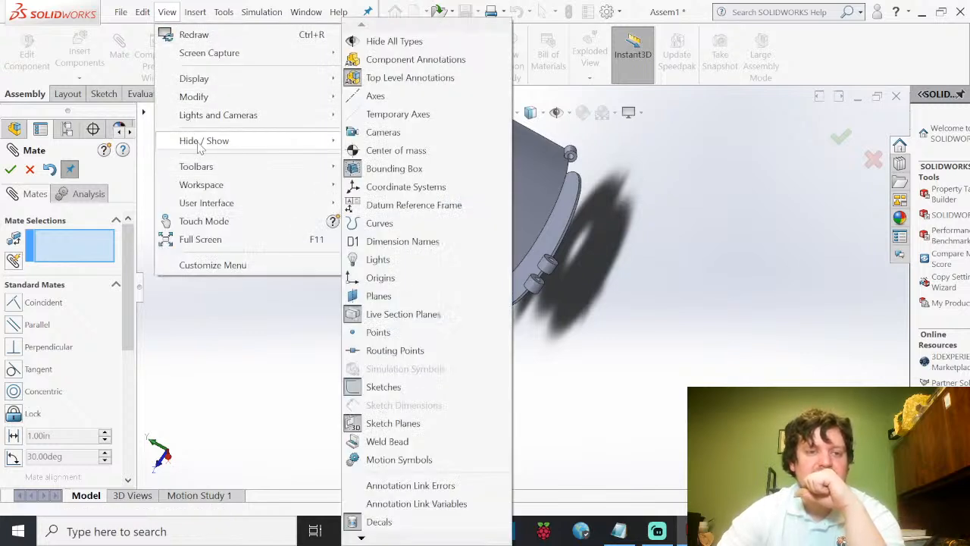
pyautogui.click(397, 115)
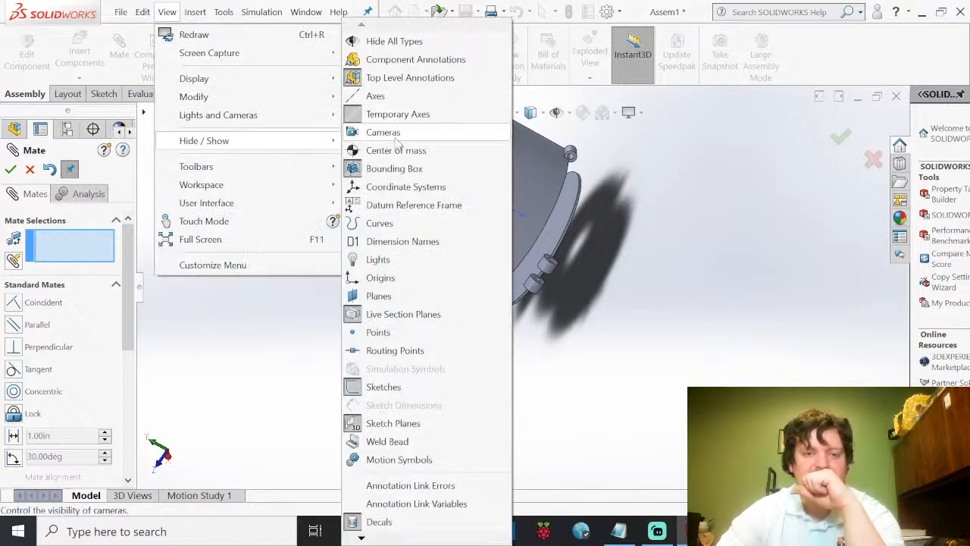
pyautogui.click(843, 64)
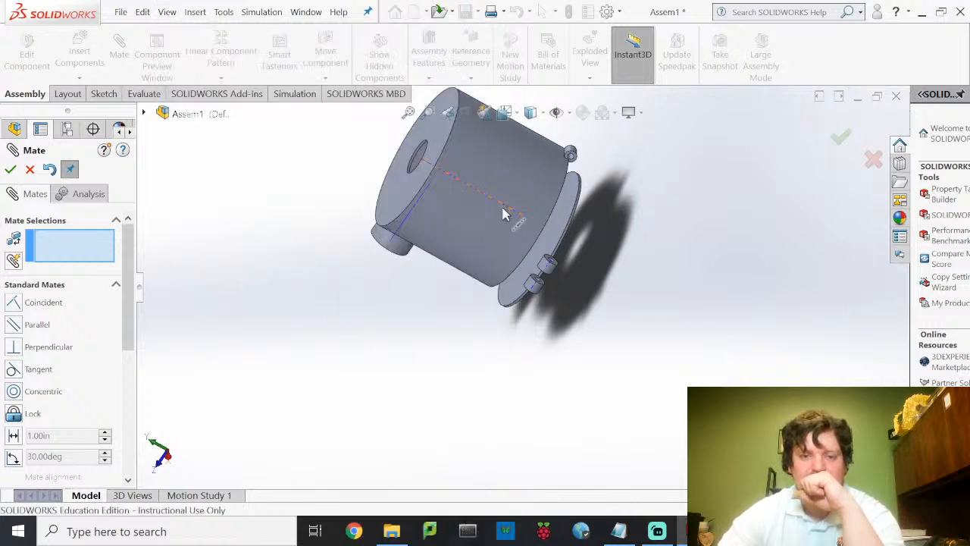
# Add a coincident mate between the flap's hinge knuckle axis and the reservoir body's hinge knuckle axis.
pyautogui.scroll(2, 523, 266)
pyautogui.scroll(-4, 532, 288)
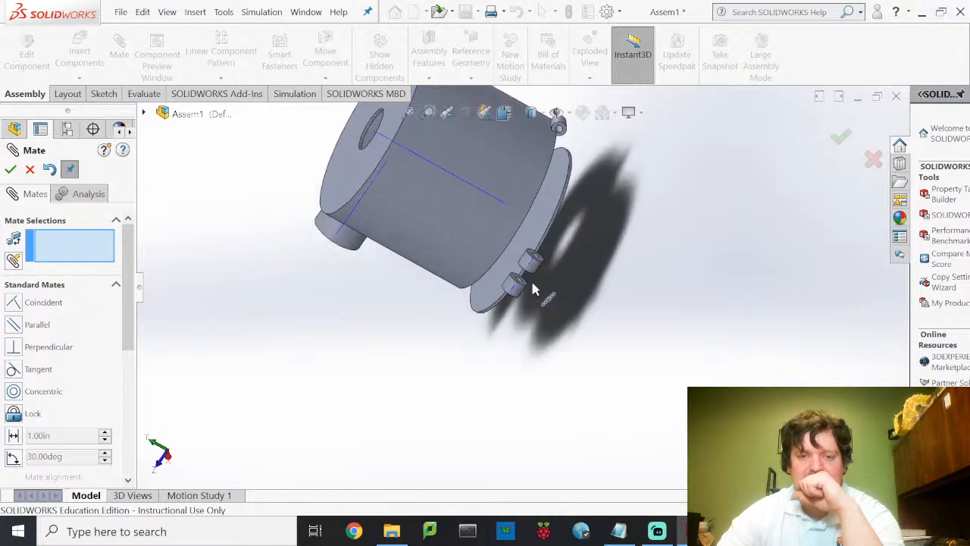
pyautogui.scroll(-6, 531, 288)
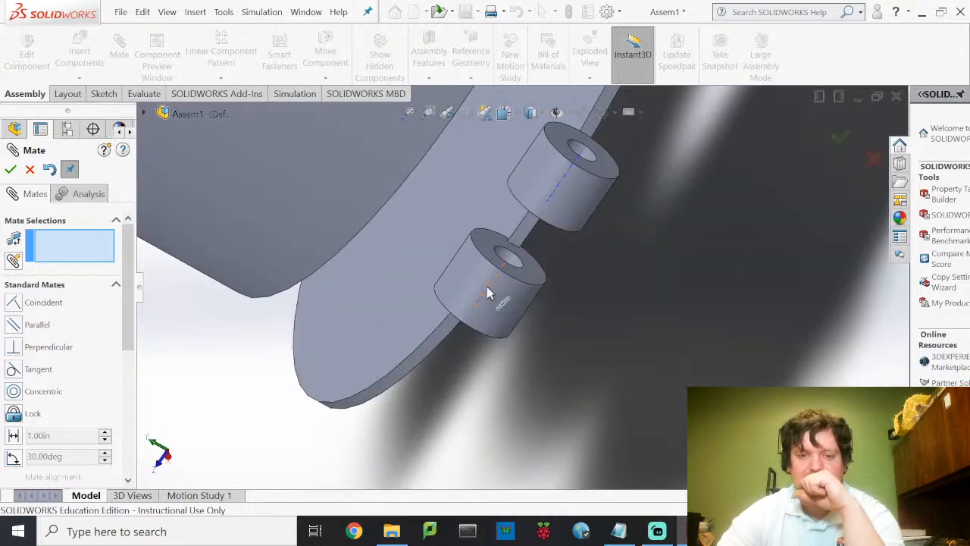
pyautogui.click(489, 294)
pyautogui.scroll(6, 546, 273)
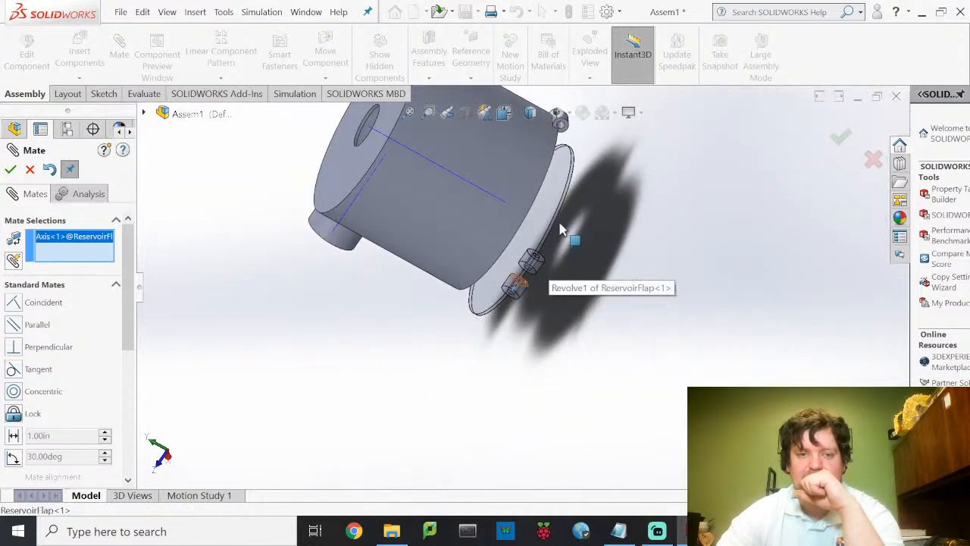
pyautogui.scroll(-10, 546, 288)
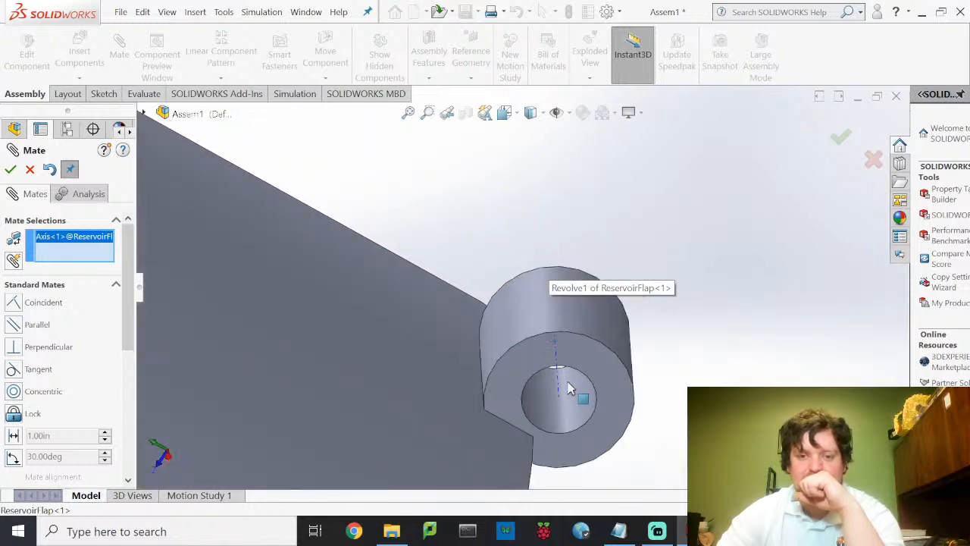
pyautogui.click(559, 386)
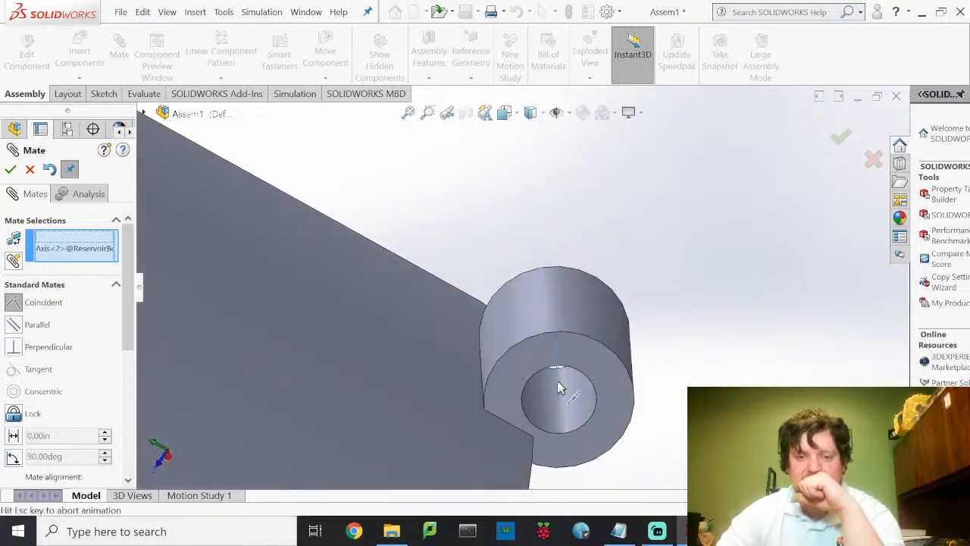
pyautogui.click(563, 390)
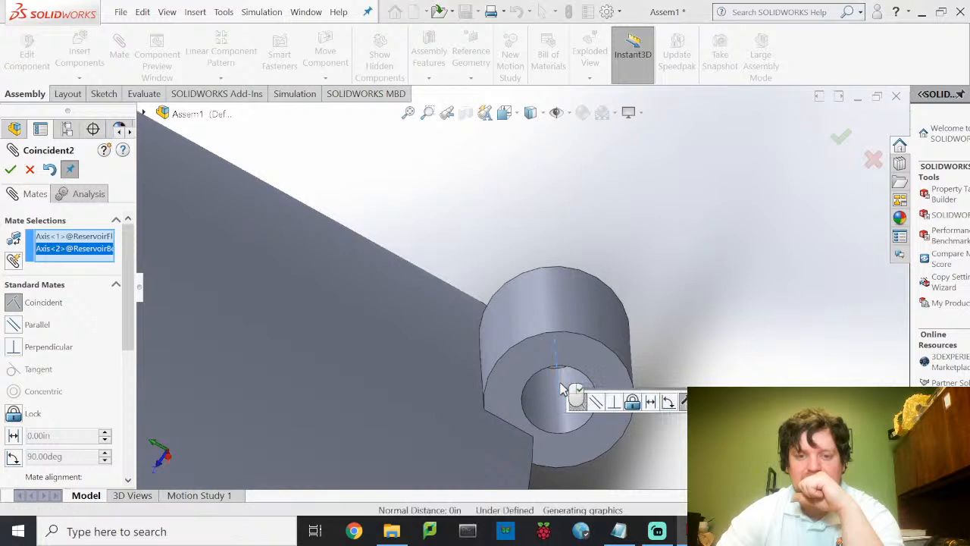
pyautogui.scroll(5, 531, 394)
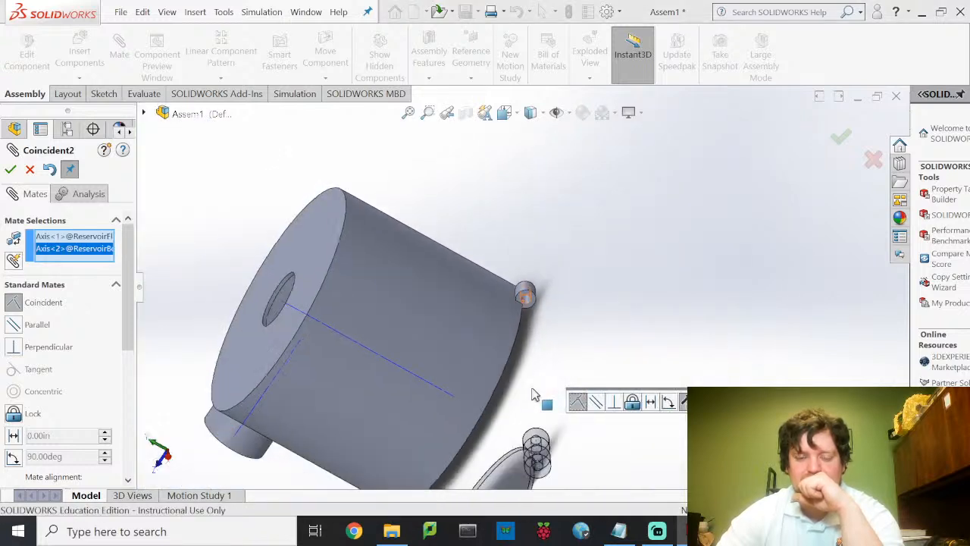
pyautogui.click(10, 169)
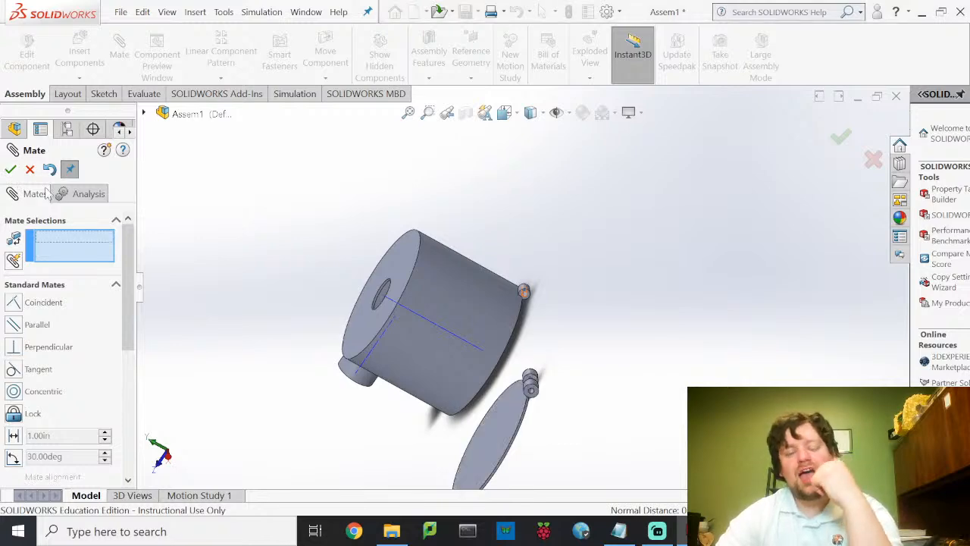
# Add a coincident mate between the flap disc's central axis and the reservoir body's central axis, and finish mating.
pyautogui.scroll(-2, 493, 453)
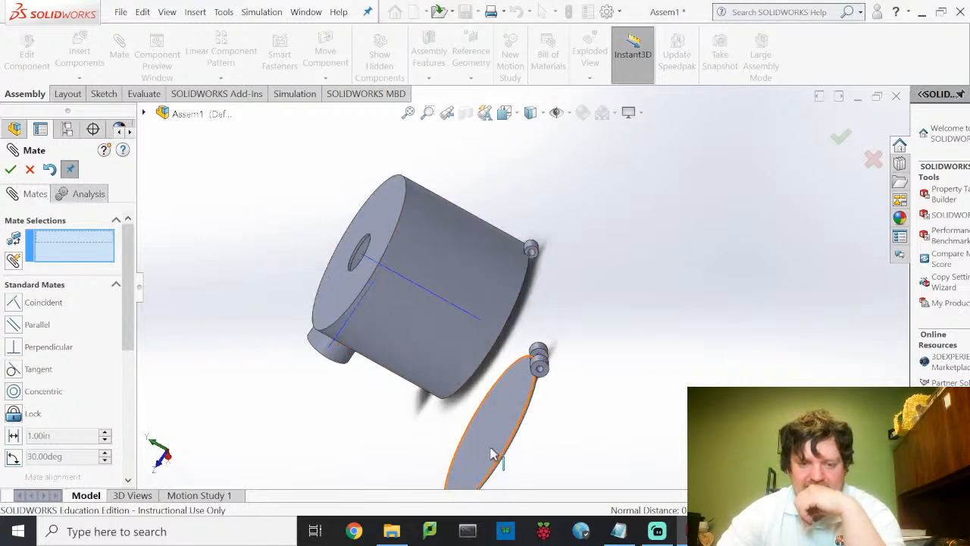
pyautogui.scroll(-3, 492, 453)
pyautogui.scroll(-4, 503, 386)
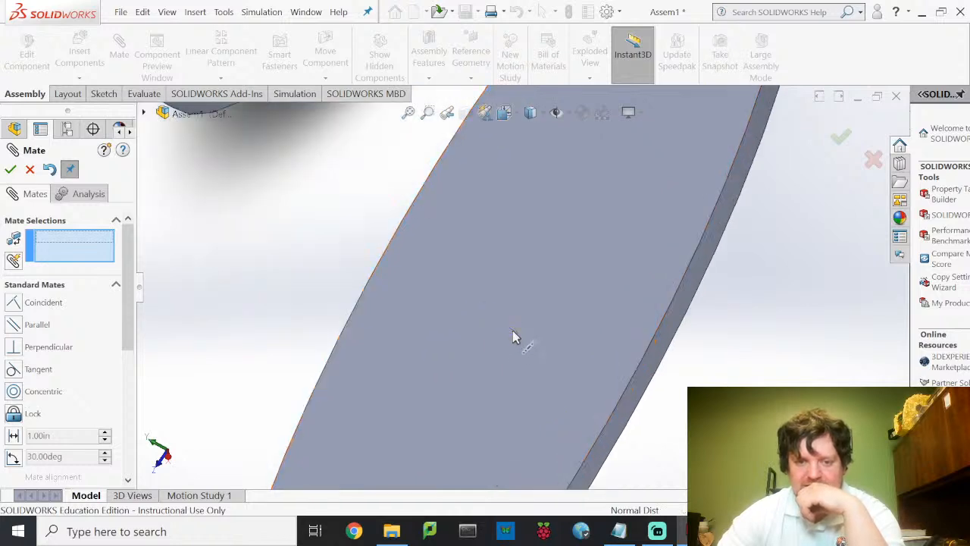
pyautogui.click(513, 336)
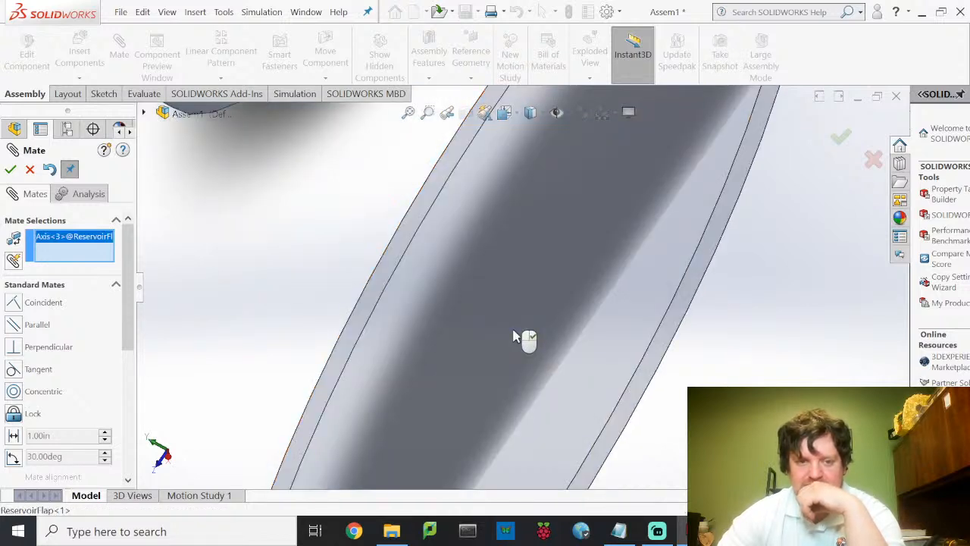
pyautogui.scroll(5, 515, 333)
pyautogui.scroll(-2, 484, 144)
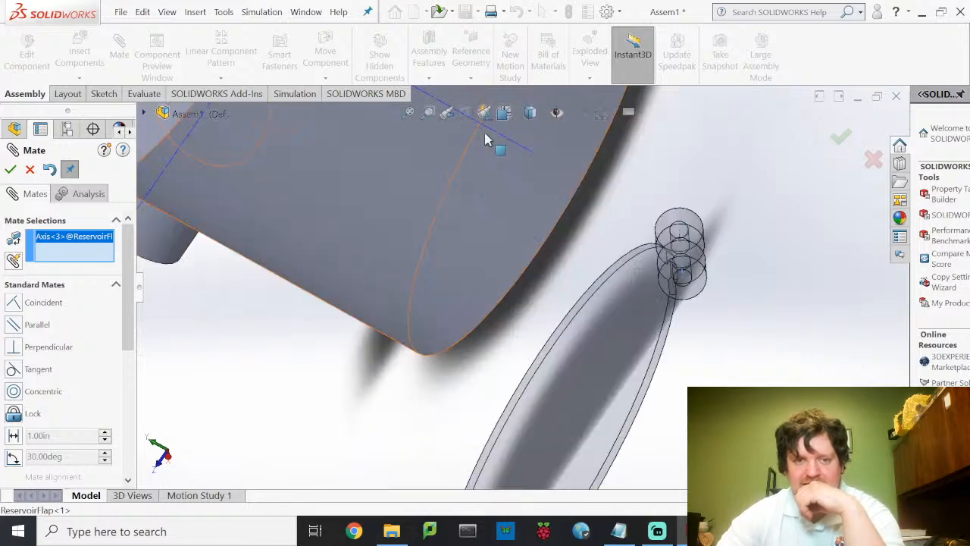
pyautogui.scroll(-5, 486, 141)
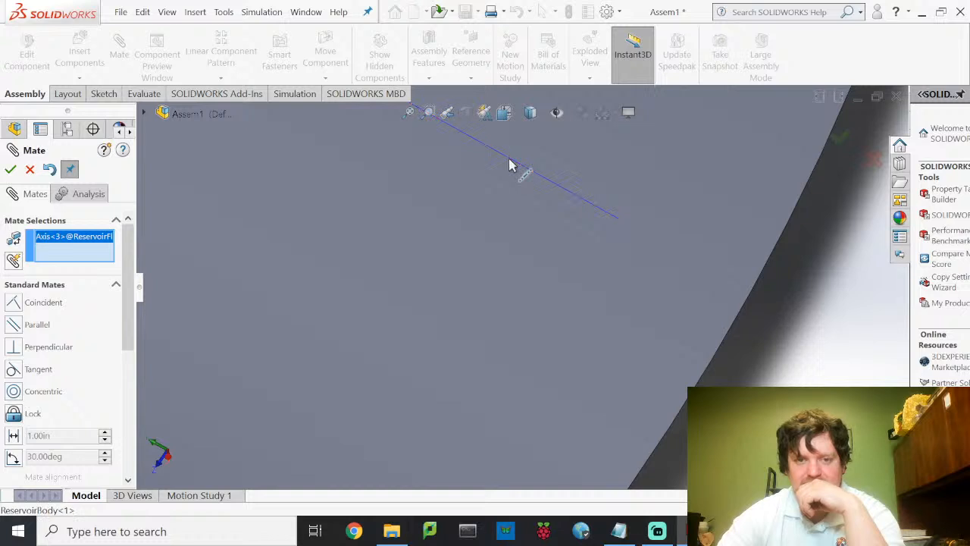
pyautogui.click(510, 161)
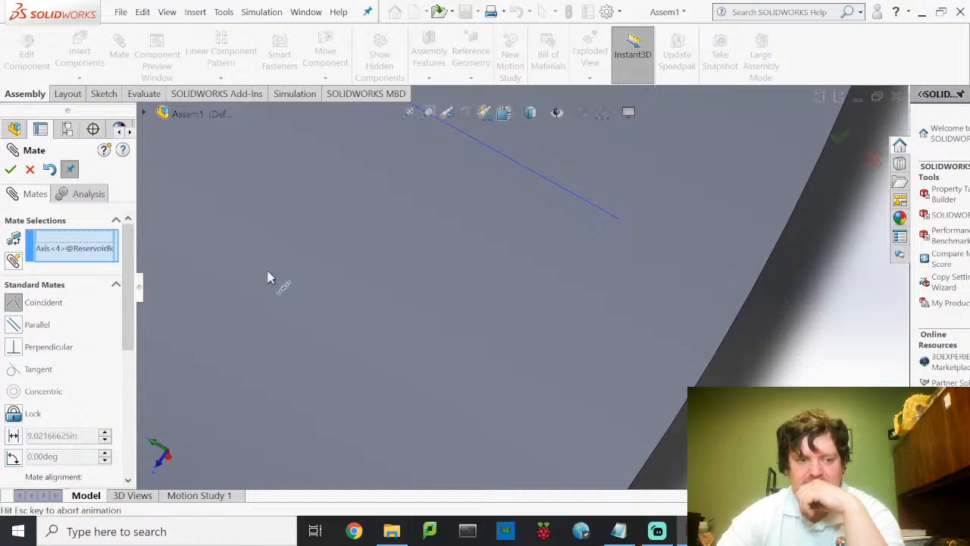
pyautogui.click(322, 373)
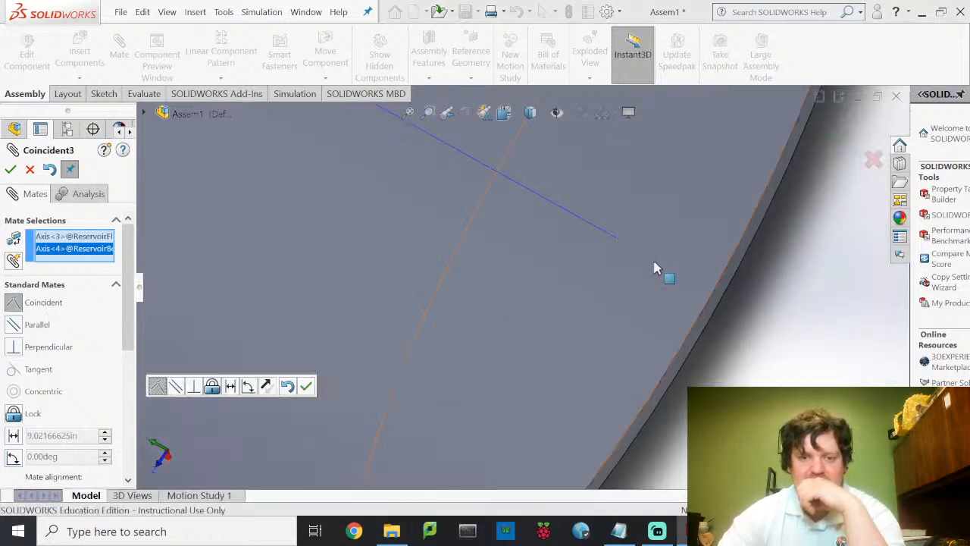
pyautogui.scroll(3, 470, 275)
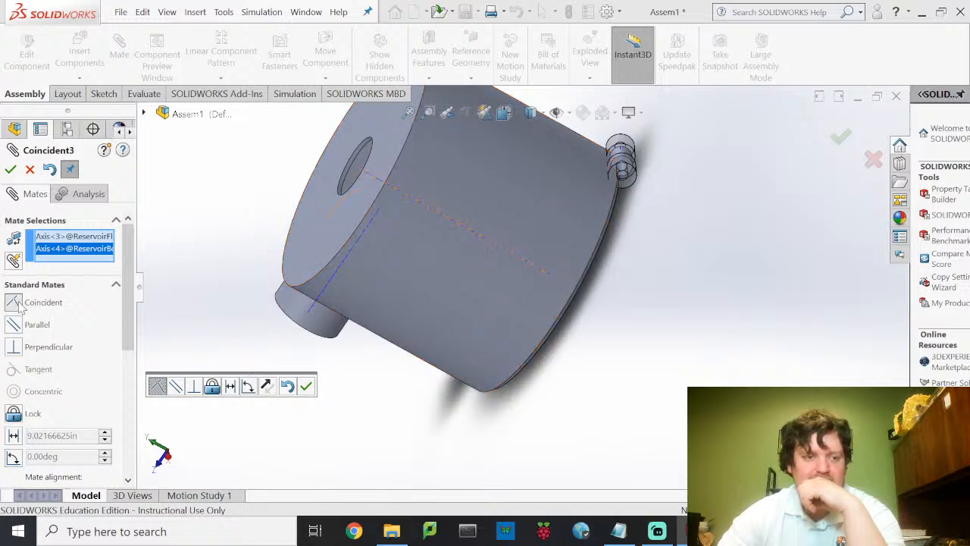
pyautogui.click(10, 169)
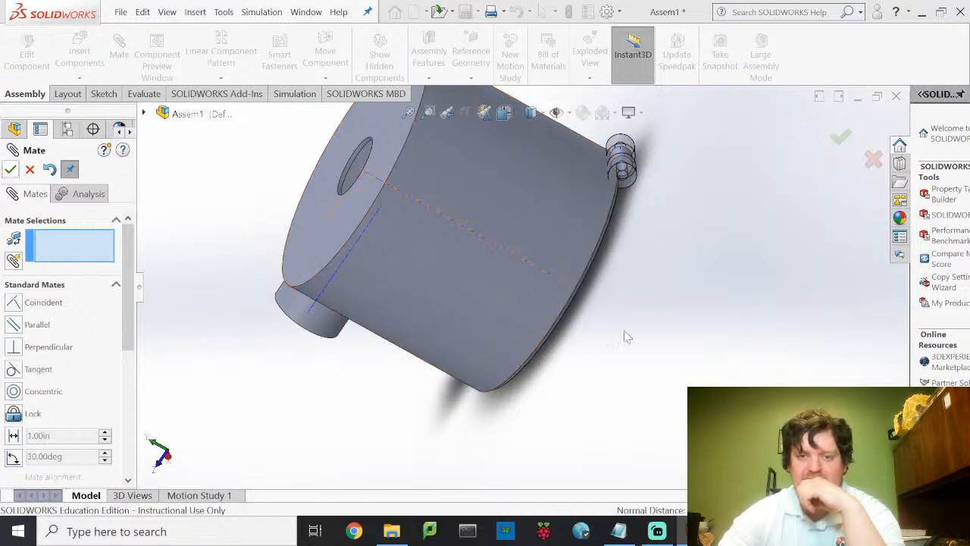
pyautogui.moveTo(637, 307); pyautogui.dragTo(645, 340, button='middle')
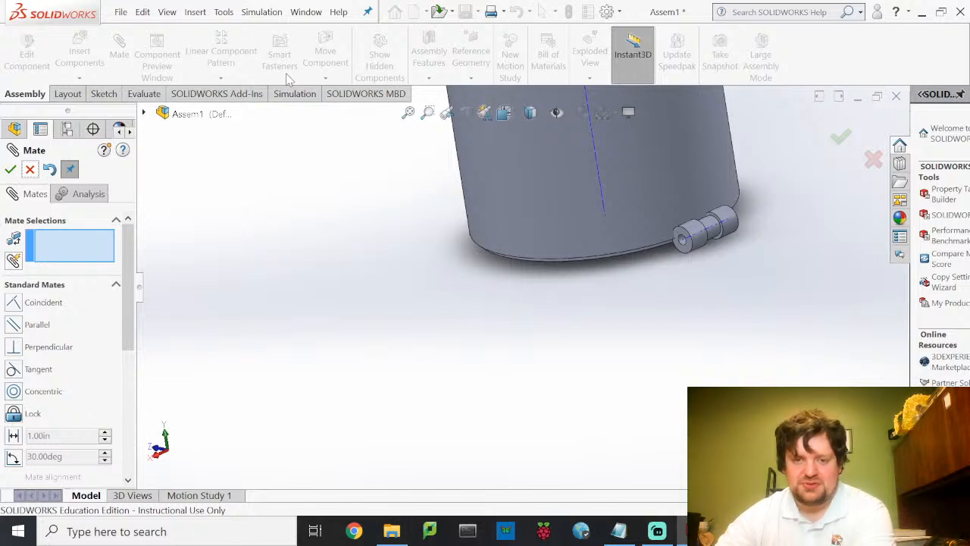
pyautogui.press('Escape')
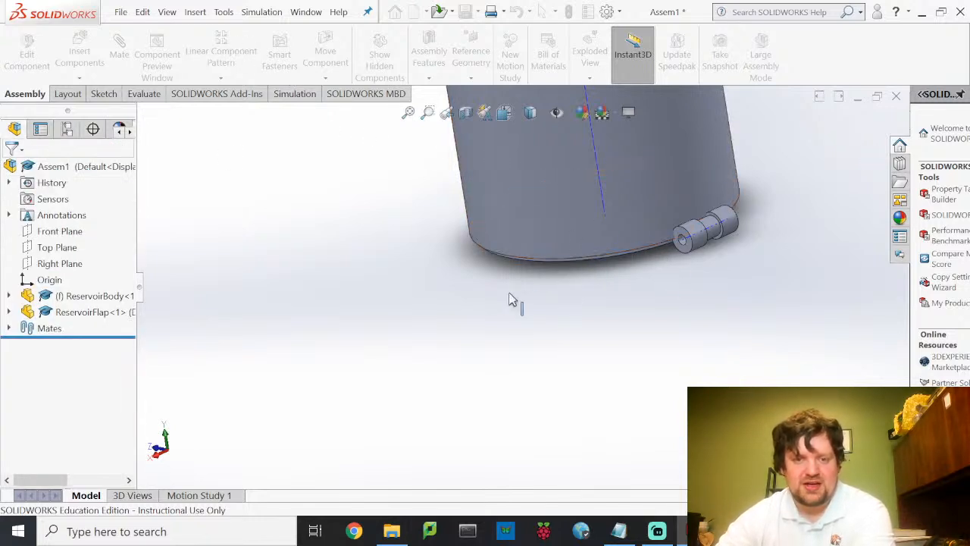
pyautogui.moveTo(504, 187); pyautogui.dragTo(559, 239, button='middle')
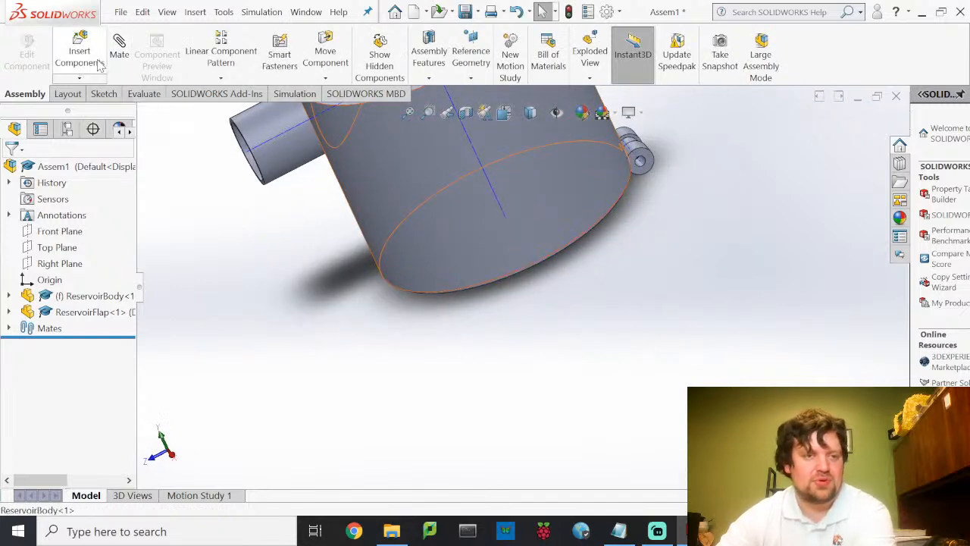
# Insert the ReservoirFlapPin part beside the hinge knuckles.
pyautogui.click(91, 59)
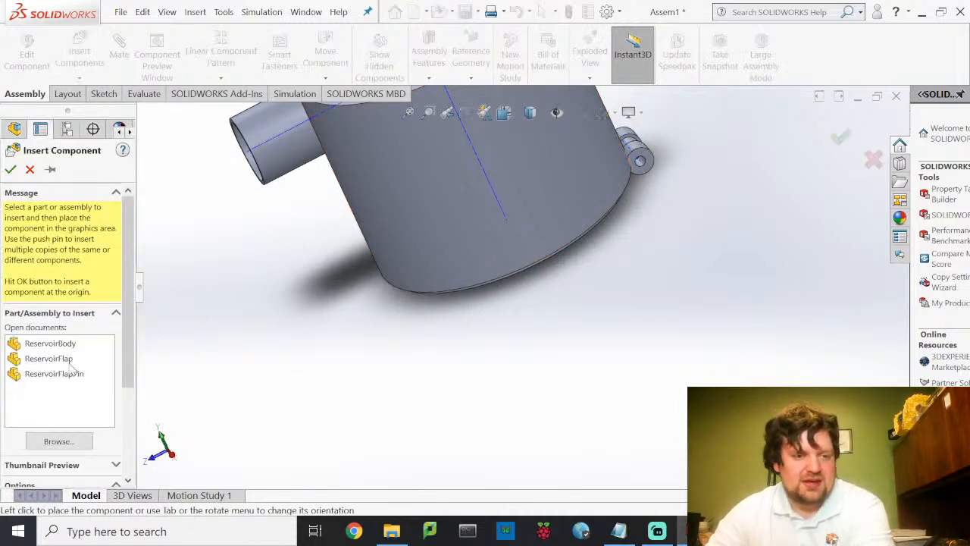
pyautogui.click(69, 374)
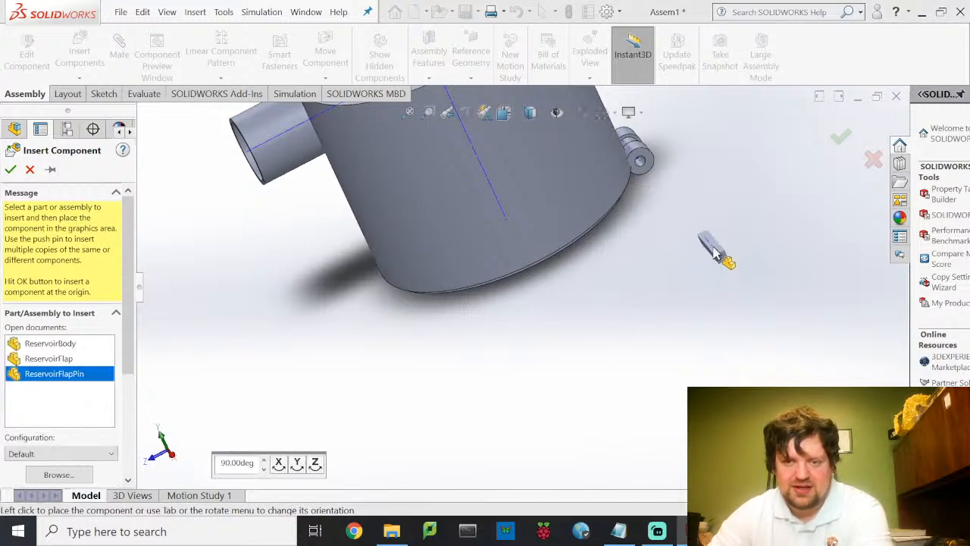
pyautogui.click(713, 249)
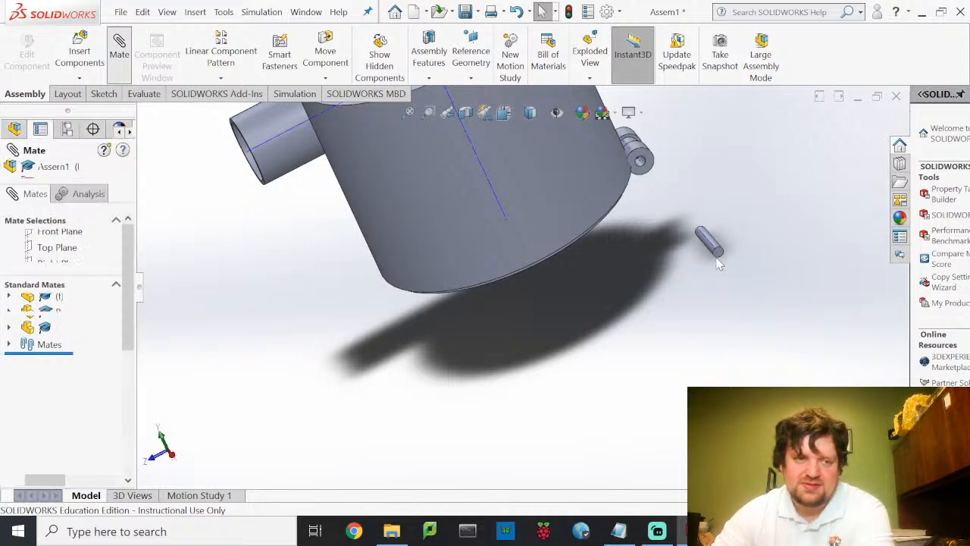
# Add a coincident mate between the flap pin's circular end face and the outer annular end face of the flap's hinge knuckle.
pyautogui.scroll(-2, 721, 262)
pyautogui.scroll(-3, 677, 282)
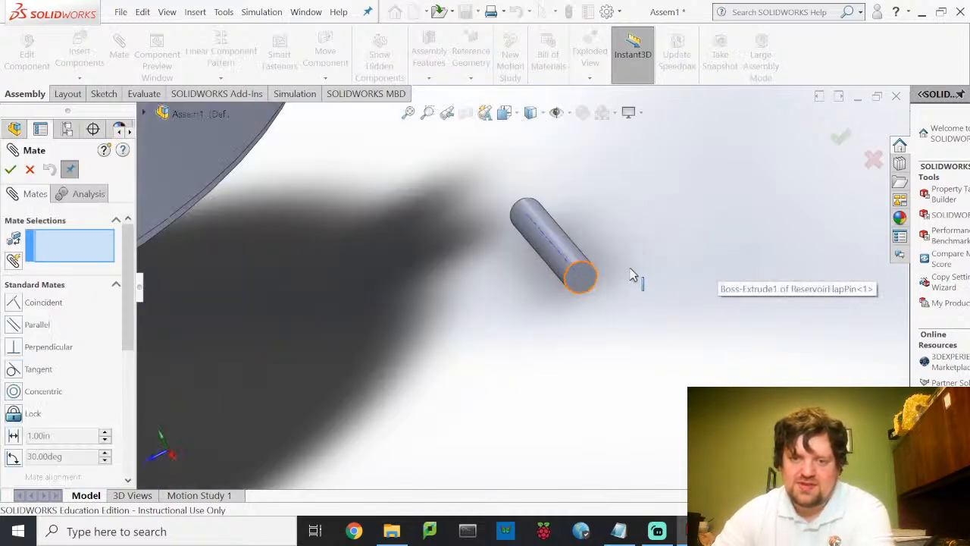
pyautogui.click(584, 281)
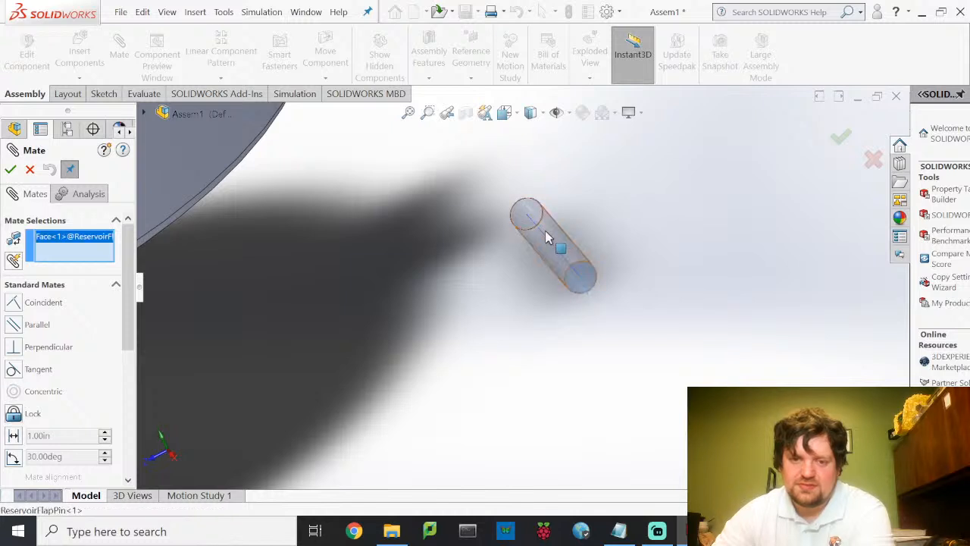
pyautogui.scroll(3, 520, 210)
pyautogui.scroll(-2, 453, 152)
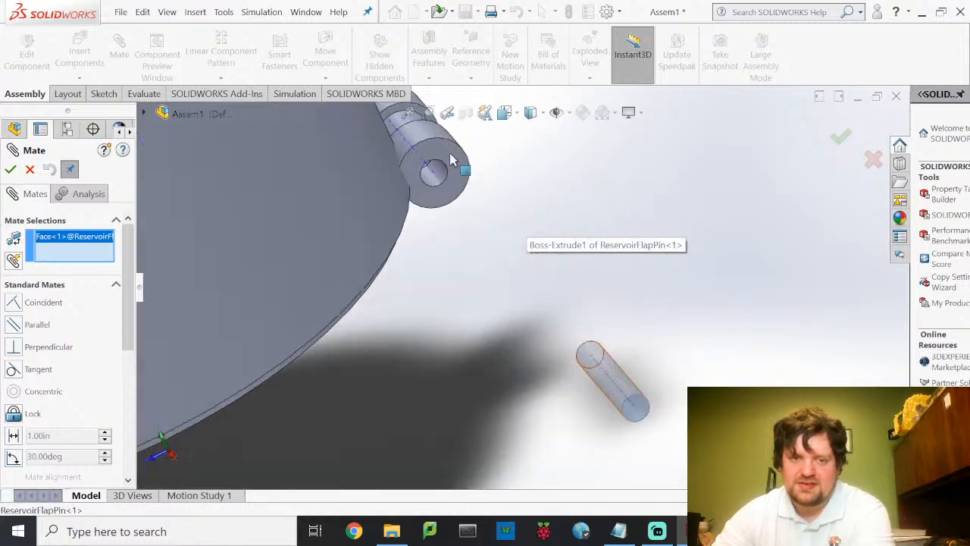
pyautogui.click(451, 159)
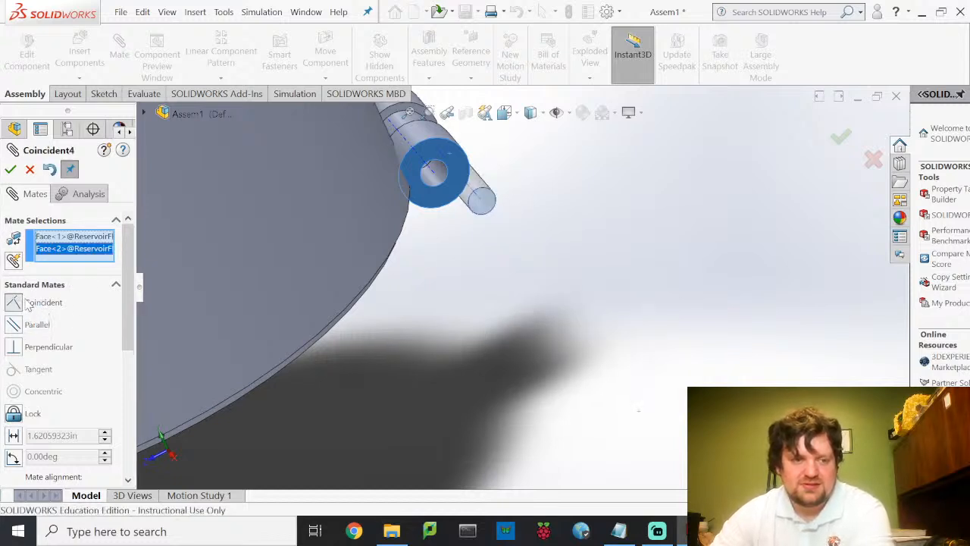
pyautogui.click(11, 170)
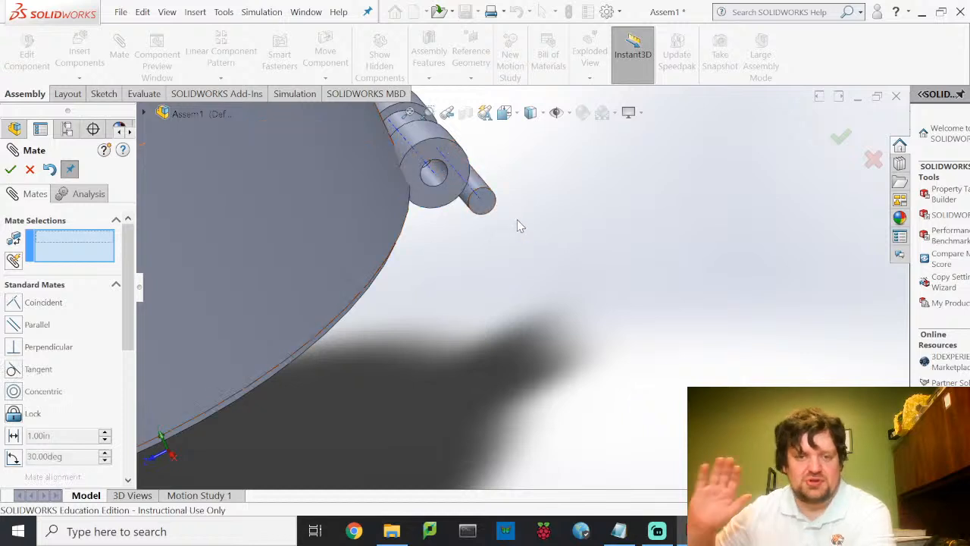
pyautogui.scroll(-1, 459, 184)
pyautogui.scroll(-2, 459, 184)
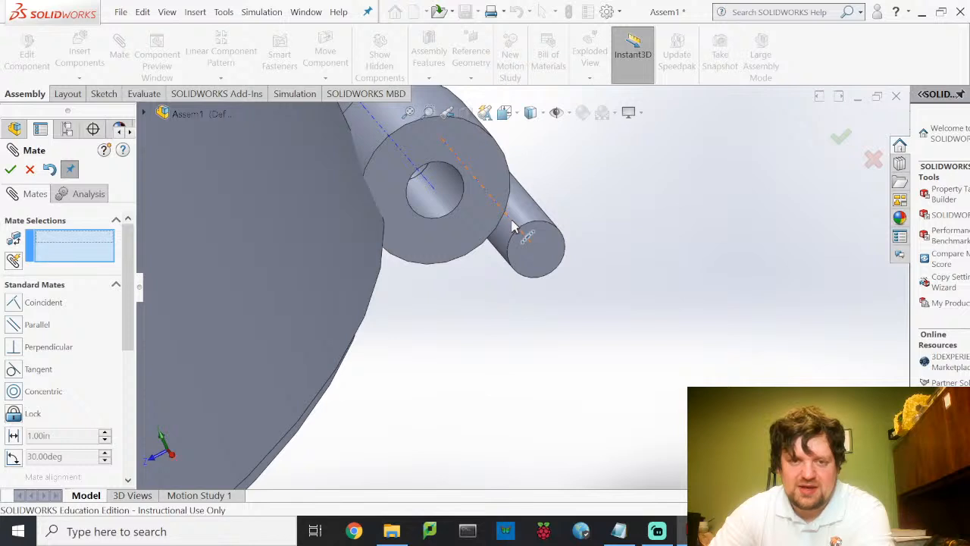
pyautogui.click(511, 221)
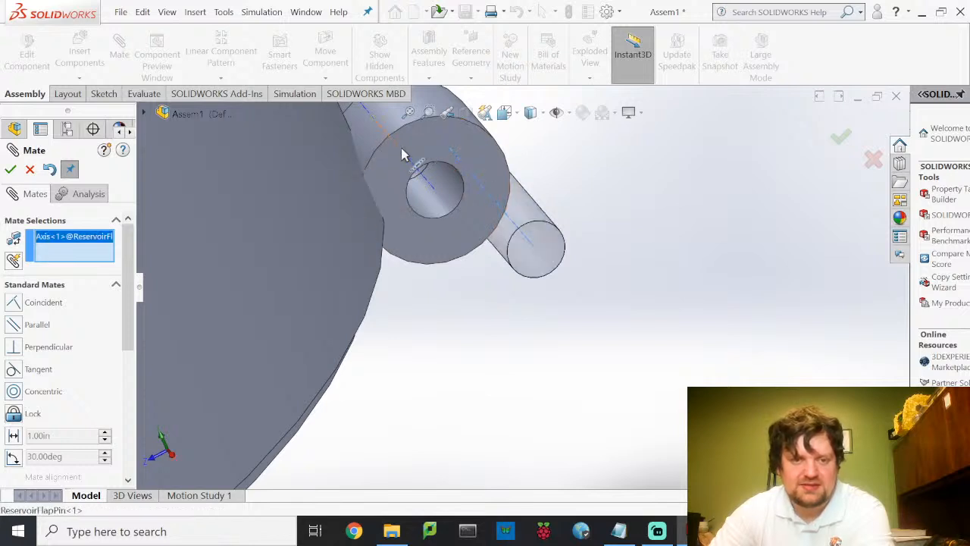
pyautogui.click(402, 154)
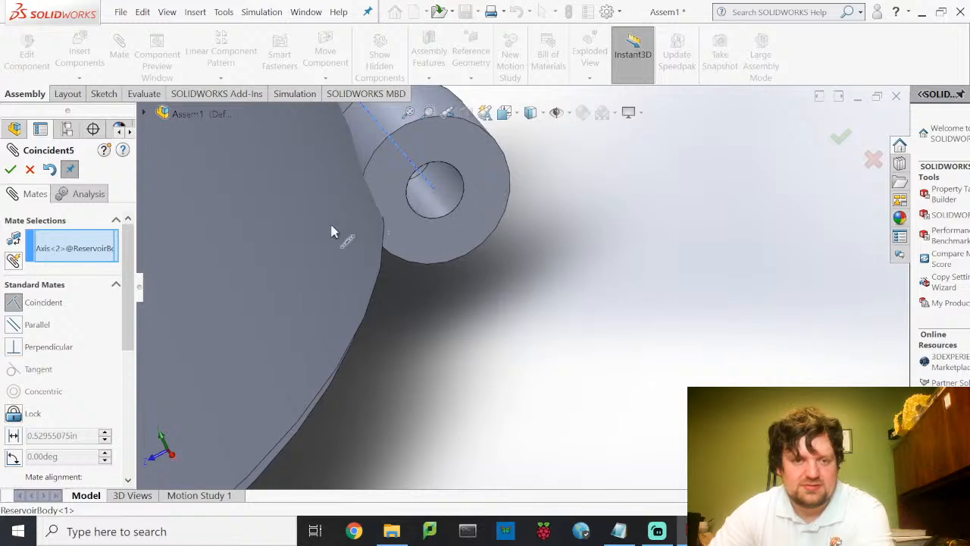
pyautogui.moveTo(517, 273); pyautogui.dragTo(540, 299, button='middle')
pyautogui.moveTo(450, 256); pyautogui.dragTo(460, 283, button='middle')
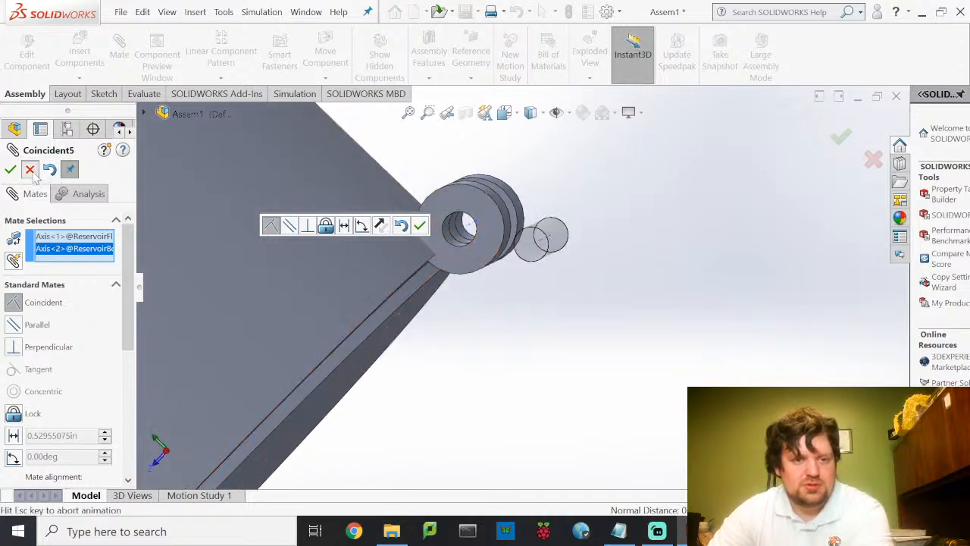
pyautogui.click(29, 169)
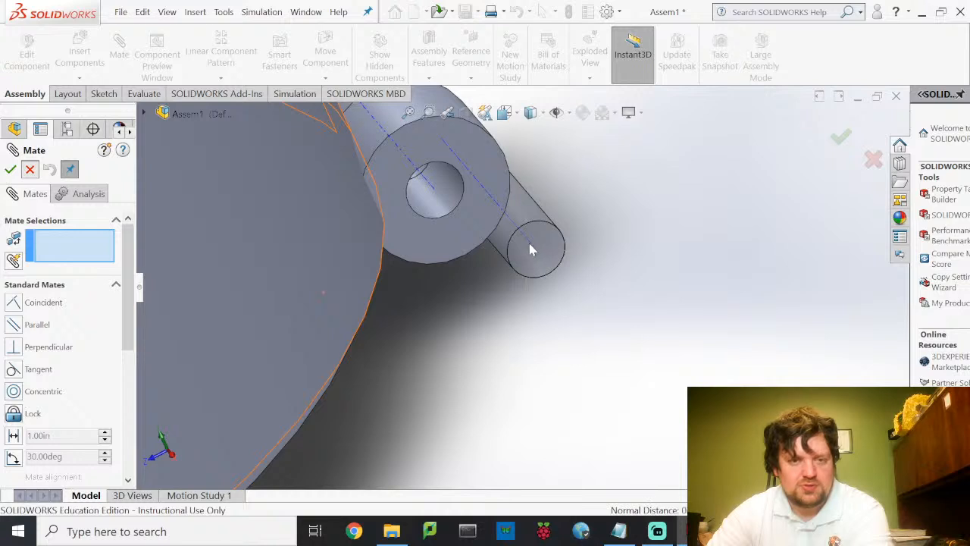
# Add a coincident mate between the flap pin's axis and the flap's hinge knuckle axis, and finish mating.
pyautogui.press('Escape')
pyautogui.click(530, 248)
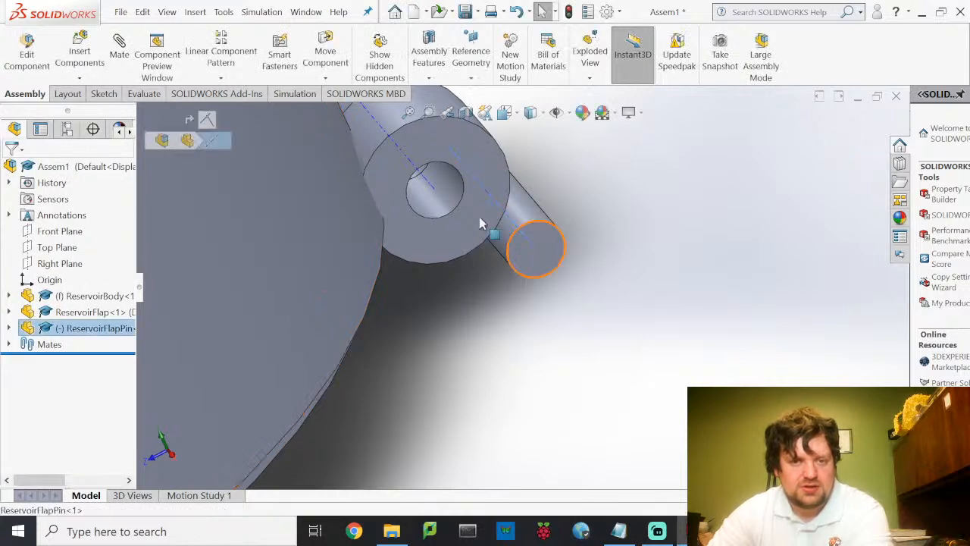
pyautogui.click(430, 190)
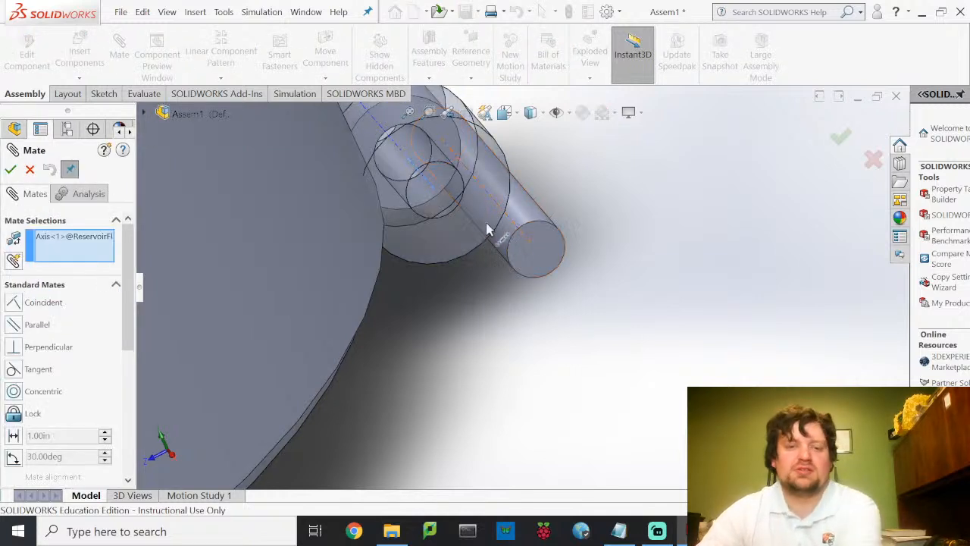
pyautogui.click(528, 242)
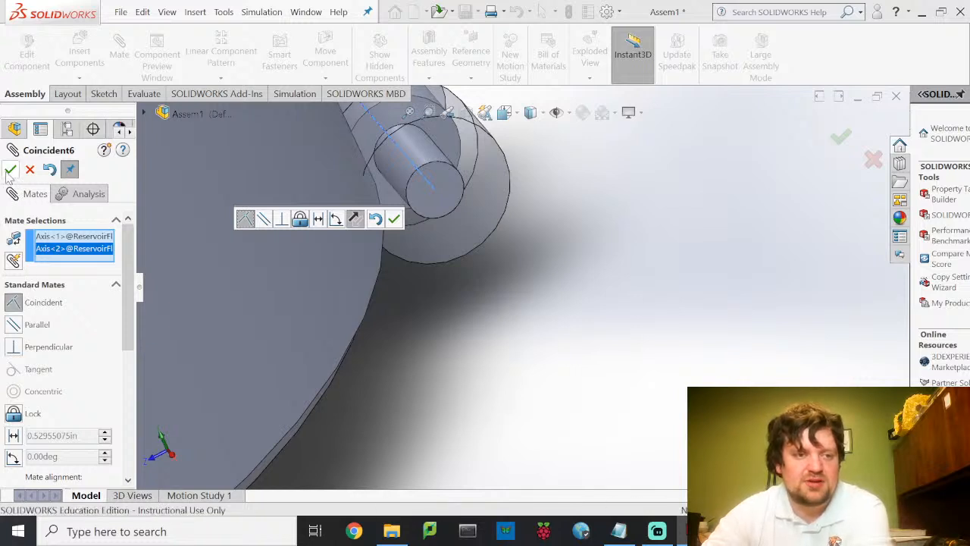
pyautogui.click(394, 219)
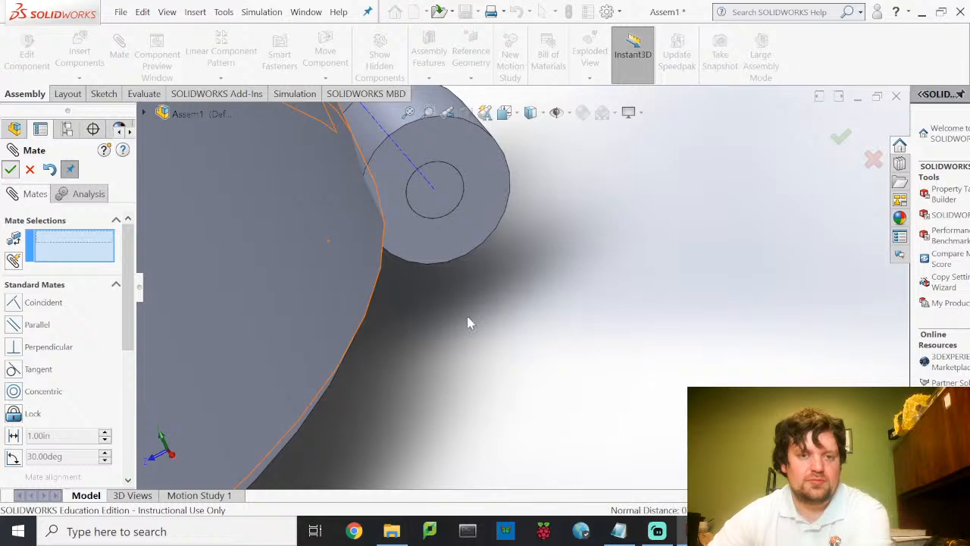
pyautogui.press('Escape')
# Delete the Coincident1 mate from the assembly and try to move the flap on its hinge.
pyautogui.moveTo(608, 363); pyautogui.dragTo(531, 381, button='middle')
pyautogui.scroll(4, 607, 353)
pyautogui.scroll(3, 422, 356)
pyautogui.scroll(-2, 262, 238)
pyautogui.moveTo(266, 249); pyautogui.dragTo(439, 262, button='middle')
pyautogui.scroll(6, 314, 301)
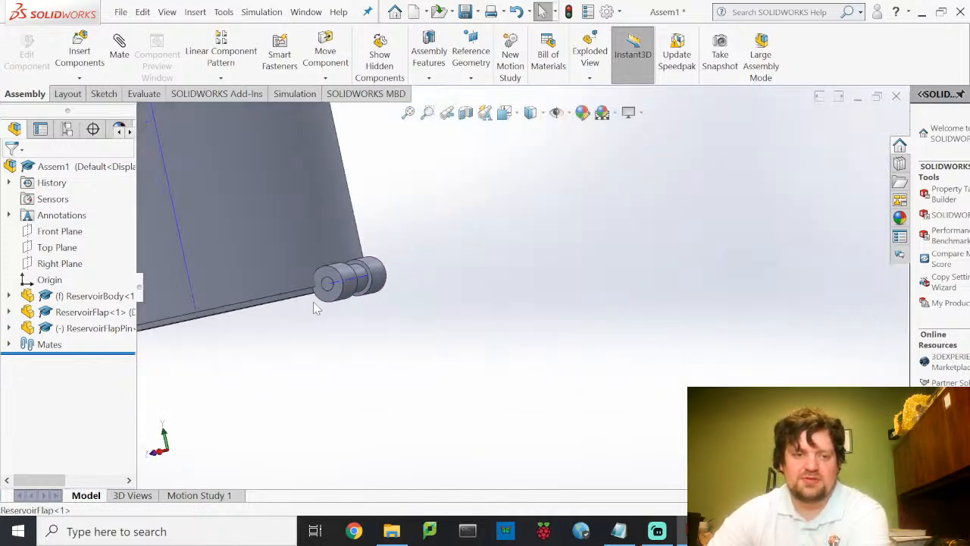
pyautogui.scroll(-4, 312, 315)
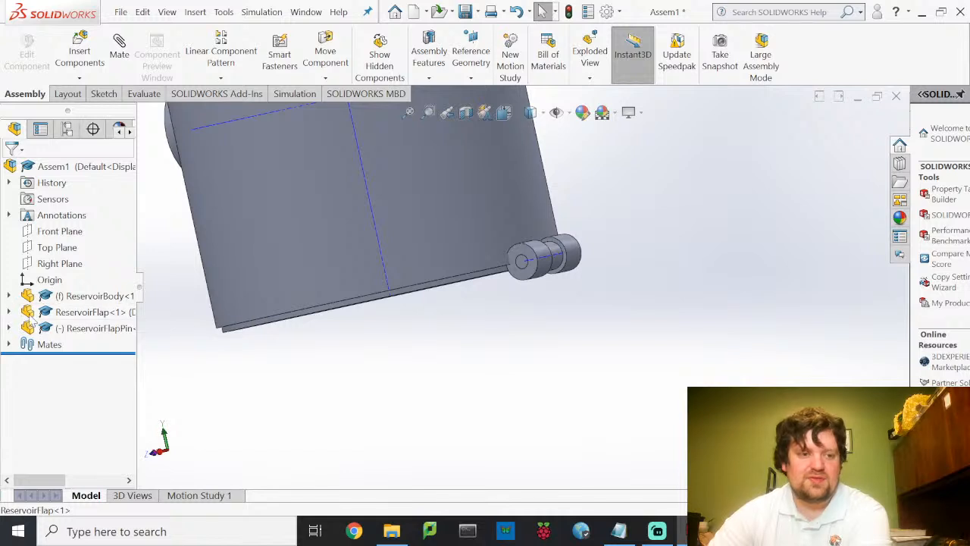
pyautogui.click(8, 344)
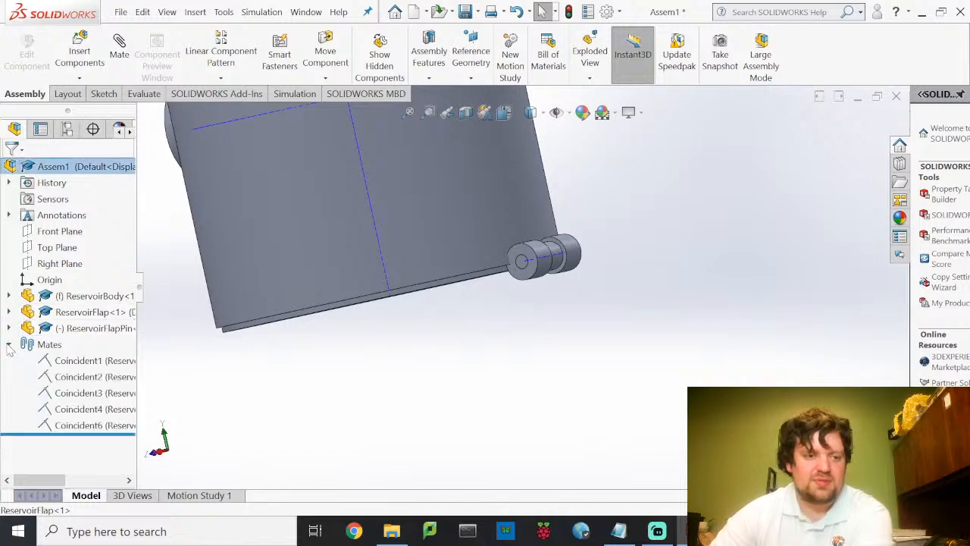
pyautogui.click(121, 377)
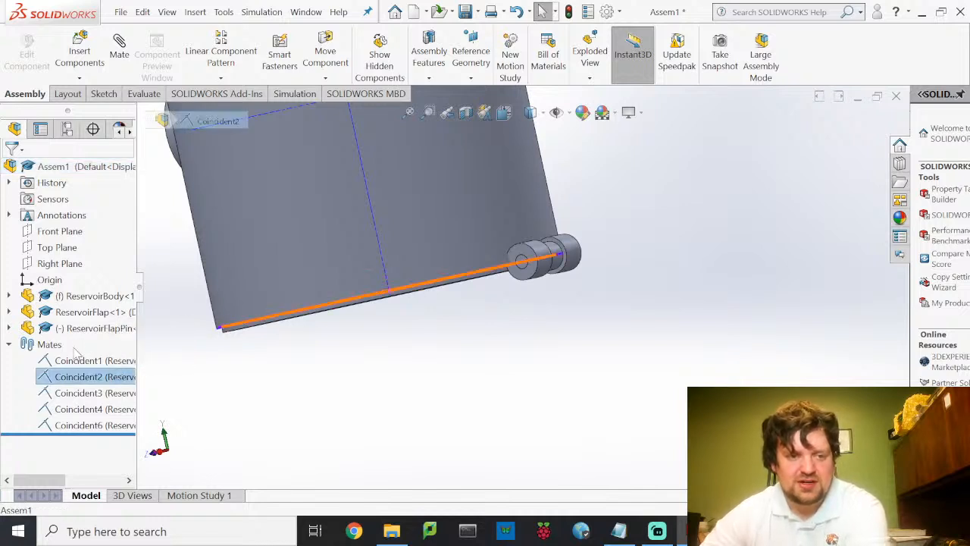
pyautogui.click(85, 362)
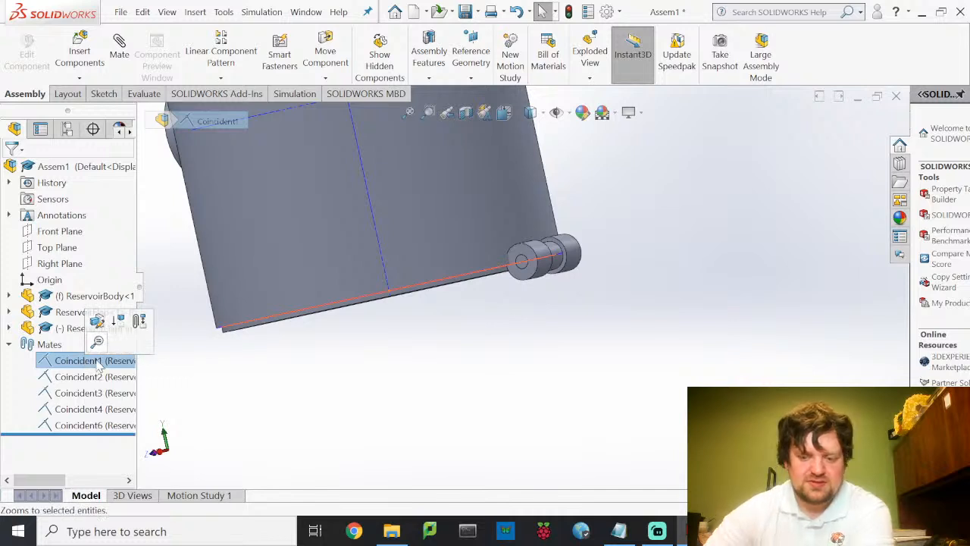
pyautogui.press('Delete')
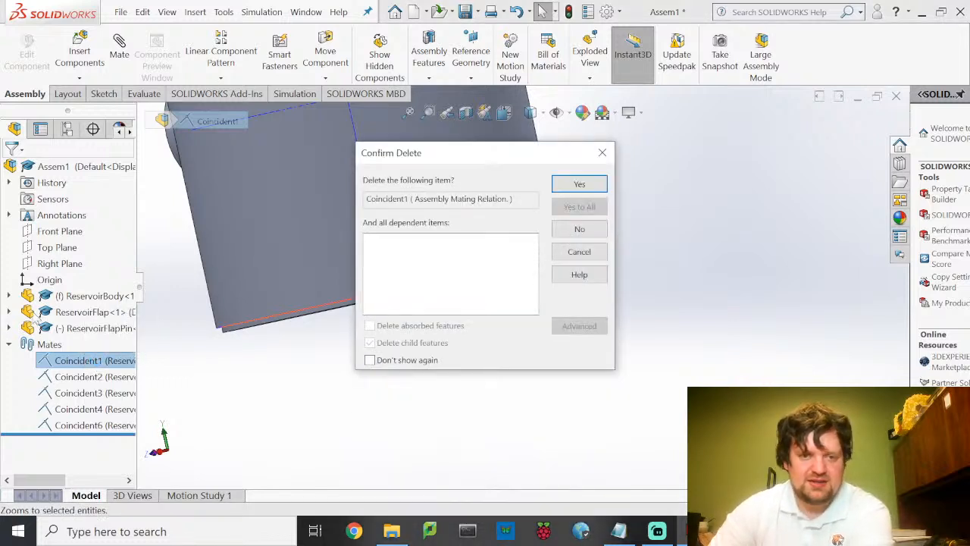
pyautogui.click(577, 185)
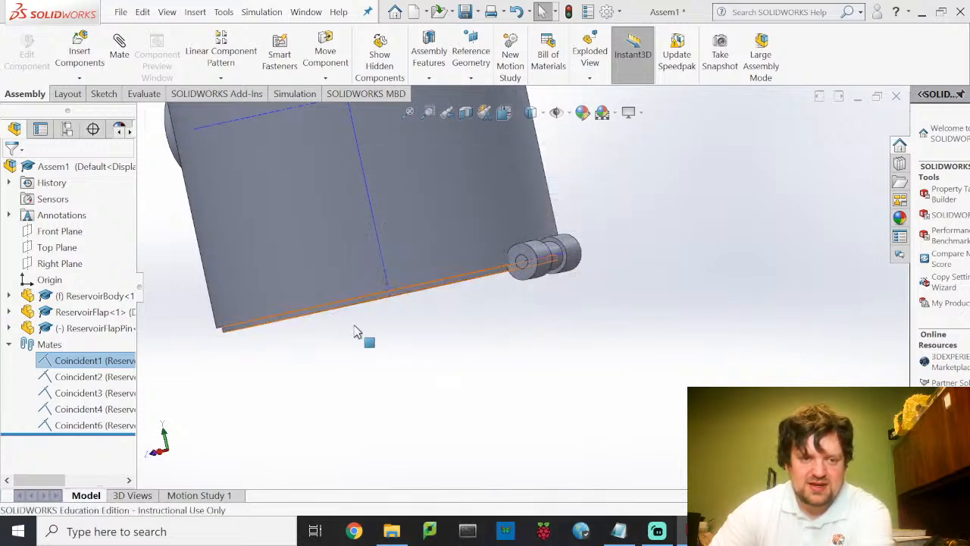
pyautogui.click(378, 342)
pyautogui.moveTo(431, 368); pyautogui.dragTo(367, 379)
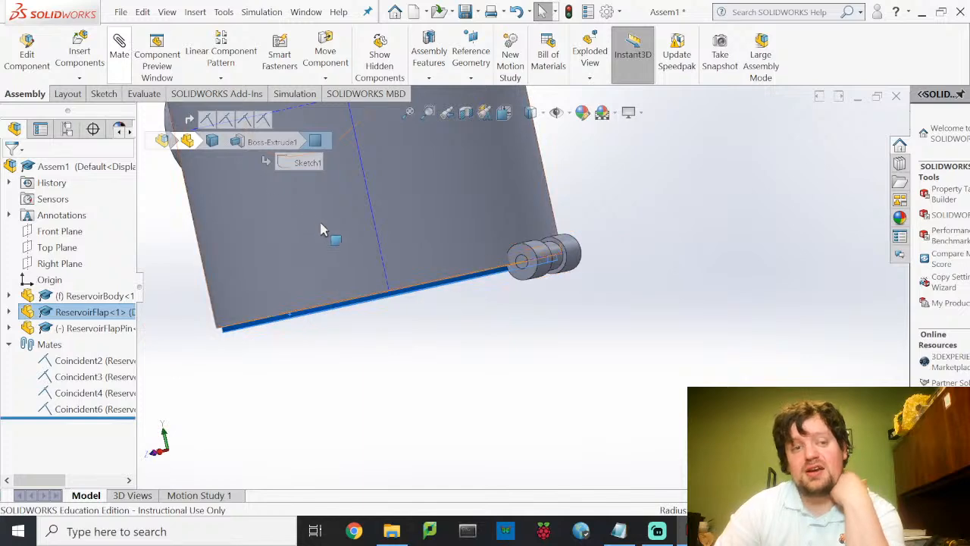
# Rebuild and save the assembly as ReservoirAssem in the VC1-4-1-2022 folder.
pyautogui.scroll(4, 370, 275)
pyautogui.click(120, 12)
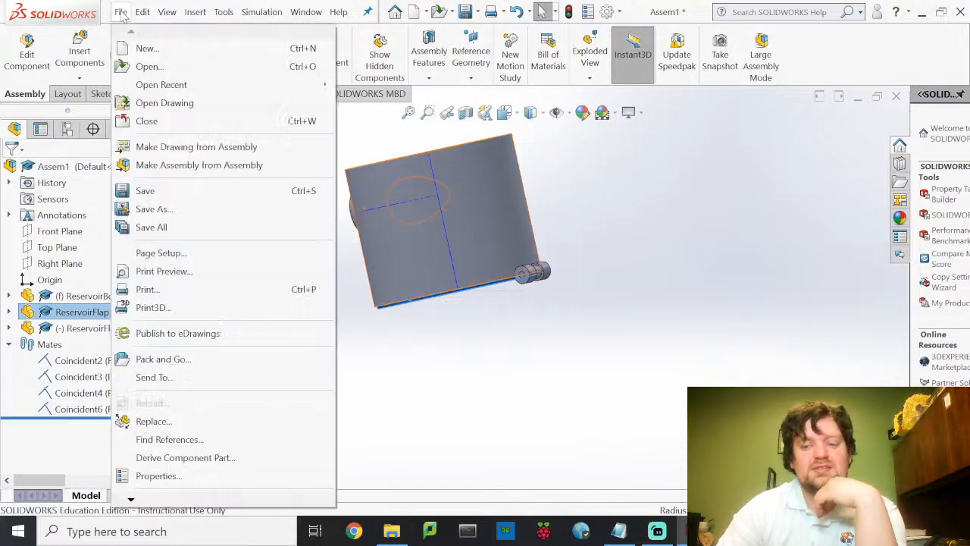
pyautogui.click(119, 13)
pyautogui.click(119, 12)
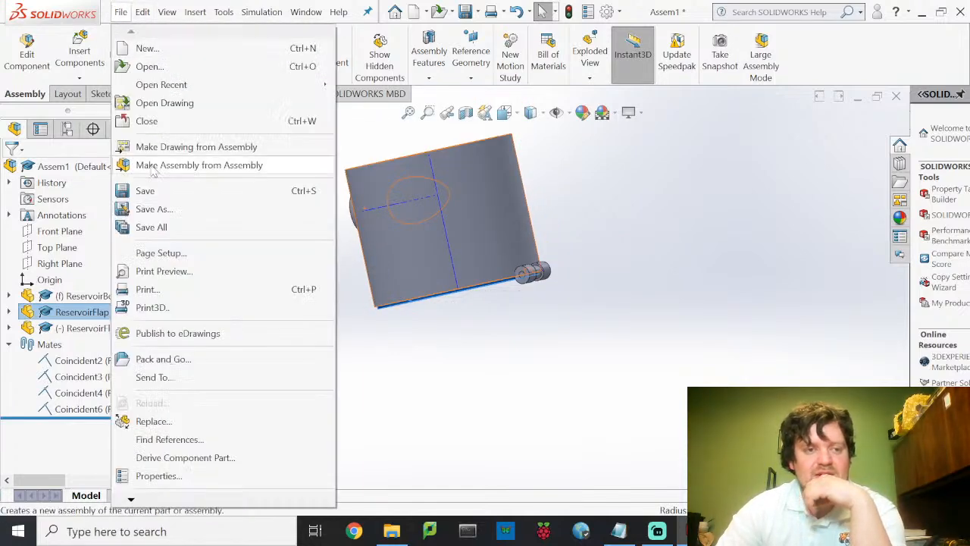
pyautogui.click(160, 196)
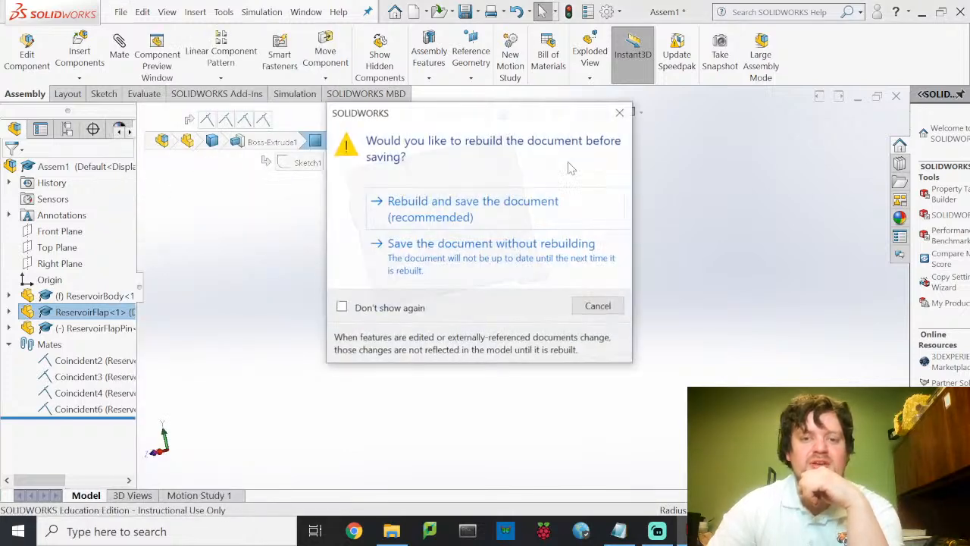
pyautogui.click(498, 208)
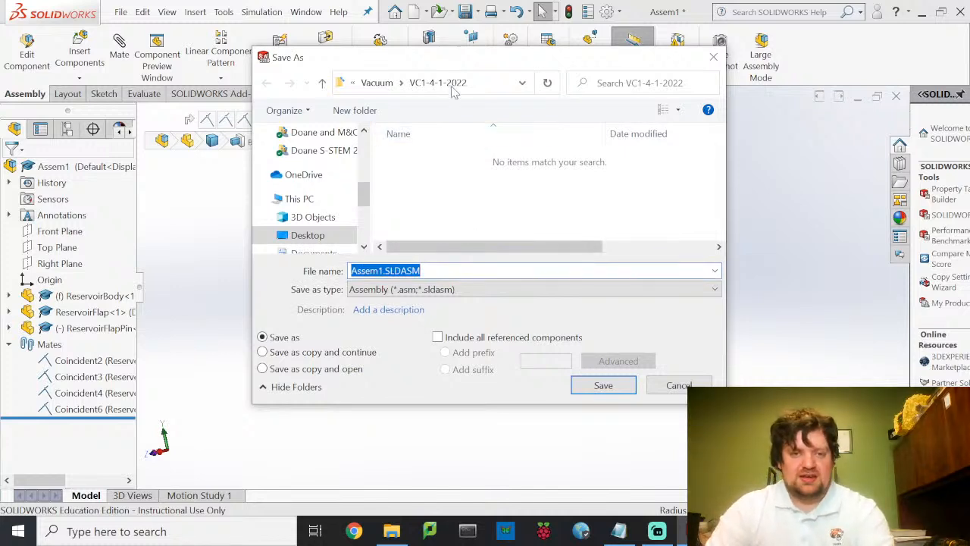
pyautogui.write('ReservoirAs')
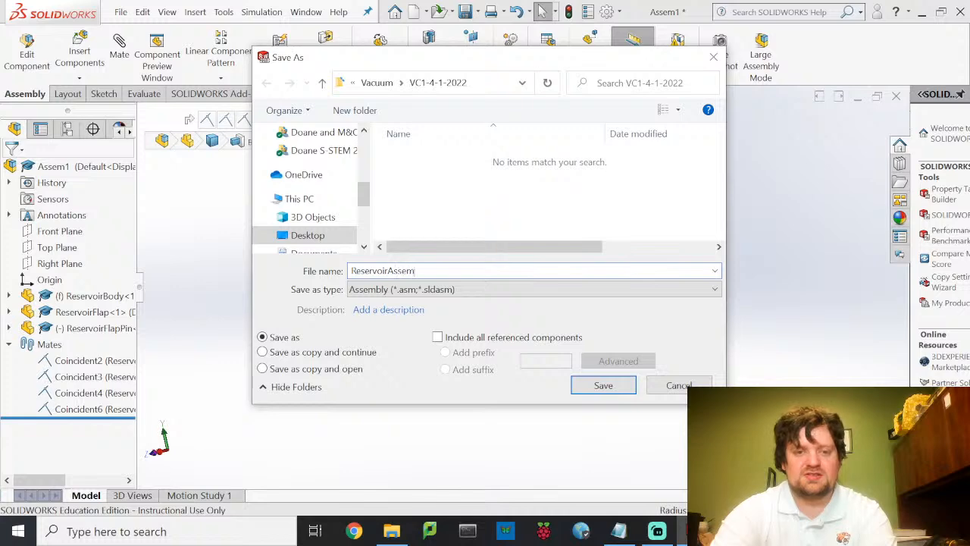
pyautogui.write('sem')
pyautogui.press('Return')
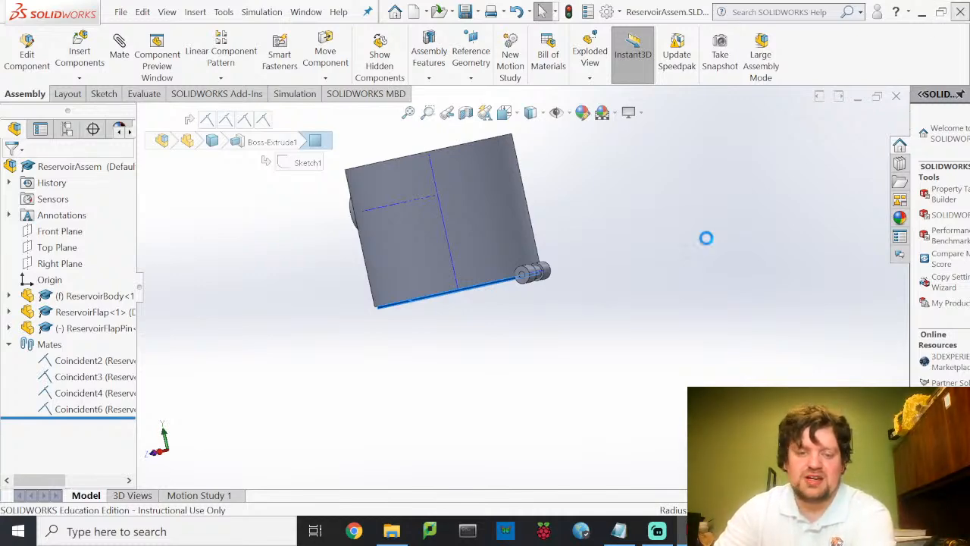
# Switch to File Explorer, check the contents of the Project 2 folder in EGR 210, and delete that folder.
pyautogui.click(392, 531)
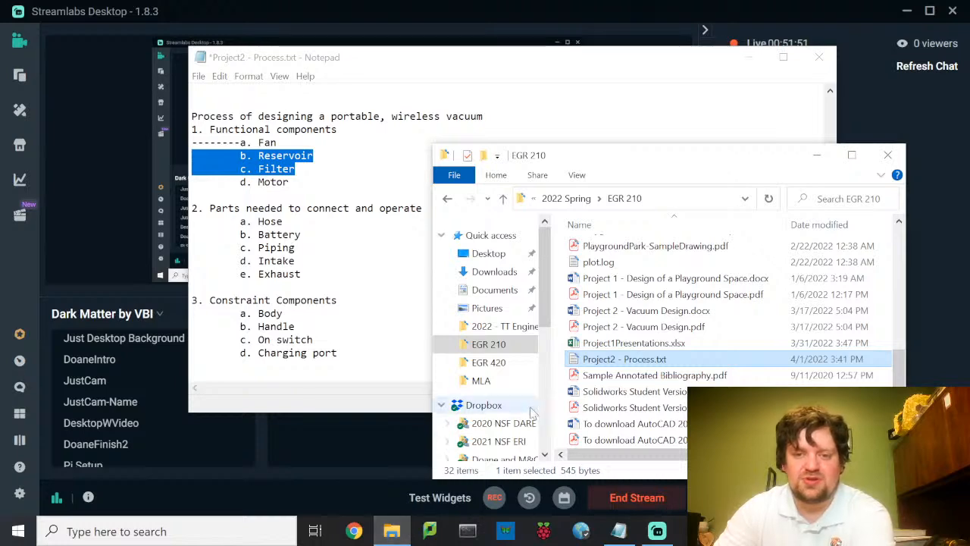
pyautogui.scroll(7, 638, 348)
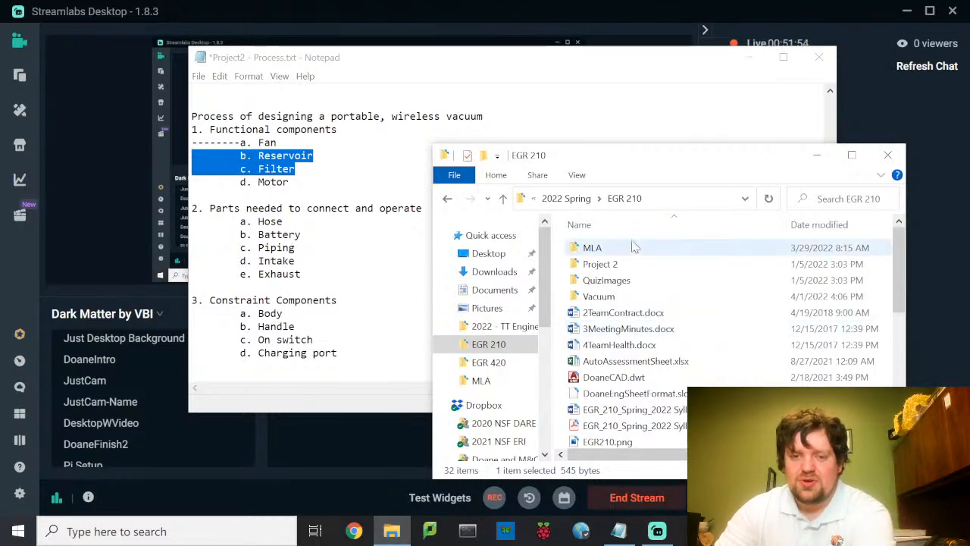
pyautogui.doubleClick(626, 267)
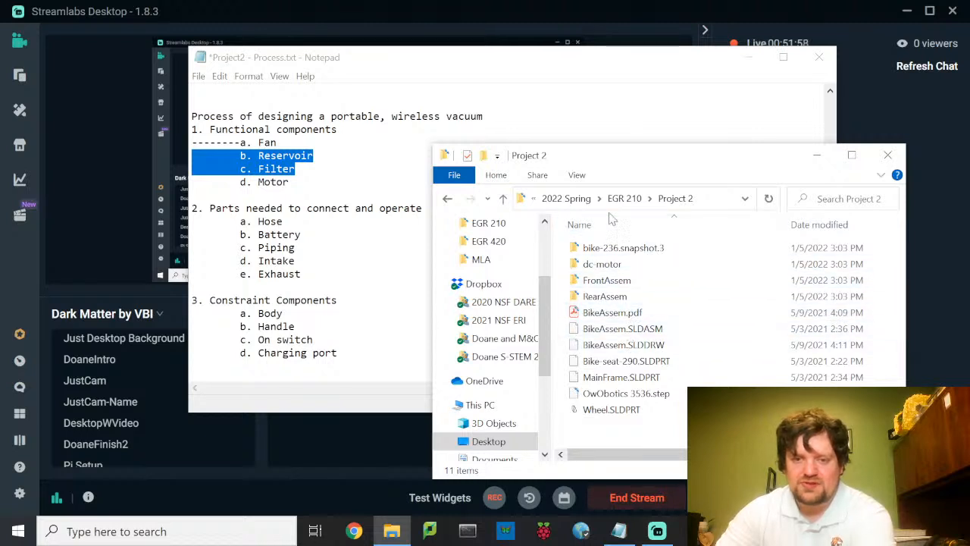
pyautogui.click(620, 202)
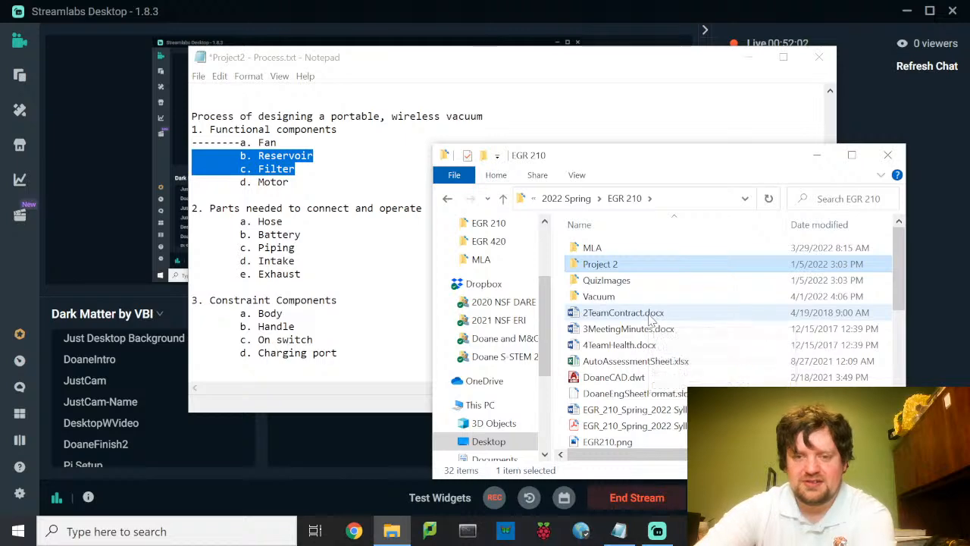
pyautogui.press('Delete')
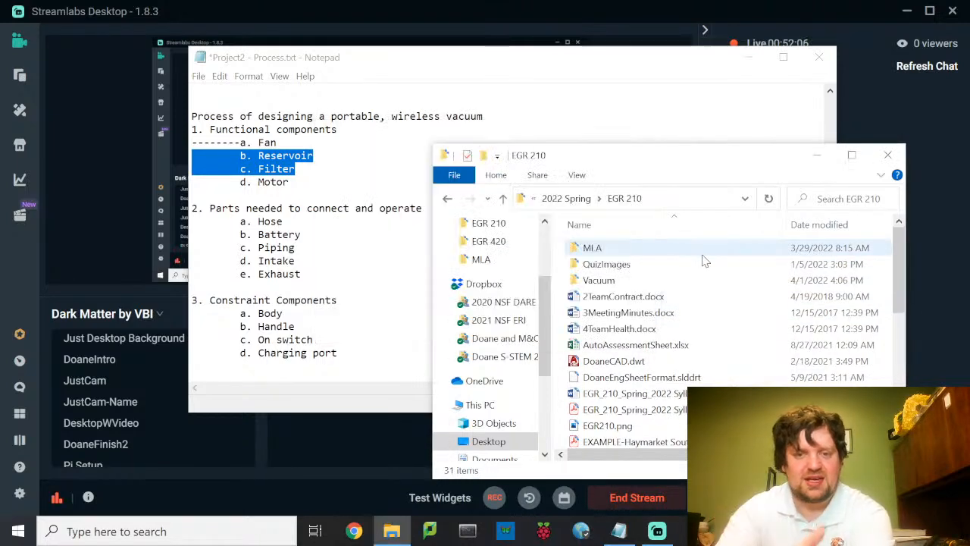
# Open the VC1-4-1-2022 folder inside the Vacuum folder and copy the ReservoirAssem.SLDASM file.
pyautogui.doubleClick(599, 280)
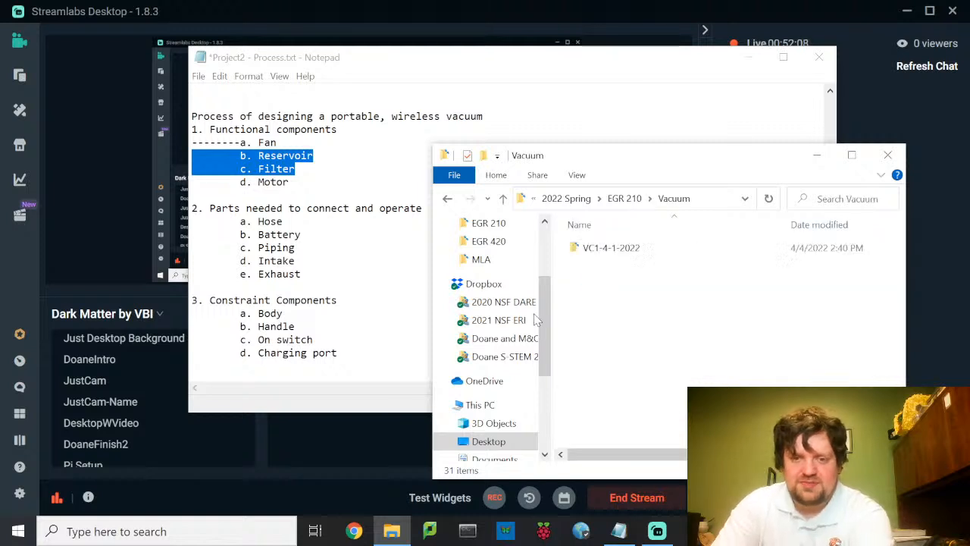
pyautogui.click(606, 248)
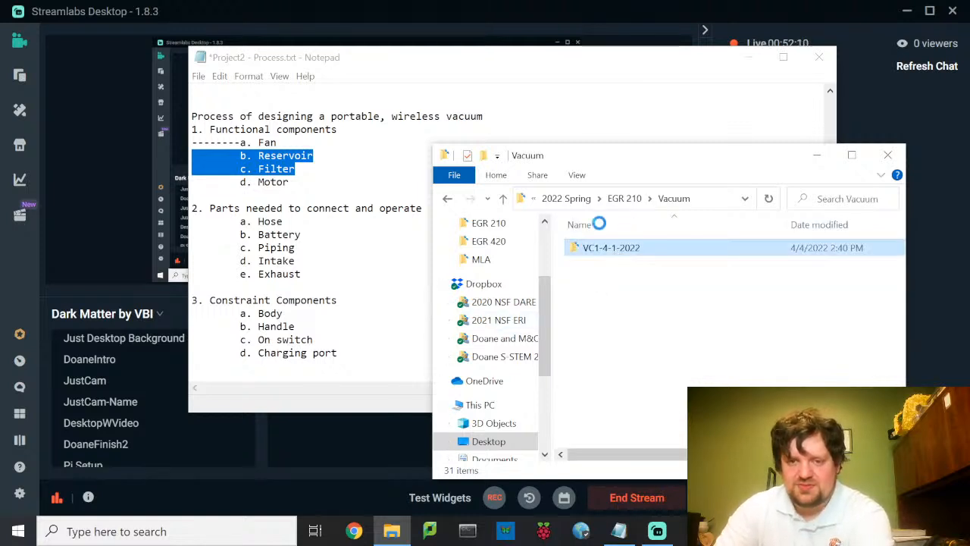
pyautogui.doubleClick(615, 246)
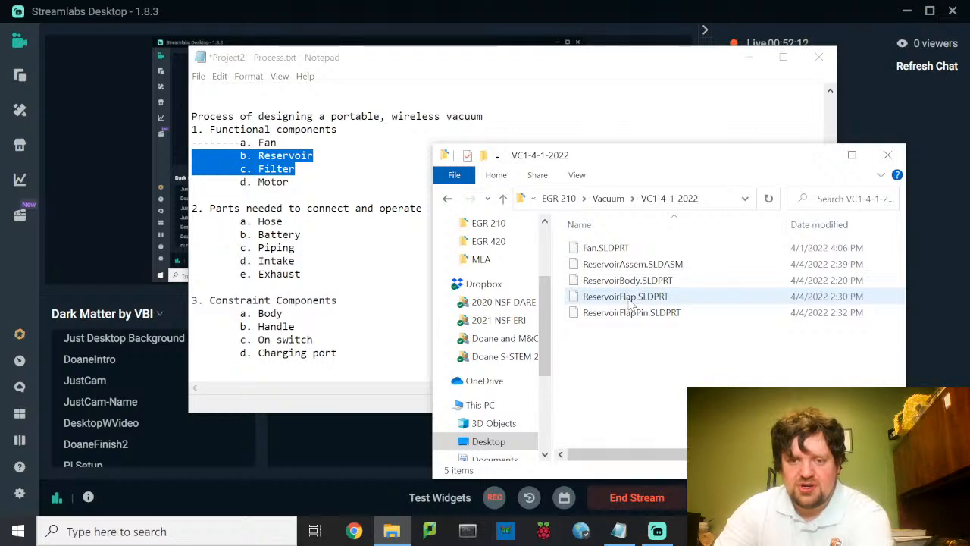
pyautogui.click(626, 266)
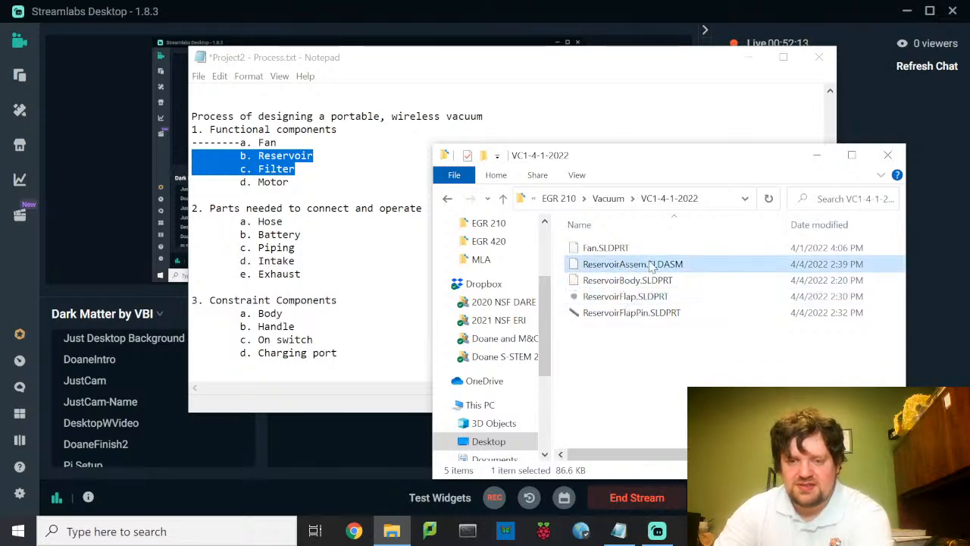
pyautogui.doubleClick(651, 265)
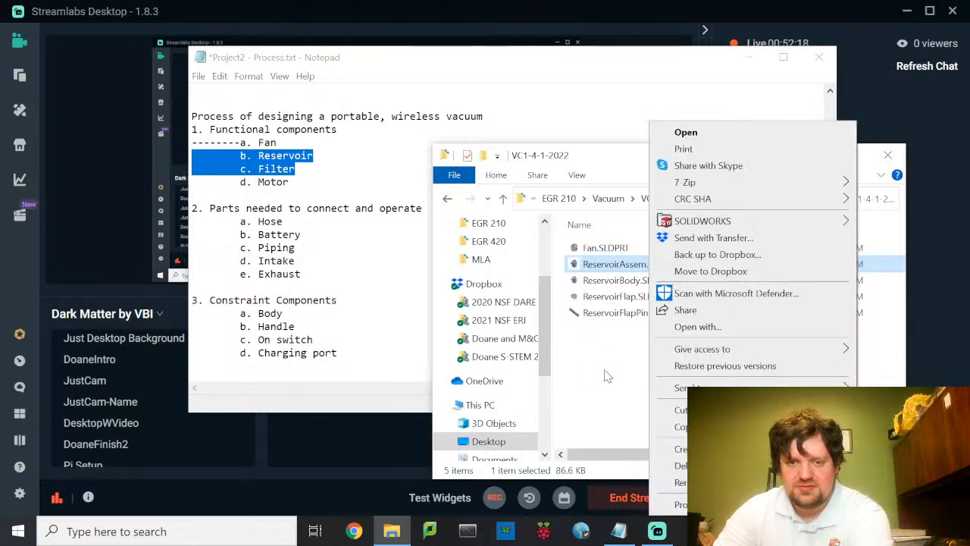
pyautogui.click(682, 427)
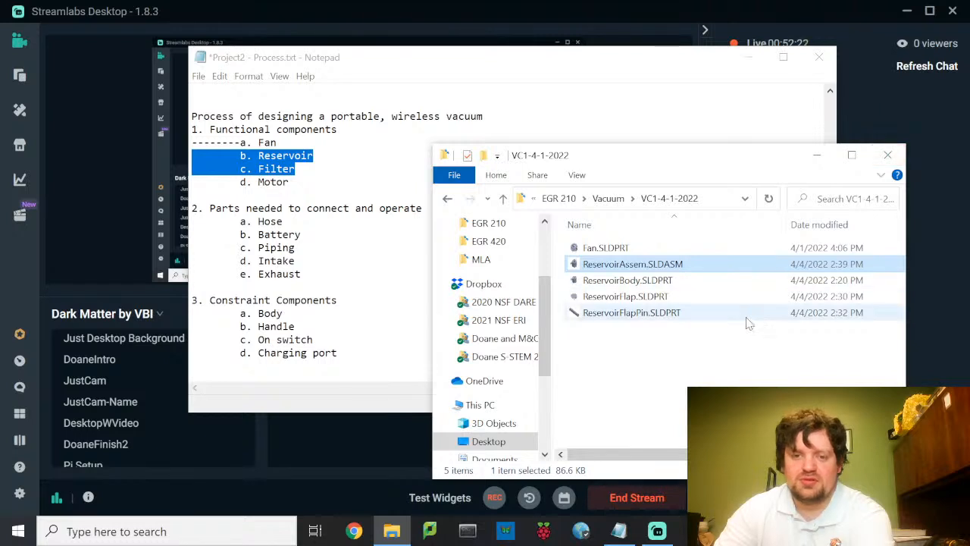
pyautogui.click(728, 356)
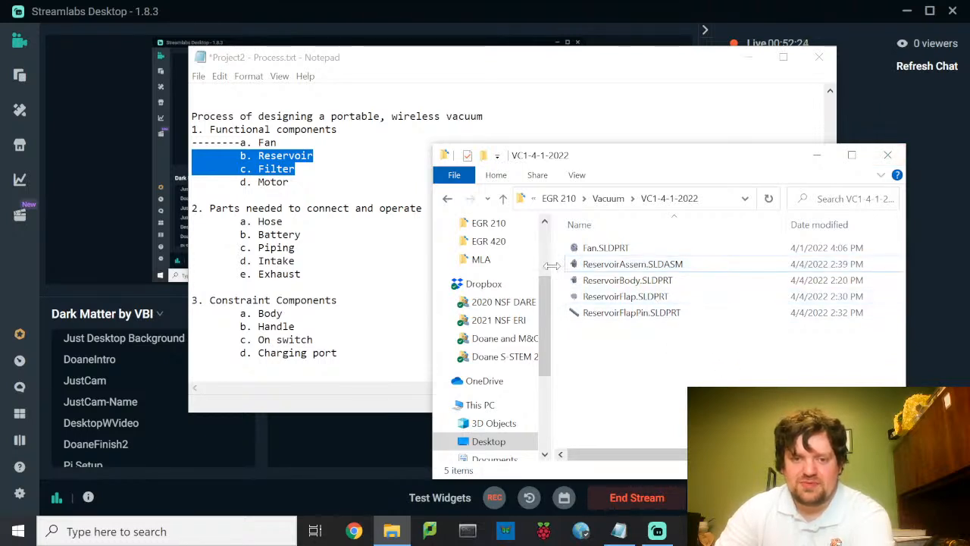
# Go up to the 2022 Spring folder, open its EGR 420 folder, and paste the copied file there.
pyautogui.click(601, 203)
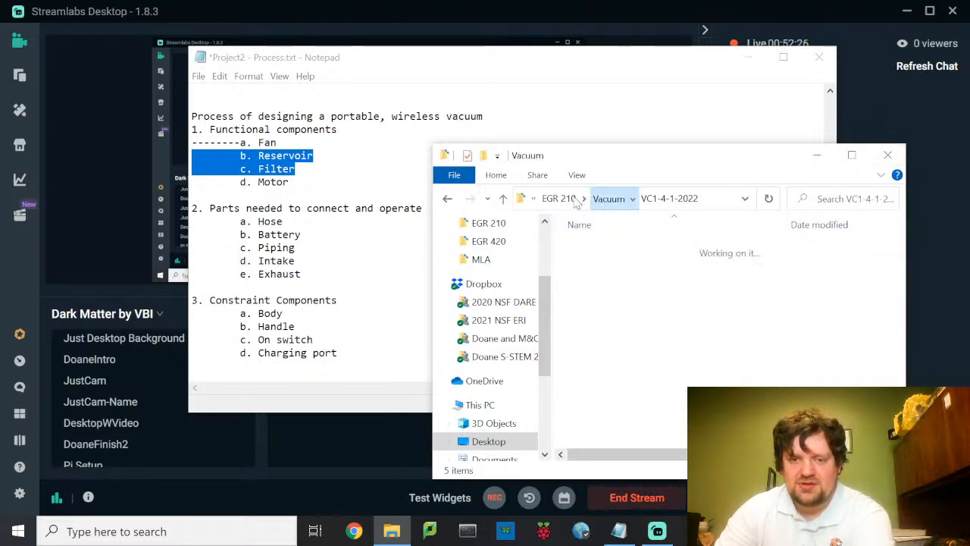
pyautogui.click(607, 204)
pyautogui.click(611, 206)
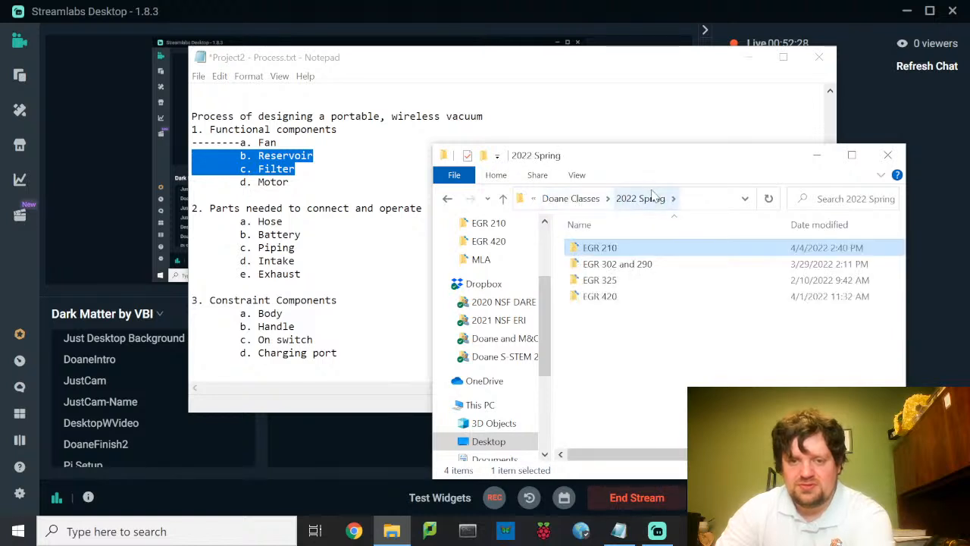
pyautogui.doubleClick(626, 303)
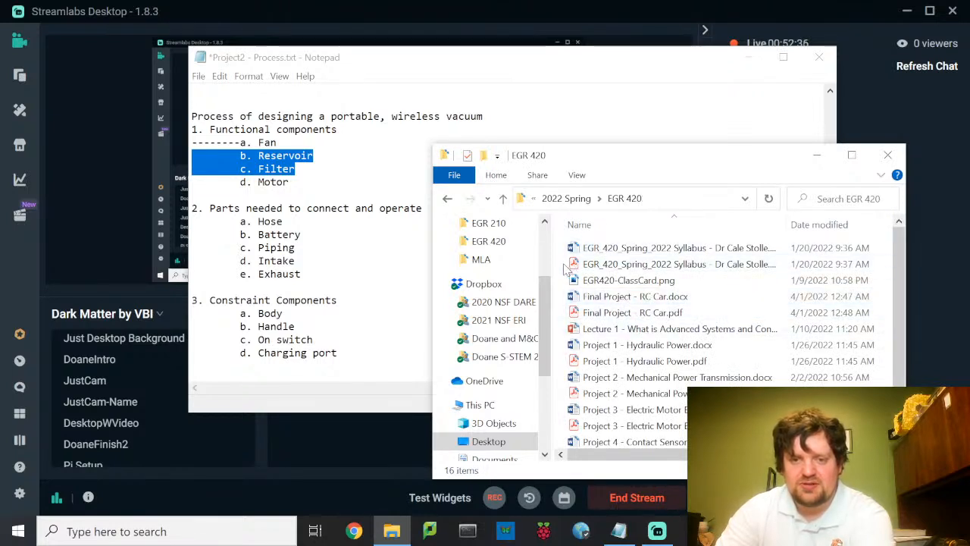
pyautogui.rightClick(562, 244)
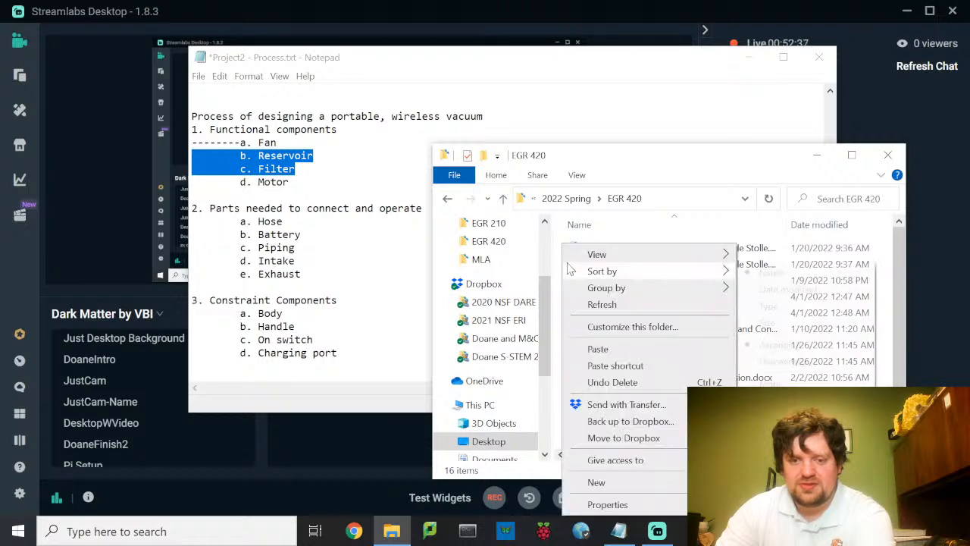
pyautogui.click(598, 350)
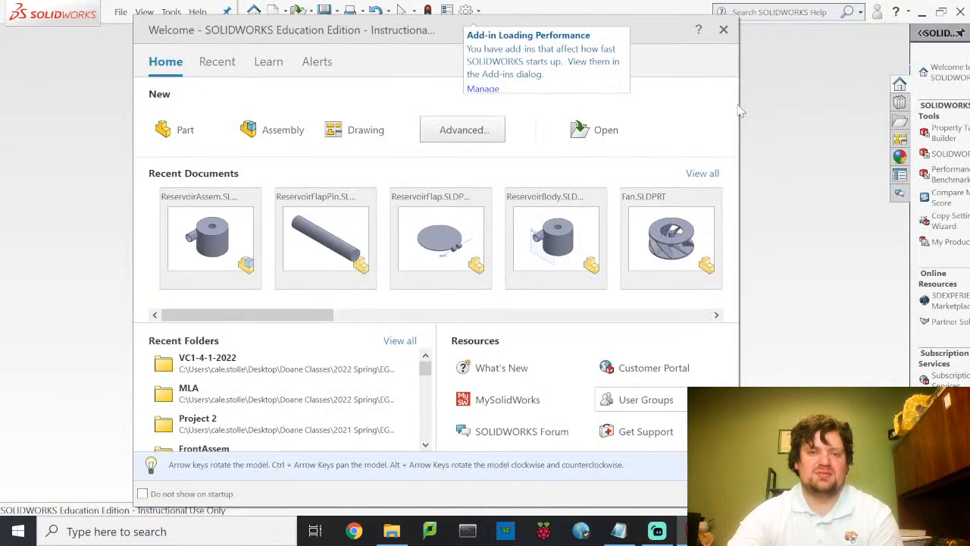
# Dismiss the SOLIDWORKS Welcome dialog to reach the empty workspace.
pyautogui.click(724, 32)
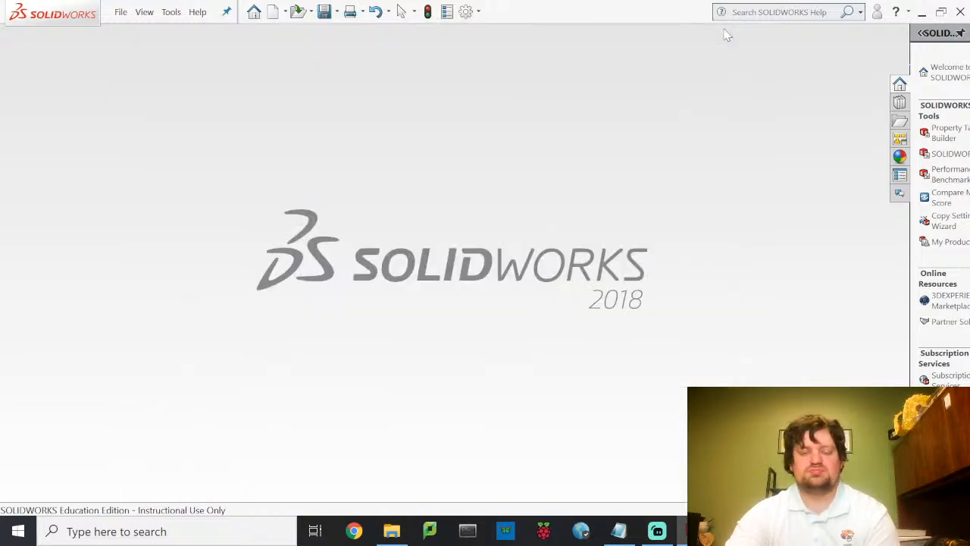